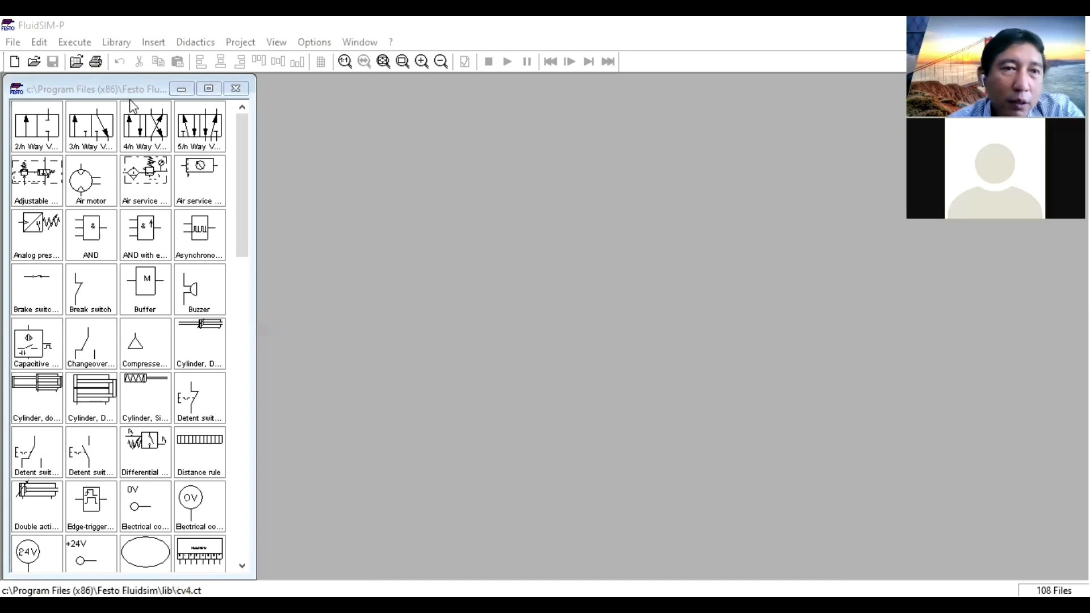
# Create a new circuit and place two double acting cylinders side by side near the top of the drawing
pyautogui.click(38, 42)
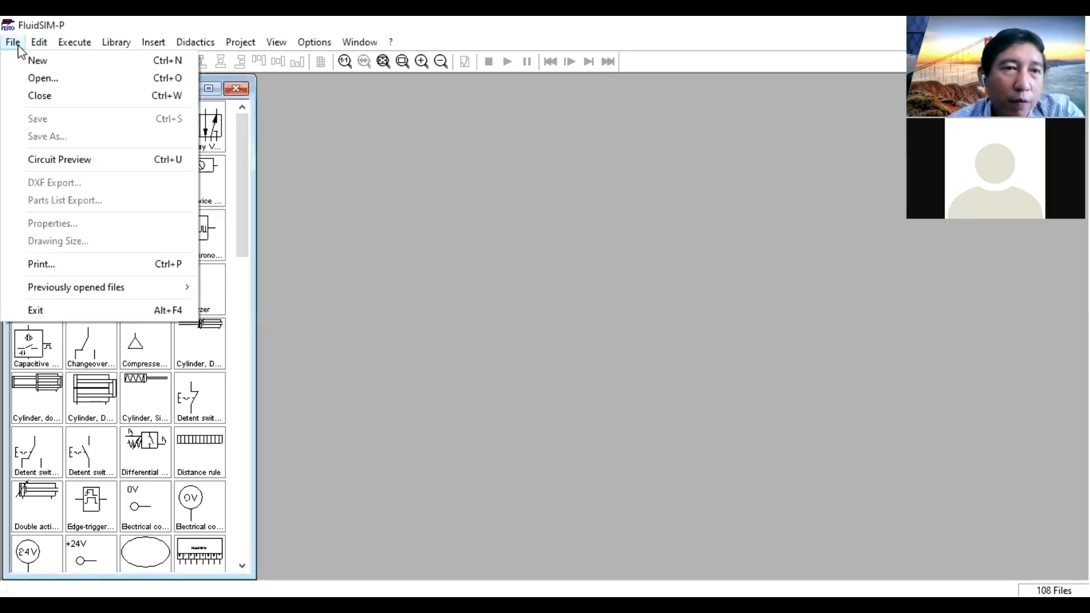
pyautogui.click(19, 59)
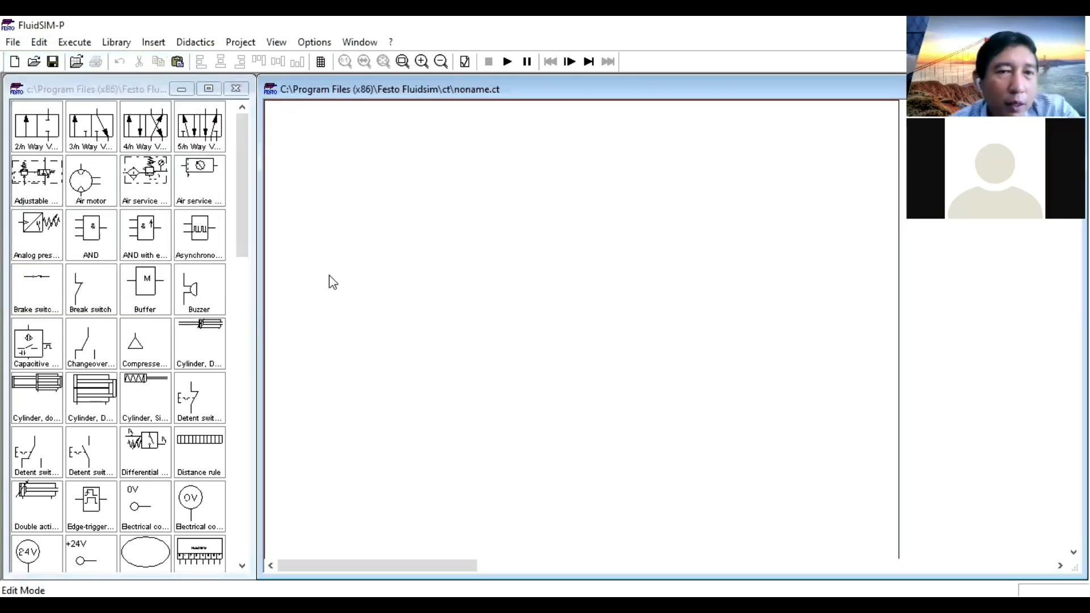
pyautogui.click(247, 196)
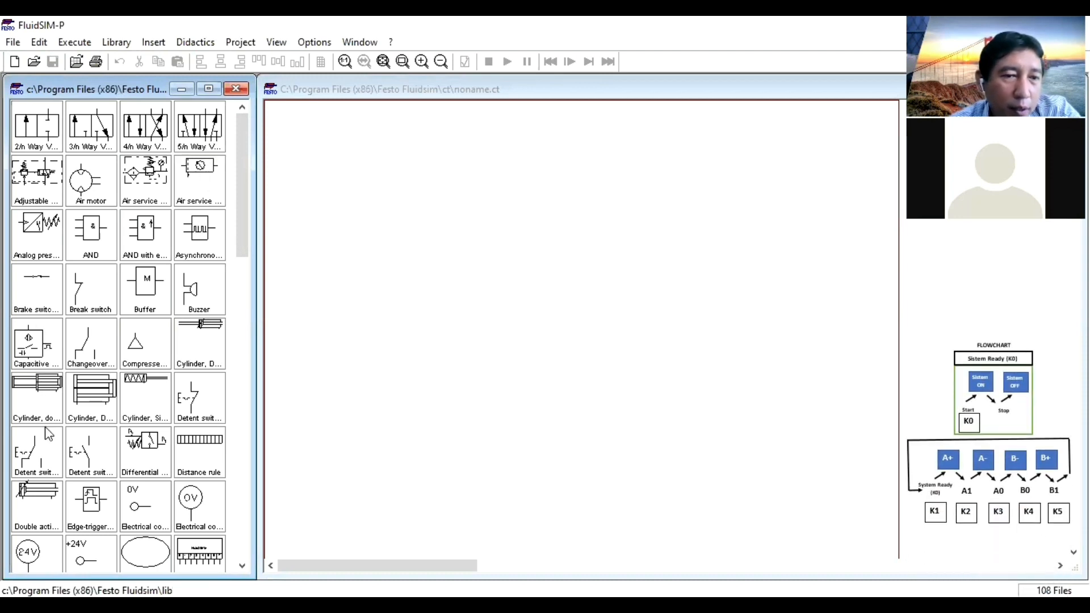
pyautogui.moveTo(36, 522); pyautogui.dragTo(339, 139)
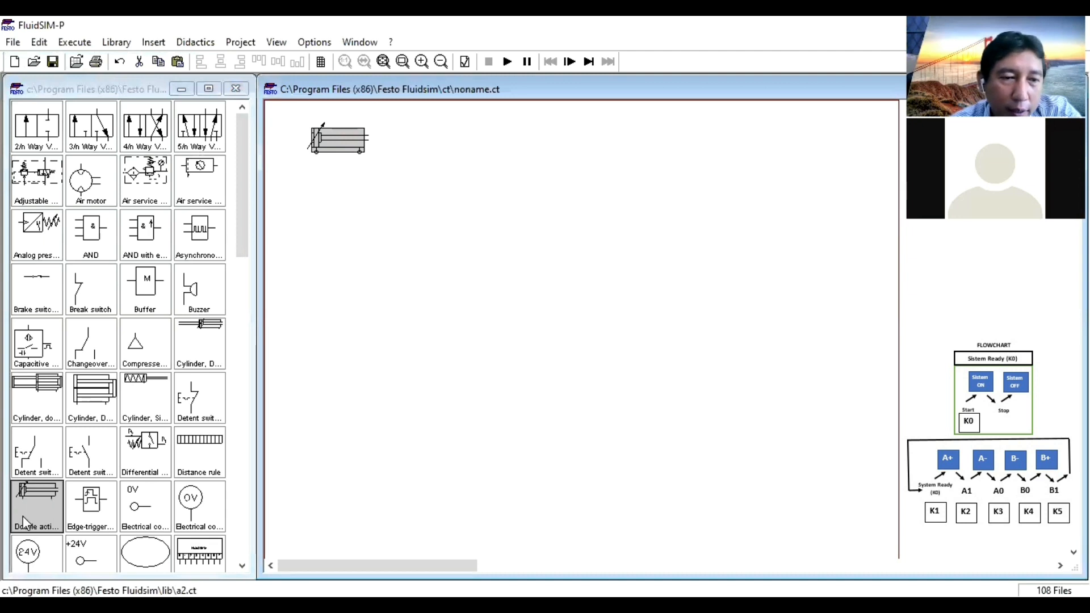
pyautogui.moveTo(36, 514); pyautogui.dragTo(509, 143)
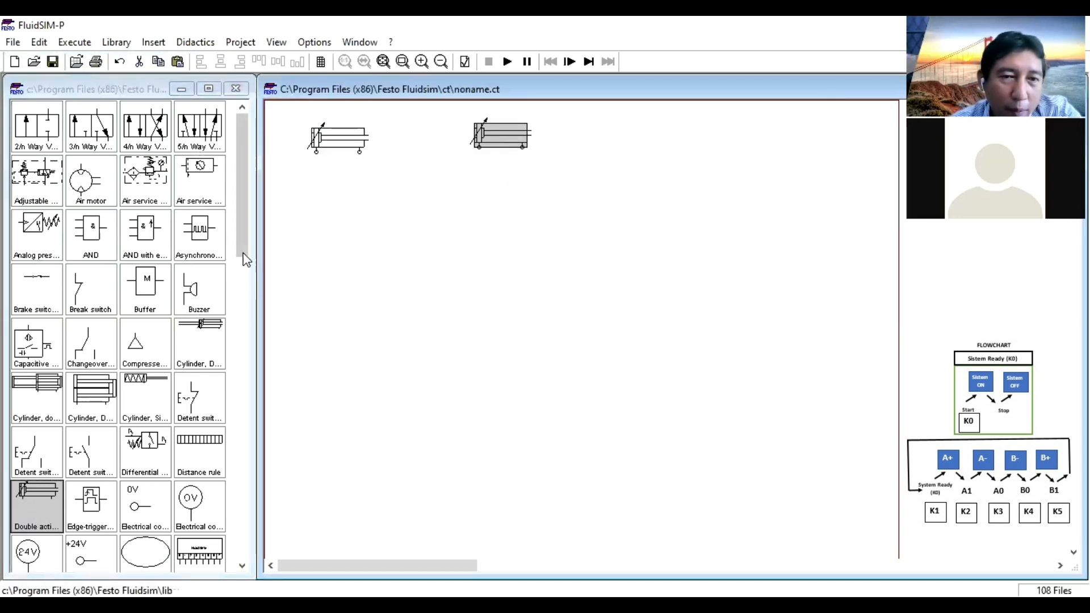
# Place a 5/n way valve below the first cylinder, leaving space between them
pyautogui.moveTo(240, 243); pyautogui.dragTo(240, 312)
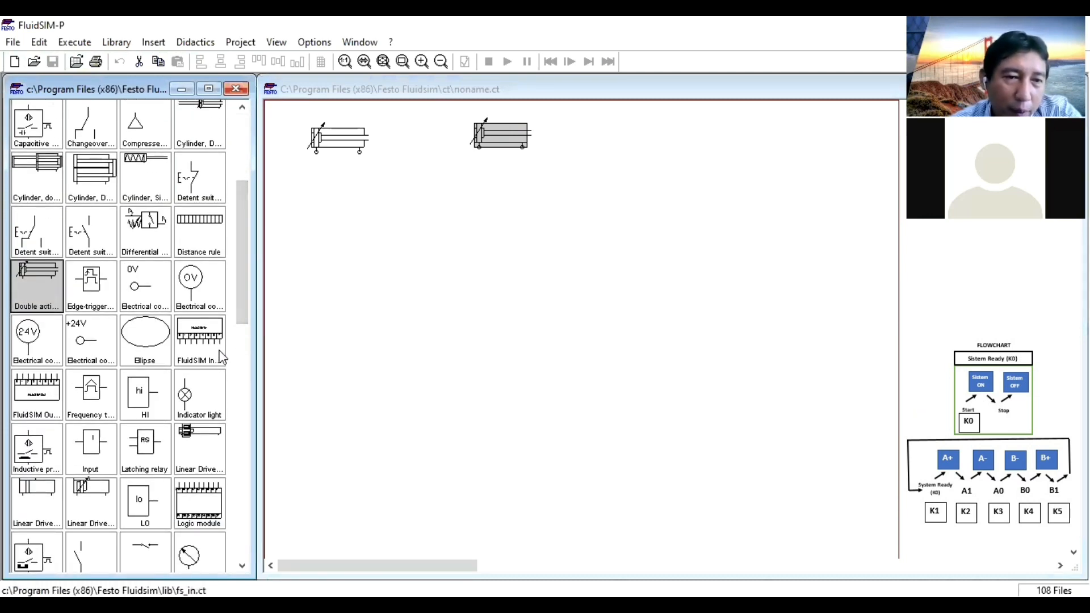
pyautogui.moveTo(246, 302); pyautogui.dragTo(241, 227)
pyautogui.moveTo(199, 126); pyautogui.dragTo(335, 273)
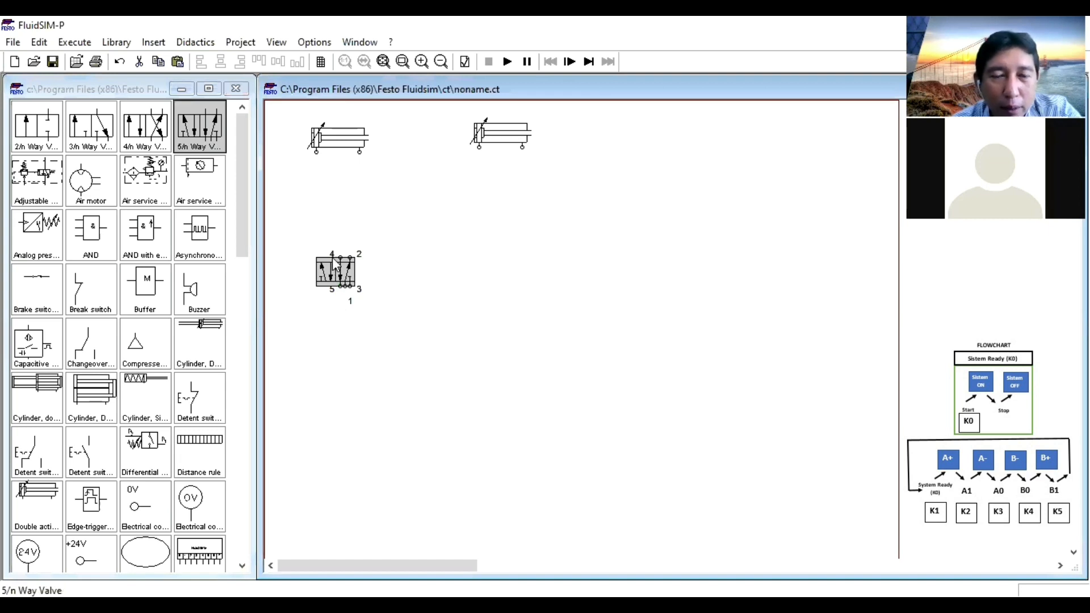
# Configure the 5/n way valve with solenoid actuation on both sides and move it slightly lower in the drawing
pyautogui.doubleClick(336, 275)
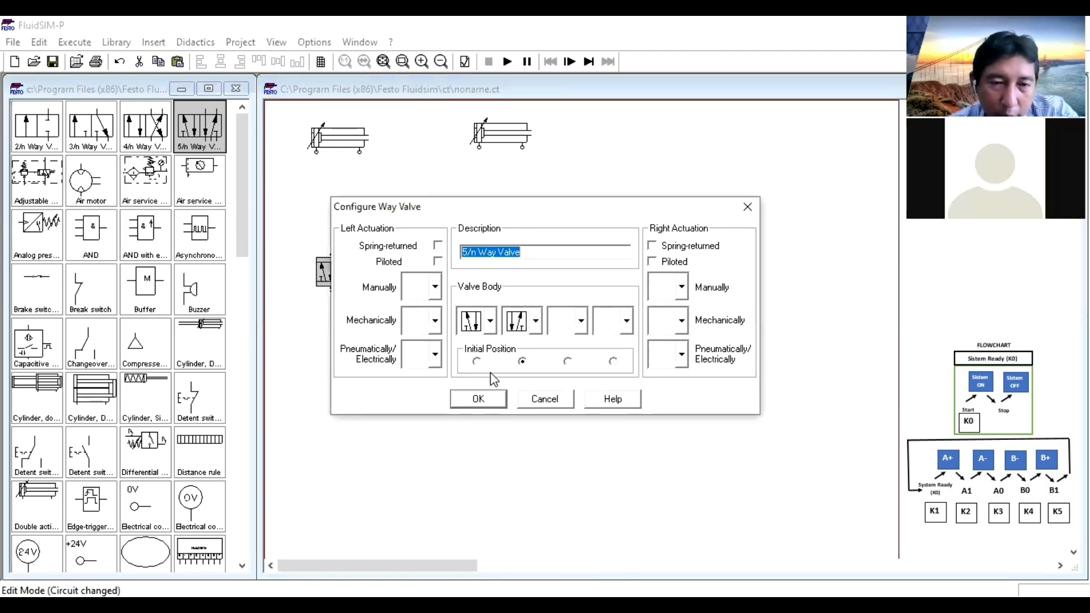
pyautogui.click(434, 358)
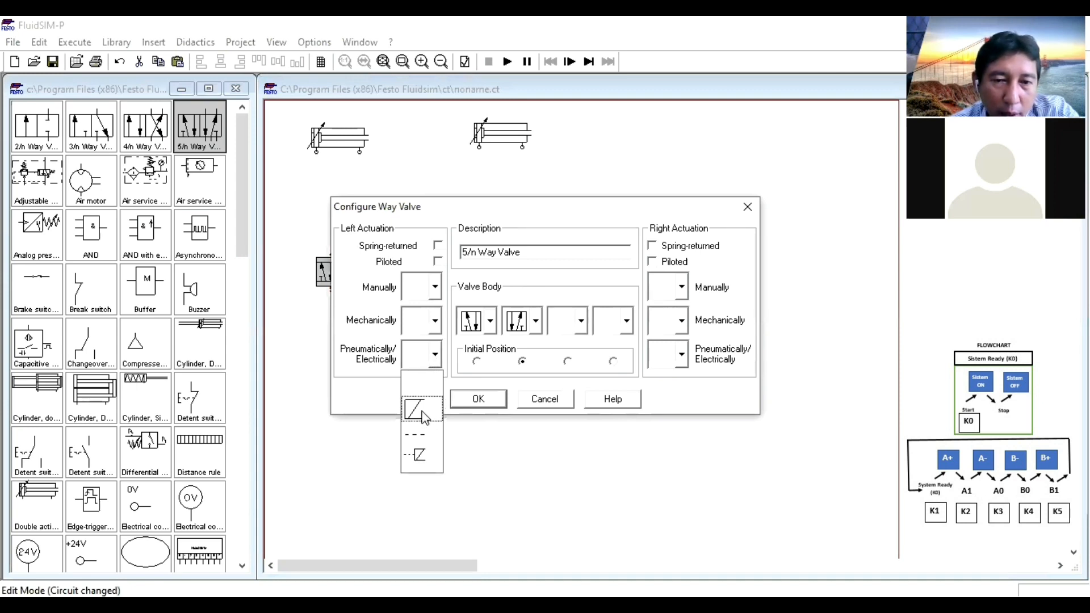
pyautogui.click(421, 416)
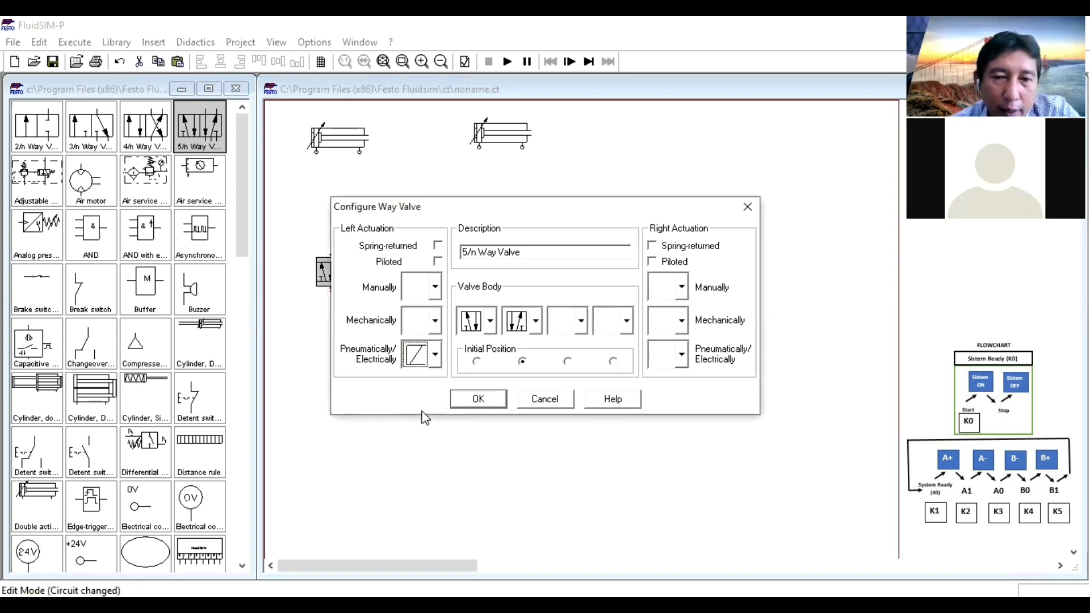
pyautogui.click(681, 354)
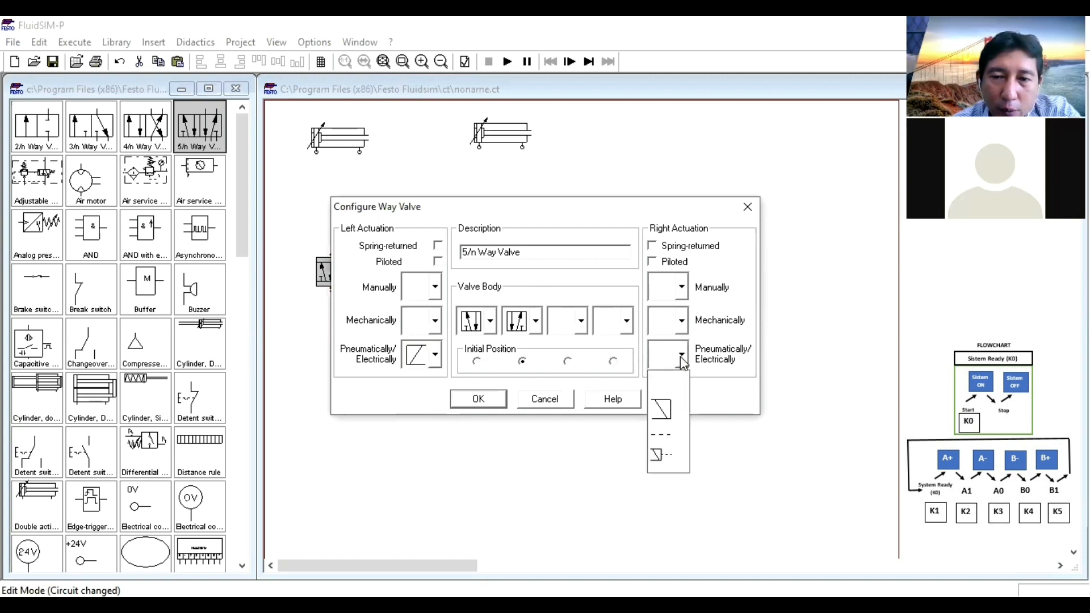
pyautogui.click(660, 404)
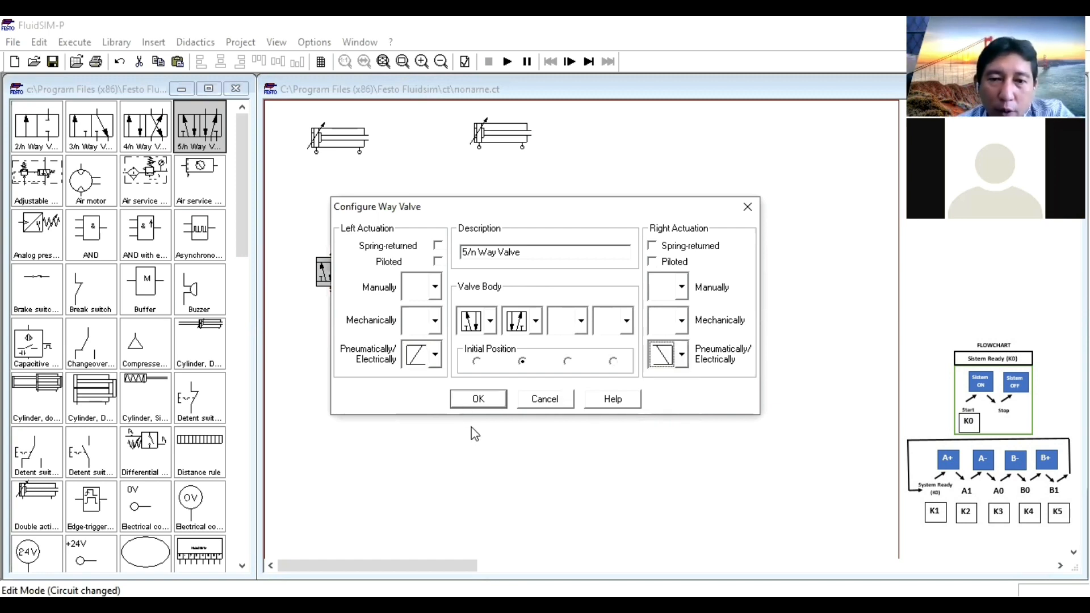
pyautogui.click(480, 399)
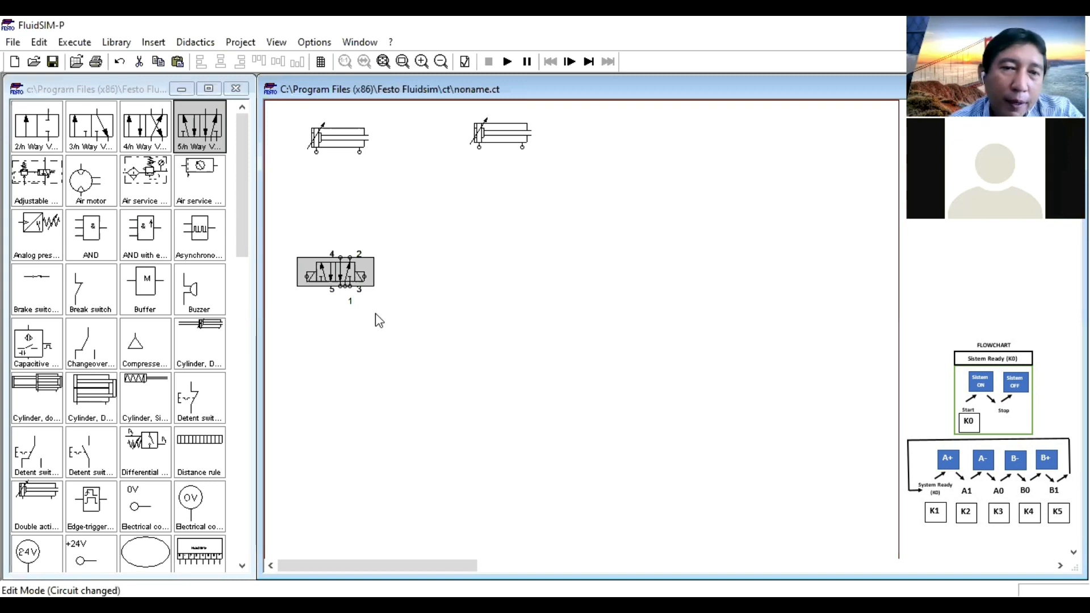
pyautogui.moveTo(339, 270); pyautogui.dragTo(339, 289)
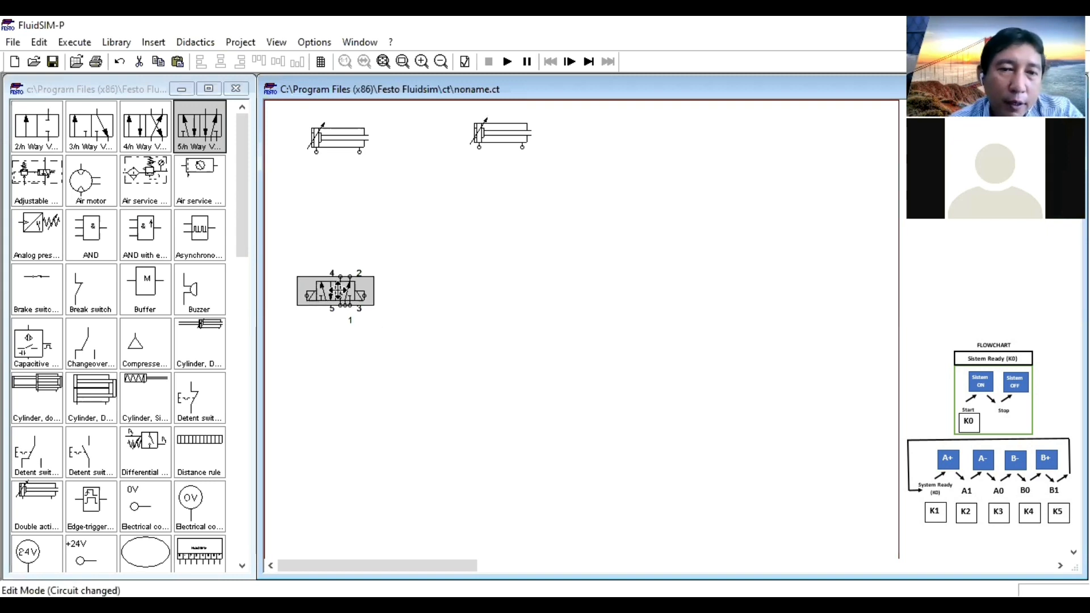
# Label the way valve's left solenoid Y1 and its right solenoid Y2
pyautogui.doubleClick(307, 296)
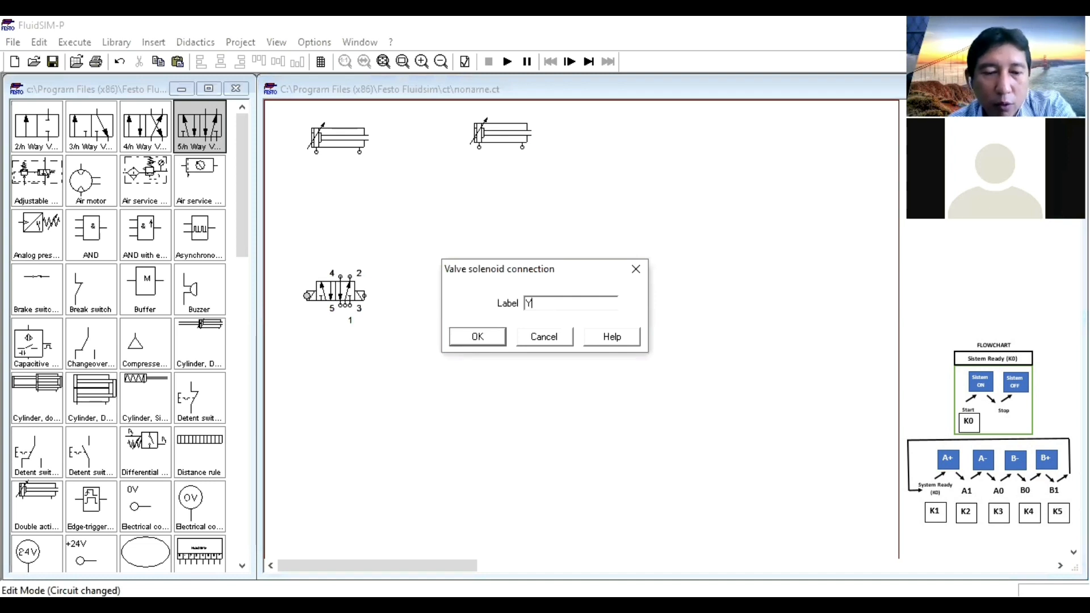
pyautogui.write('Y1')
pyautogui.click(483, 339)
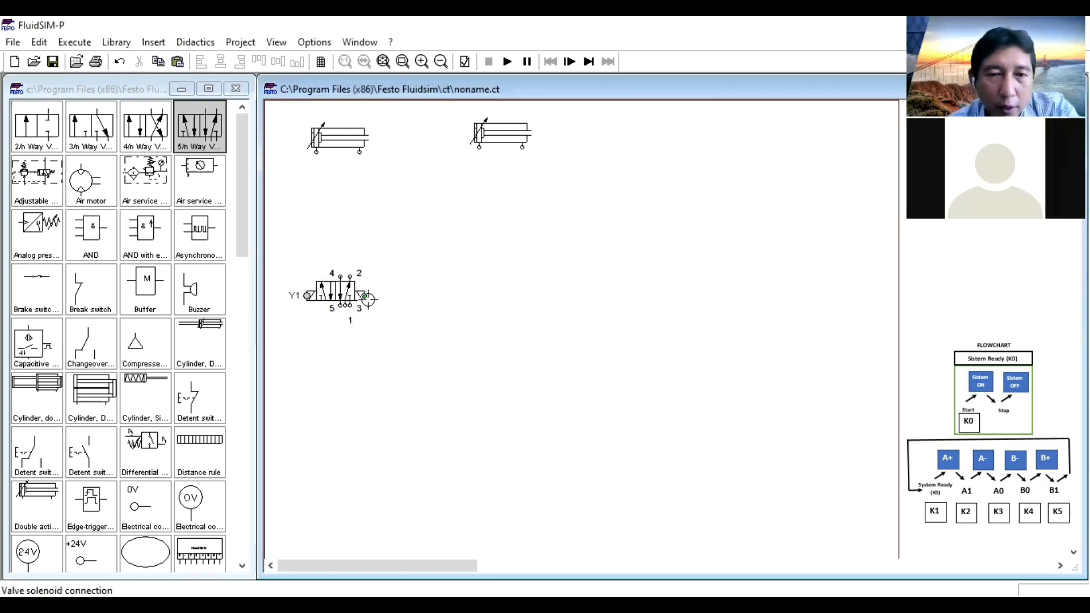
pyautogui.write('Y')
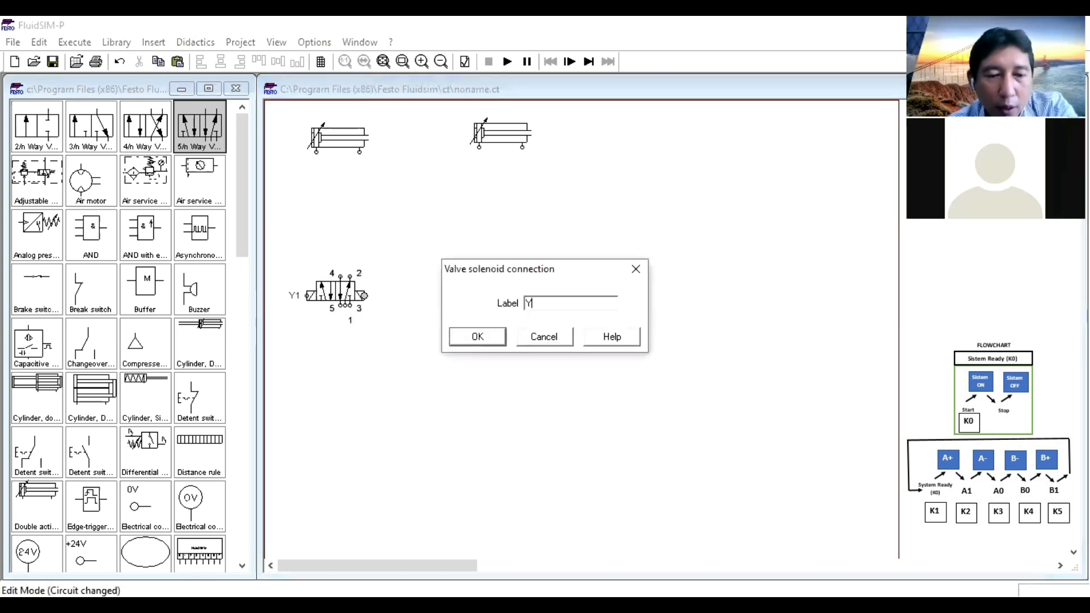
pyautogui.write('2')
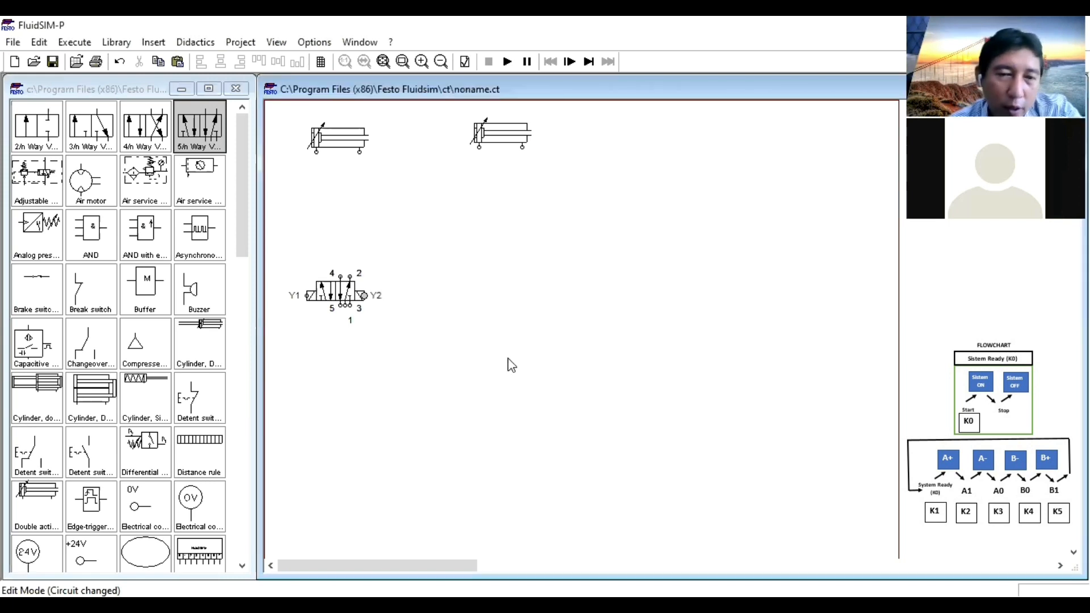
pyautogui.click(478, 337)
# Place a one-way flow control valve between the first cylinder and the way valve
pyautogui.moveTo(245, 210); pyautogui.dragTo(250, 368)
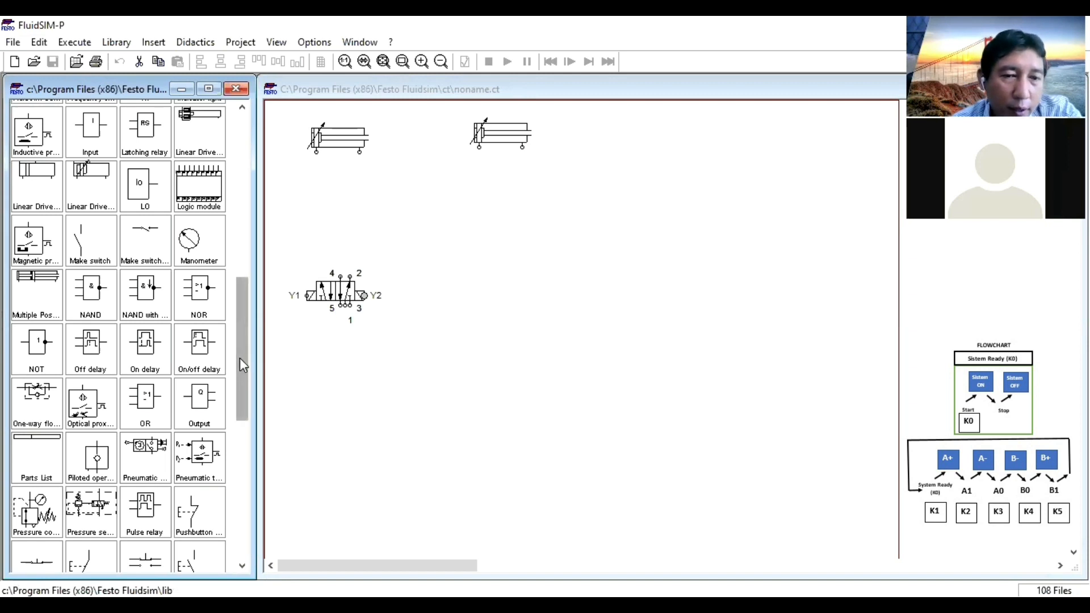
pyautogui.moveTo(239, 359); pyautogui.dragTo(239, 445)
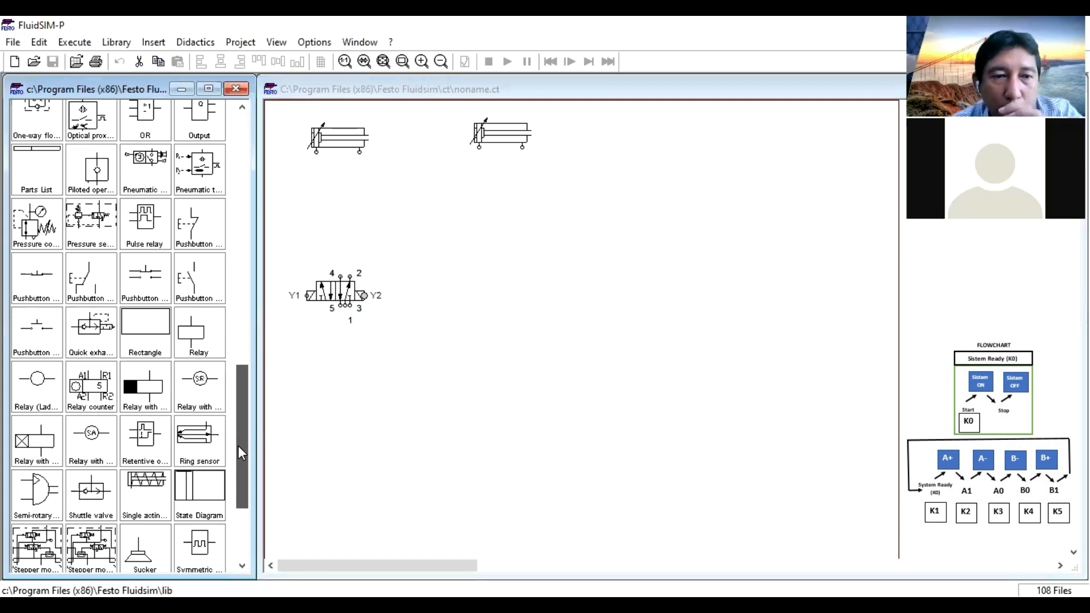
pyautogui.moveTo(239, 447); pyautogui.dragTo(247, 433)
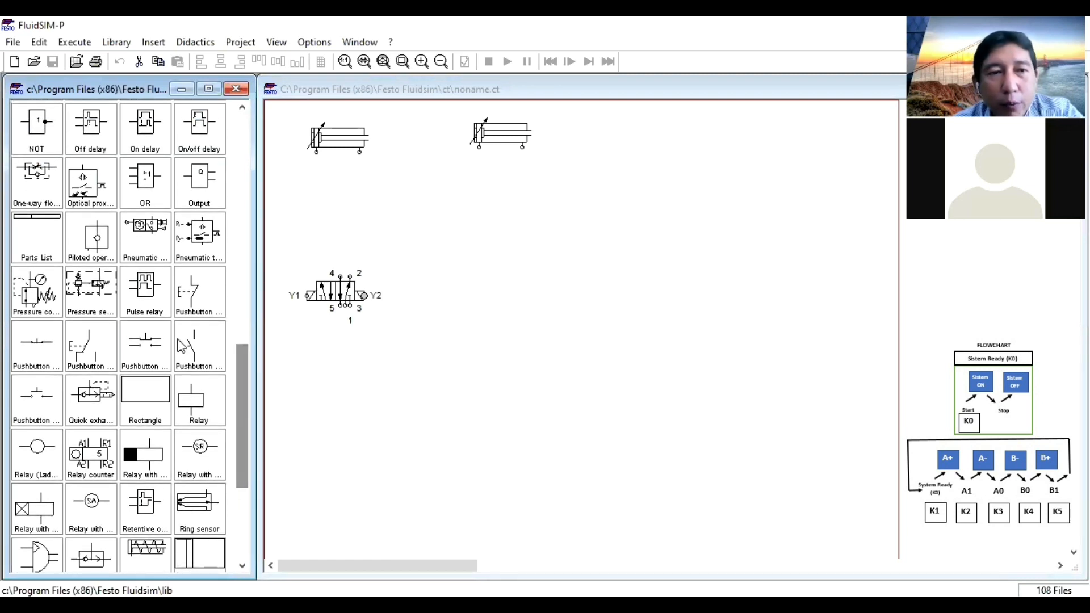
pyautogui.moveTo(43, 188); pyautogui.dragTo(314, 221)
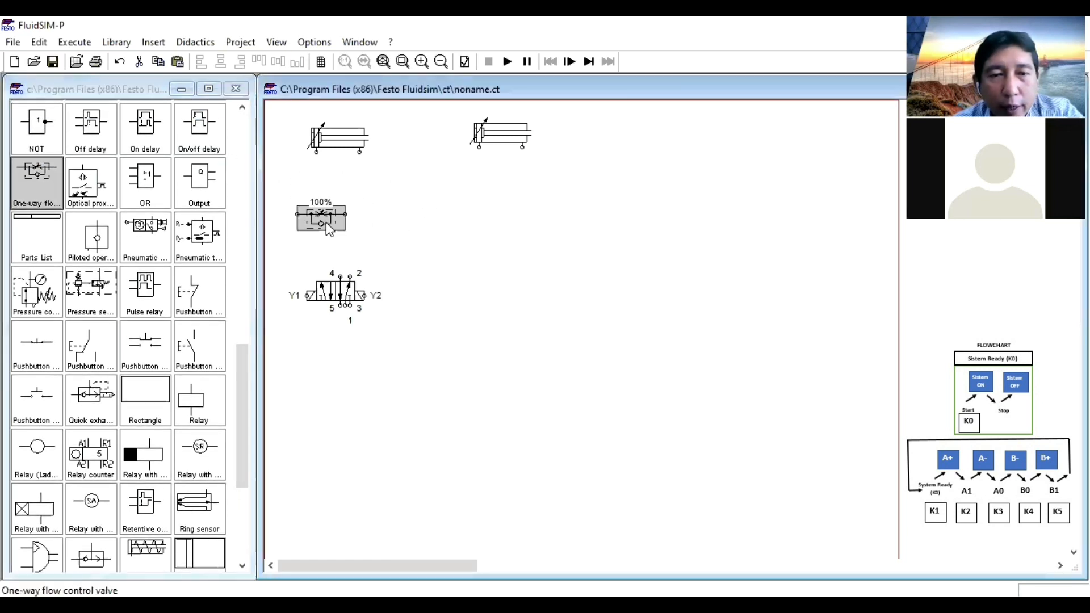
# Rotate the one-way flow control valve by 180° and by another 270° so that it stands vertically
pyautogui.rightClick(311, 222)
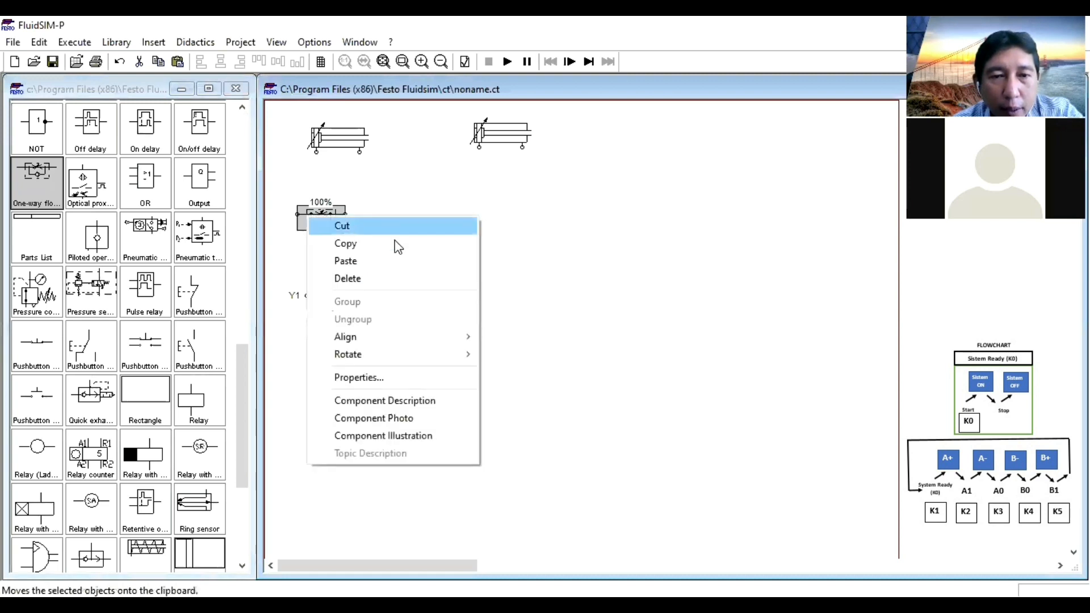
pyautogui.moveTo(417, 359)
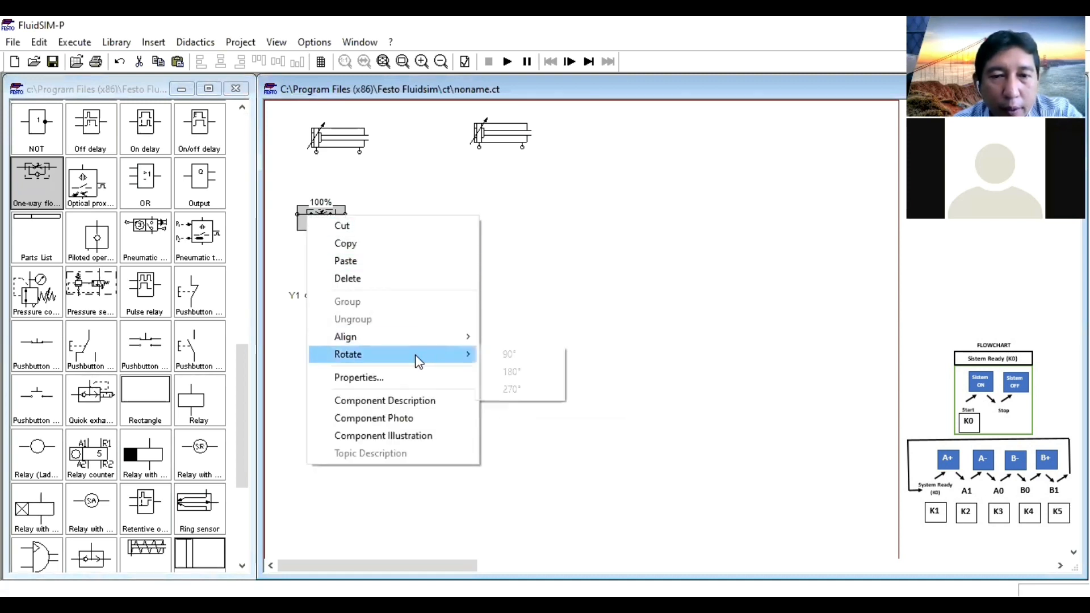
pyautogui.click(510, 370)
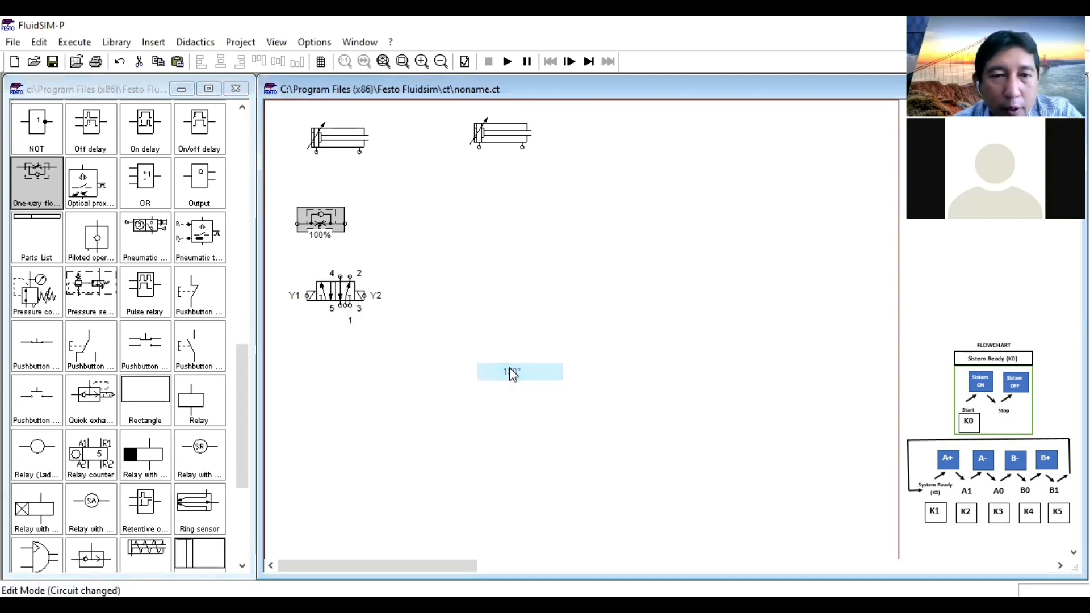
pyautogui.rightClick(322, 224)
pyautogui.moveTo(468, 361)
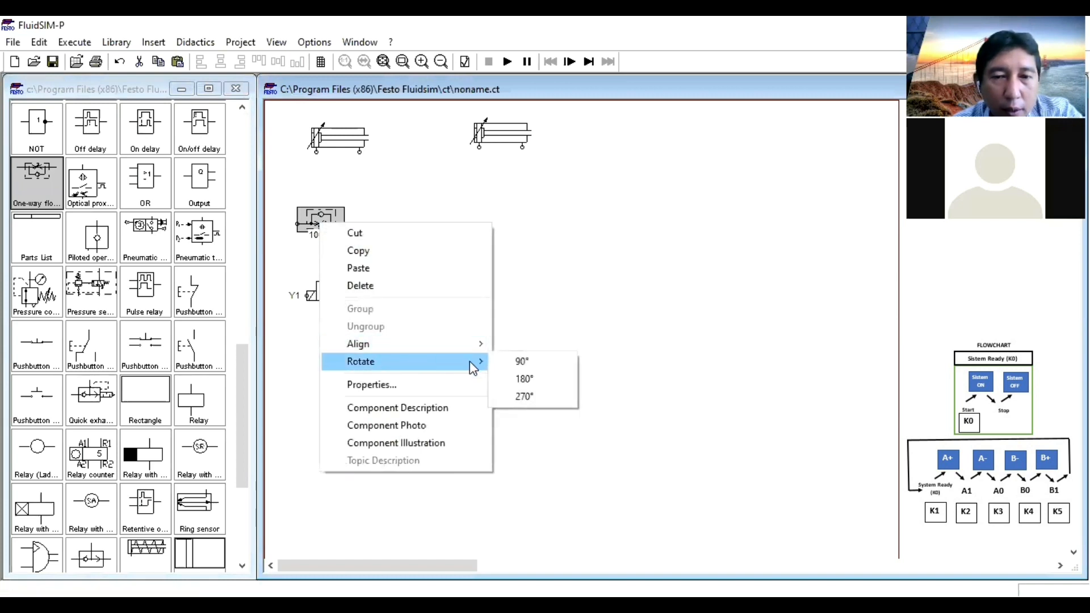
pyautogui.click(521, 396)
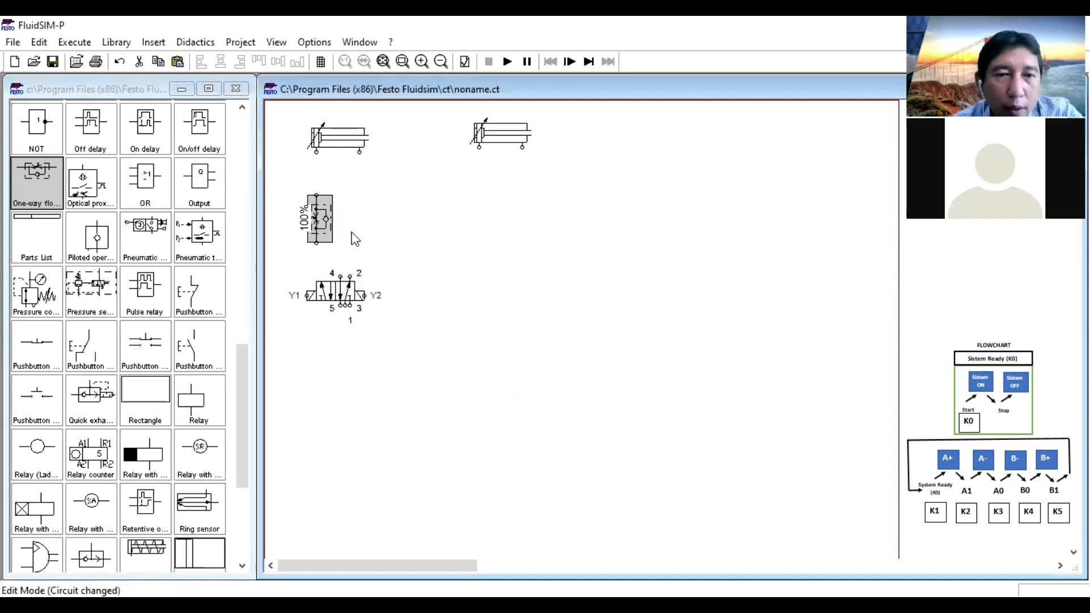
pyautogui.rightClick(322, 220)
pyautogui.click(554, 274)
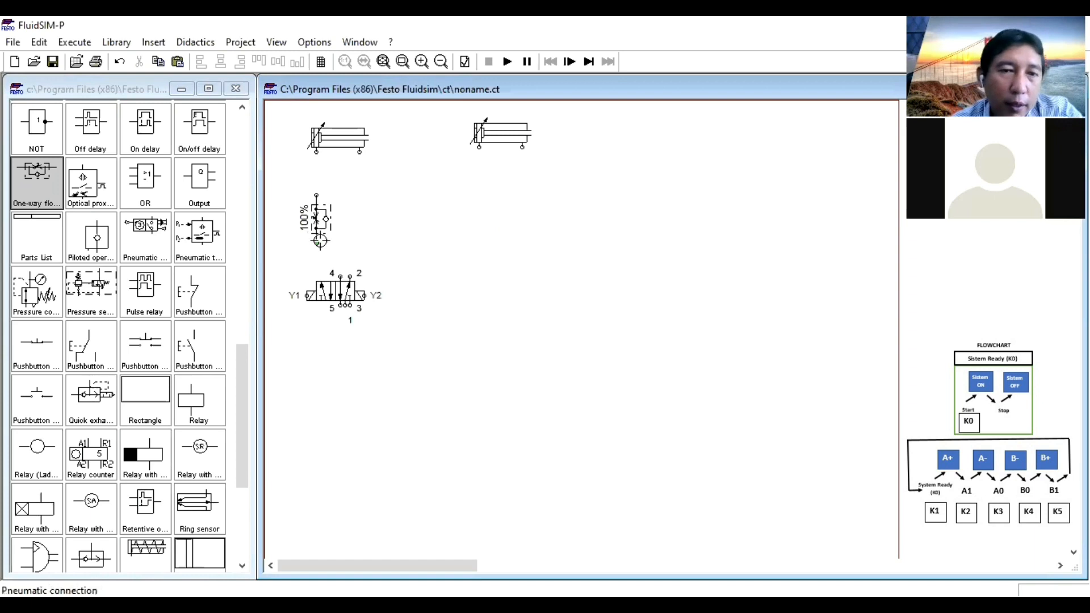
# Set the one-way flow control valve's opening level to 50 %
pyautogui.click(321, 218)
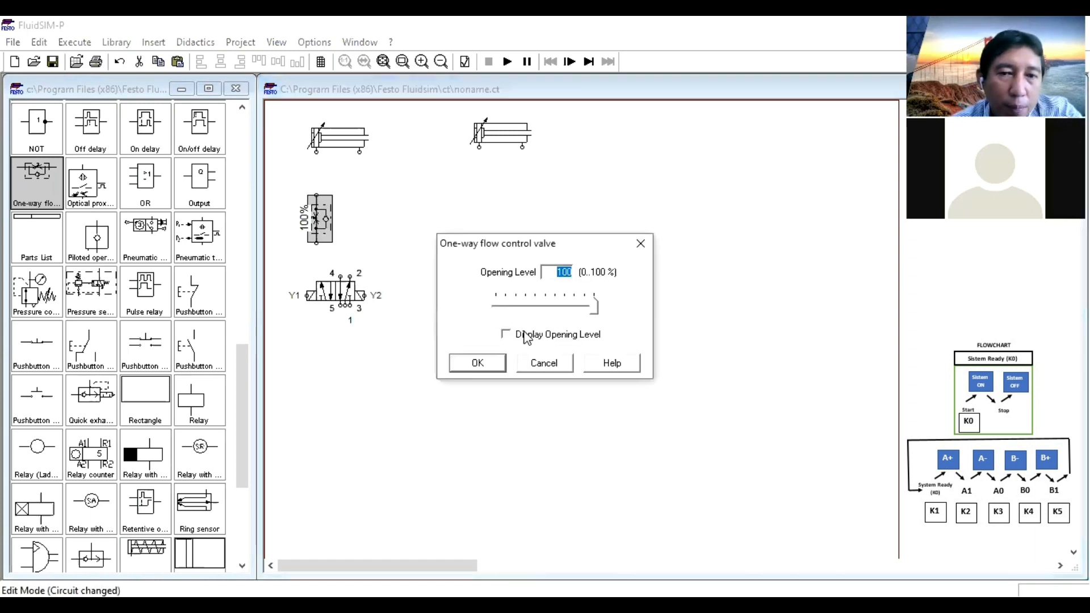
pyautogui.moveTo(594, 306); pyautogui.dragTo(542, 302)
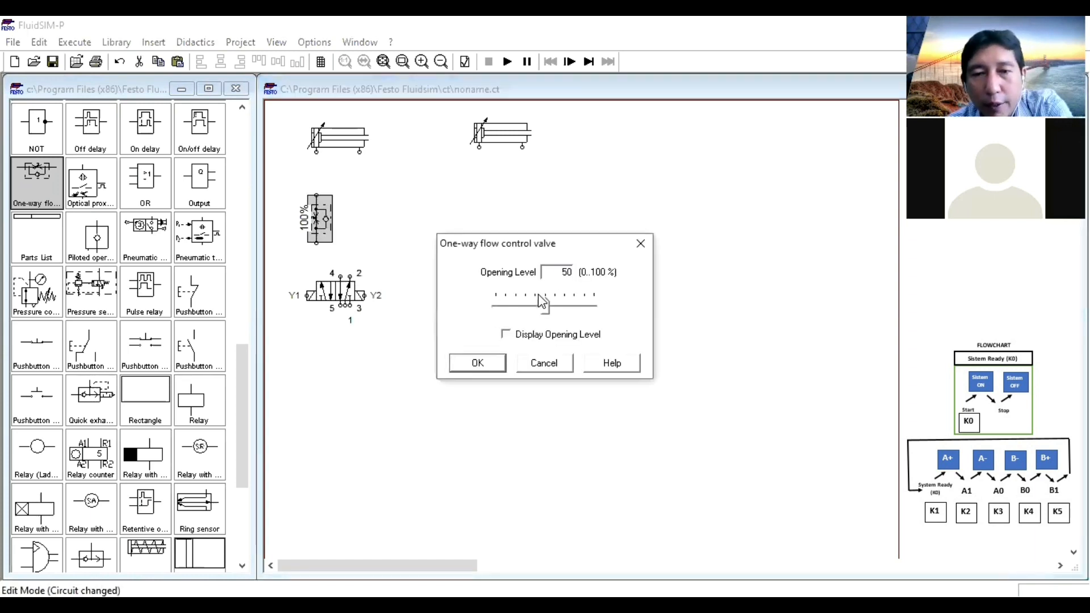
pyautogui.click(477, 363)
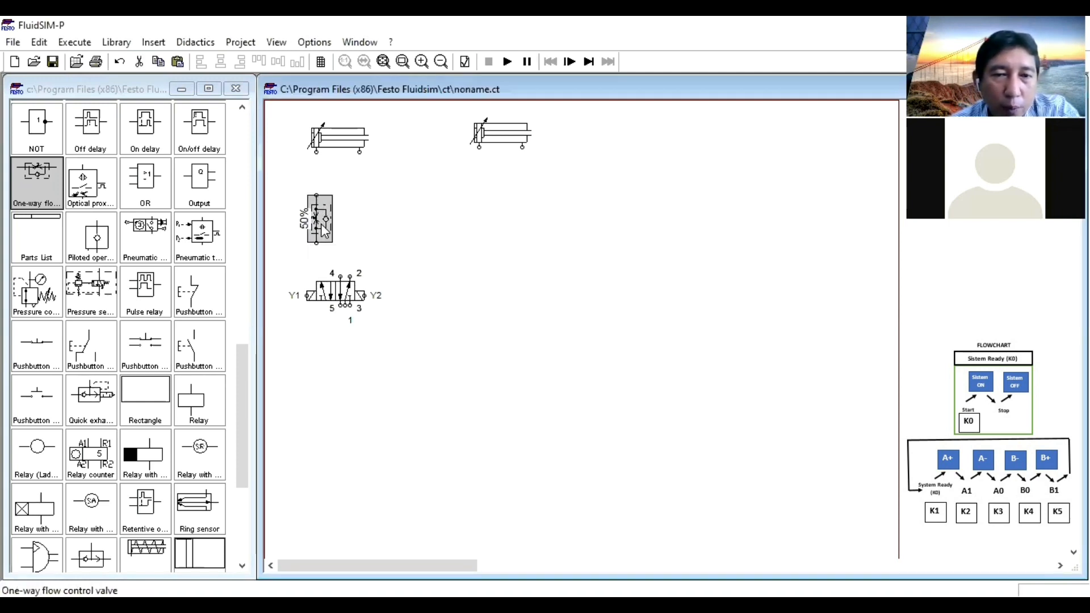
pyautogui.moveTo(285, 193); pyautogui.dragTo(366, 329)
pyautogui.click(381, 227)
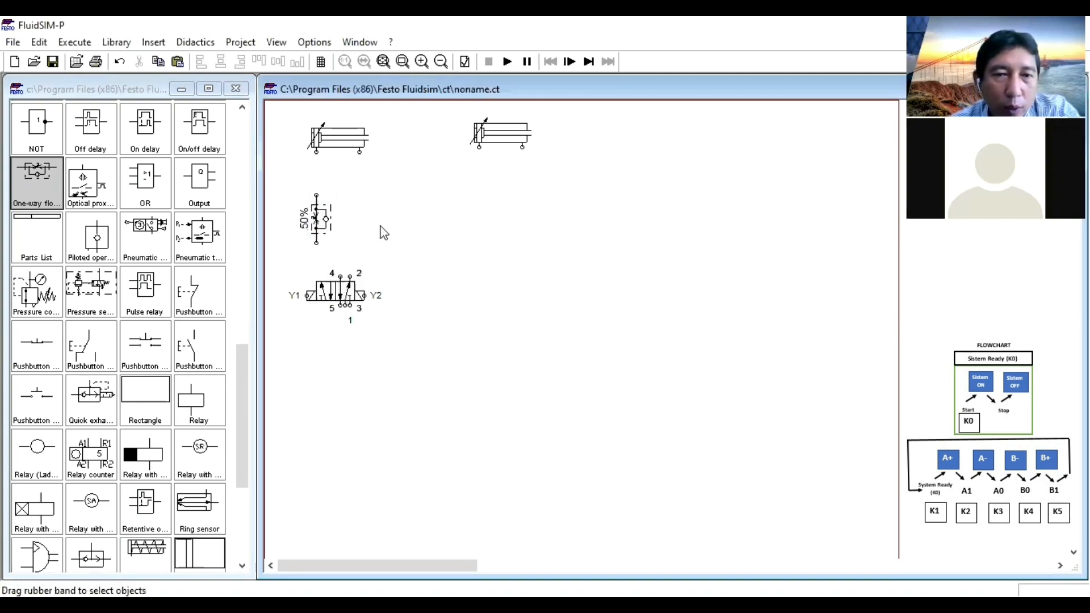
# Duplicate the 50% one-way flow control valve and place the copy to its right, below the first cylinder's right port
pyautogui.click(331, 212)
pyautogui.moveTo(334, 219); pyautogui.dragTo(379, 229)
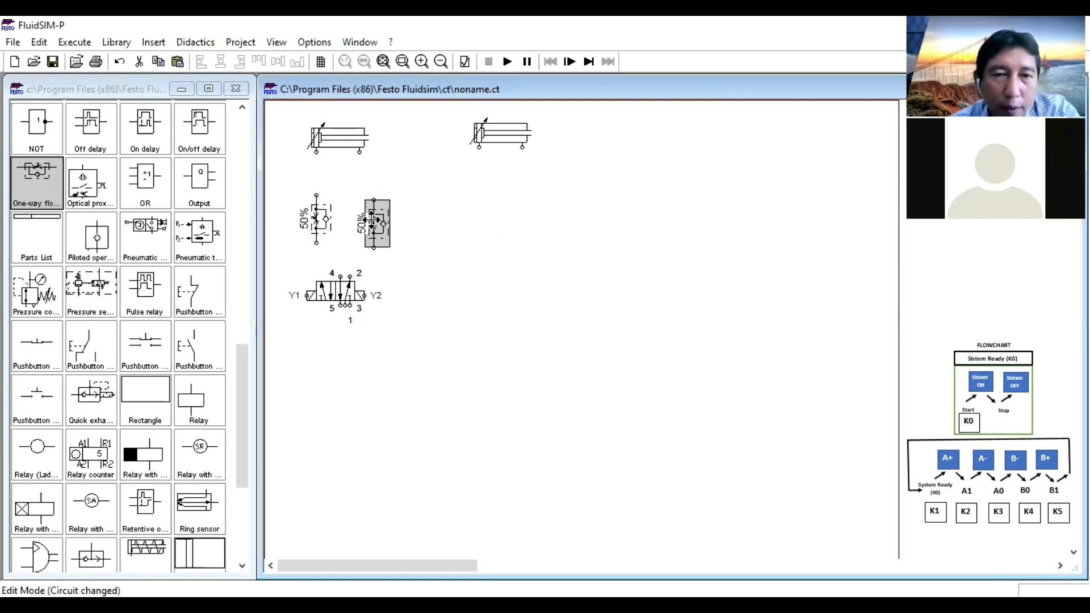
pyautogui.click(509, 274)
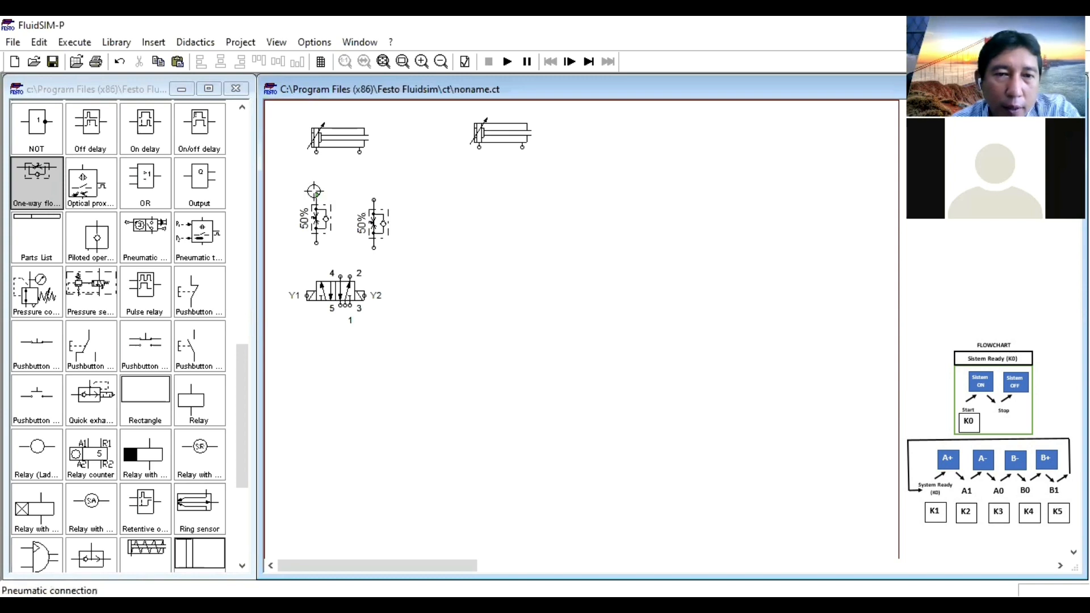
# Connect the first cylinder's two ports to the one-way flow control valves and align the second flow valve under the rod-side port
pyautogui.moveTo(316, 152); pyautogui.dragTo(316, 195)
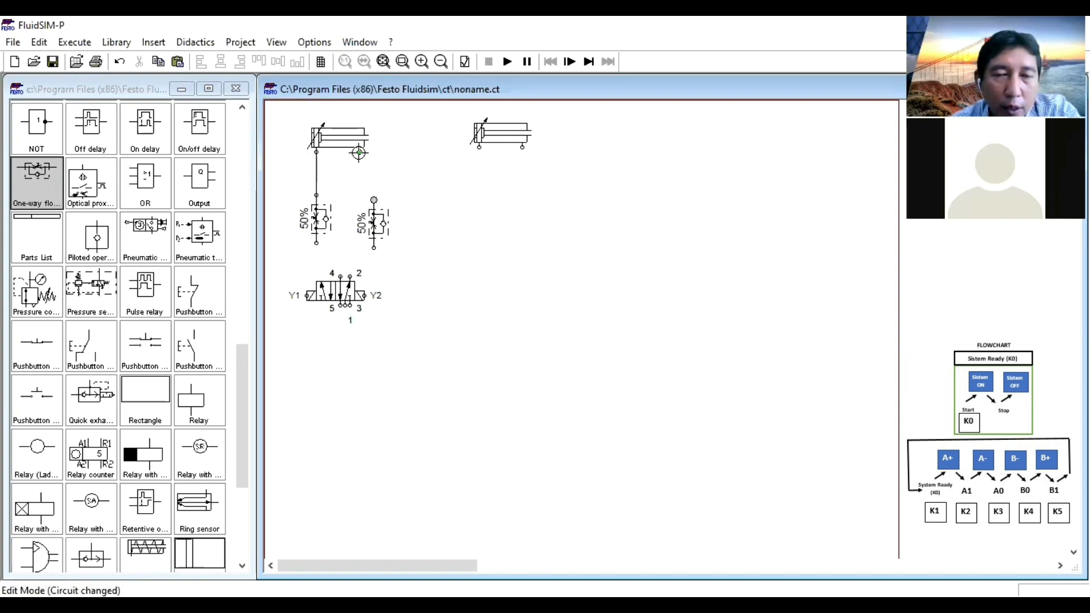
pyautogui.moveTo(359, 152); pyautogui.dragTo(352, 216)
pyautogui.click(376, 219)
pyautogui.click(456, 283)
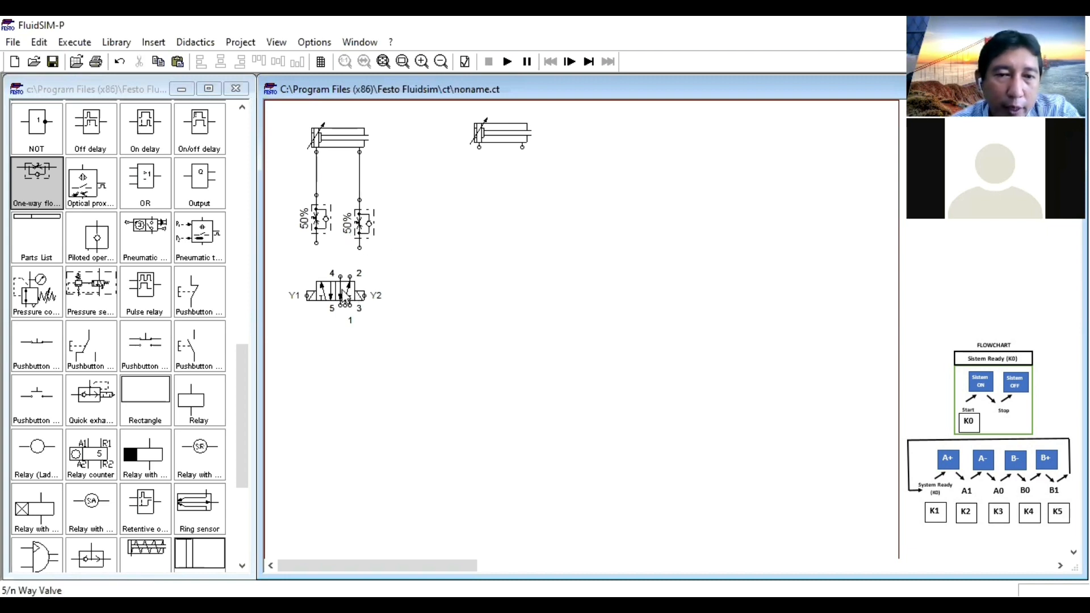
# Move the 5/n way valve slightly down and connect its ports 4 and 2 to the two flow control valves above
pyautogui.moveTo(334, 293); pyautogui.dragTo(335, 303)
pyautogui.click(501, 318)
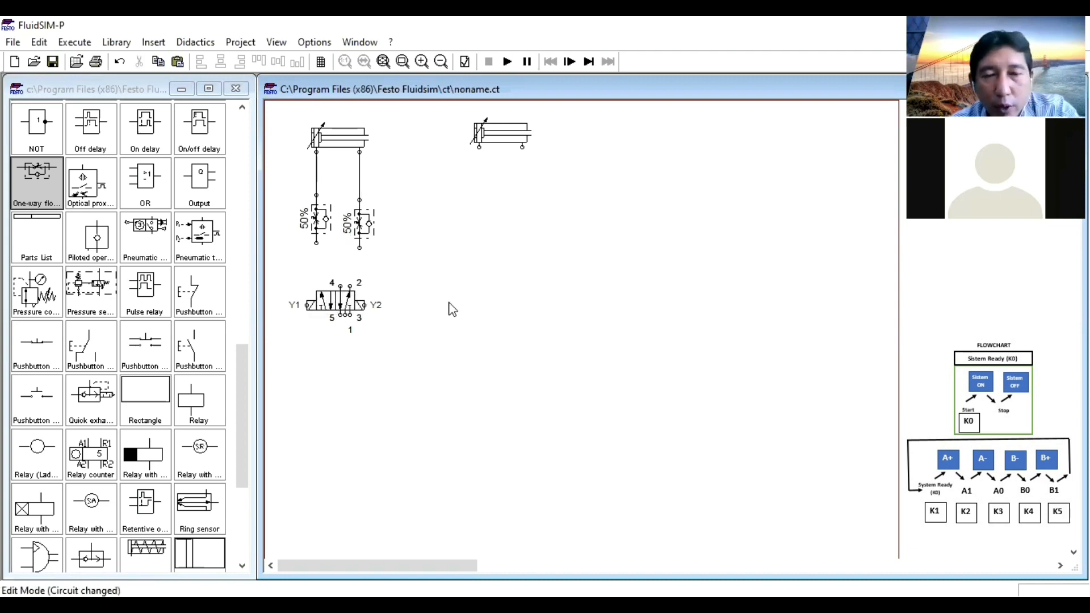
pyautogui.moveTo(337, 282); pyautogui.dragTo(316, 246)
pyautogui.moveTo(348, 280); pyautogui.dragTo(359, 247)
# Label the first cylinder's positions A0 at 0 mm and A1 at 100 mm, and shift its distance rule right to the extended rod
pyautogui.click(340, 143)
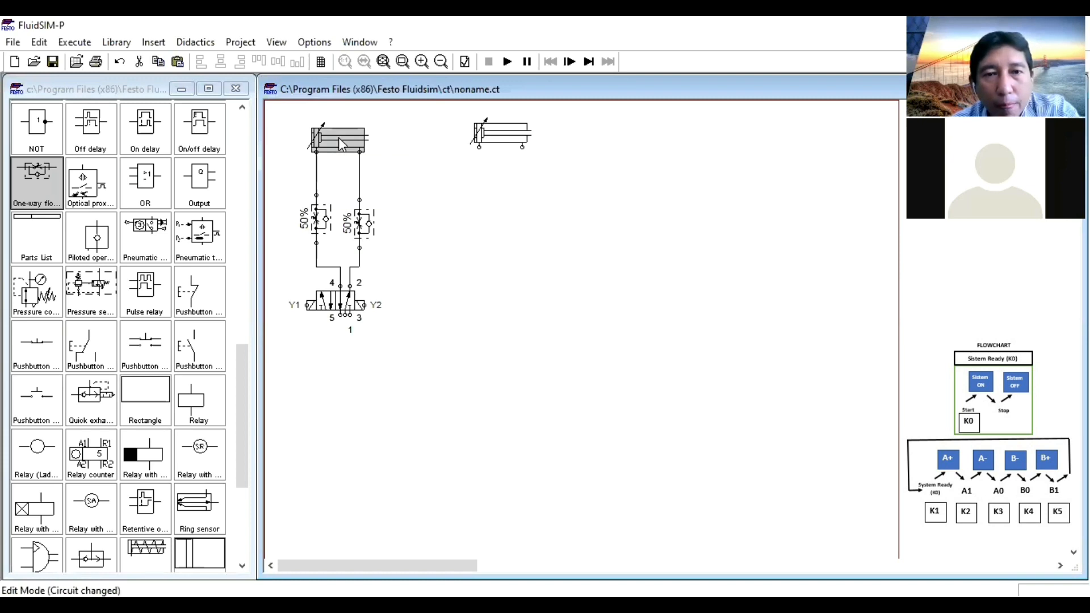
pyautogui.doubleClick(339, 143)
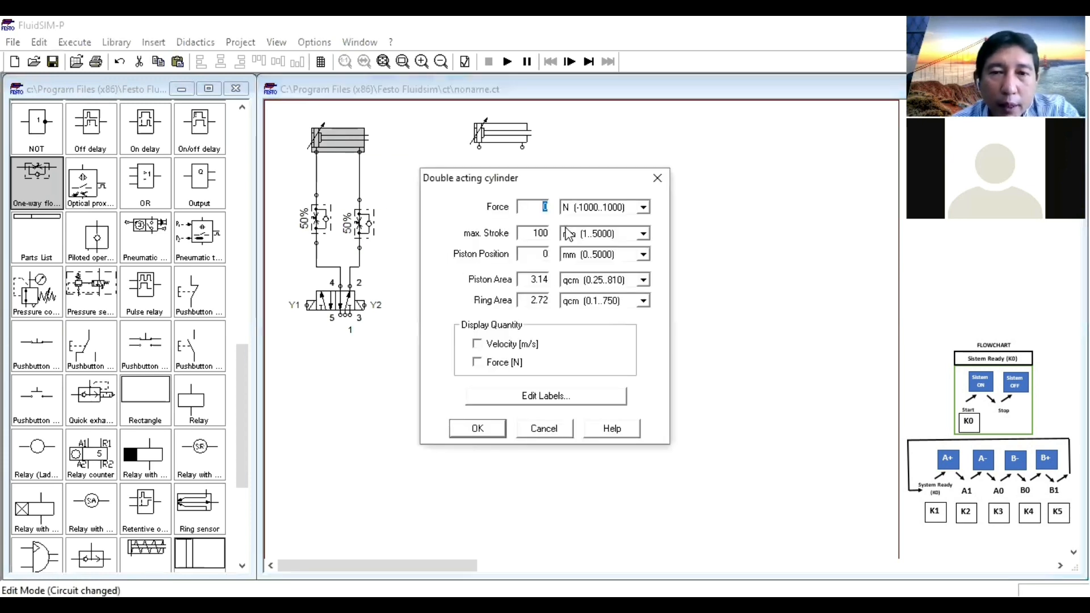
pyautogui.click(547, 399)
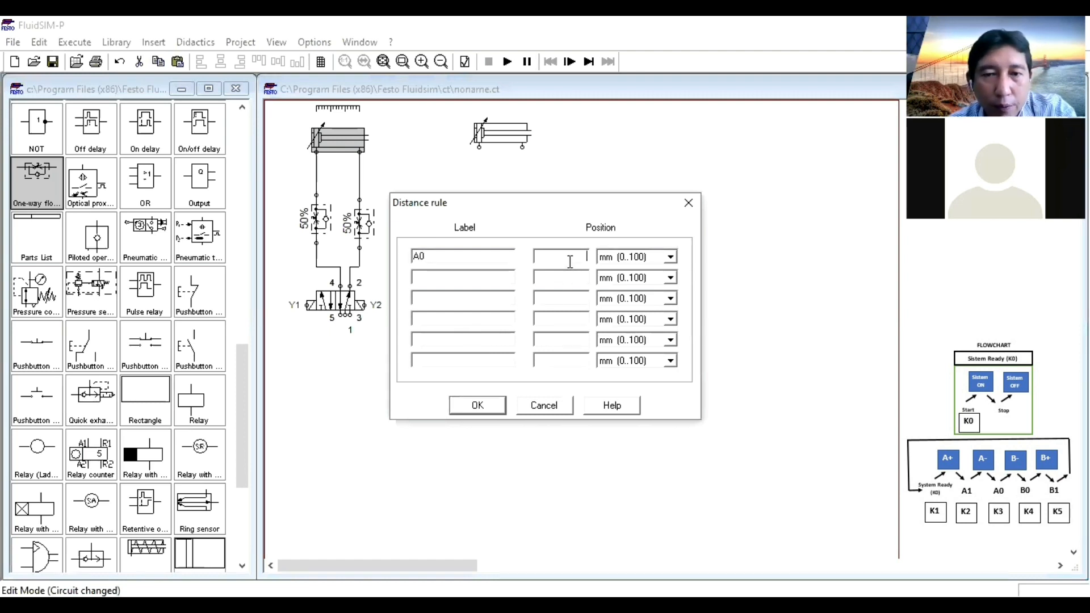
pyautogui.write('0')
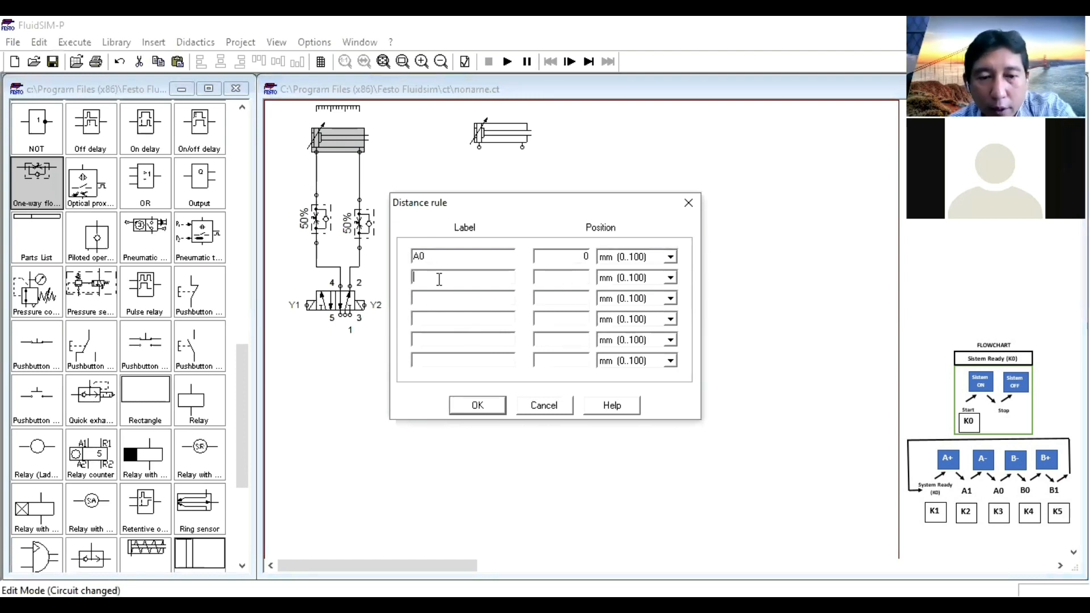
pyautogui.write('A1')
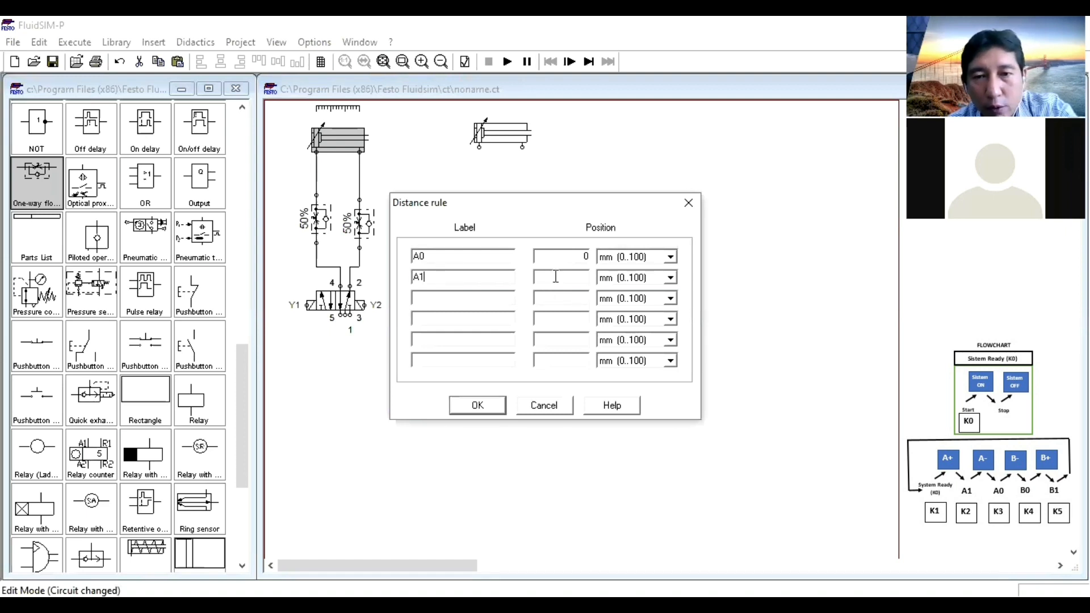
pyautogui.write('100')
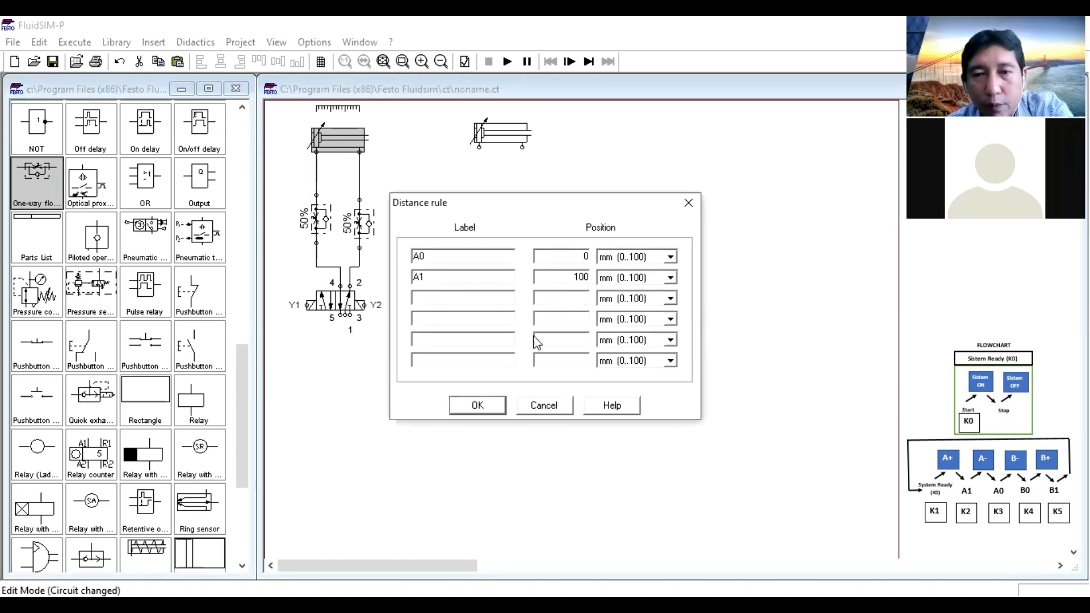
pyautogui.click(498, 409)
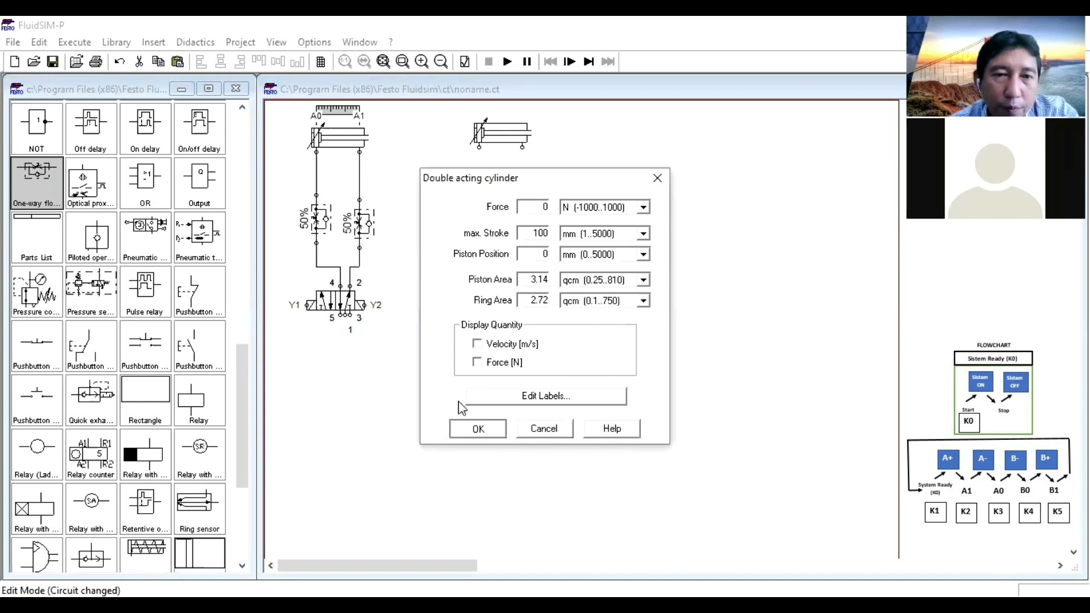
pyautogui.click(480, 428)
pyautogui.moveTo(355, 119); pyautogui.dragTo(409, 124)
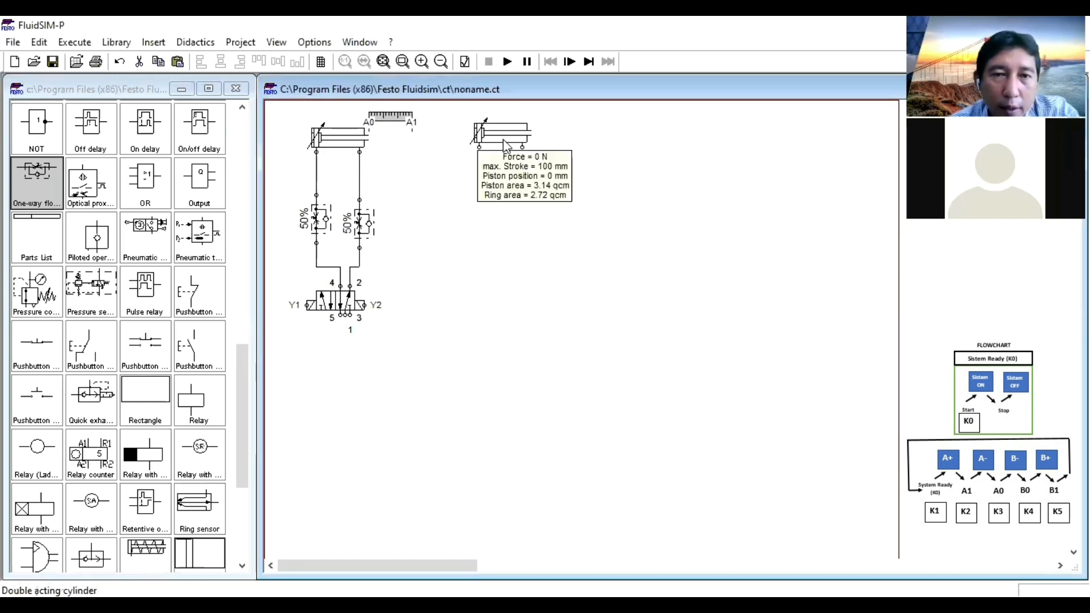
# Label the second cylinder's positions B0 at 0 mm and B1 at 100 mm
pyautogui.doubleClick(474, 145)
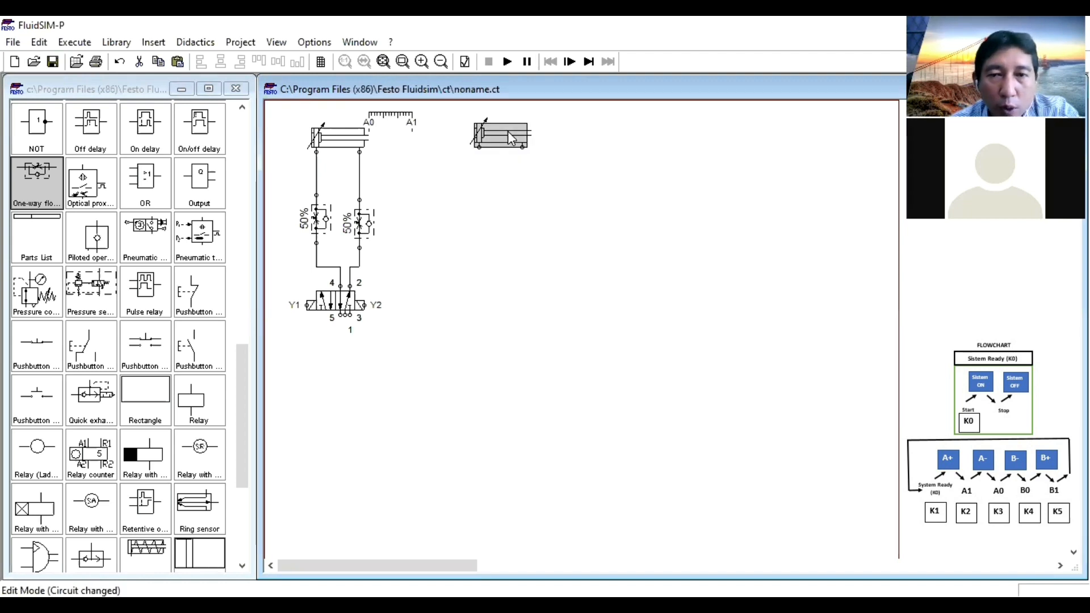
pyautogui.click(535, 397)
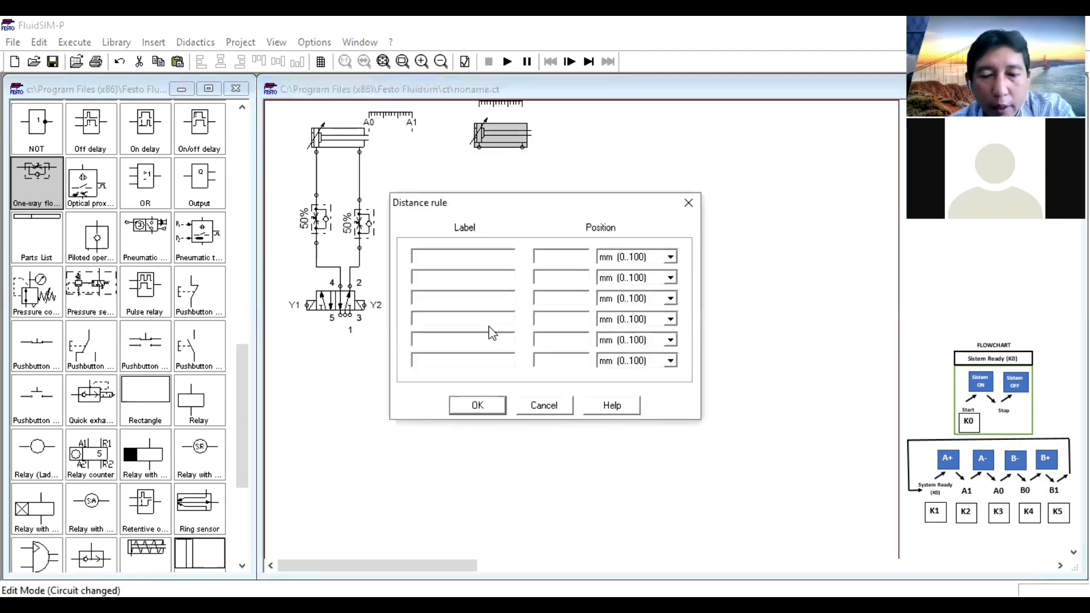
pyautogui.write('B0')
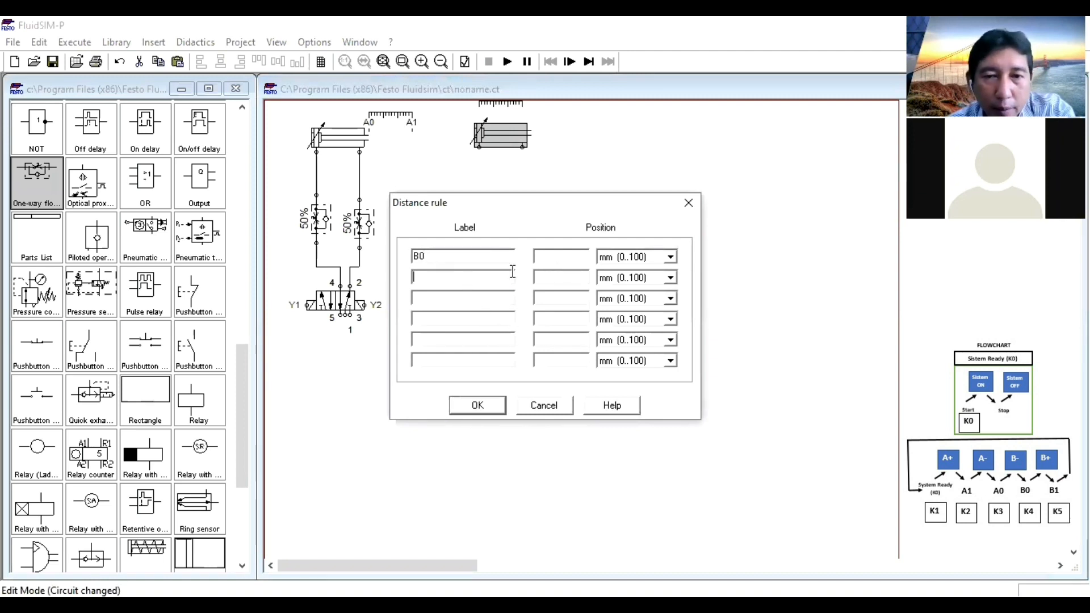
pyautogui.click(571, 256)
pyautogui.write('0')
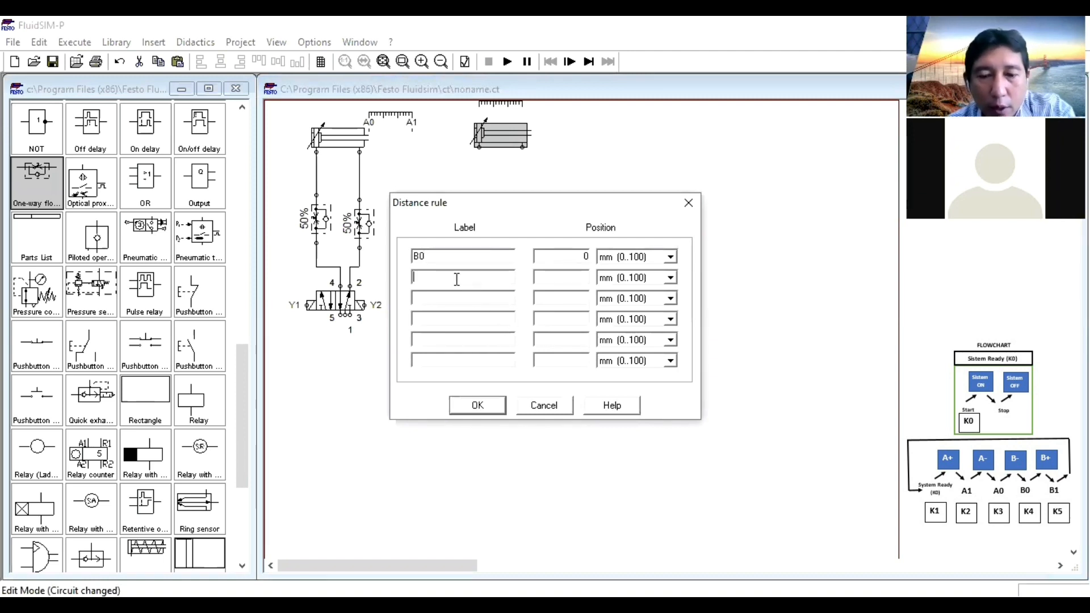
pyautogui.click(566, 276)
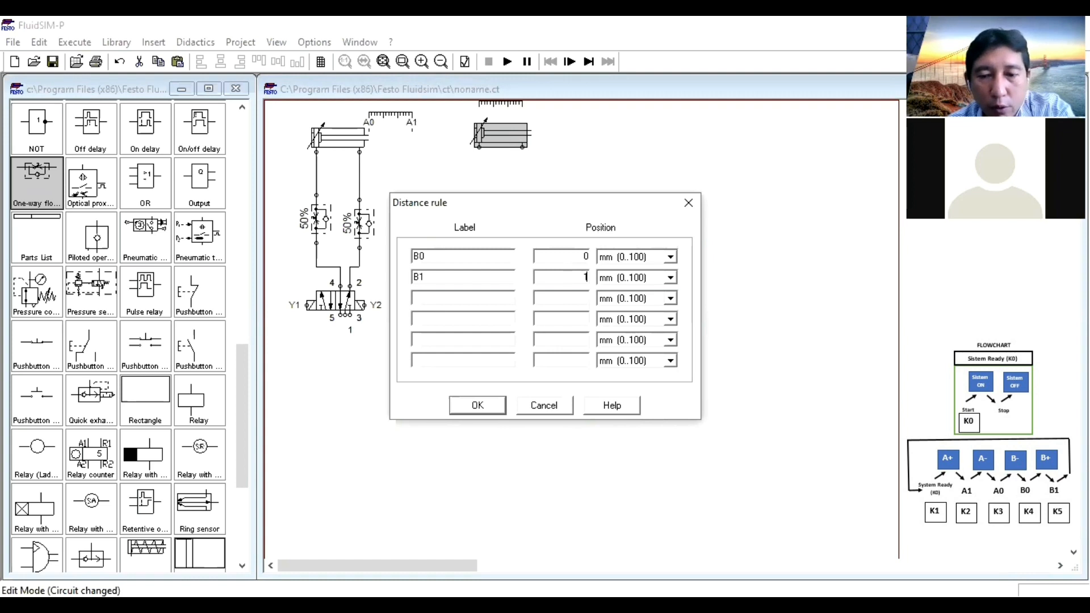
pyautogui.click(485, 410)
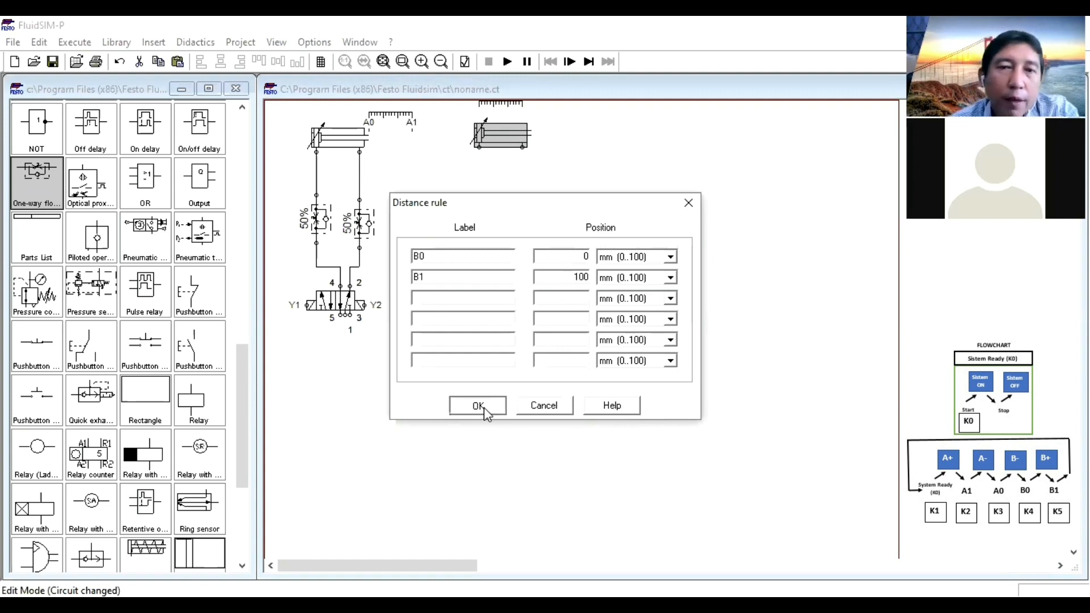
pyautogui.click(486, 429)
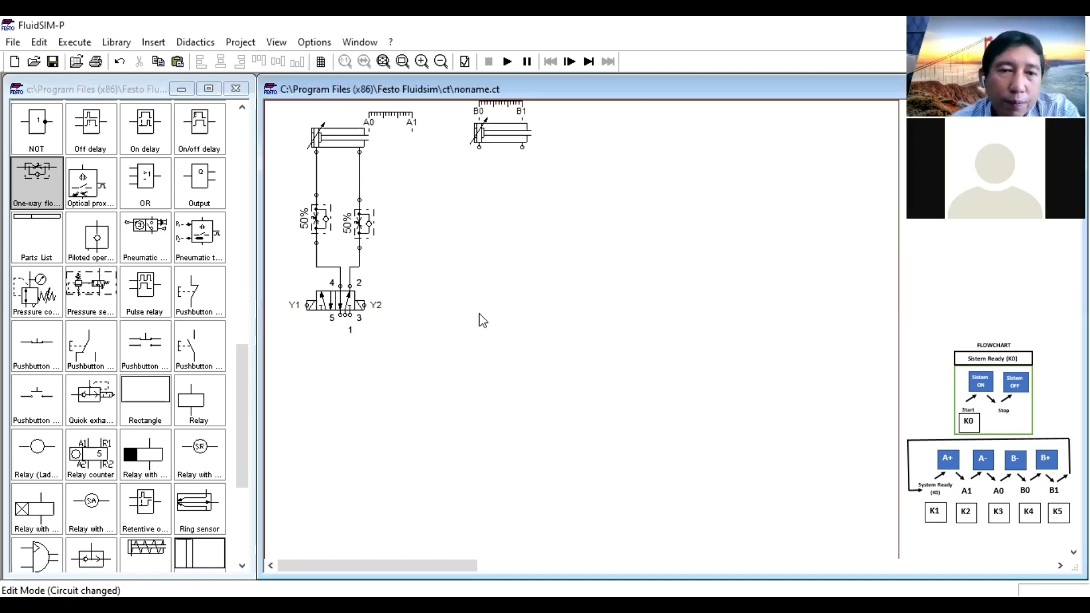
# Duplicate the two flow control valves and the connected 5/n way valve, placing the copy below the second cylinder
pyautogui.moveTo(286, 196); pyautogui.dragTo(403, 349)
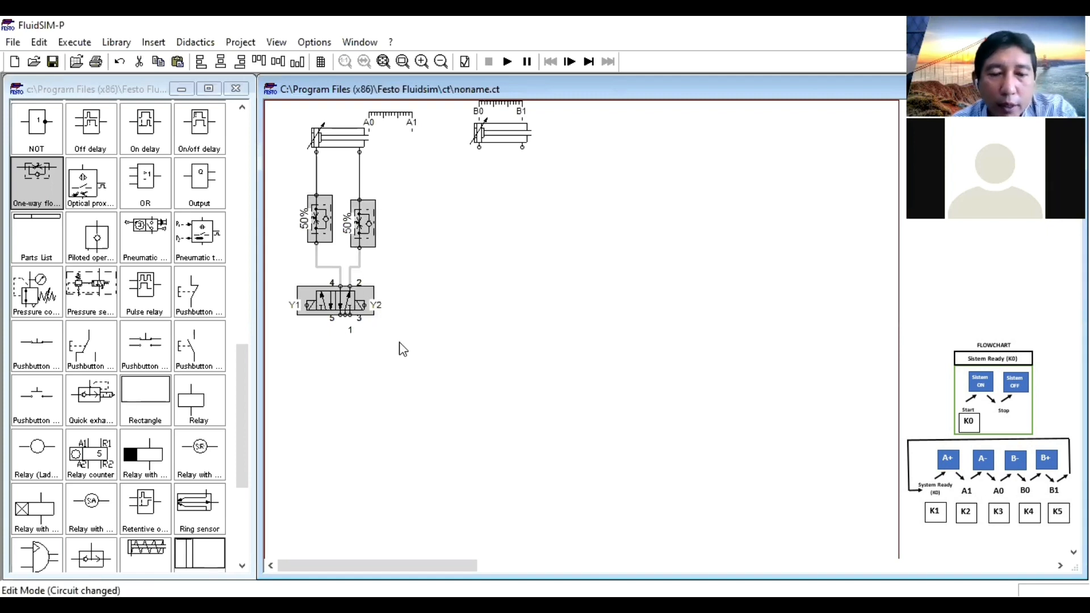
pyautogui.hotkey('ctrl', 'c')
pyautogui.hotkey('ctrl', 'v')
pyautogui.moveTo(661, 332); pyautogui.dragTo(481, 213)
pyautogui.click(574, 233)
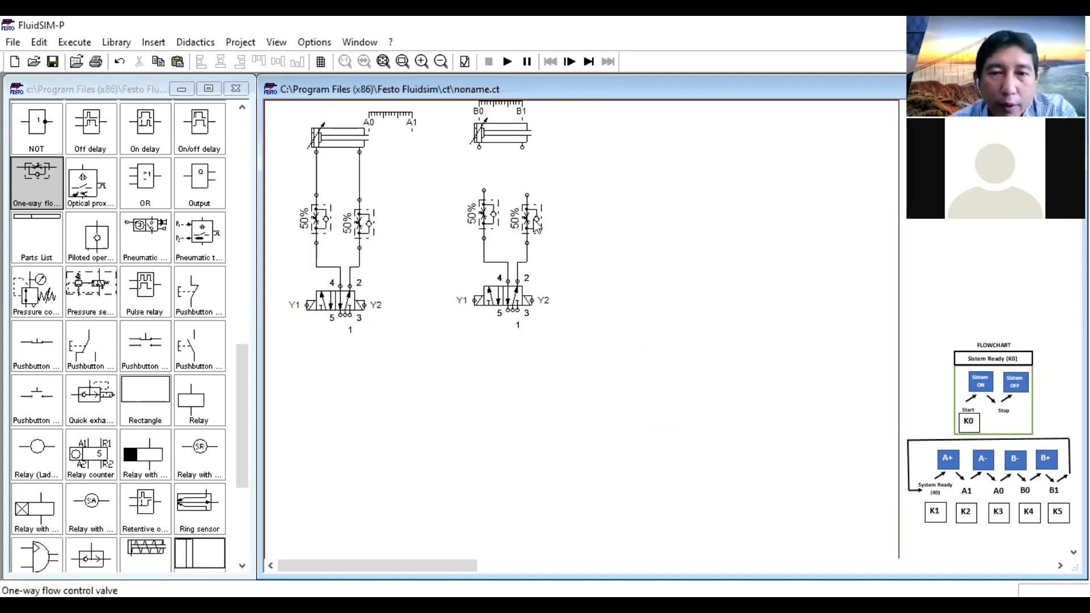
# Align the copied valves with the second cylinder's ports, level its two flow control valves, and connect them to the cylinder
pyautogui.moveTo(452, 177); pyautogui.dragTo(561, 318)
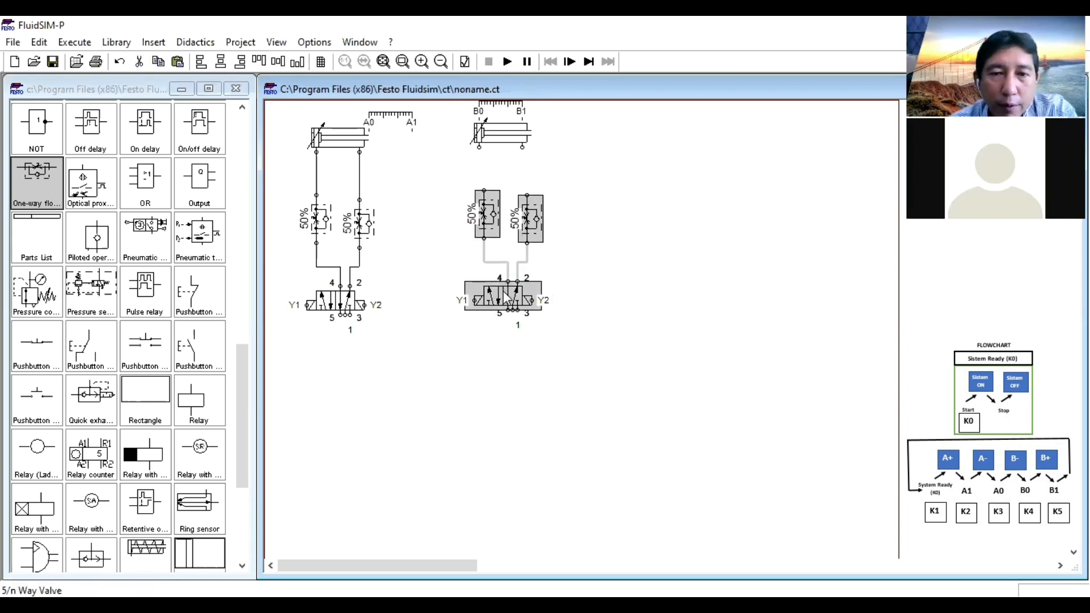
pyautogui.moveTo(503, 283); pyautogui.dragTo(498, 280)
pyautogui.click(608, 236)
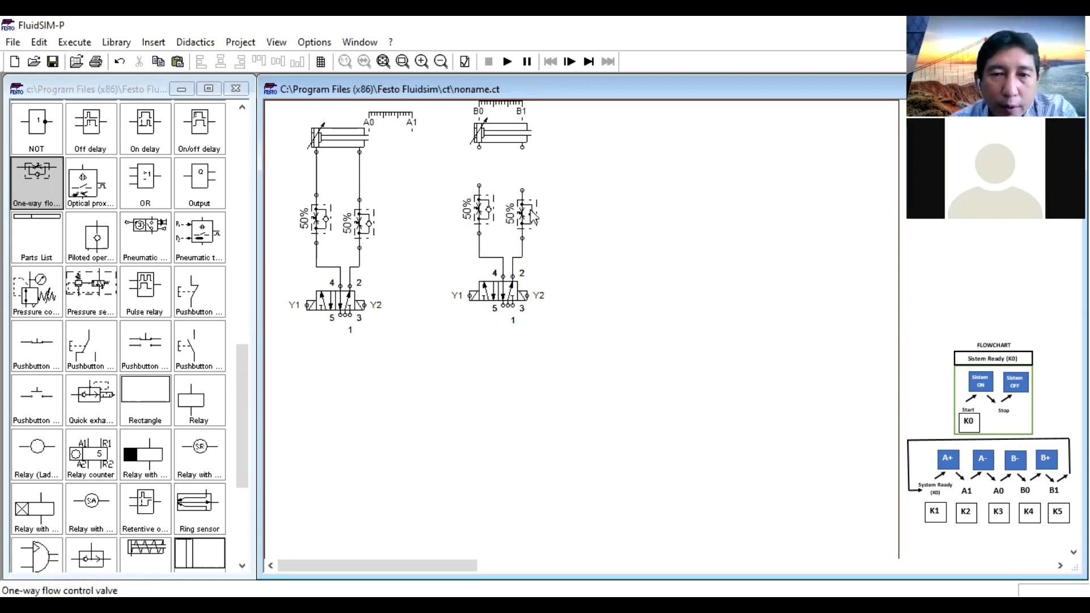
pyautogui.moveTo(525, 214); pyautogui.dragTo(525, 210)
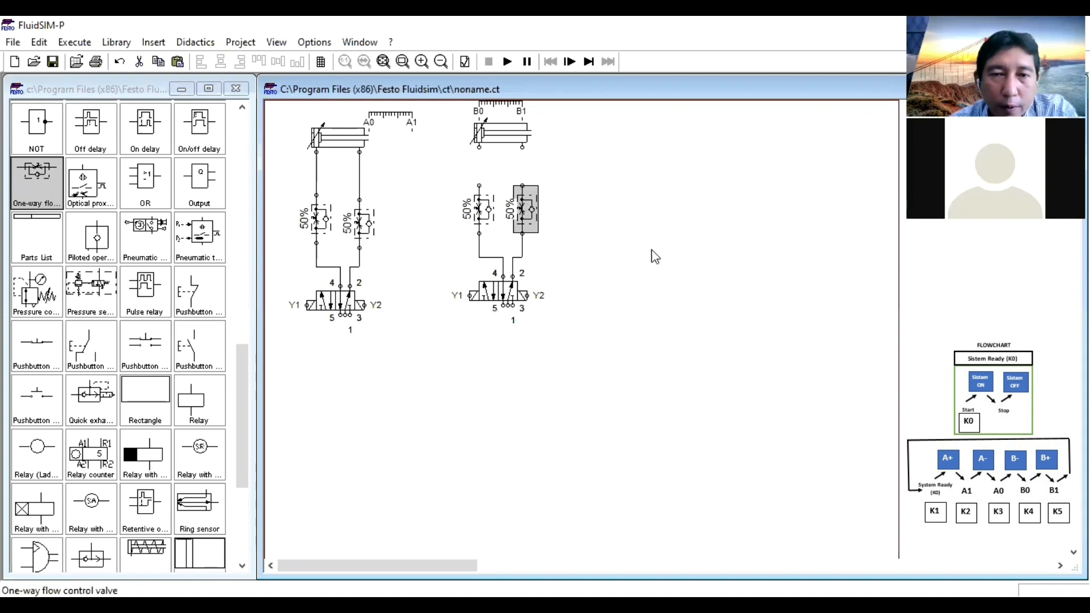
pyautogui.click(670, 281)
pyautogui.moveTo(479, 185); pyautogui.dragTo(479, 148)
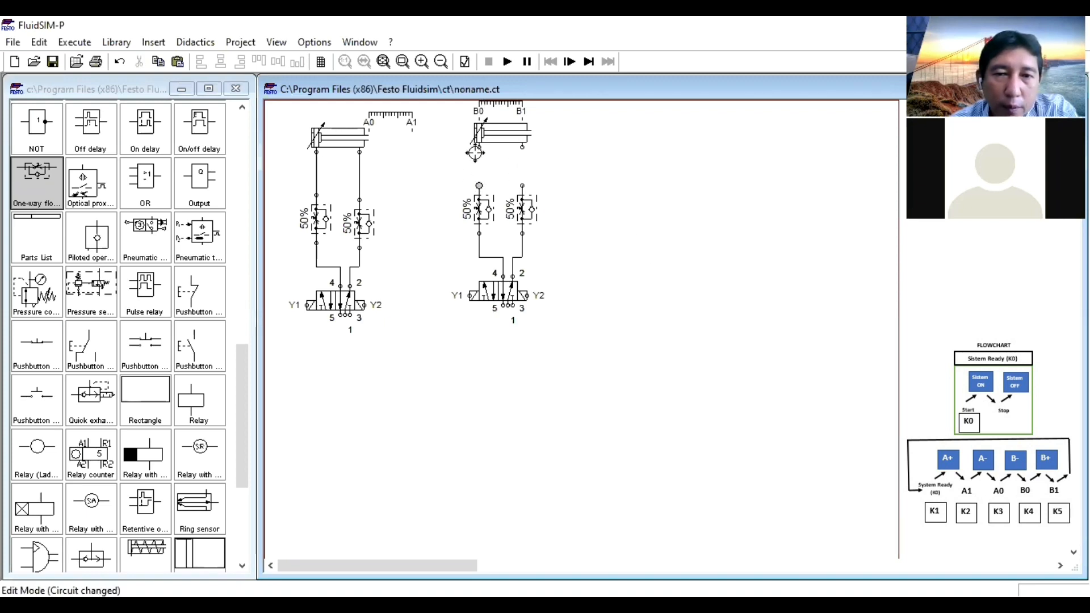
pyautogui.moveTo(520, 183); pyautogui.dragTo(522, 147)
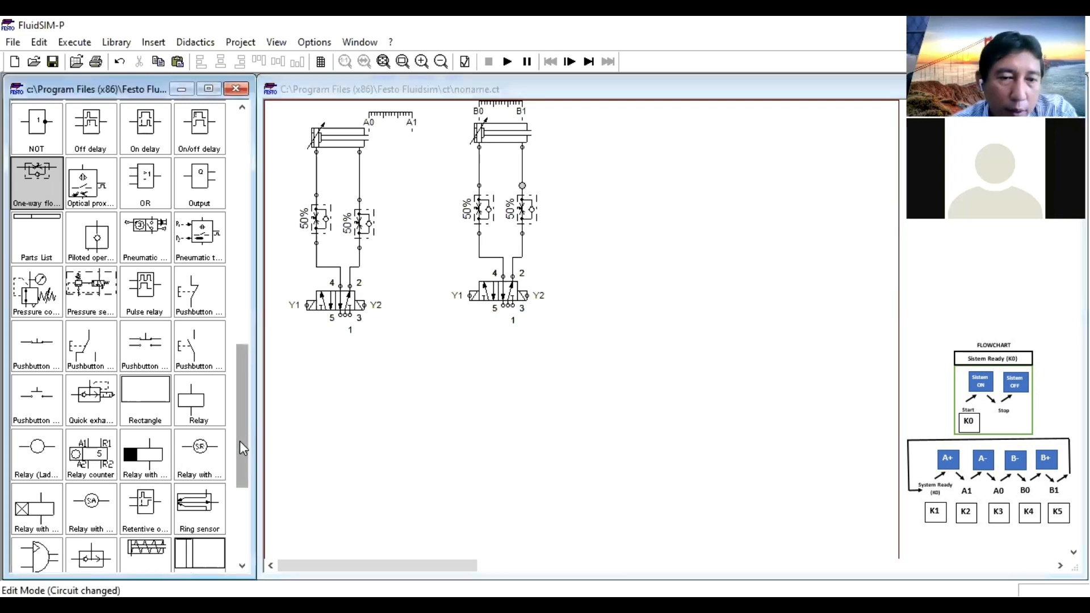
# Place a compressed air supply below and left of the first way valve, and shift the whole two-cylinder circuit slightly right and down
pyautogui.moveTo(240, 441); pyautogui.dragTo(258, 241)
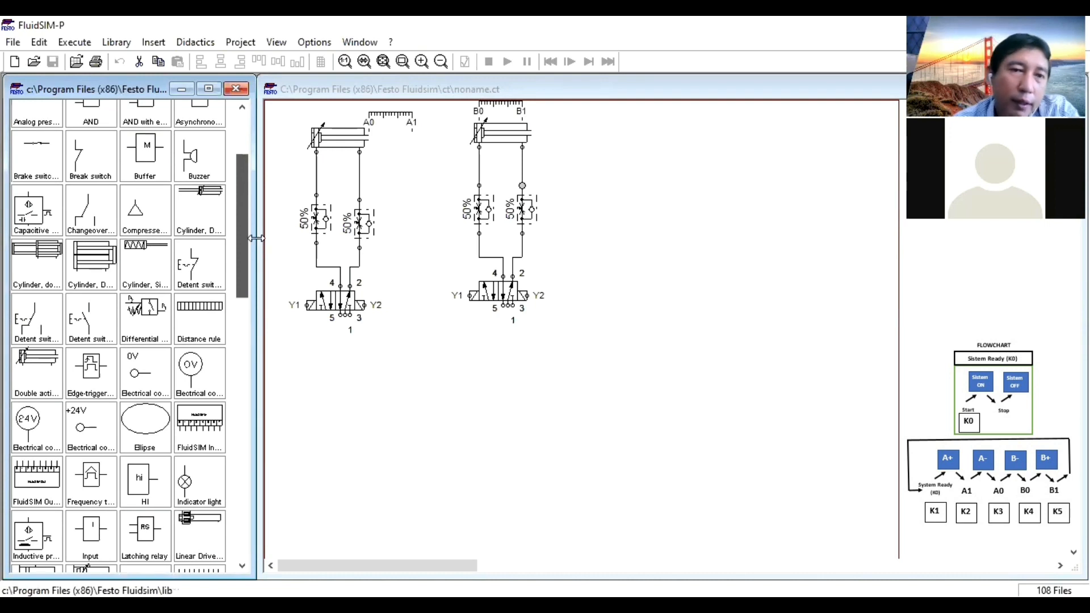
pyautogui.moveTo(138, 227); pyautogui.dragTo(287, 364)
pyautogui.moveTo(286, 103); pyautogui.dragTo(653, 358)
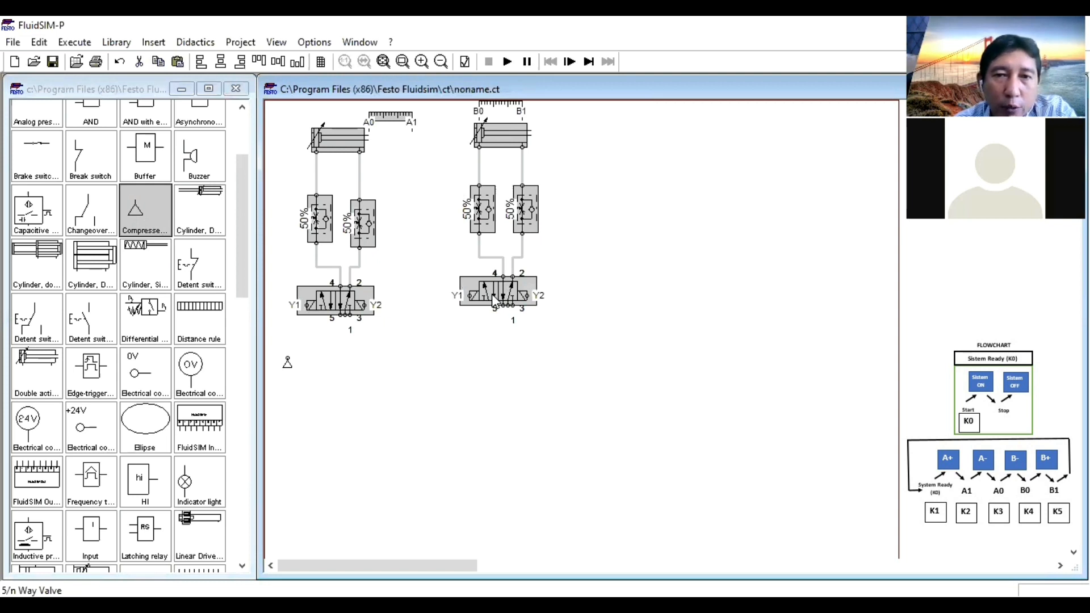
pyautogui.moveTo(494, 301); pyautogui.dragTo(523, 310)
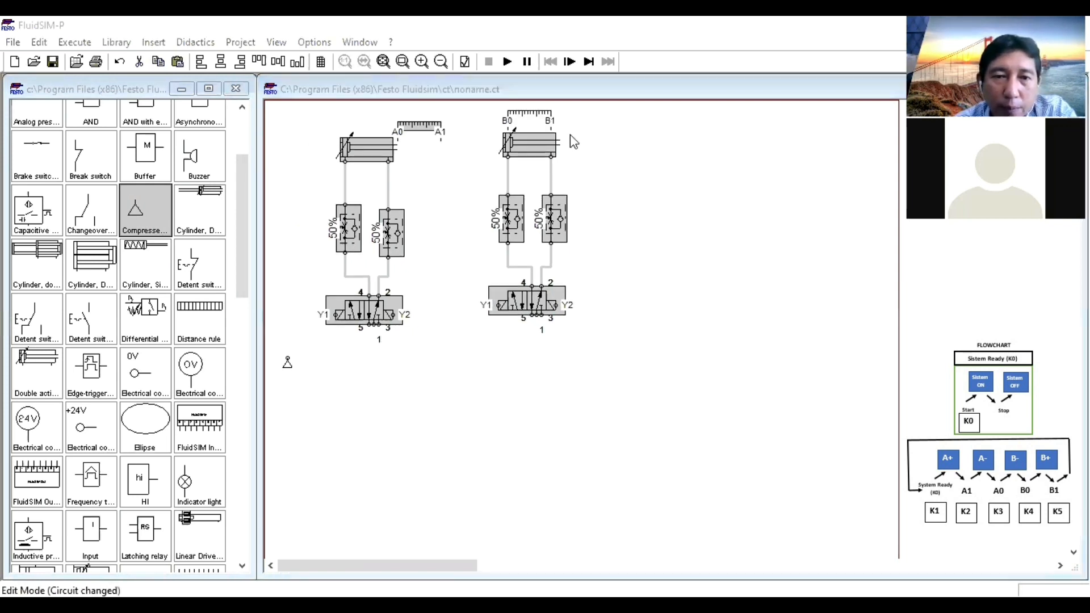
pyautogui.click(435, 436)
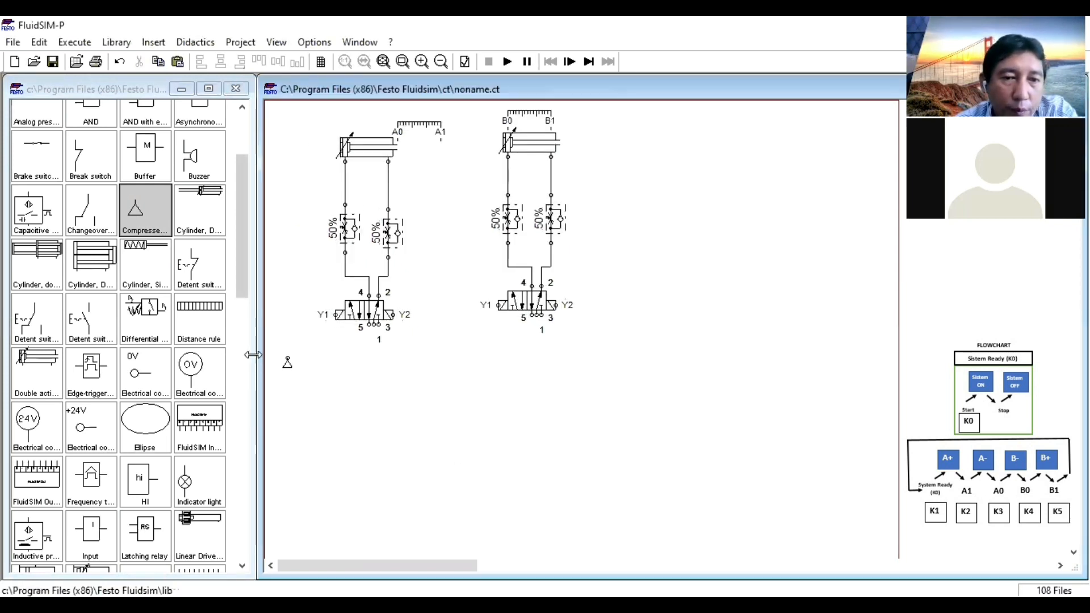
# Place a simplified air service unit beside the compressed air supply, and connect the supply to the unit's inlet
pyautogui.click(248, 237)
pyautogui.moveTo(248, 237); pyautogui.dragTo(339, 361)
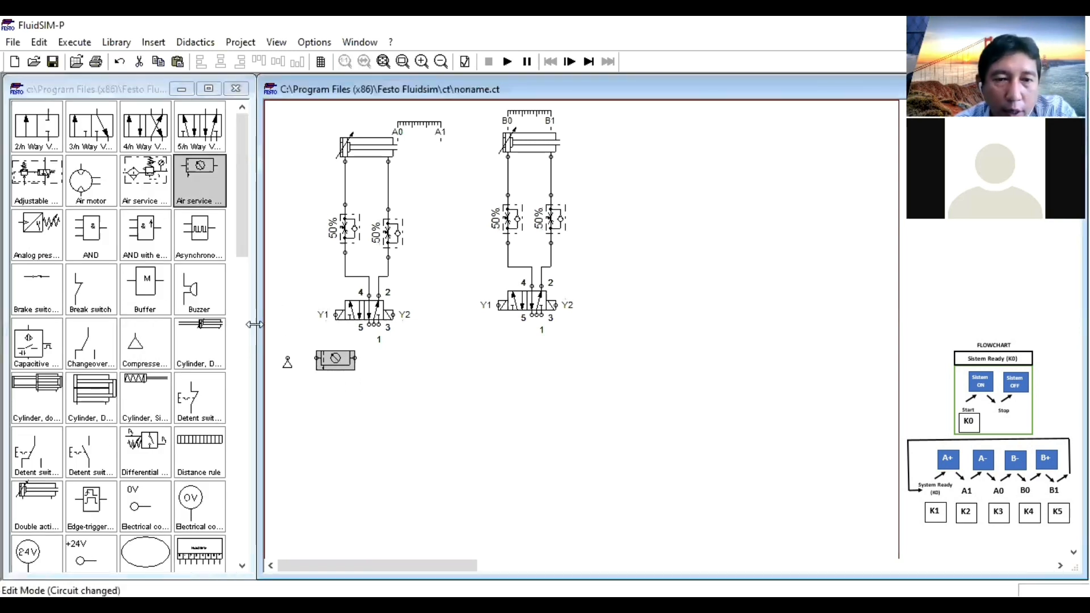
pyautogui.moveTo(278, 345)
pyautogui.mouseDown()
pyautogui.moveTo(297, 389)
pyautogui.moveTo(287, 376)
pyautogui.moveTo(286, 388)
pyautogui.mouseUp()
pyautogui.moveTo(307, 339); pyautogui.dragTo(302, 367)
pyautogui.click(375, 384)
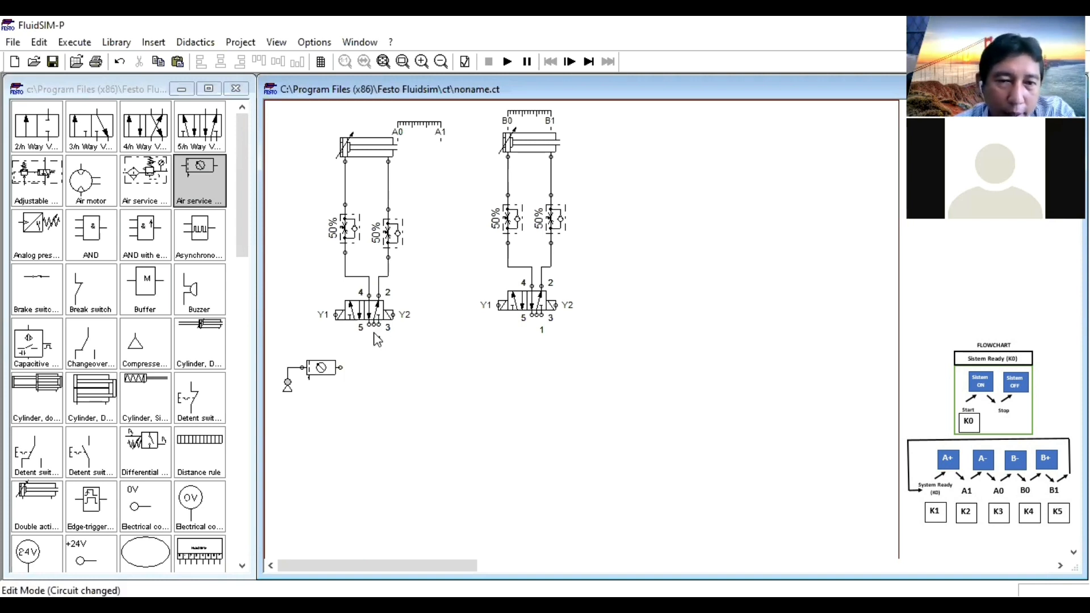
# Connect the air service unit's outlet to port 1 of the first way valve and branch the line to port 1 of the second
pyautogui.moveTo(346, 367); pyautogui.dragTo(374, 325)
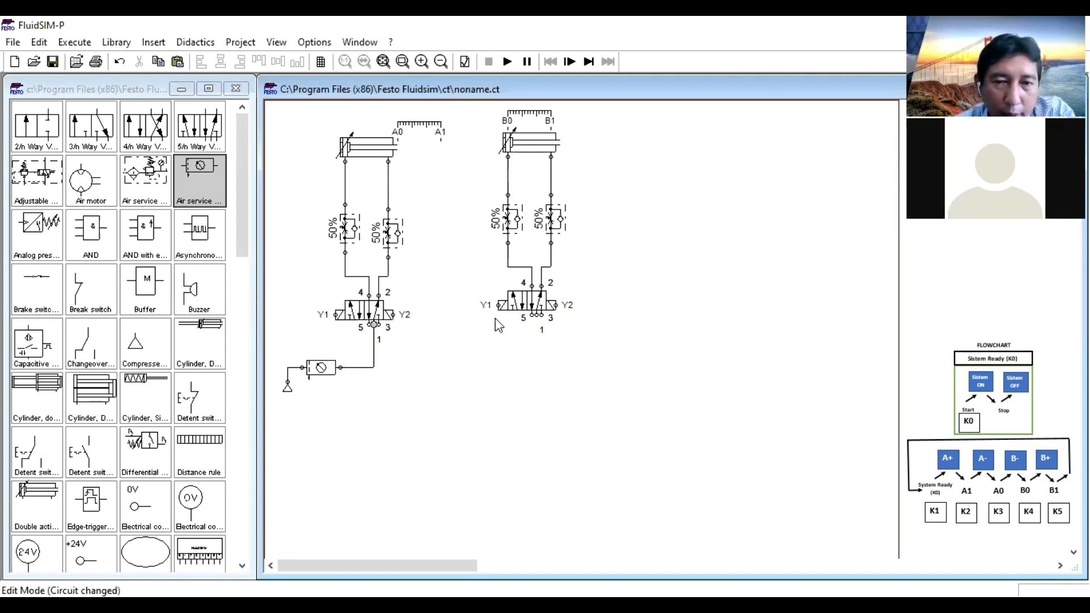
pyautogui.moveTo(537, 315); pyautogui.dragTo(373, 367)
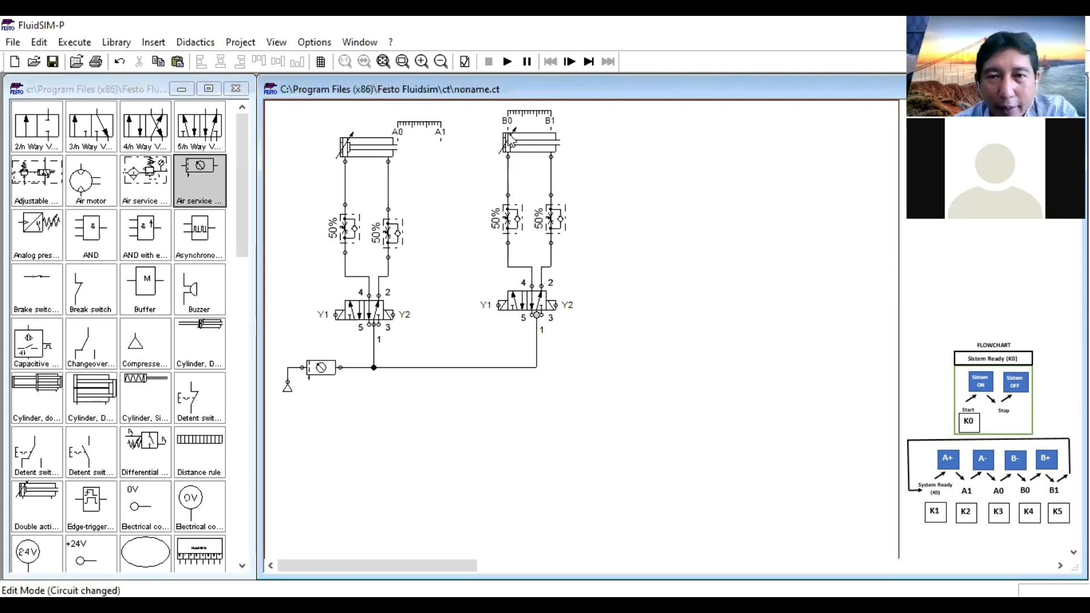
pyautogui.click(522, 398)
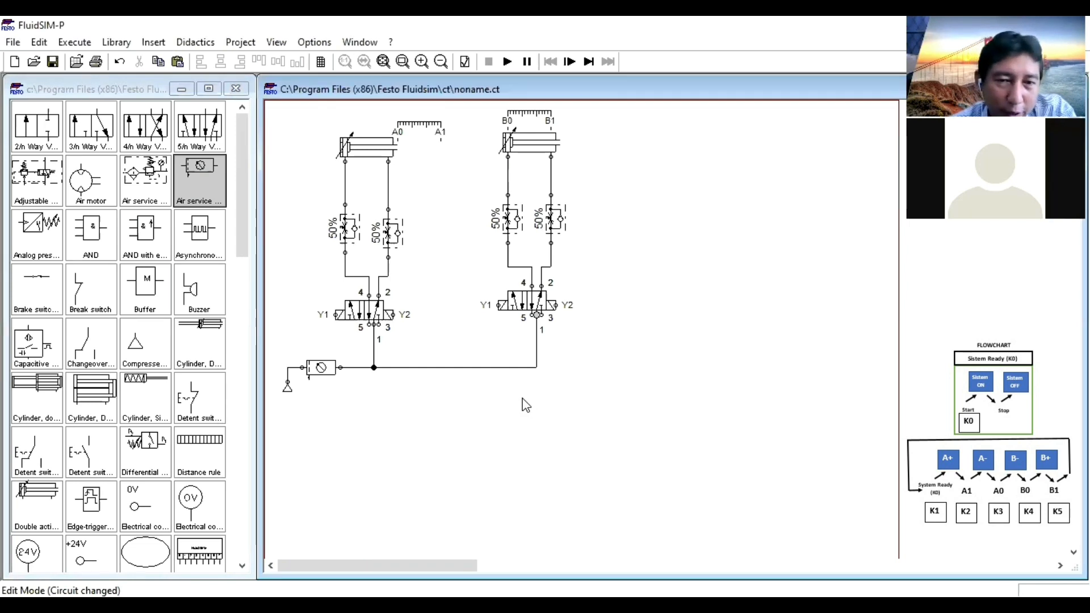
# Set the terminator of exhaust ports 3 and 5 on the first 5/n way valve to the plain triangle exhaust symbol
pyautogui.doubleClick(378, 325)
pyautogui.click(559, 359)
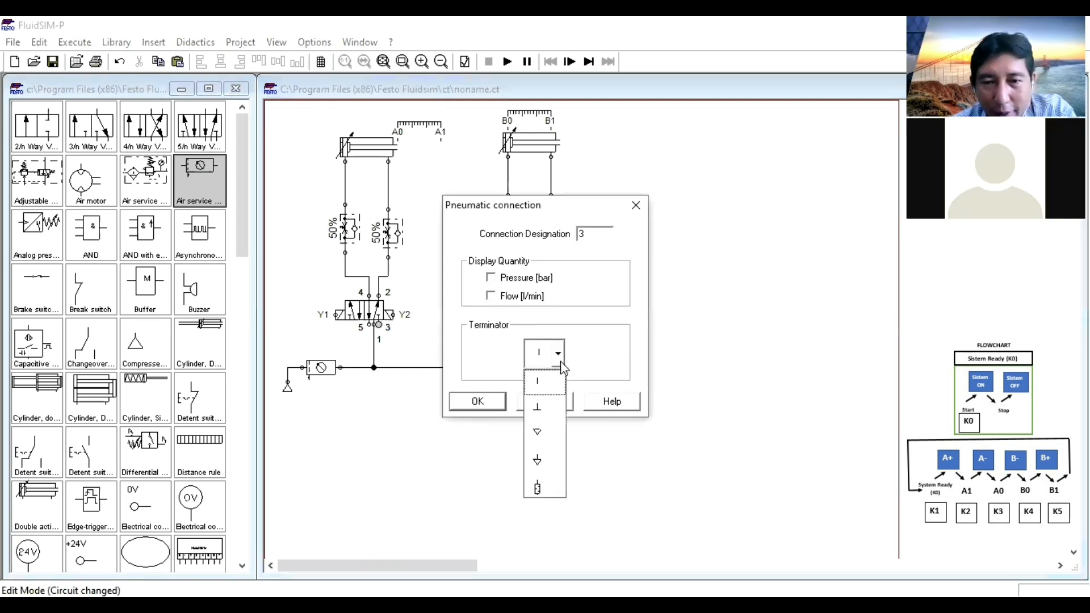
pyautogui.click(535, 434)
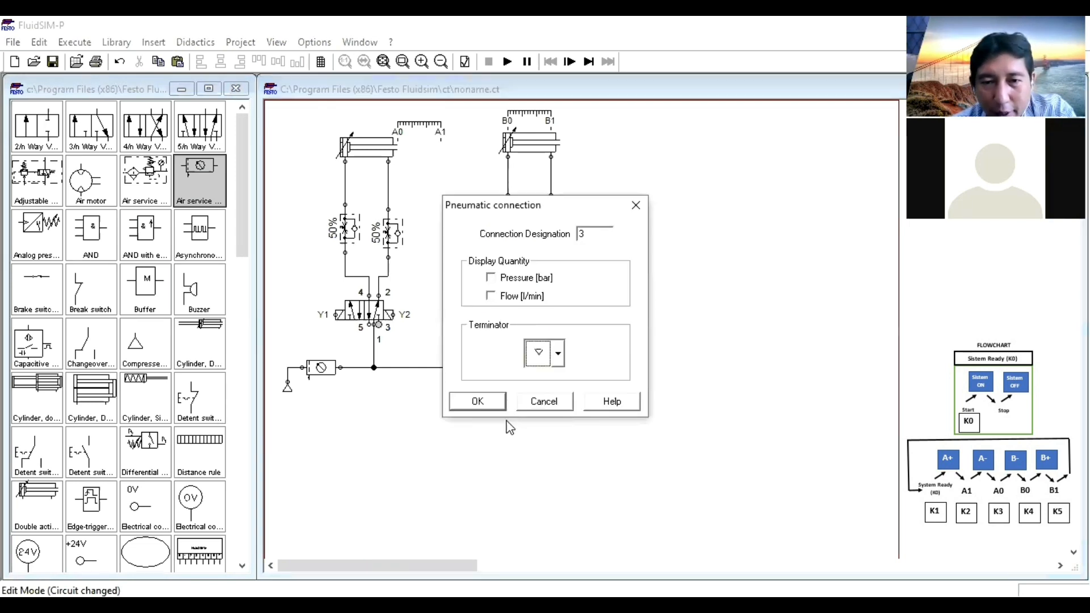
pyautogui.click(487, 400)
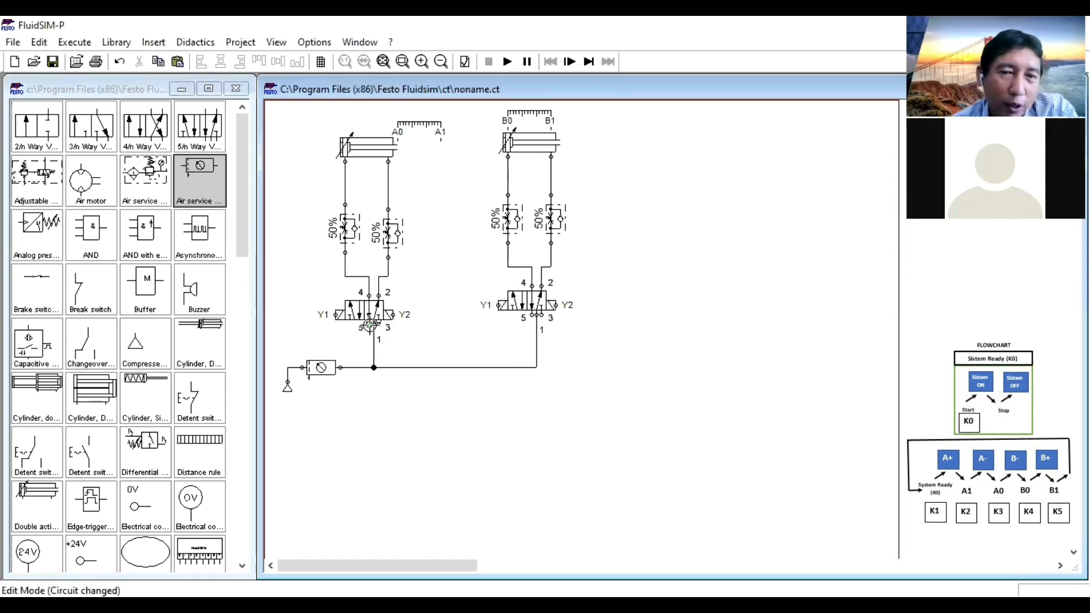
pyautogui.doubleClick(370, 325)
pyautogui.click(557, 357)
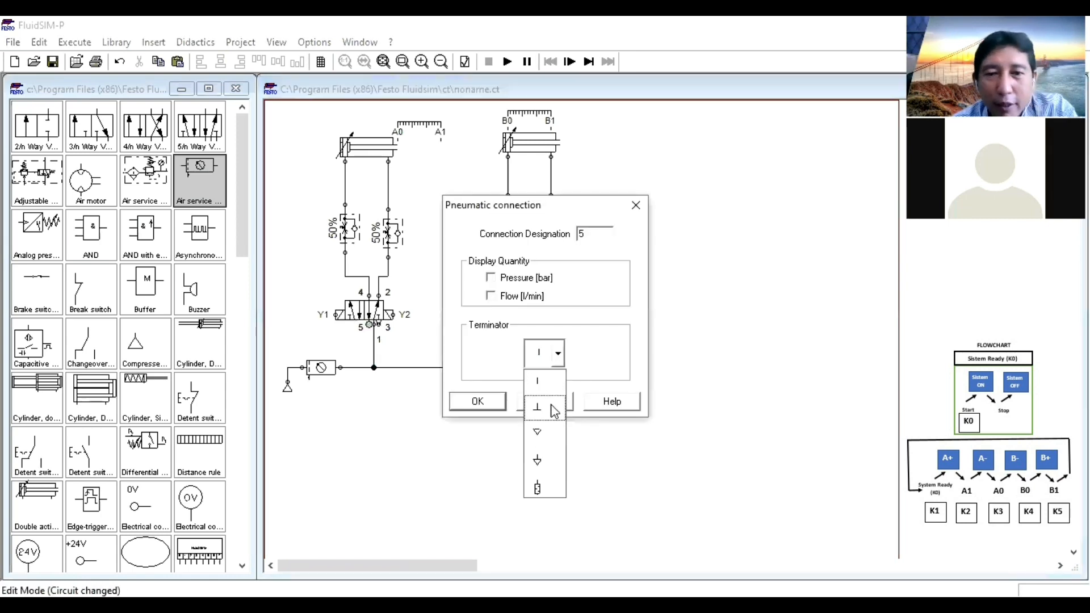
pyautogui.click(544, 435)
pyautogui.click(489, 404)
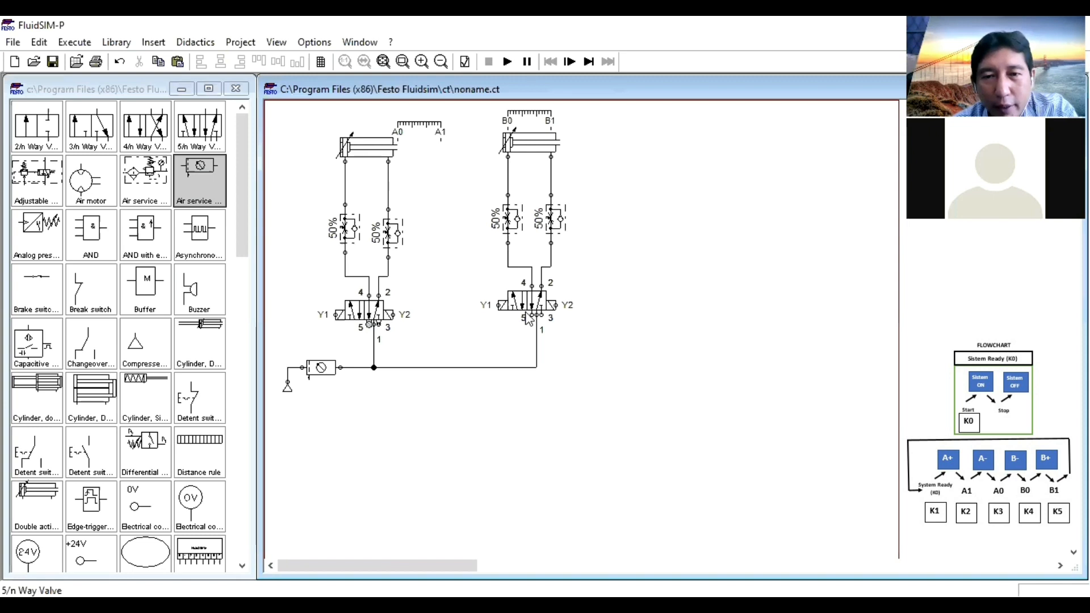
# Set the terminator of exhaust ports 5 and 3 on the second 5/n way valve to the plain triangle exhaust symbol
pyautogui.doubleClick(533, 312)
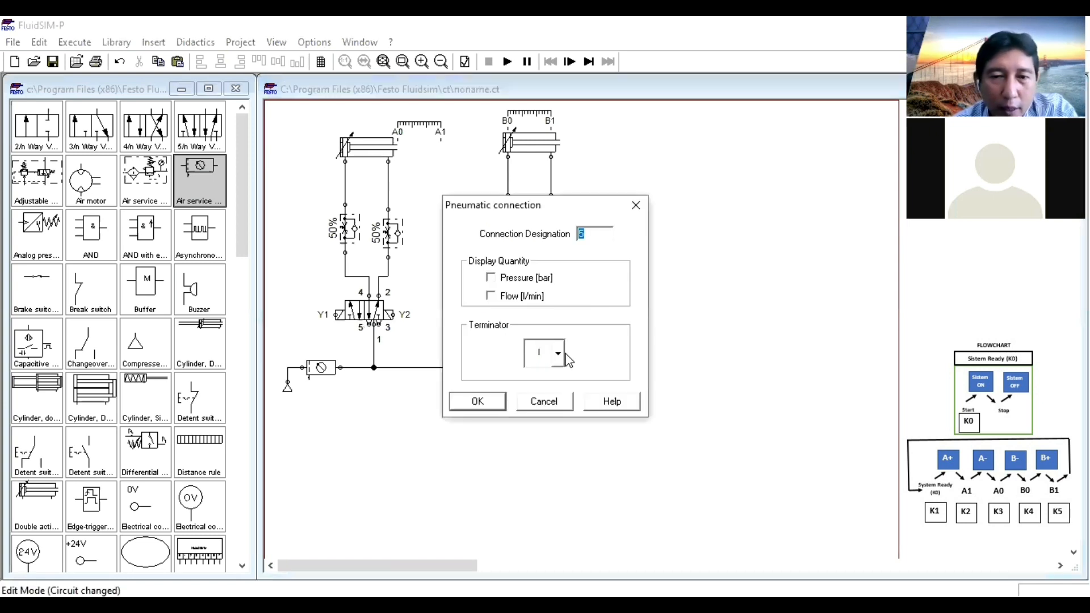
pyautogui.click(558, 353)
pyautogui.click(546, 436)
pyautogui.click(484, 401)
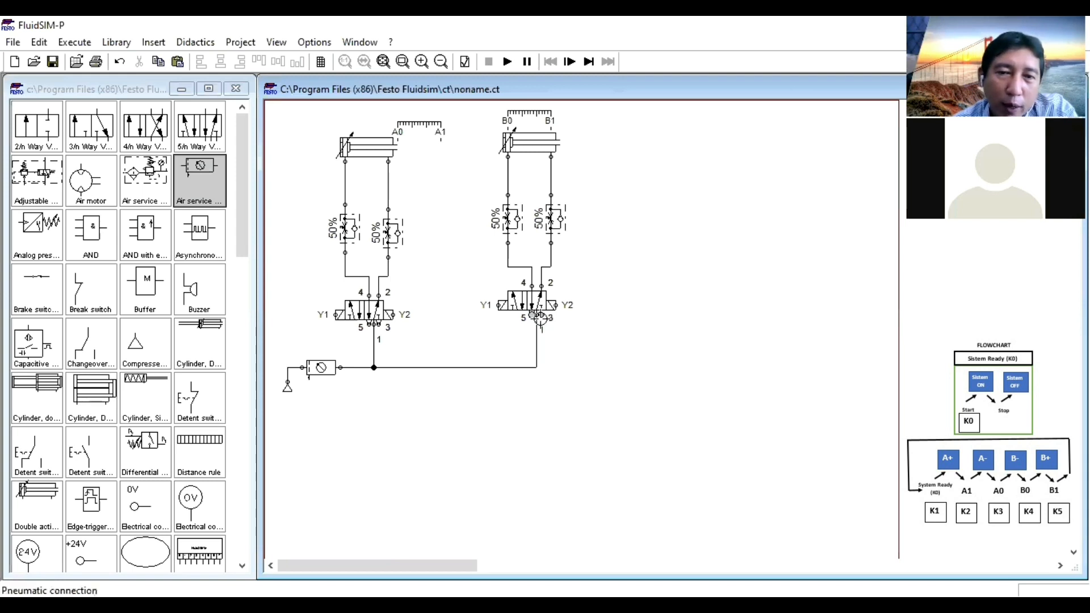
pyautogui.doubleClick(539, 317)
pyautogui.click(558, 353)
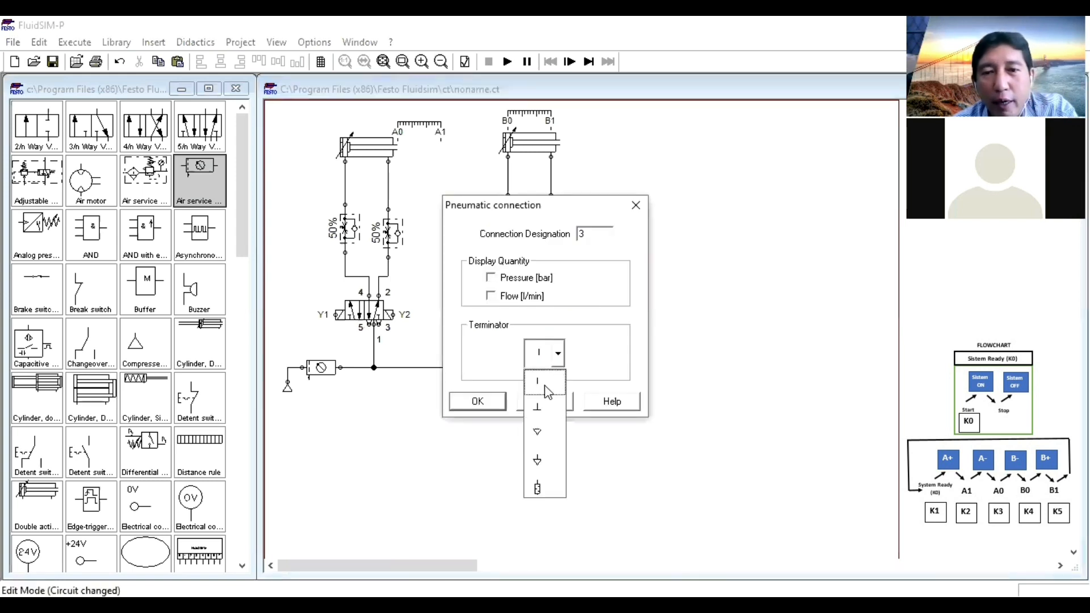
pyautogui.click(538, 432)
pyautogui.click(484, 401)
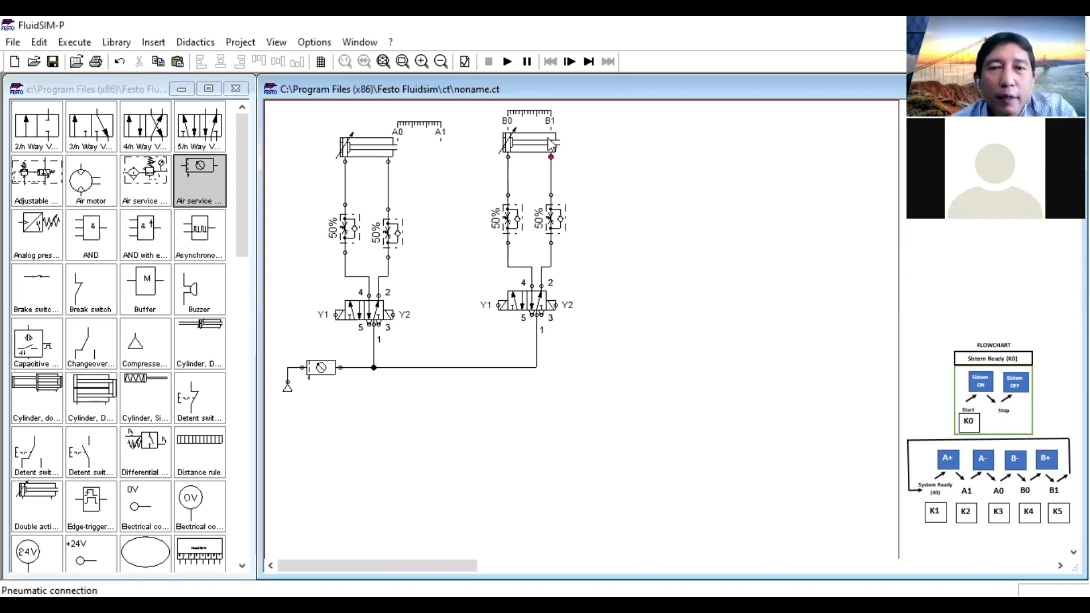
# Move the B0–B1 distance rule so that B0 lines up with the end of the second cylinder's piston rod
pyautogui.moveTo(541, 112); pyautogui.dragTo(595, 119)
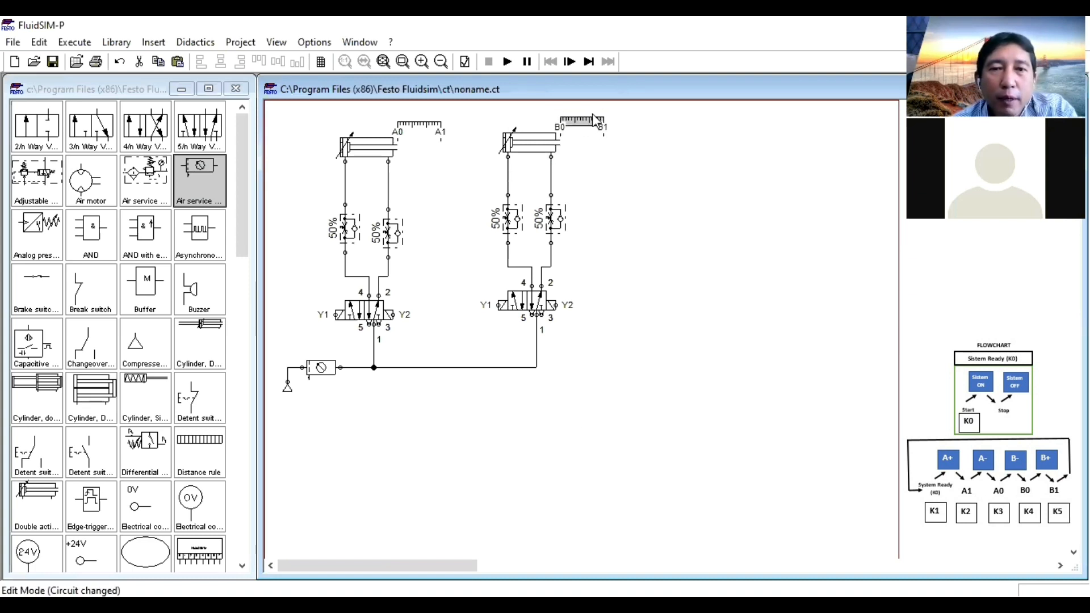
pyautogui.click(663, 261)
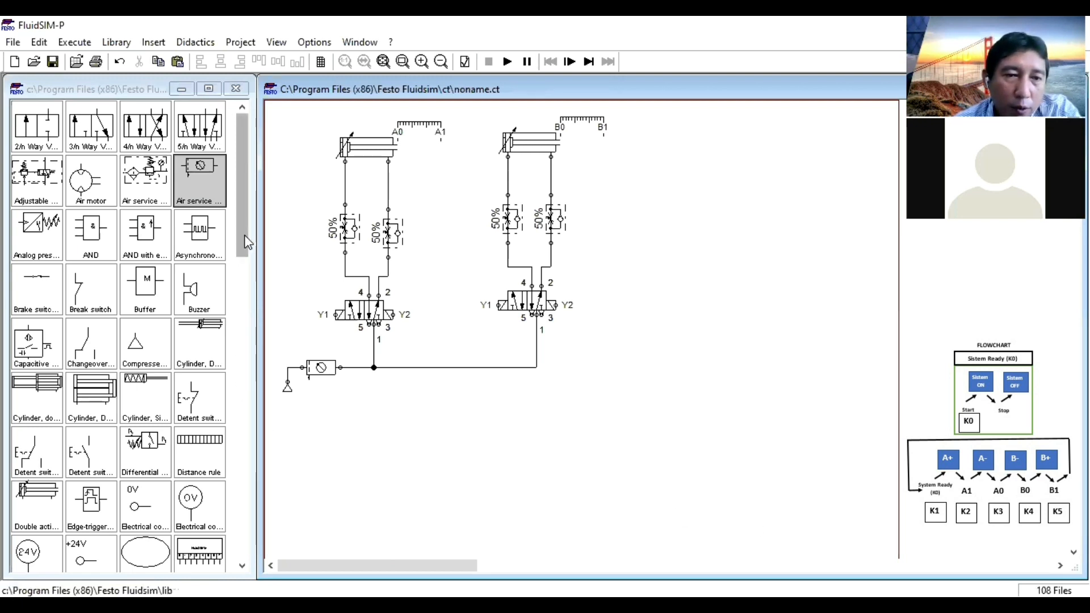
# Add a text label reading "A+A-B-B+" in the empty area to the right of the second cylinder's circuit
pyautogui.moveTo(244, 236); pyautogui.dragTo(268, 543)
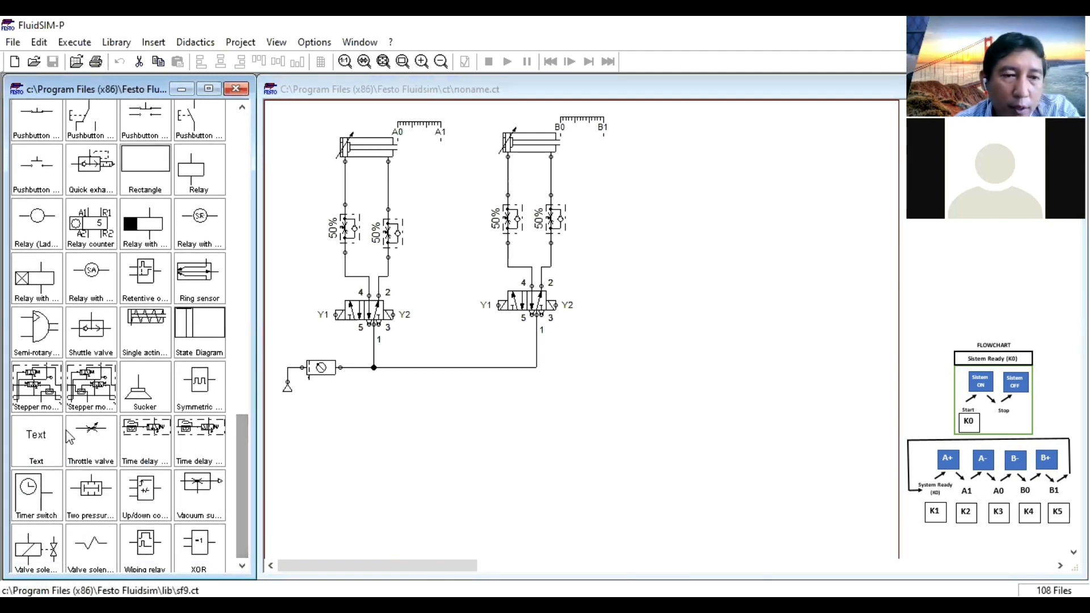
pyautogui.moveTo(40, 448); pyautogui.dragTo(681, 207)
pyautogui.doubleClick(675, 196)
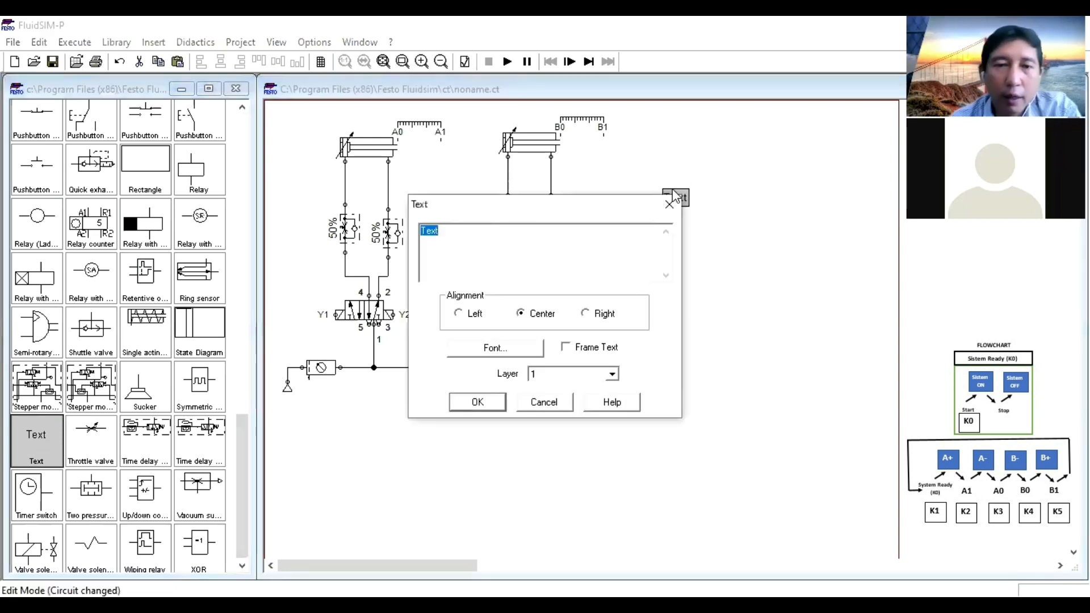
pyautogui.write('A+A-B-B+')
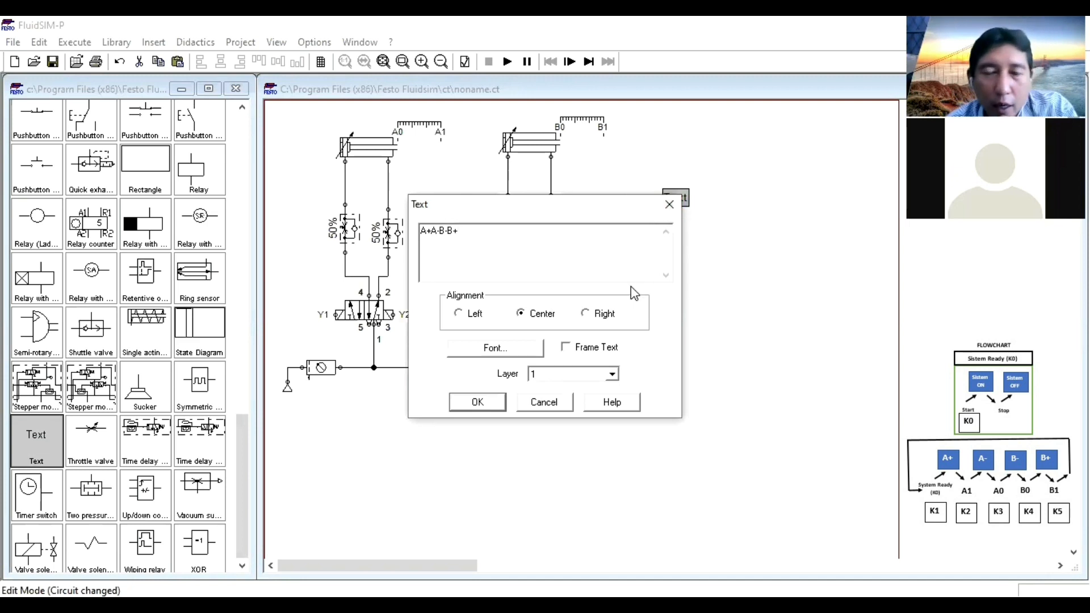
pyautogui.click(491, 403)
pyautogui.moveTo(695, 205); pyautogui.dragTo(668, 212)
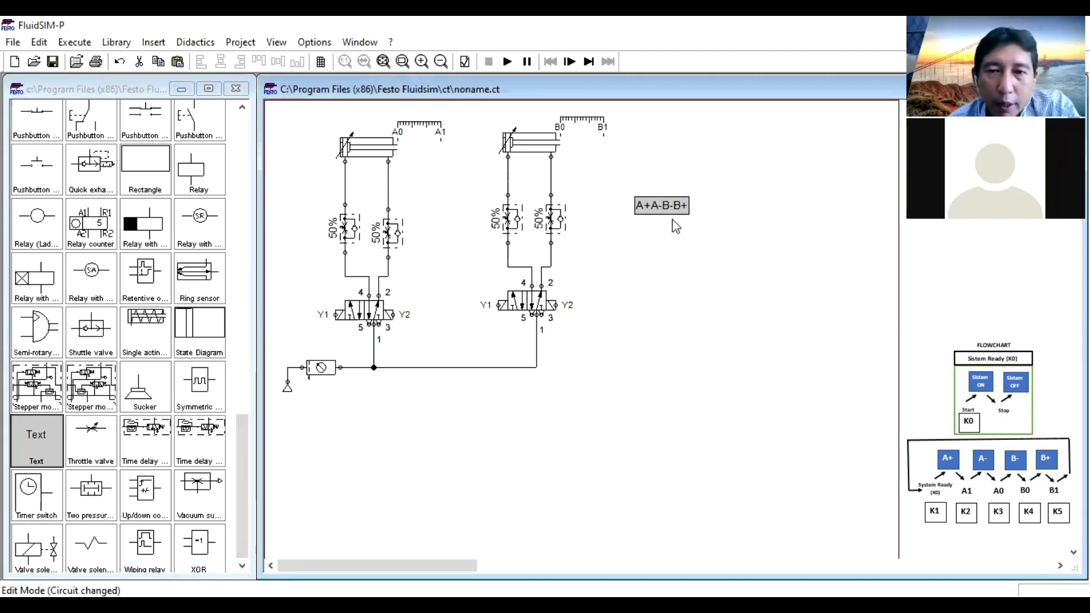
# Duplicate the sequence label, place the copy directly above the original, and change its text to "PROSES"
pyautogui.hotkey('ctrl', 'v')
pyautogui.moveTo(689, 363); pyautogui.dragTo(666, 180)
pyautogui.doubleClick(666, 183)
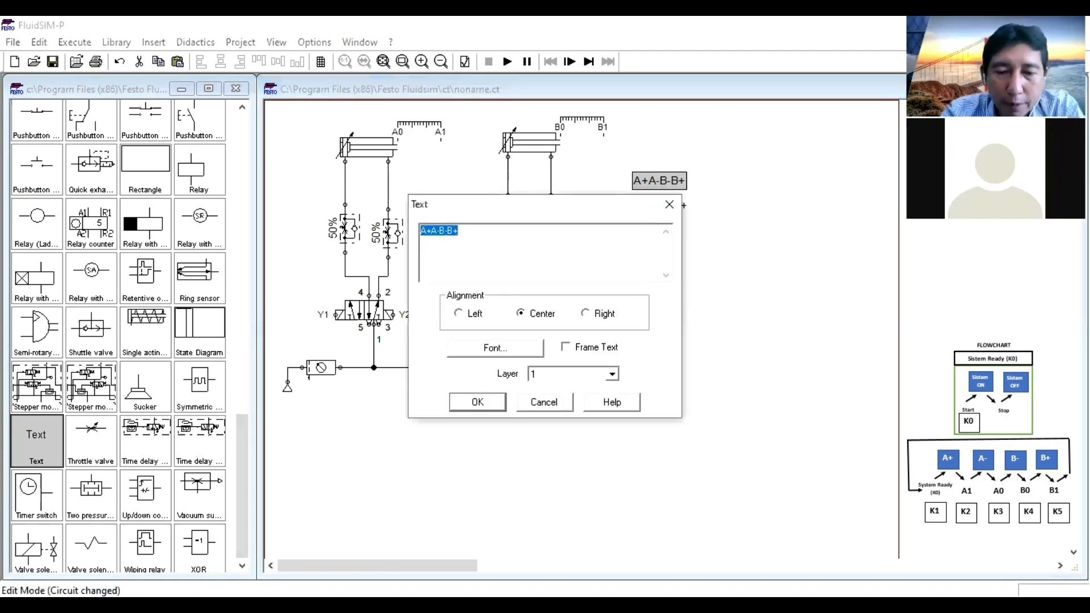
pyautogui.write('PROSES')
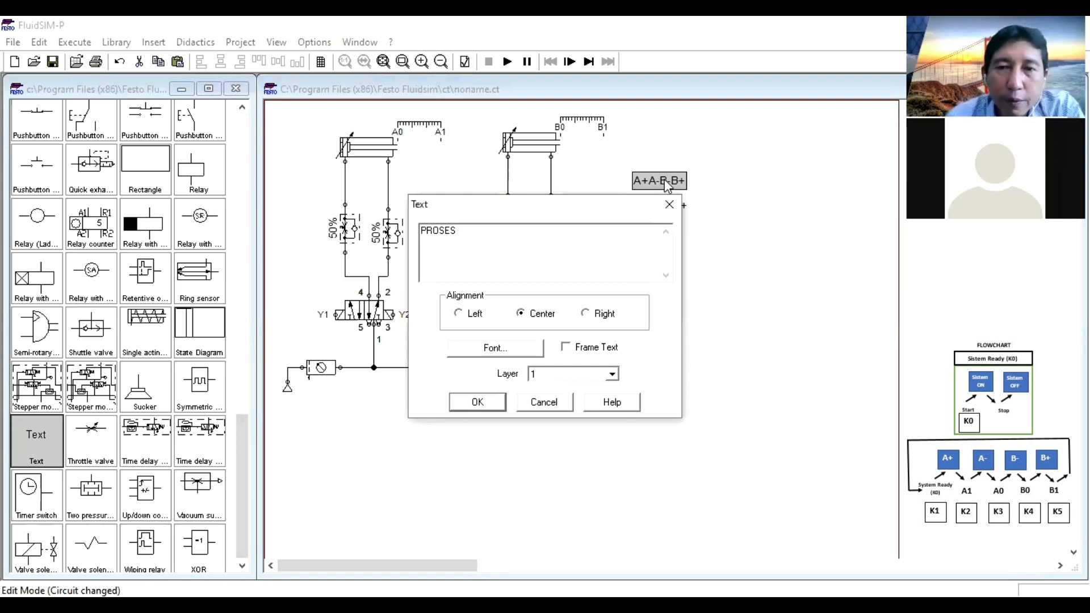
pyautogui.press('Return')
pyautogui.click(712, 329)
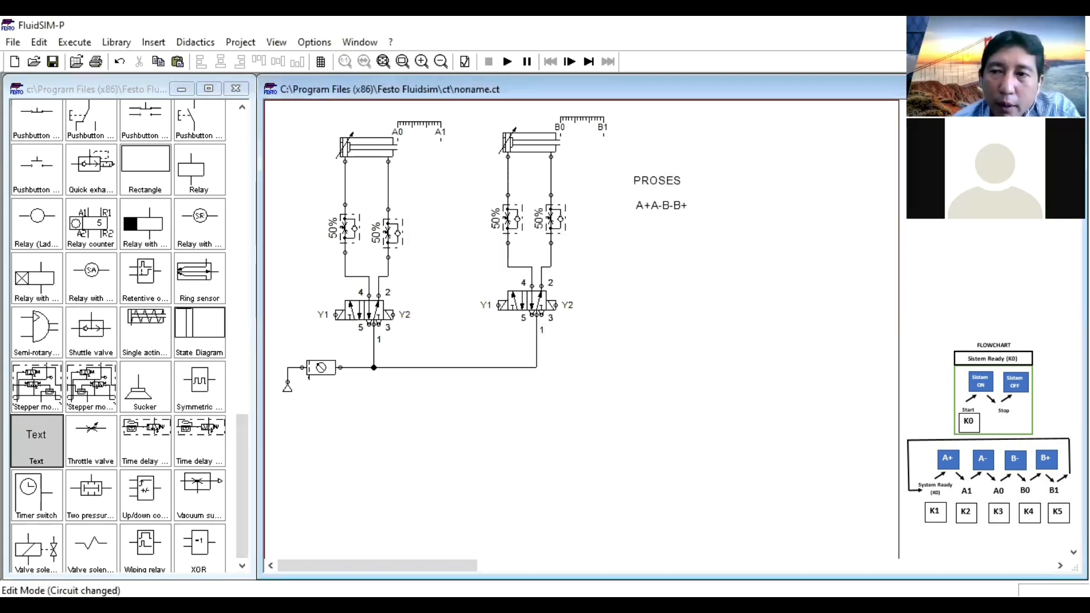
# Place a +24V electrical connection below the air supply and a 0V connection well beneath it
pyautogui.scroll(-3, 578, 330)
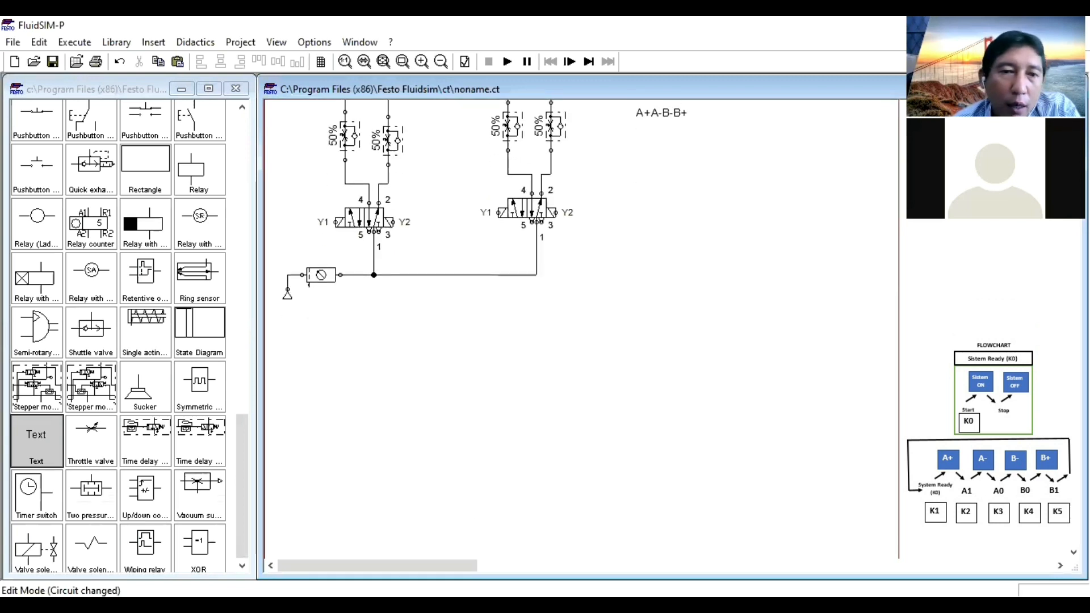
pyautogui.moveTo(240, 451); pyautogui.dragTo(264, 258)
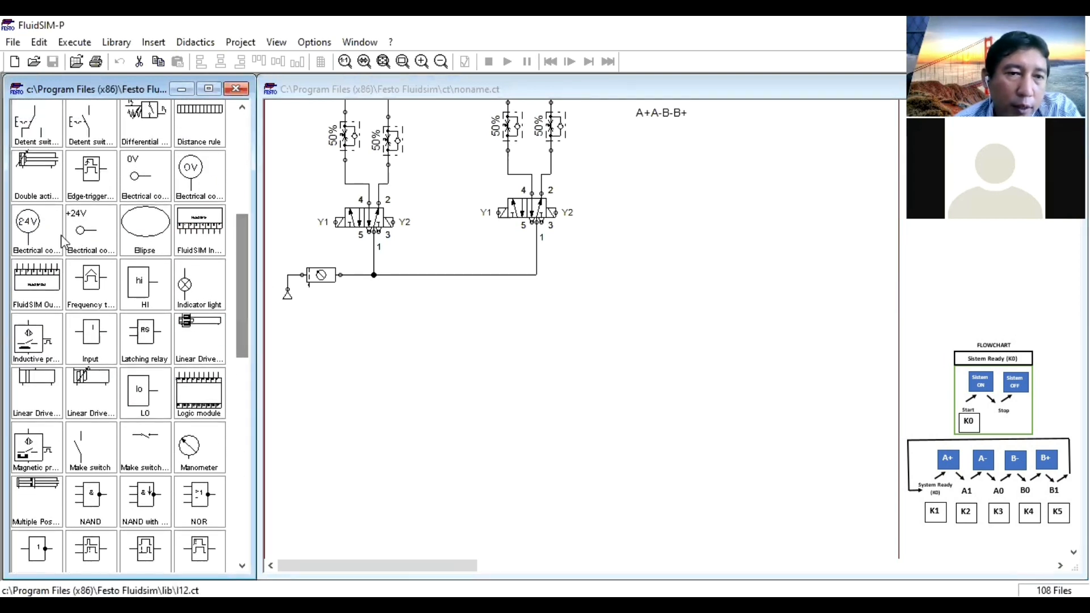
pyautogui.moveTo(91, 230); pyautogui.dragTo(289, 357)
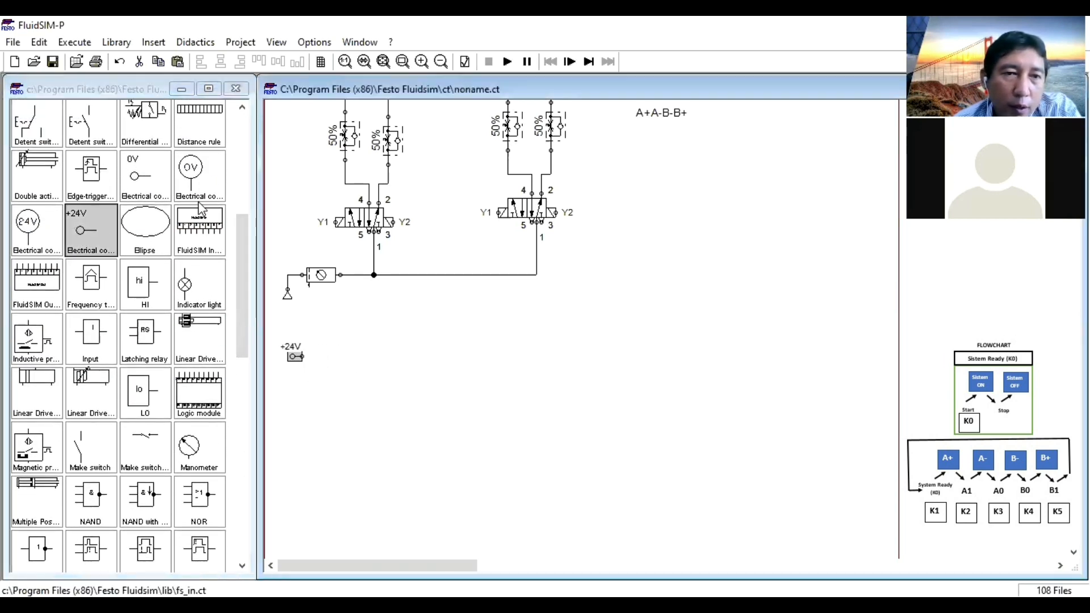
pyautogui.moveTo(145, 176); pyautogui.dragTo(302, 529)
pyautogui.click(372, 540)
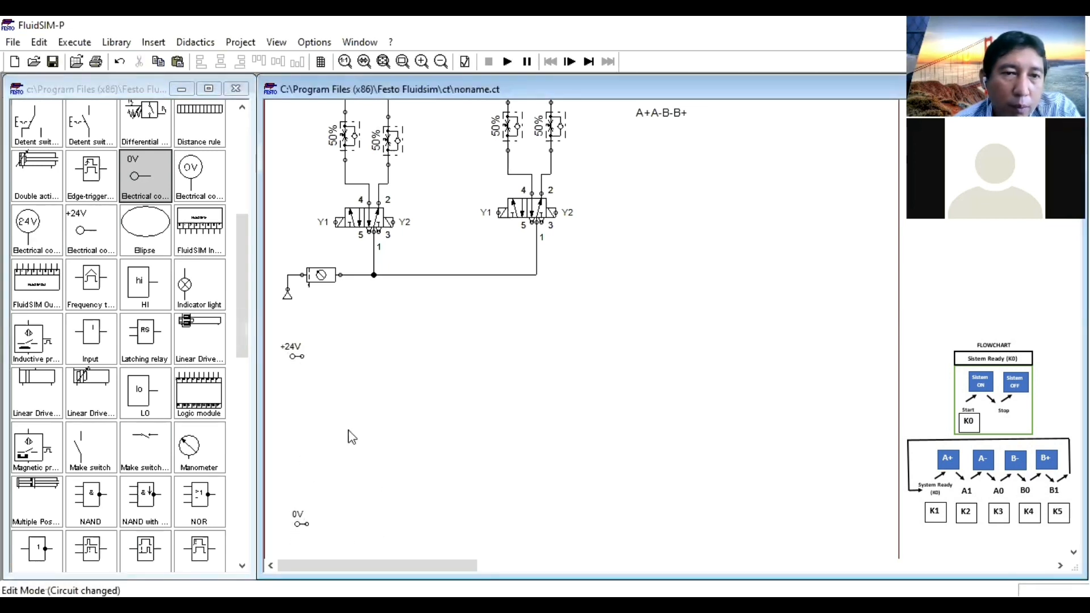
# Place a make pushbutton wired to the +24V connection and a break pushbutton directly below it
pyautogui.click(245, 306)
pyautogui.moveTo(245, 306); pyautogui.dragTo(246, 245)
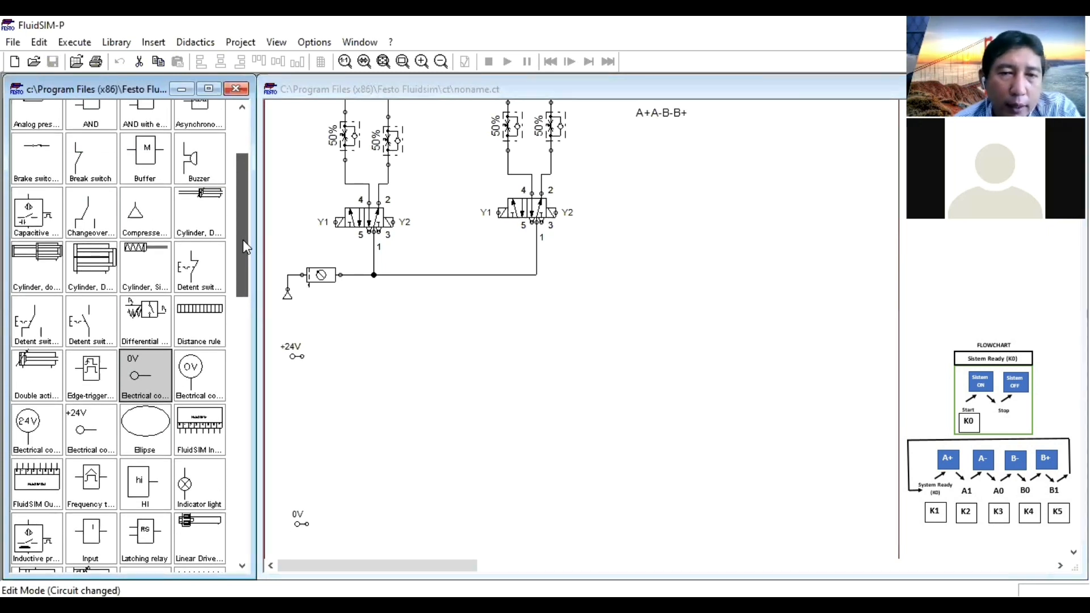
pyautogui.moveTo(245, 246); pyautogui.dragTo(245, 232)
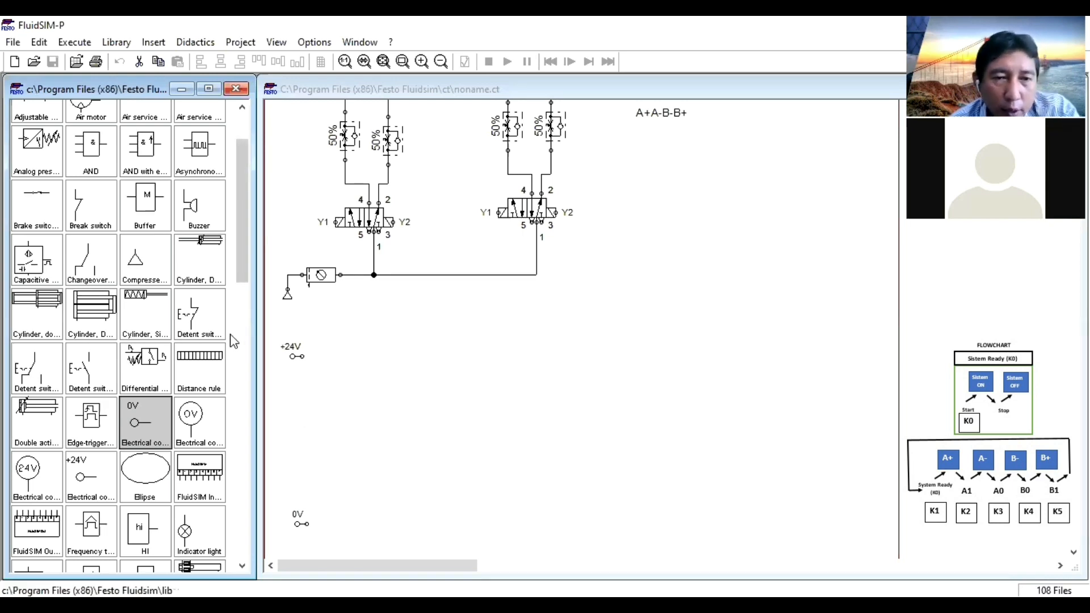
pyautogui.moveTo(246, 244); pyautogui.dragTo(248, 444)
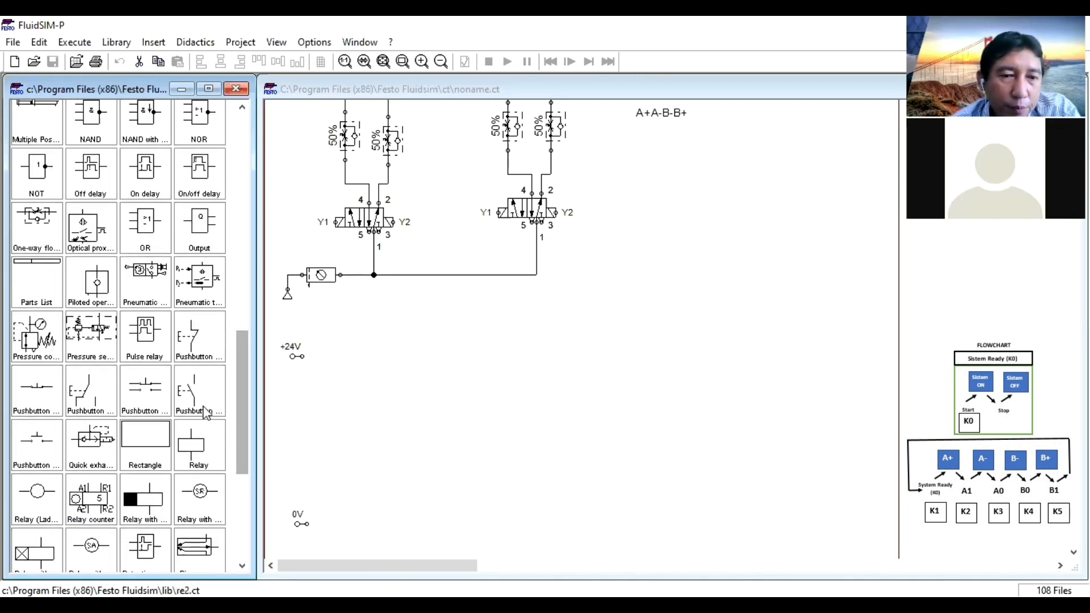
pyautogui.moveTo(200, 398)
pyautogui.mouseDown()
pyautogui.moveTo(341, 412)
pyautogui.moveTo(339, 389)
pyautogui.moveTo(296, 357)
pyautogui.mouseUp()
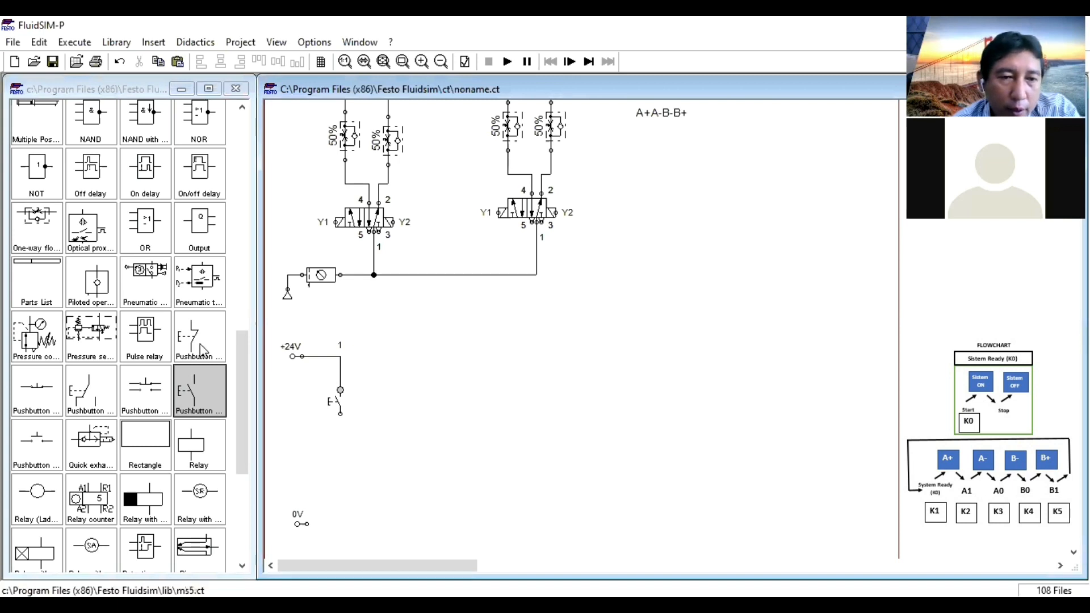
pyautogui.moveTo(202, 346); pyautogui.dragTo(339, 454)
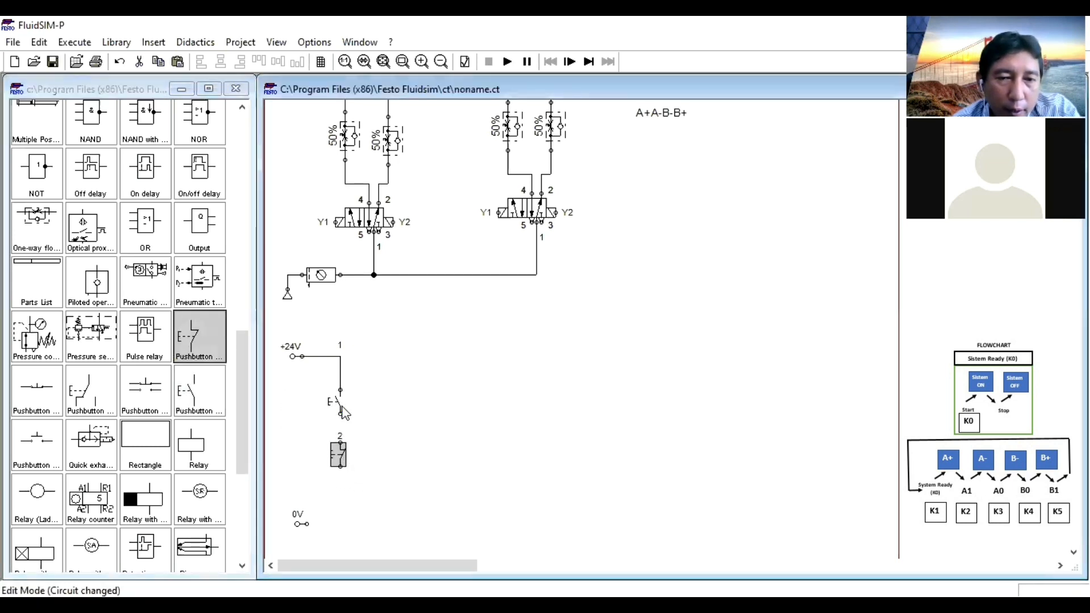
# Label the make pushbutton "START" and the break pushbutton "STOP"
pyautogui.click(338, 404)
pyautogui.doubleClick(338, 404)
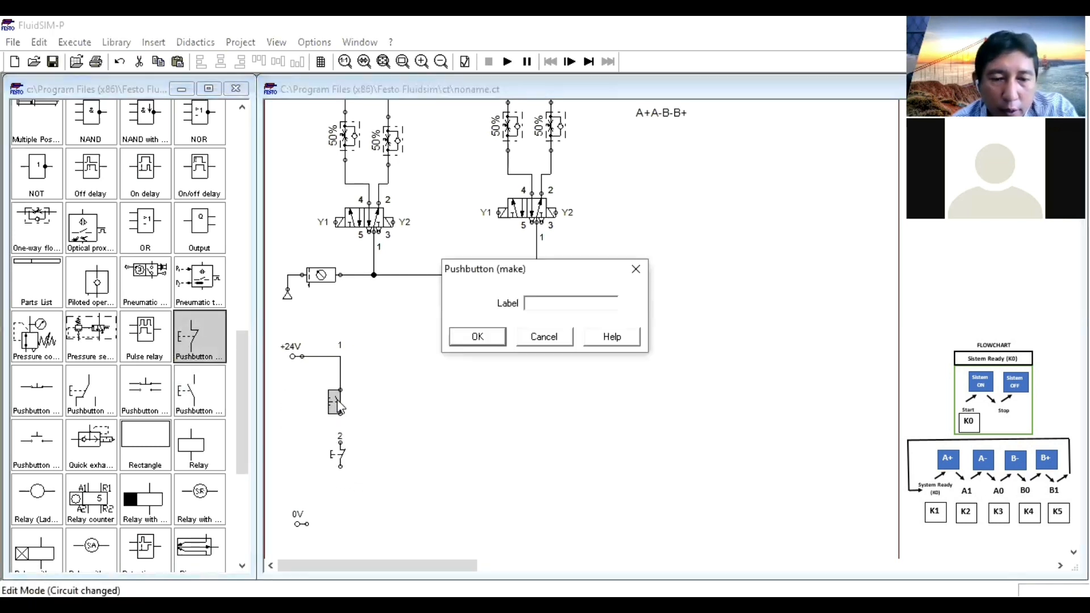
pyautogui.write('START')
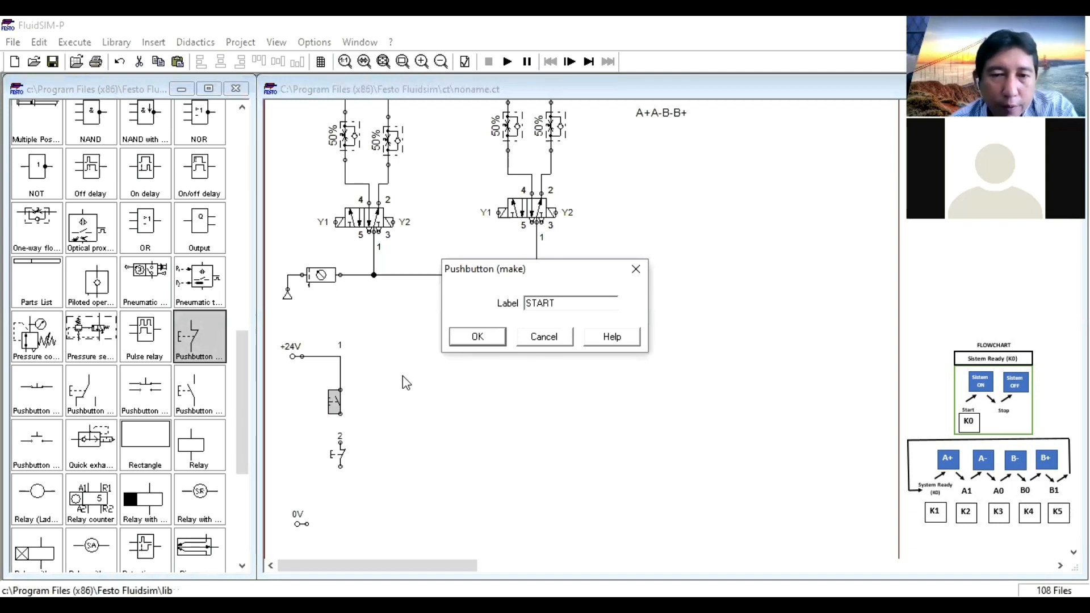
pyautogui.click(468, 339)
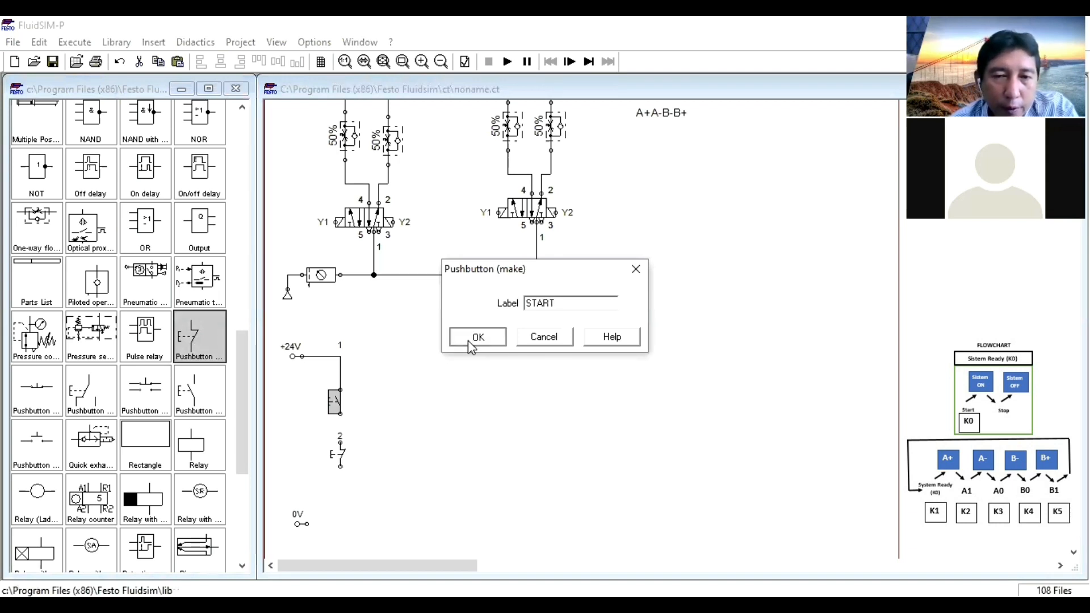
pyautogui.click(341, 457)
pyautogui.write('STOP')
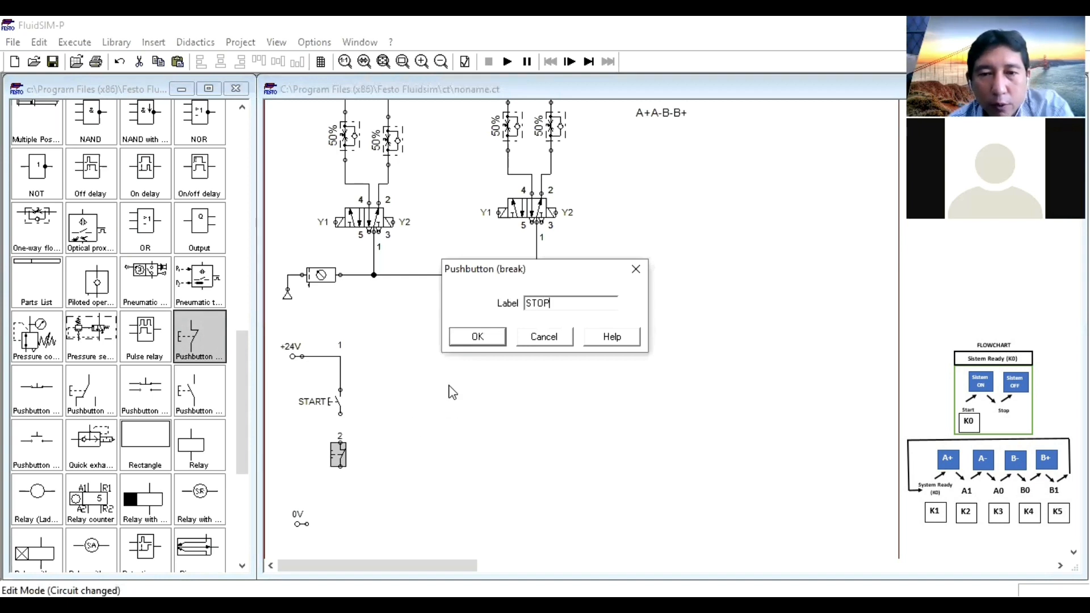
pyautogui.click(478, 337)
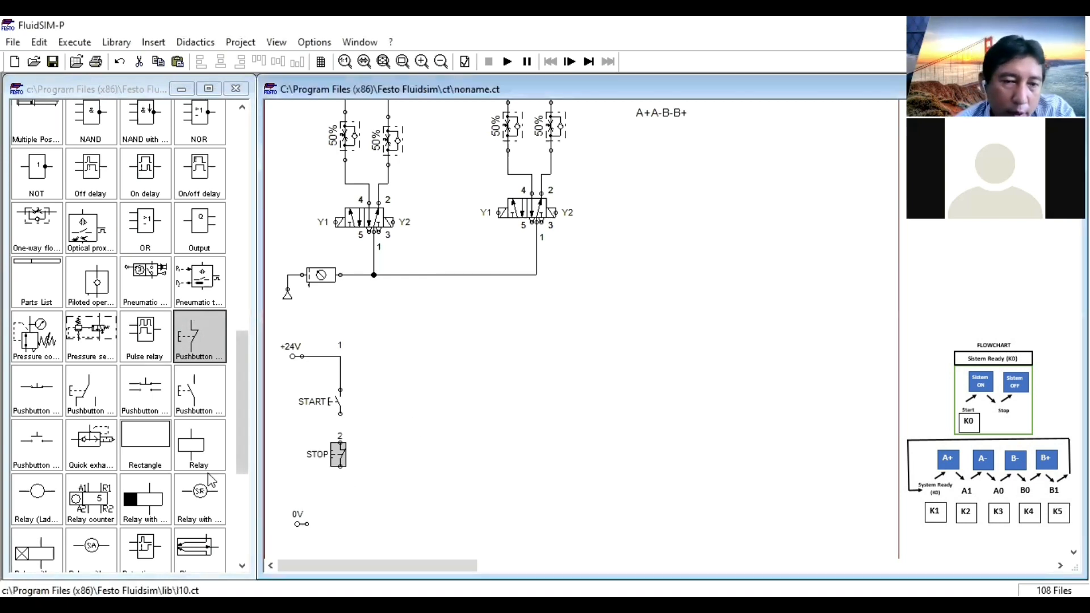
# Place a relay below the STOP pushbutton, aligned with the pushbutton column, and shift the 0V connection lower to make room
pyautogui.moveTo(202, 451); pyautogui.dragTo(300, 539)
pyautogui.click(379, 534)
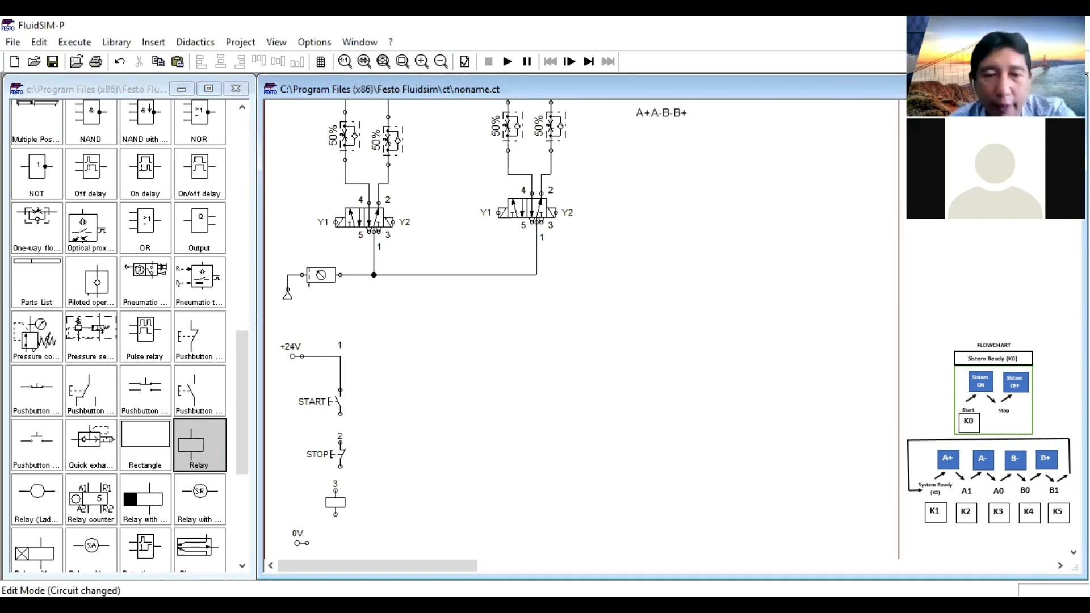
pyautogui.moveTo(311, 472); pyautogui.dragTo(355, 530)
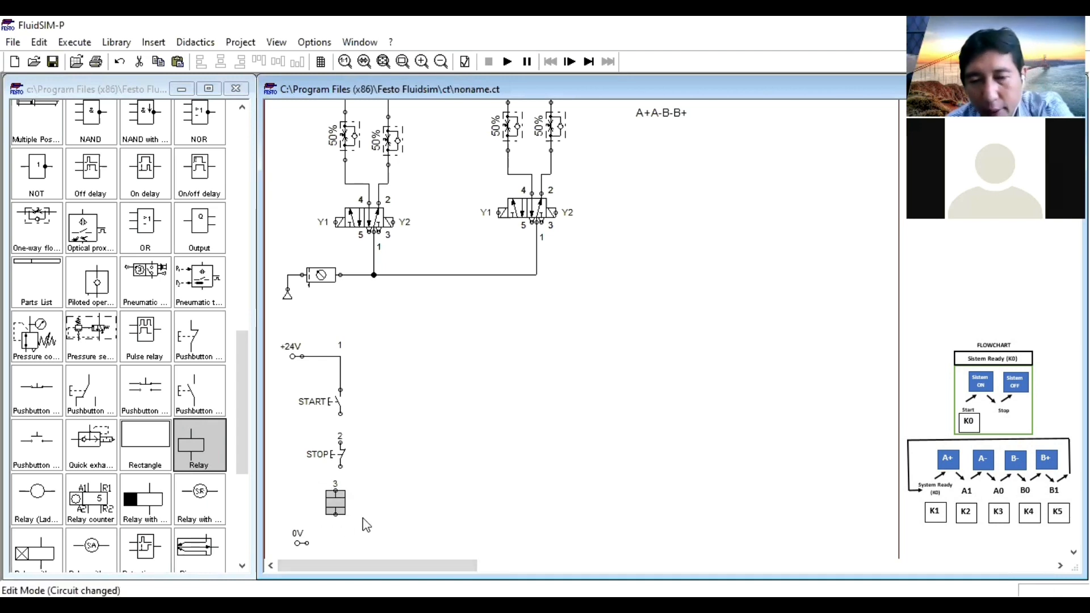
pyautogui.press('Down')
pyautogui.press('Right')
pyautogui.click(397, 513)
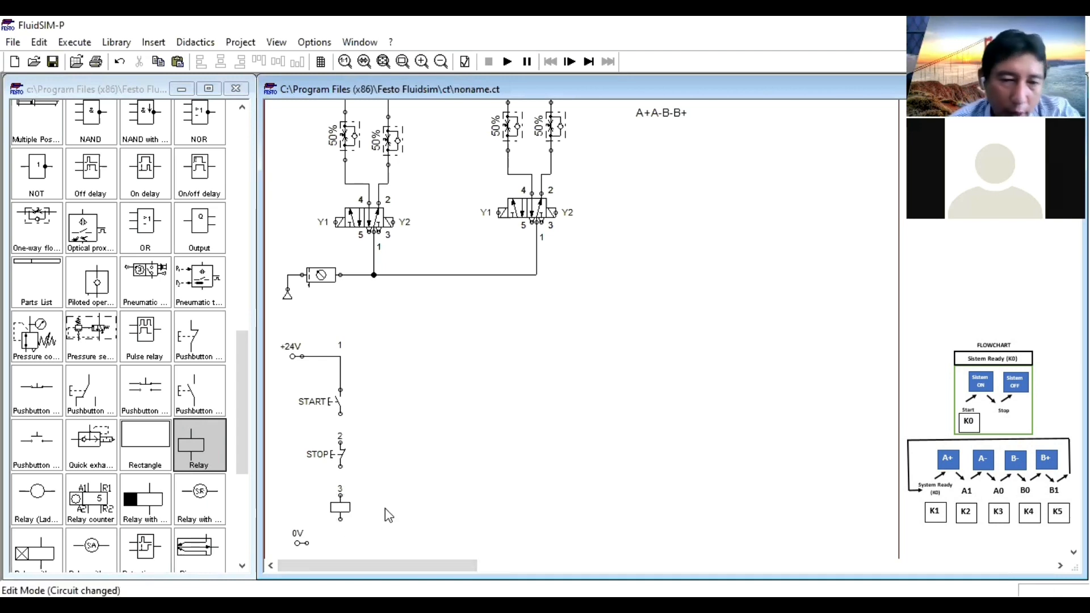
# Wire the STOP pushbutton in series with START, and connect the relay below it to the 0V connection
pyautogui.moveTo(340, 488); pyautogui.dragTo(340, 414)
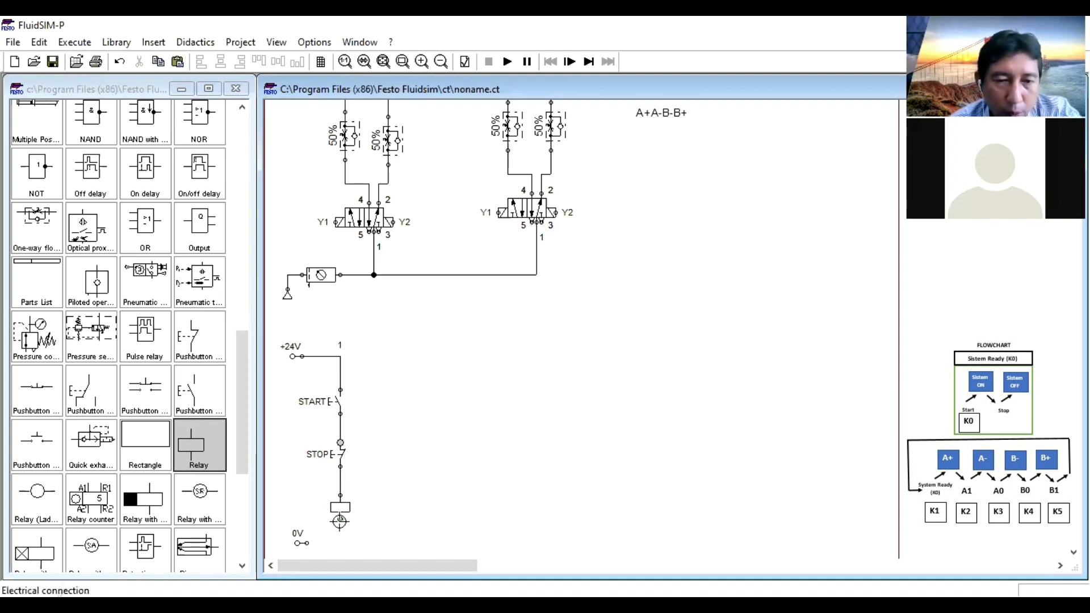
pyautogui.moveTo(340, 519); pyautogui.dragTo(307, 543)
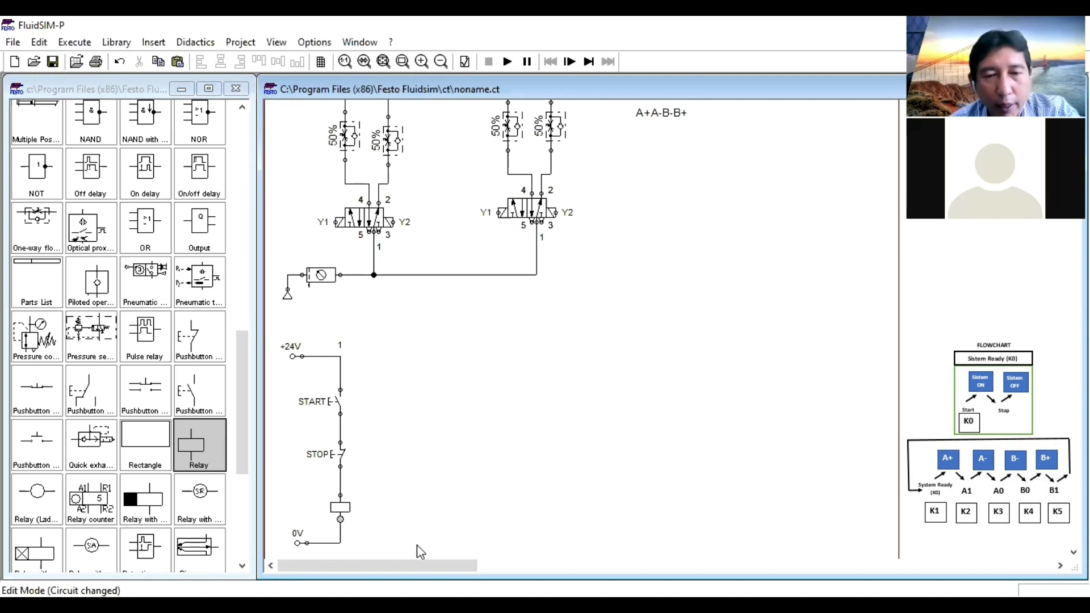
# Label the relay below the STOP pushbutton "K1"
pyautogui.doubleClick(339, 511)
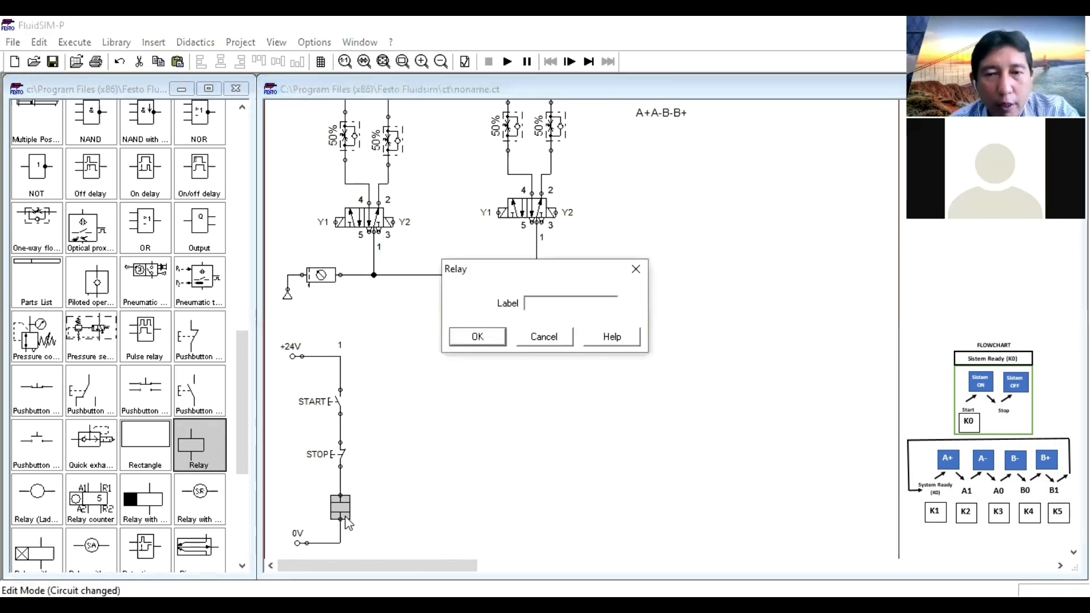
pyautogui.write('K')
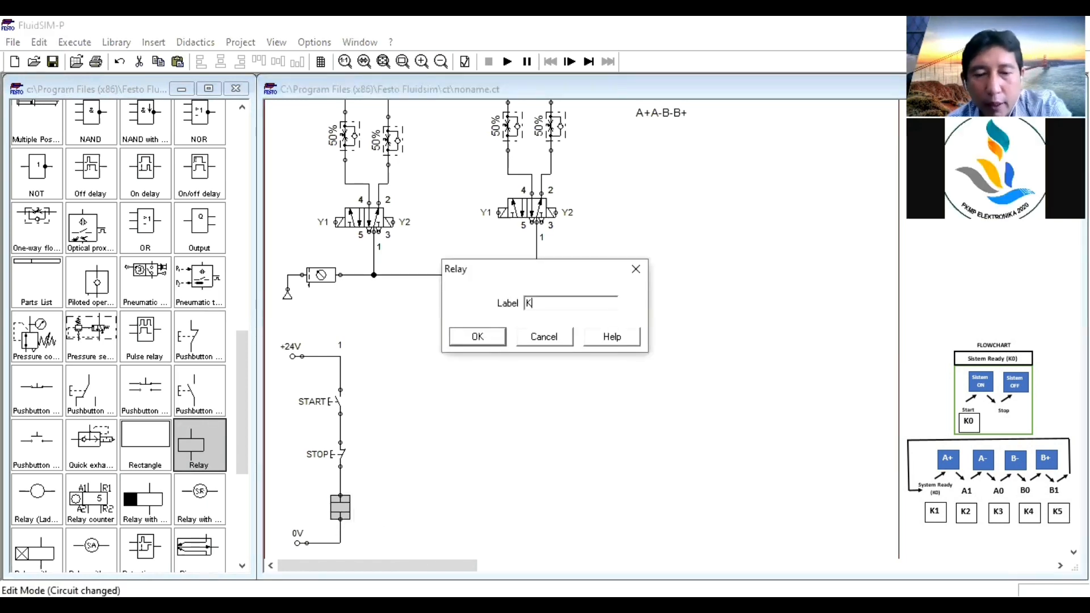
pyautogui.write('1')
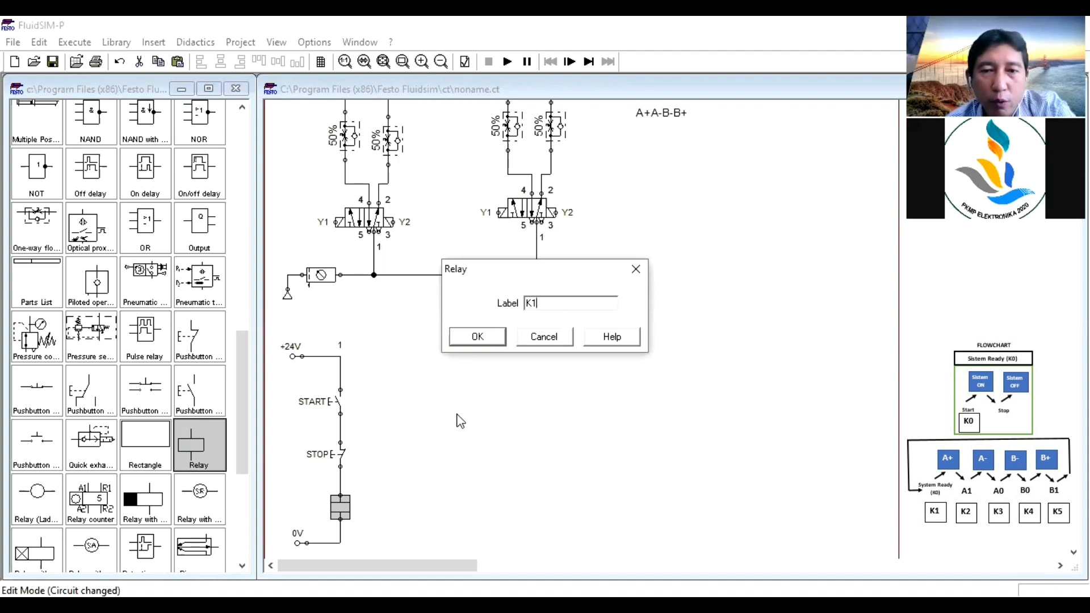
pyautogui.click(488, 339)
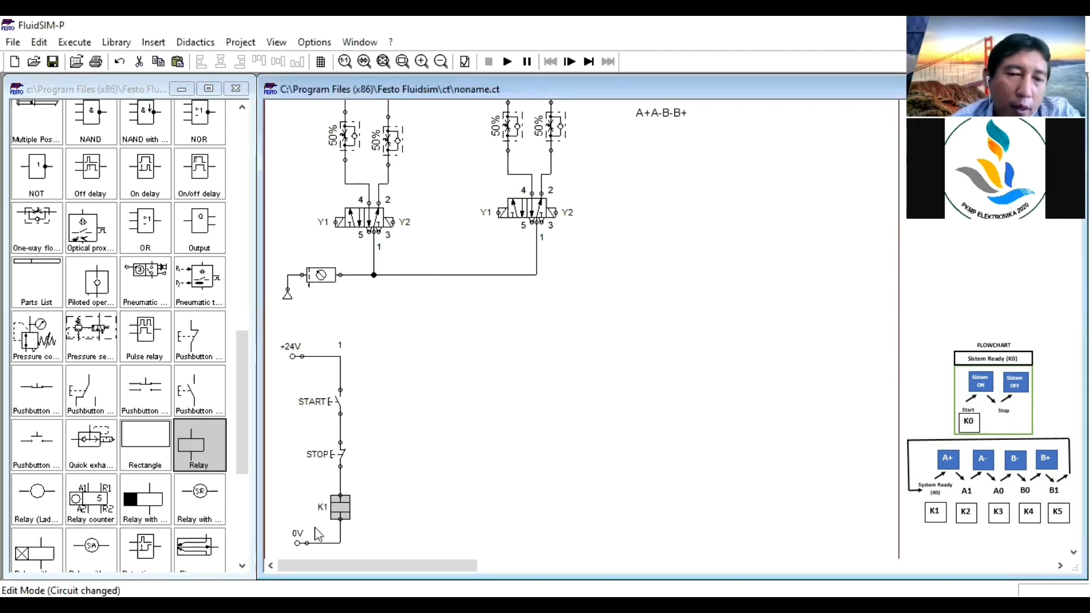
# Change the label of the relay below the STOP pushbutton to "K0"
pyautogui.doubleClick(342, 508)
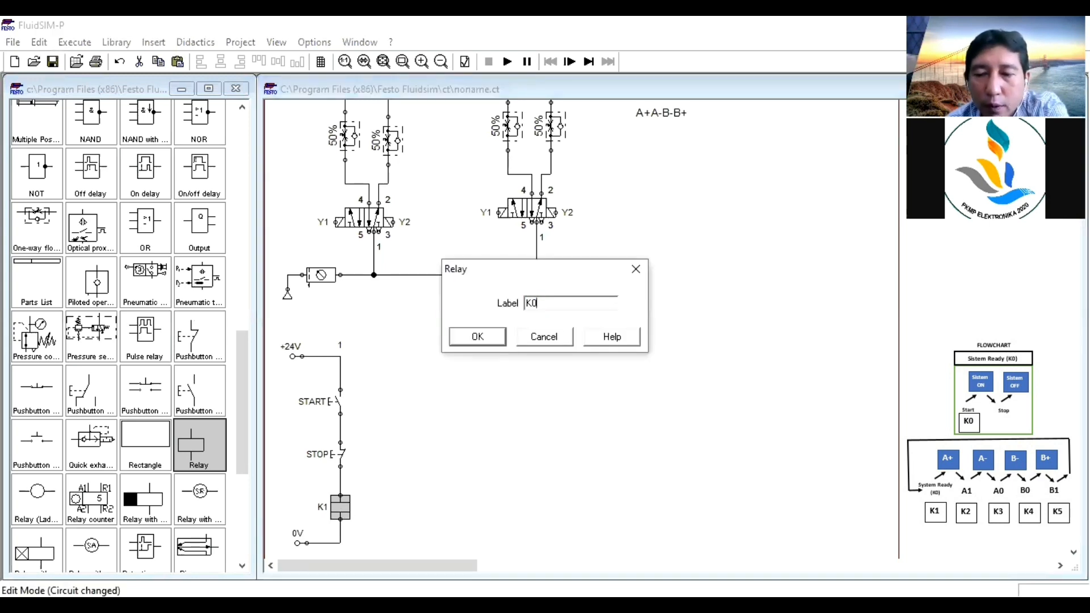
pyautogui.press('Return')
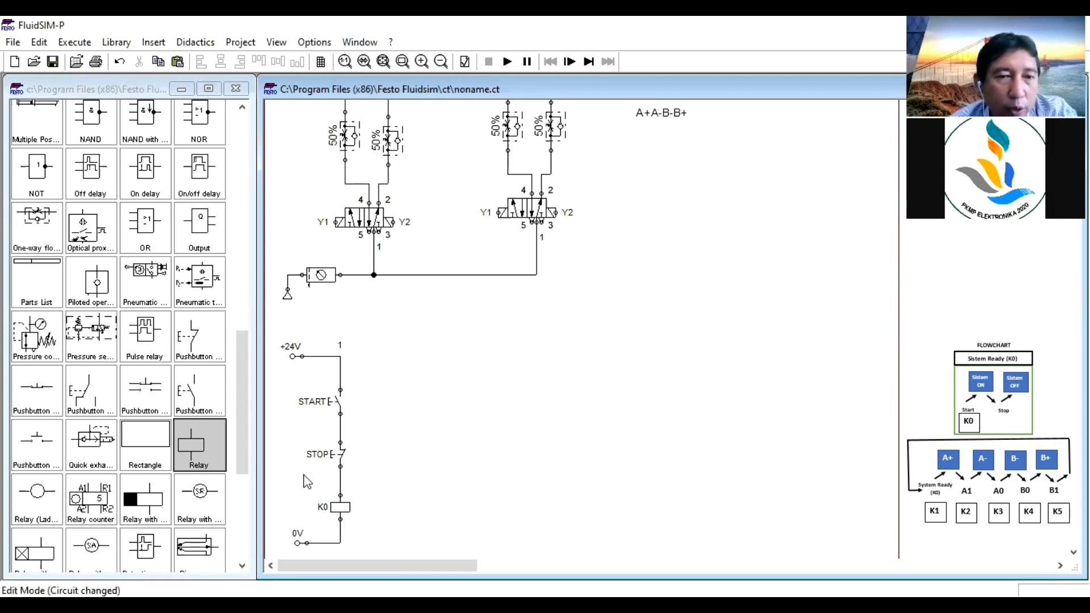
# Add a make switch in parallel with the START pushbutton, wired from the +24V line to the junction between START and STOP
pyautogui.moveTo(237, 377); pyautogui.dragTo(256, 306)
pyautogui.moveTo(89, 312); pyautogui.dragTo(378, 400)
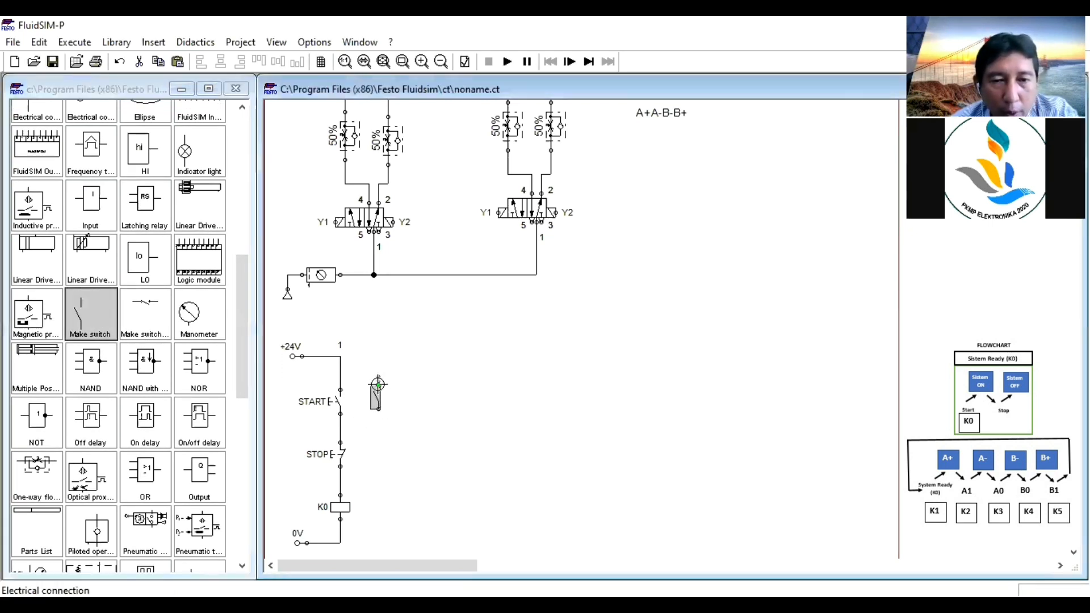
pyautogui.moveTo(337, 354); pyautogui.dragTo(379, 385)
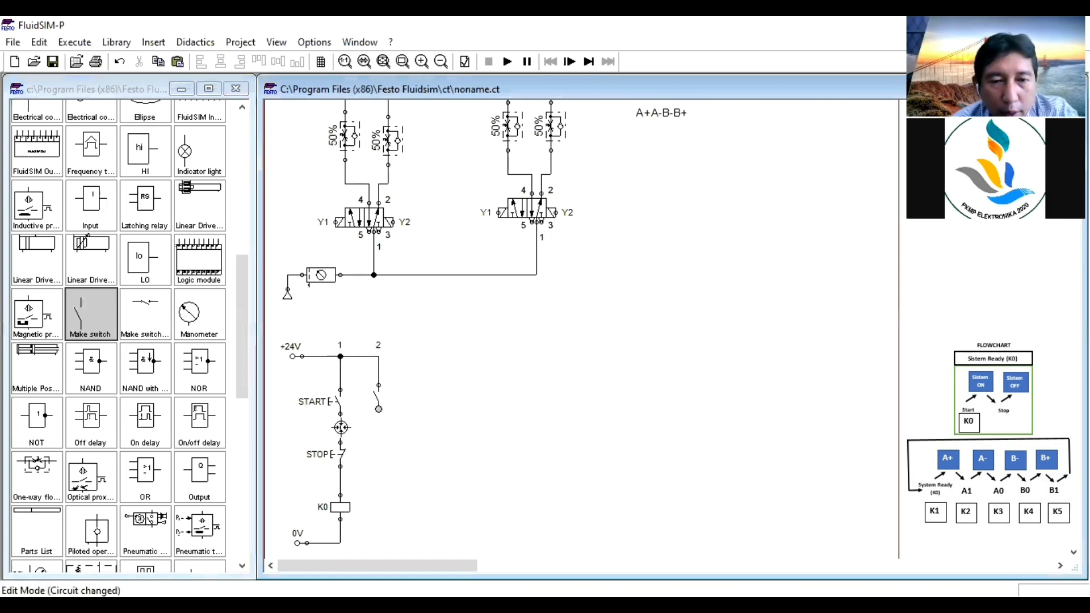
pyautogui.moveTo(341, 427); pyautogui.dragTo(378, 409)
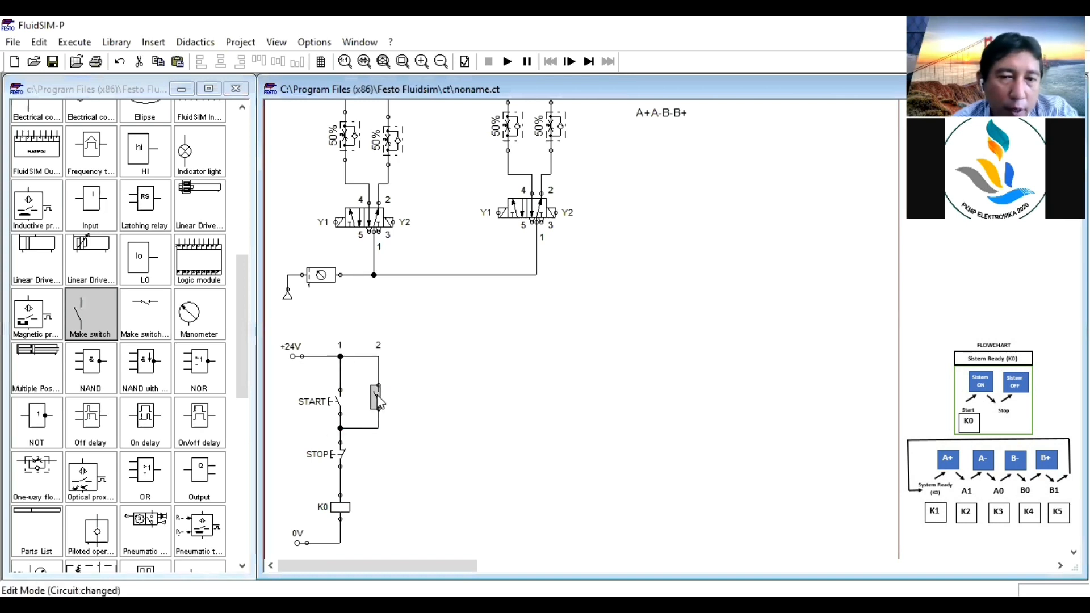
# Label the make switch parallel to START "K0" as the relay's self-holding contact
pyautogui.doubleClick(379, 402)
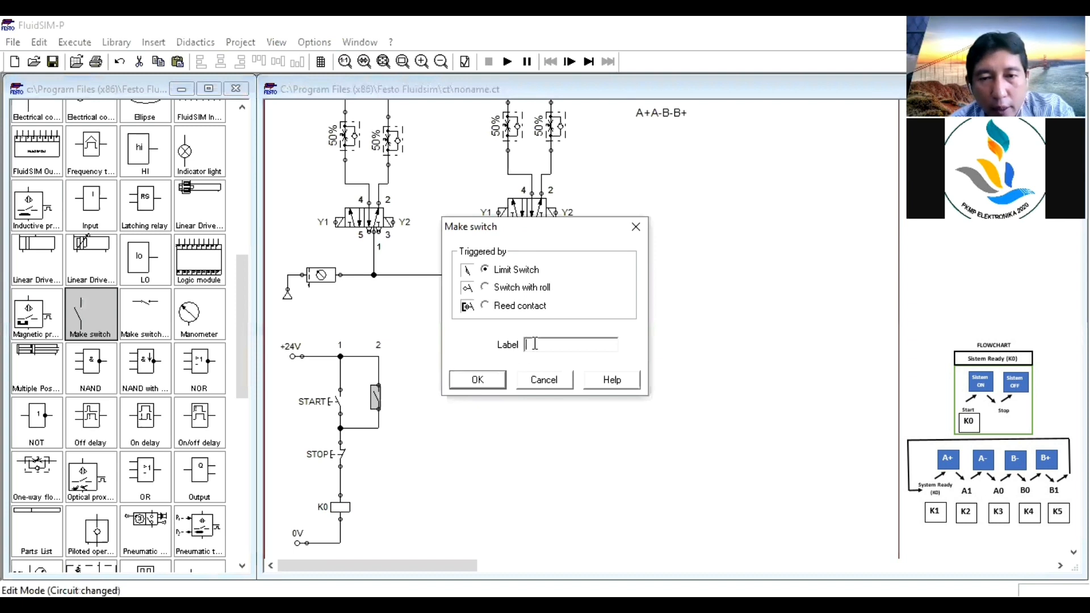
pyautogui.write('K1')
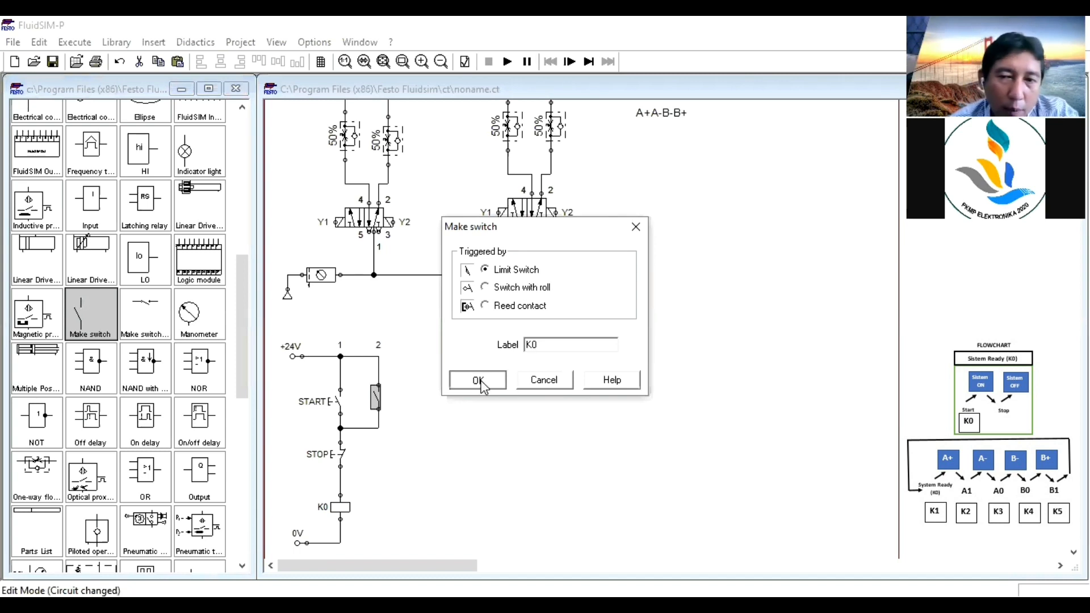
pyautogui.click(479, 381)
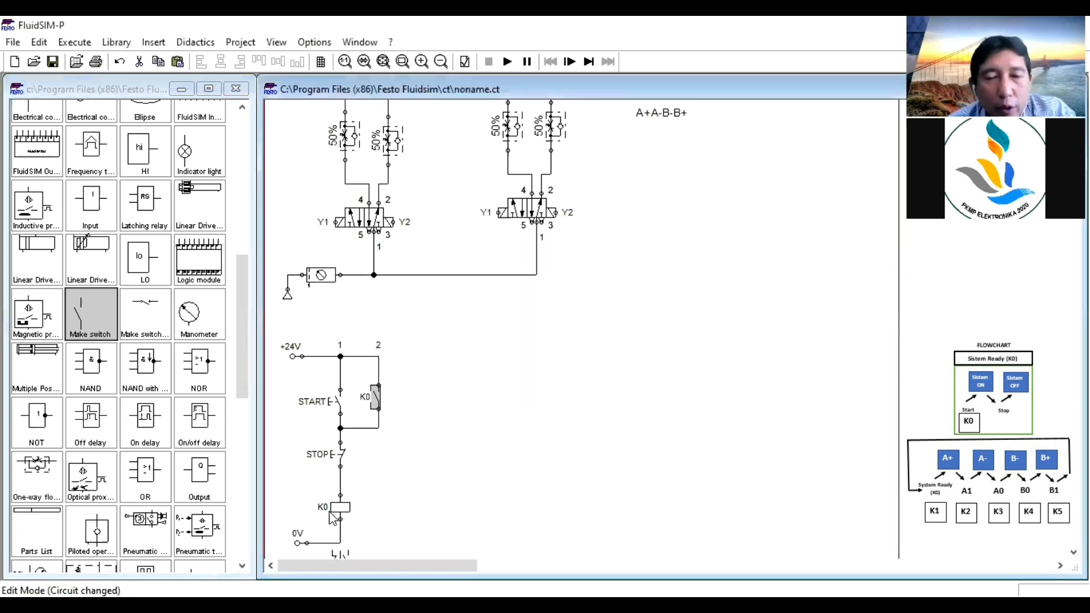
pyautogui.click(389, 489)
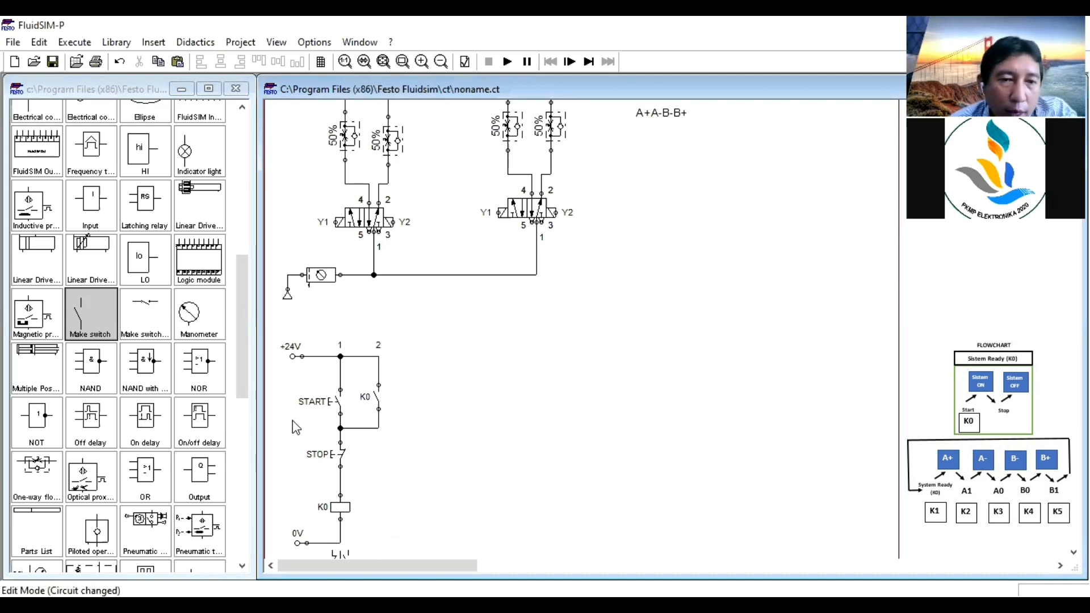
# Place another make switch beside the self-holding contact as a third branch and wire its upper terminal to the +24V line
pyautogui.moveTo(85, 324); pyautogui.dragTo(424, 399)
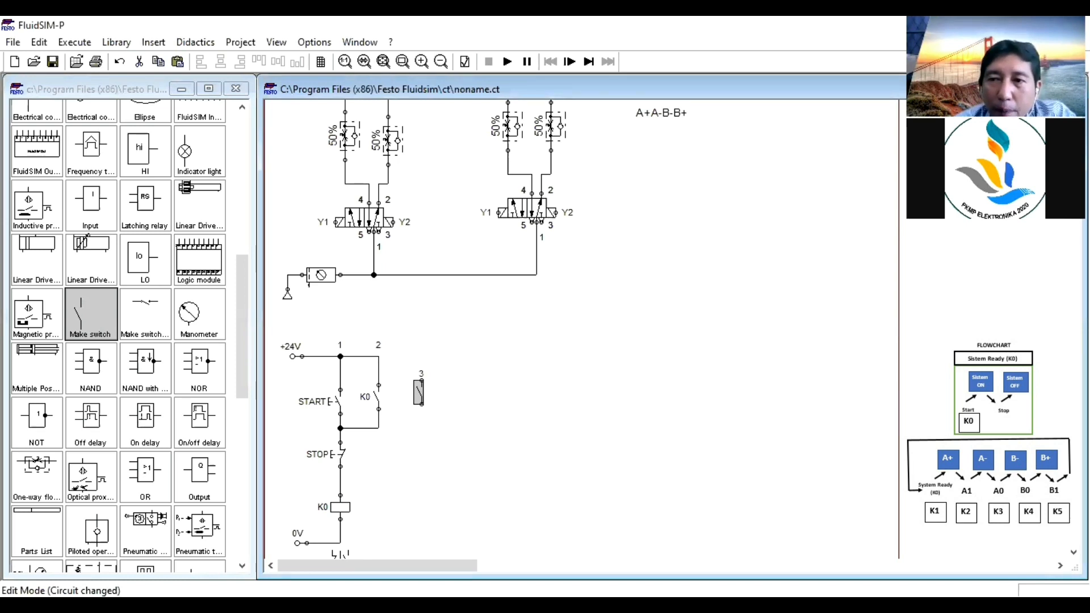
pyautogui.scroll(3, 579, 329)
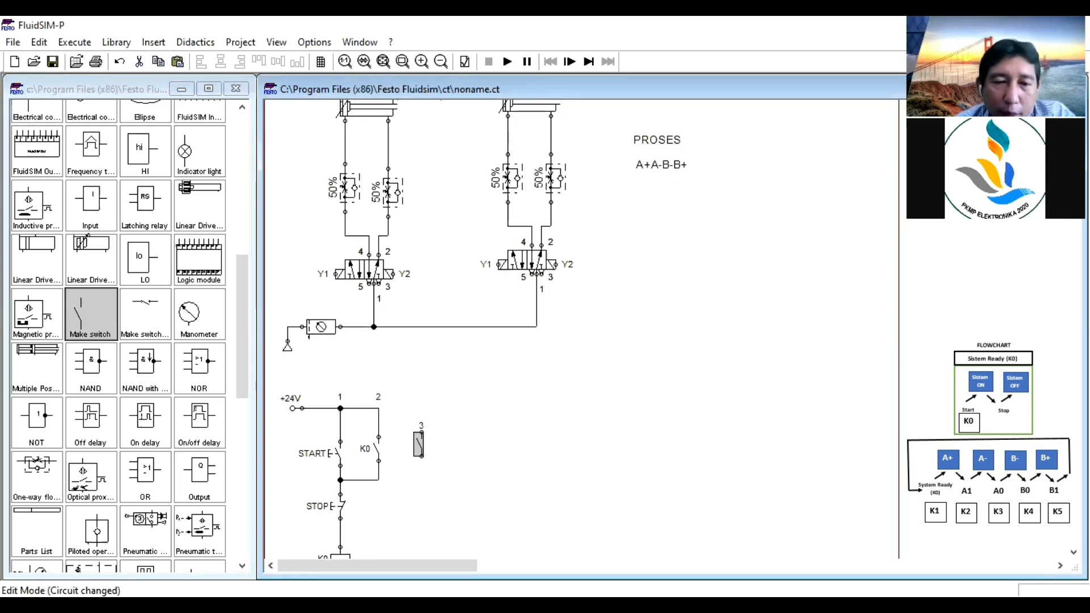
pyautogui.moveTo(422, 430); pyautogui.dragTo(375, 408)
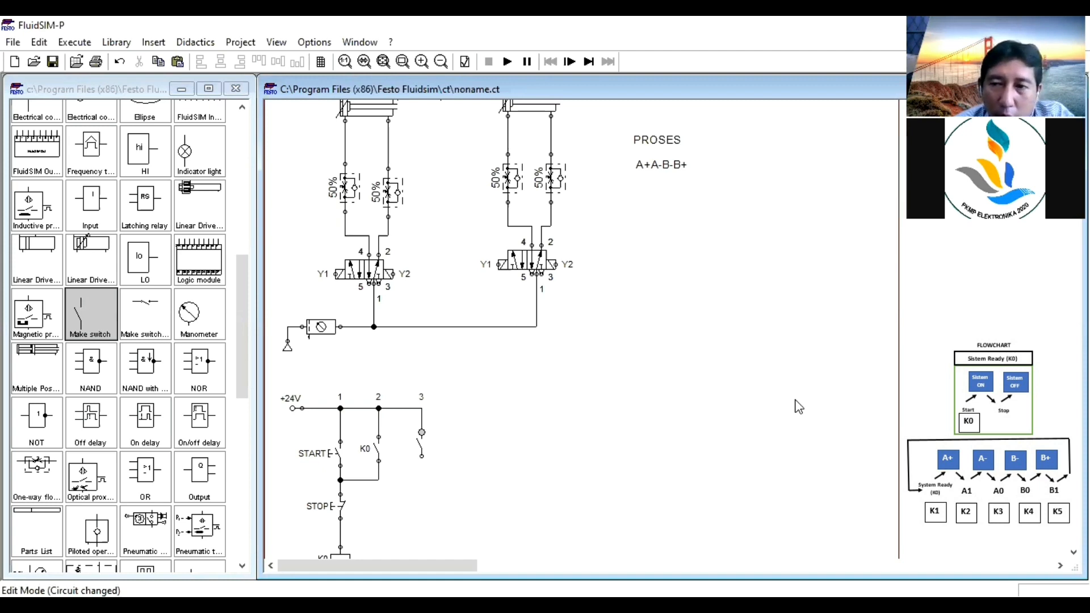
# Label the make switch in the third branch "K0"
pyautogui.scroll(-3, 799, 406)
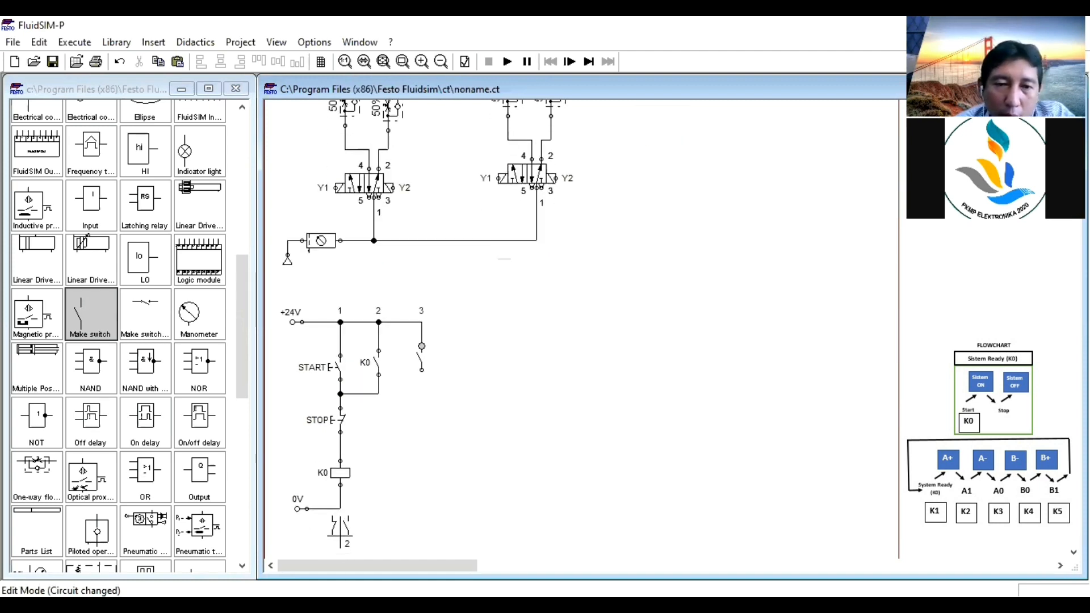
pyautogui.doubleClick(421, 357)
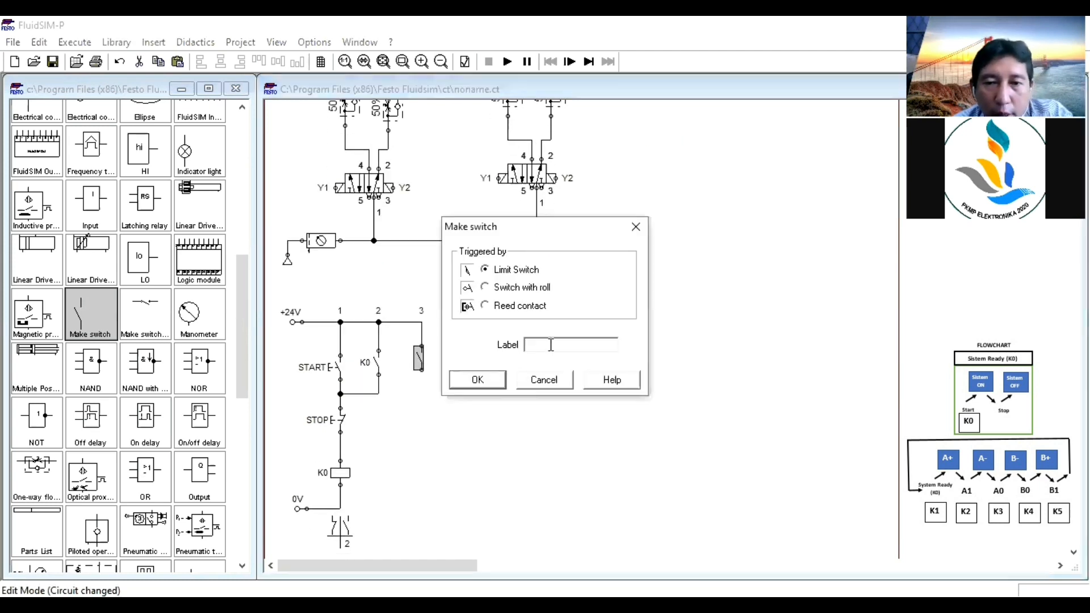
pyautogui.write('K')
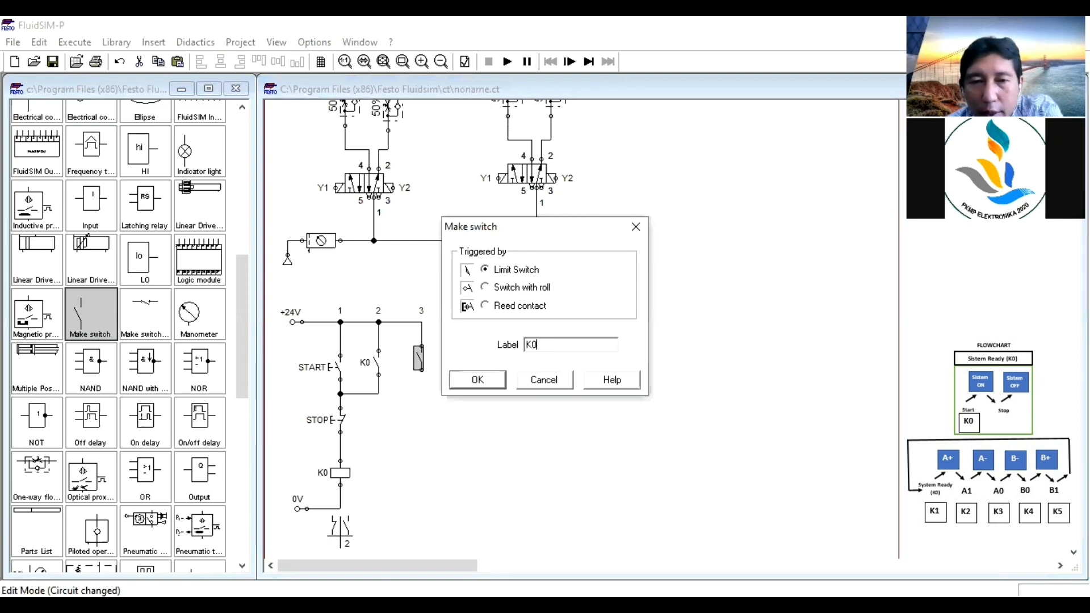
pyautogui.write('0')
pyautogui.click(476, 381)
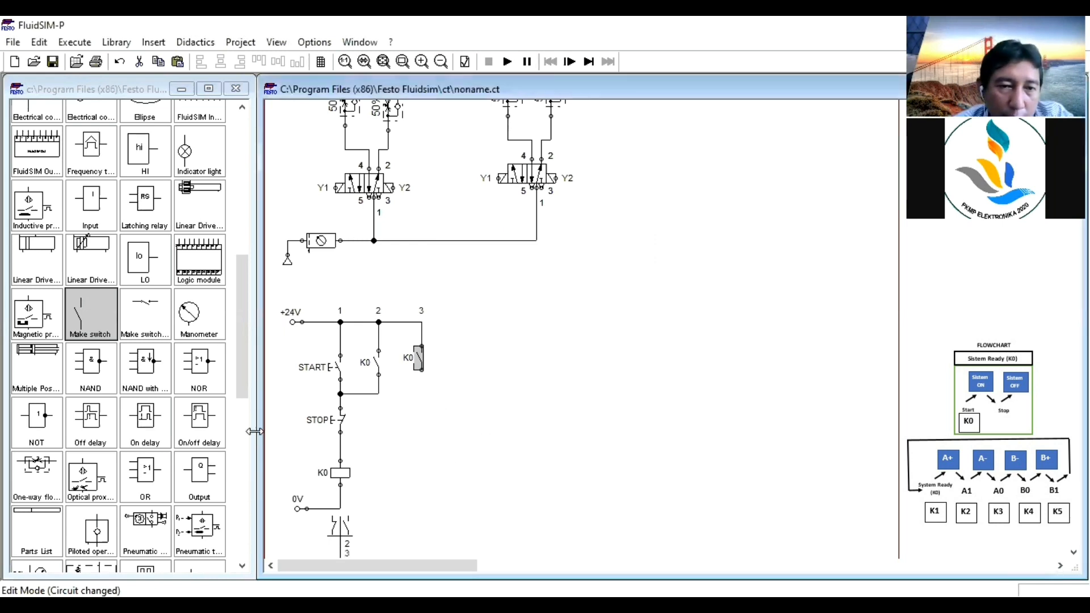
# Place a second relay below the third-branch make switch, level with relay K0, and label it "K1"
pyautogui.moveTo(239, 365); pyautogui.dragTo(238, 458)
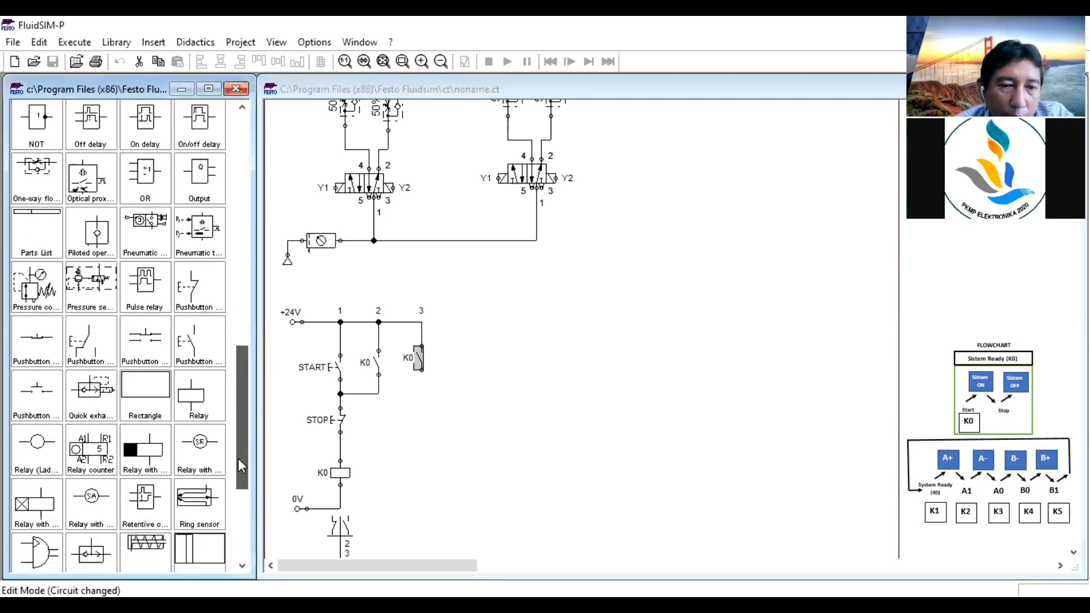
pyautogui.moveTo(199, 341); pyautogui.dragTo(411, 477)
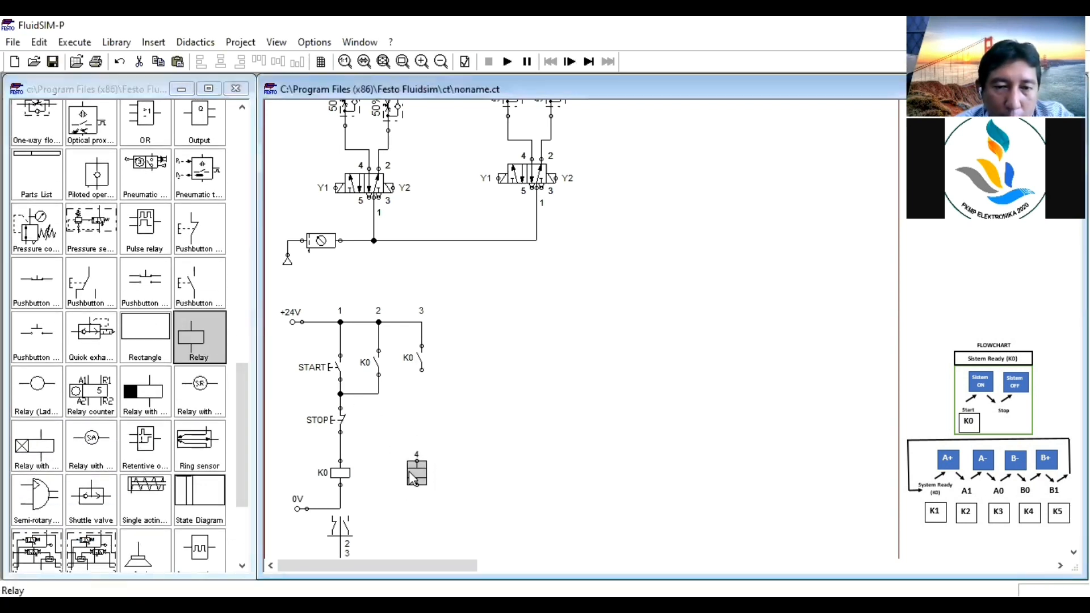
pyautogui.doubleClick(414, 475)
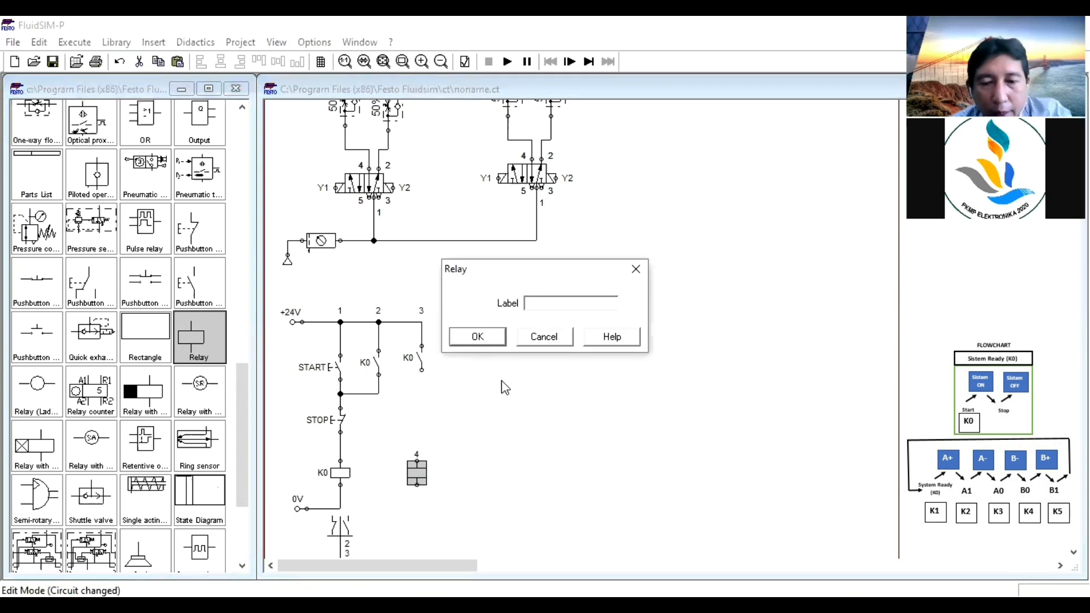
pyautogui.click(493, 341)
# Align relay K1 with the third branch and wire it between the K0 contact above and the 0V line
pyautogui.moveTo(413, 472); pyautogui.dragTo(421, 370)
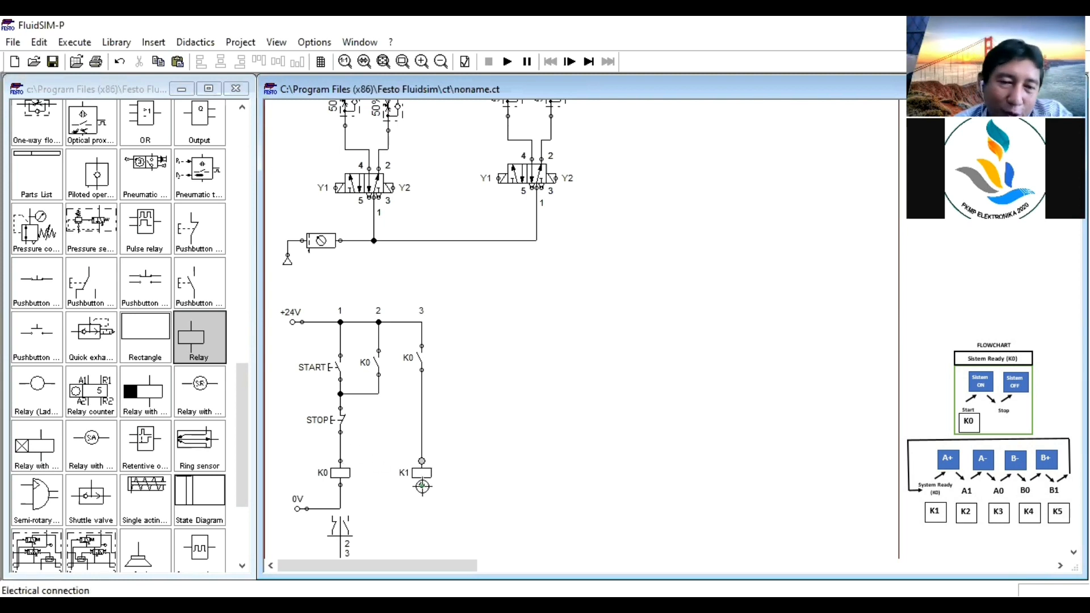
pyautogui.moveTo(422, 485); pyautogui.dragTo(339, 509)
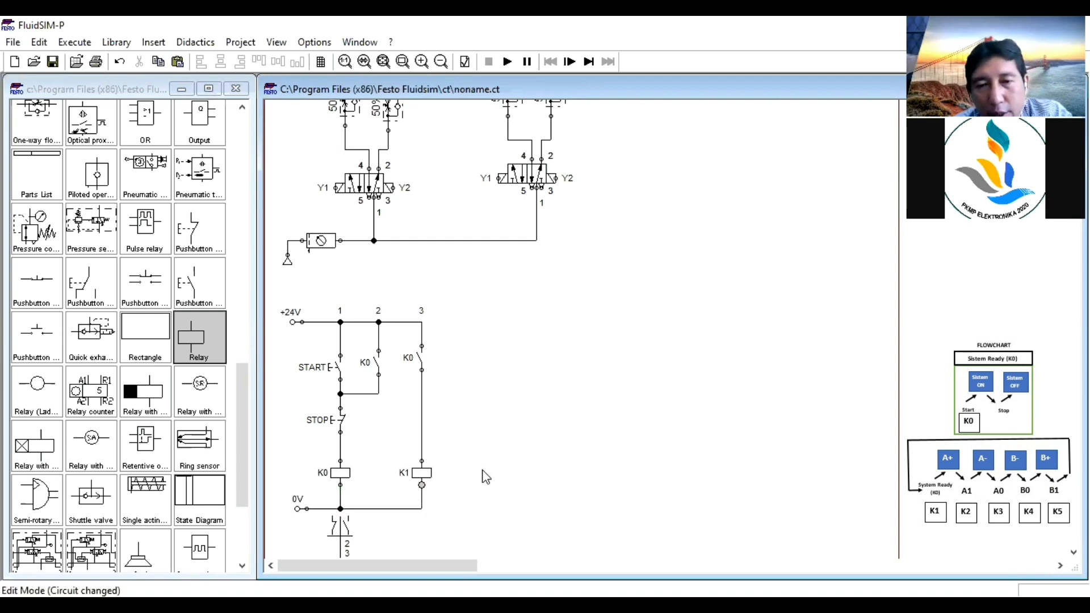
# Duplicate the third branch's K0 make switch and place the copy beside it, level with the original, as a fourth branch
pyautogui.click(420, 366)
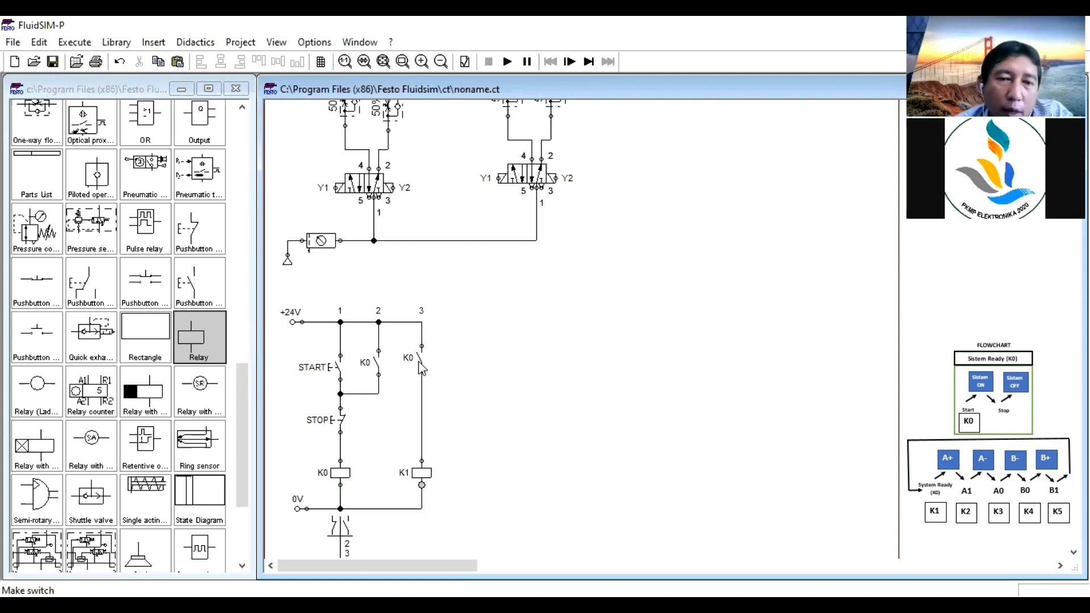
pyautogui.hotkey('ctrl', 'c')
pyautogui.hotkey('ctrl', 'v')
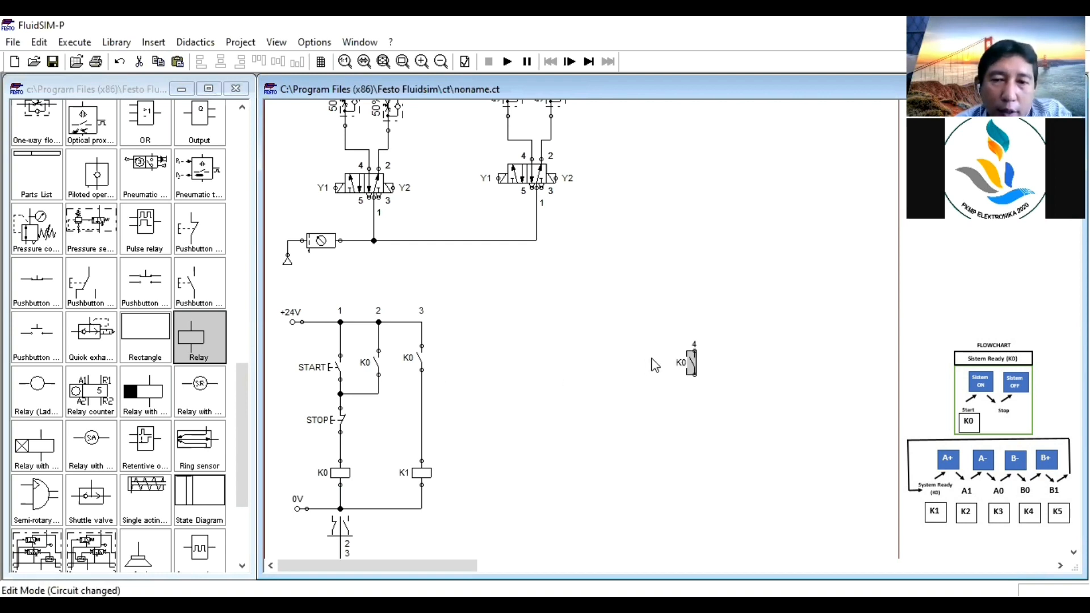
pyautogui.moveTo(689, 360); pyautogui.dragTo(454, 352)
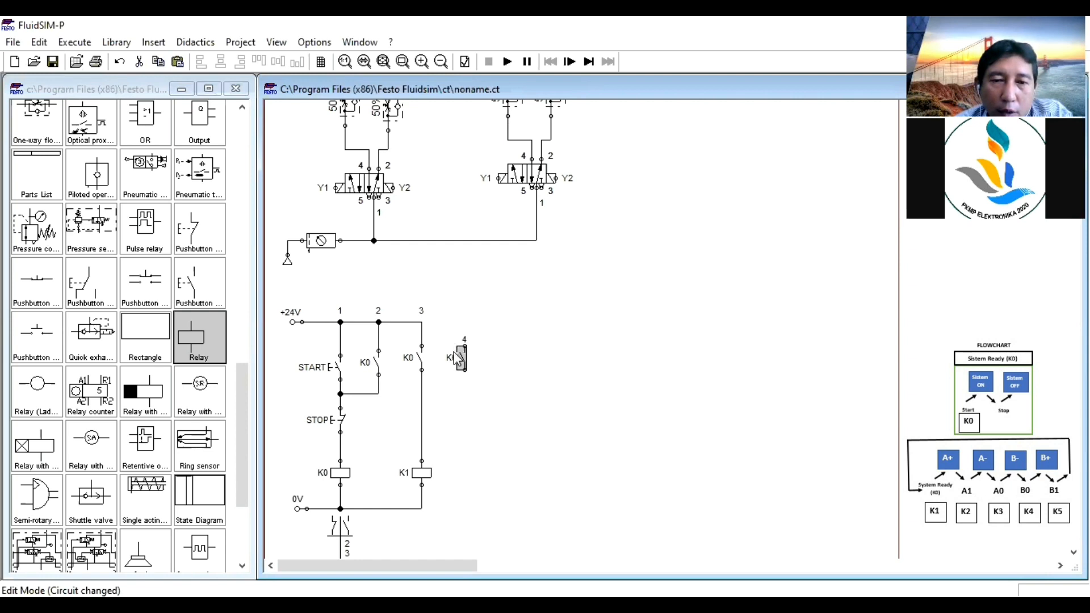
pyautogui.doubleClick(464, 362)
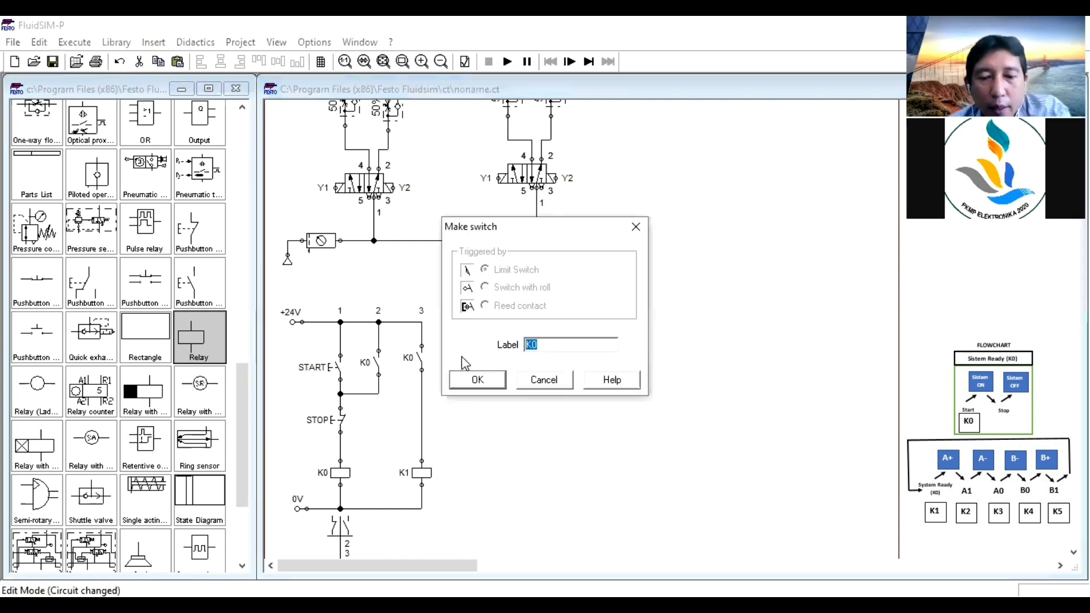
pyautogui.write('K')
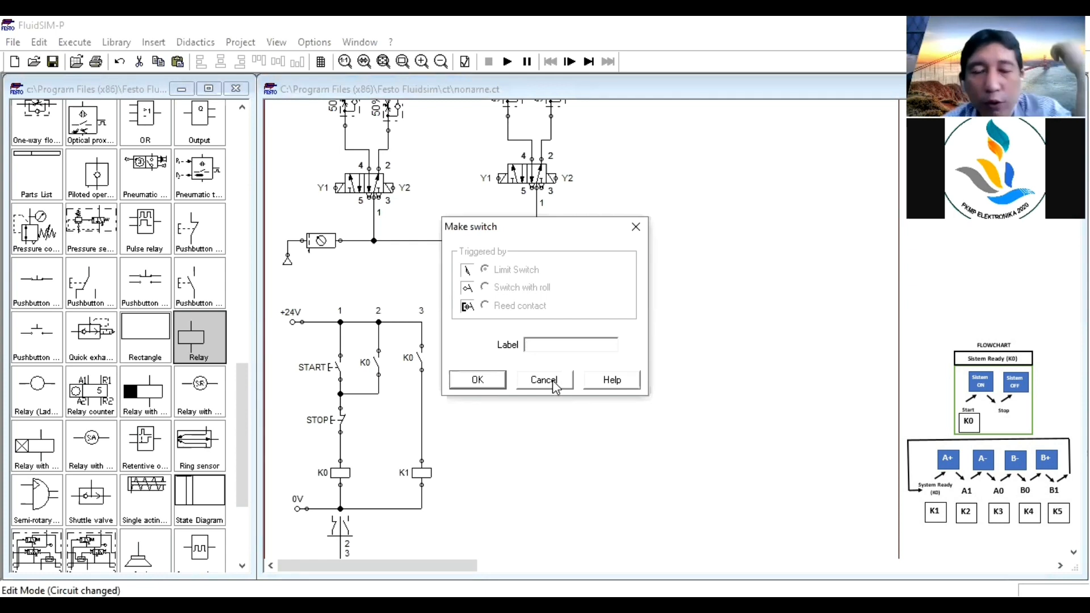
pyautogui.click(553, 384)
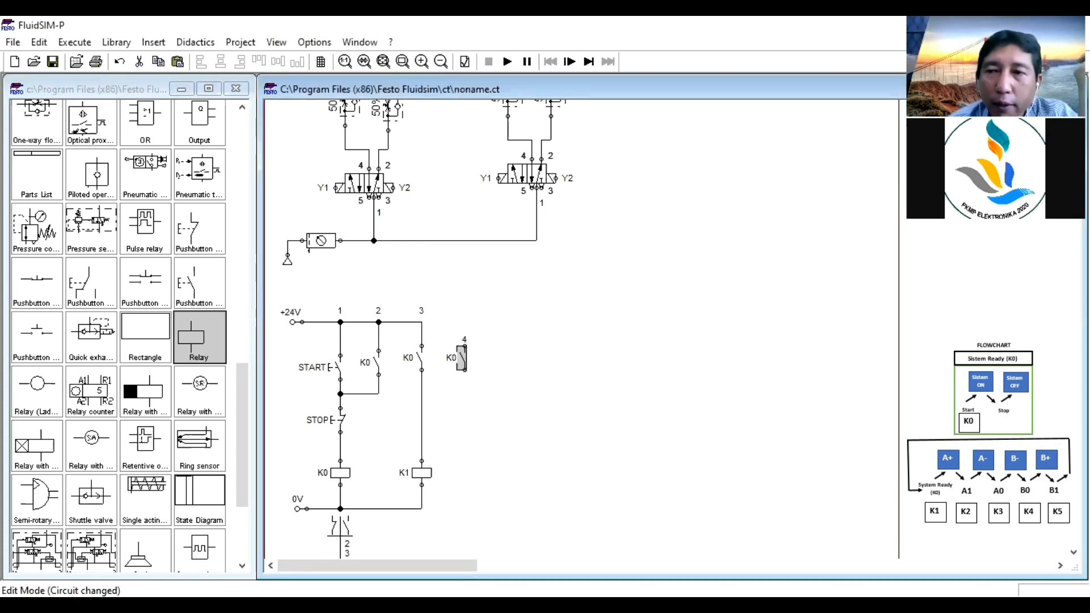
# Label the fourth-branch make switch "A1" and wire its upper end to the +24V line at the third branch
pyautogui.scroll(3, 581, 329)
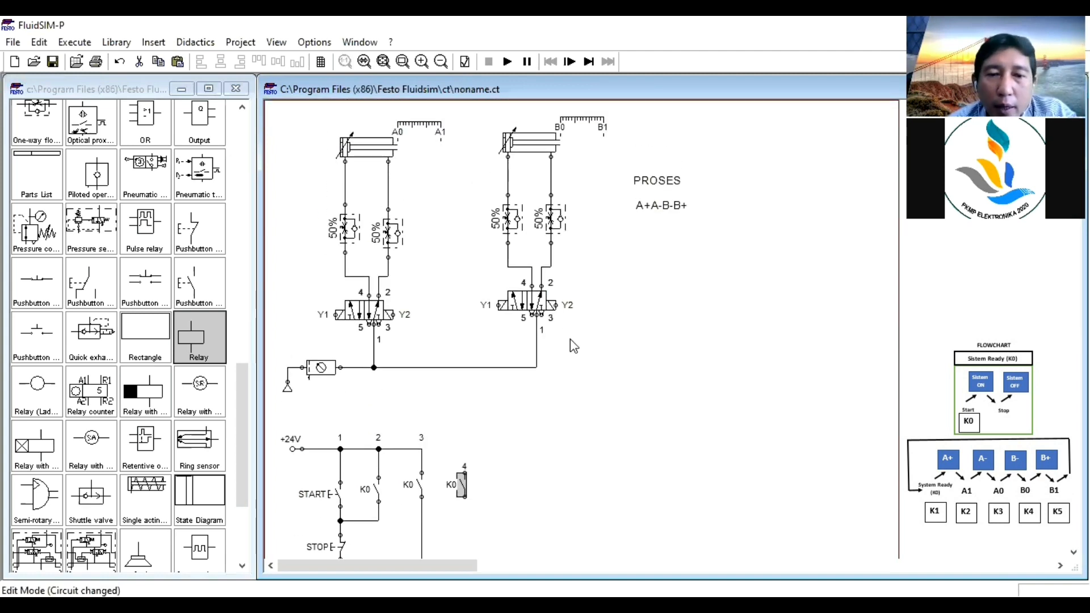
pyautogui.doubleClick(463, 487)
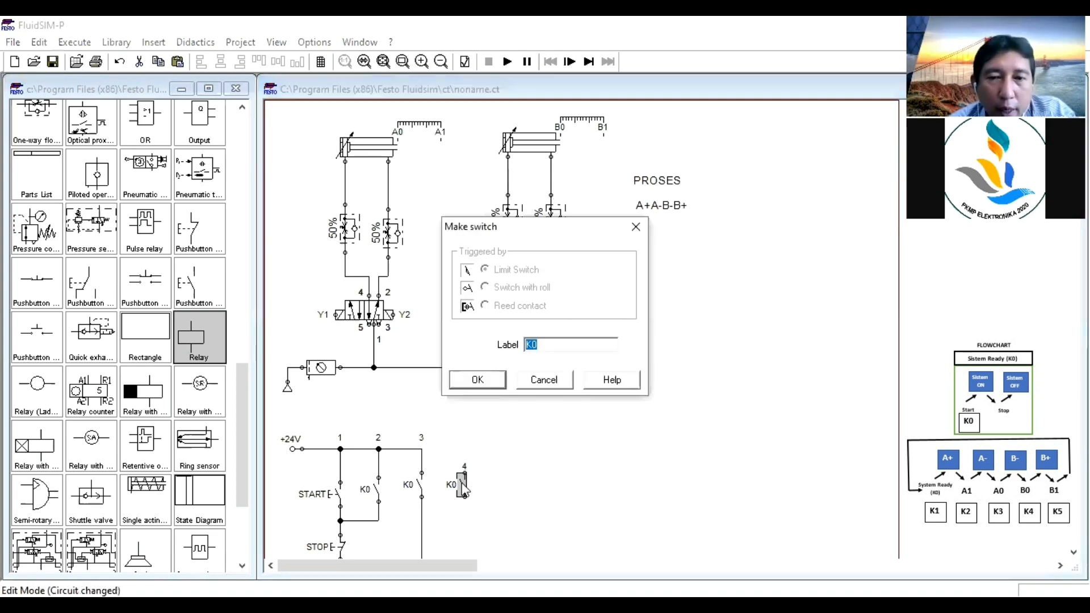
pyautogui.write('A')
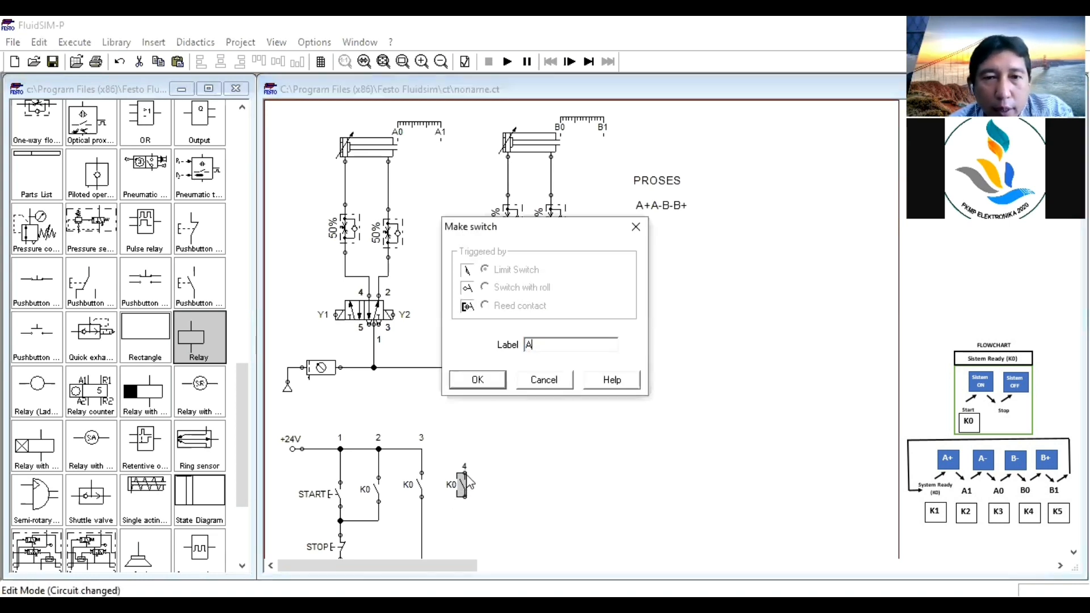
pyautogui.write('1')
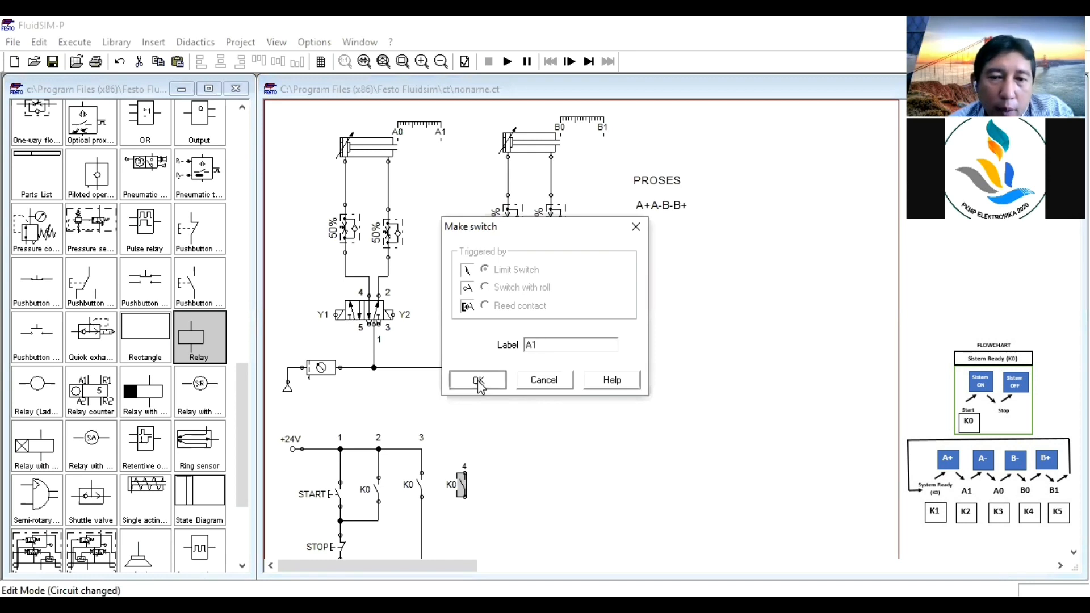
pyautogui.press('Return')
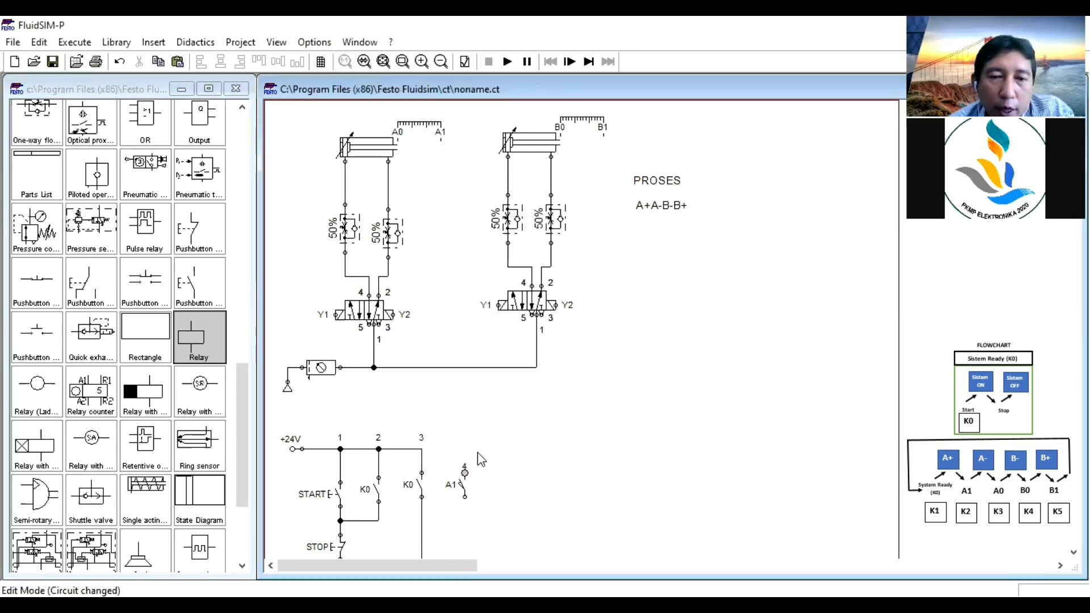
pyautogui.moveTo(465, 472); pyautogui.dragTo(421, 448)
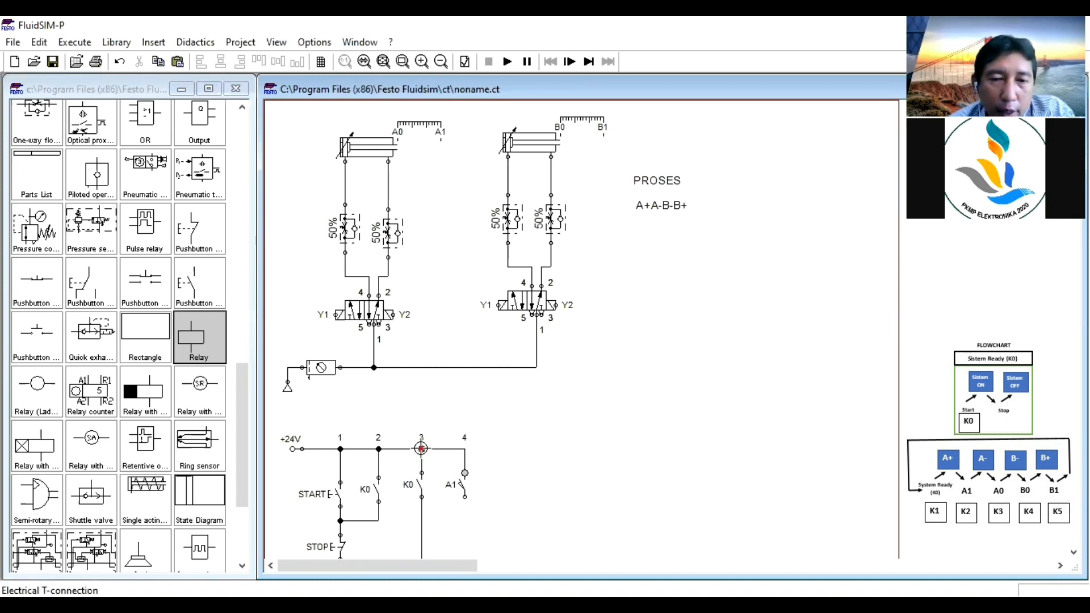
# Duplicate relay K1, place the copy below the A1 switch in the fourth branch and label it "K2"
pyautogui.scroll(-3, 803, 425)
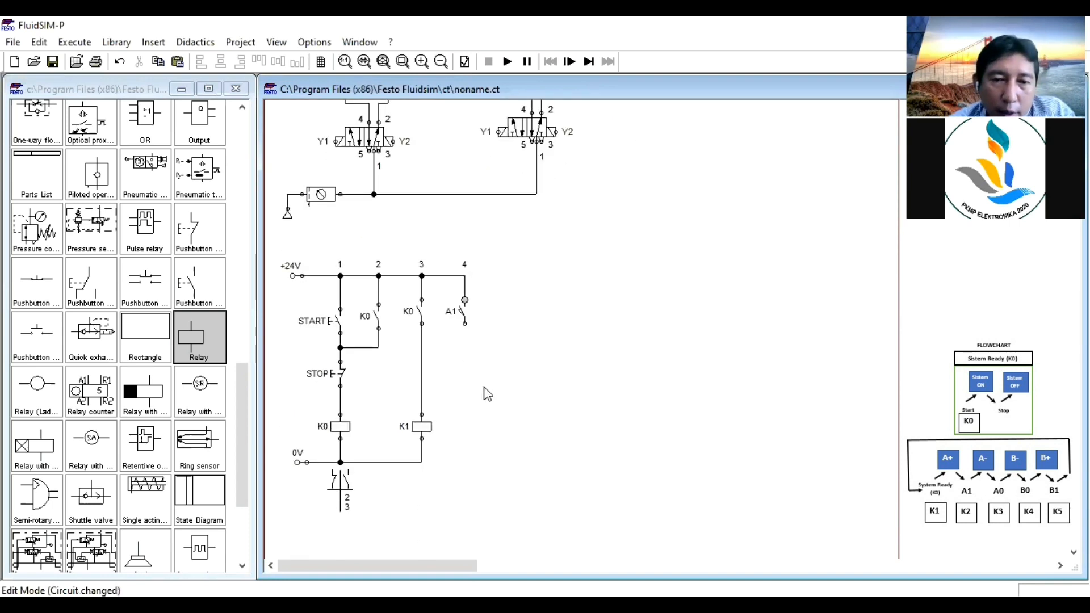
pyautogui.hotkey('ctrl', 'c')
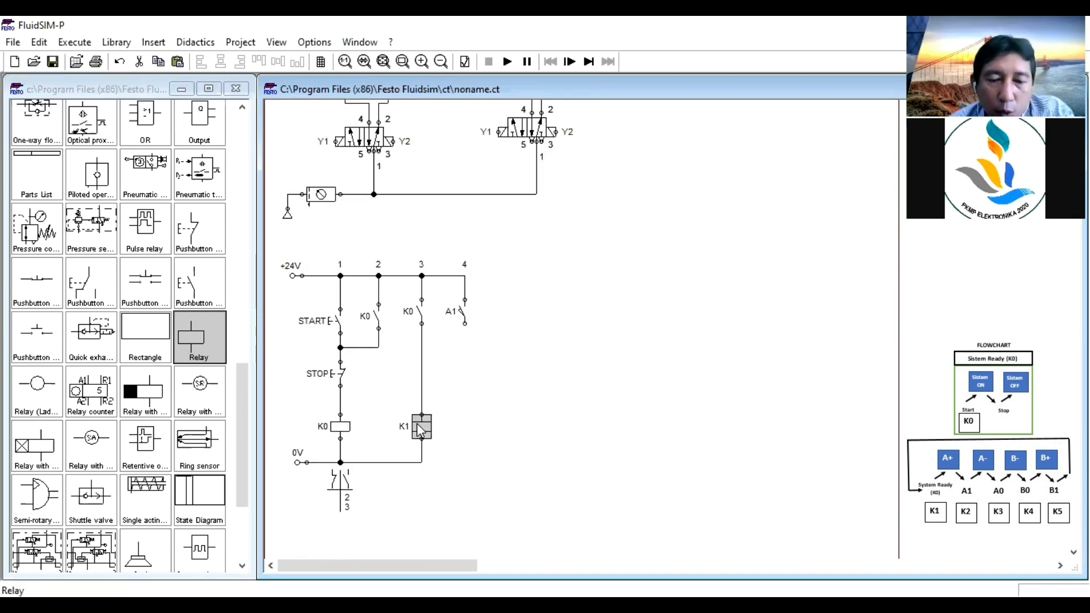
pyautogui.hotkey('ctrl', 'v')
pyautogui.moveTo(689, 364); pyautogui.dragTo(471, 433)
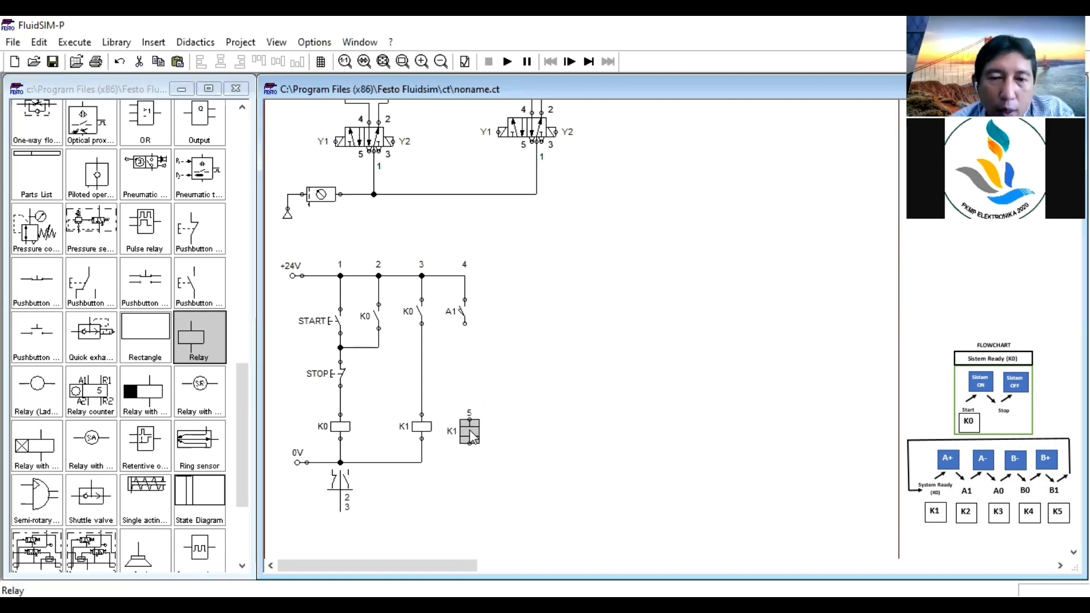
pyautogui.doubleClick(470, 434)
pyautogui.click(558, 302)
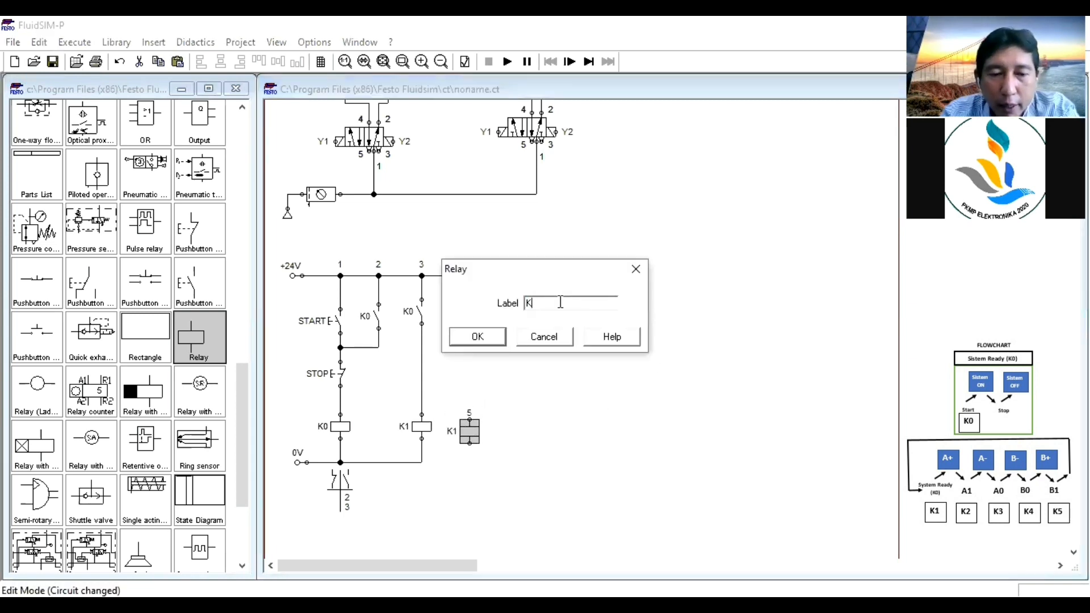
pyautogui.press('Return')
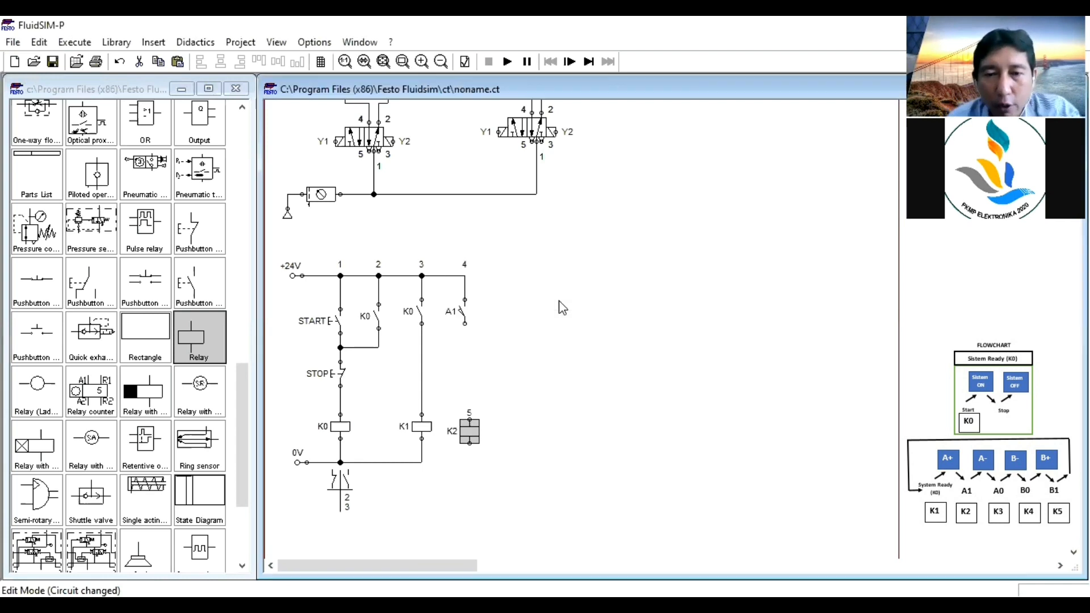
# Align relay K2 vertically with the A1 switch and level with relay K1
pyautogui.doubleClick(469, 423)
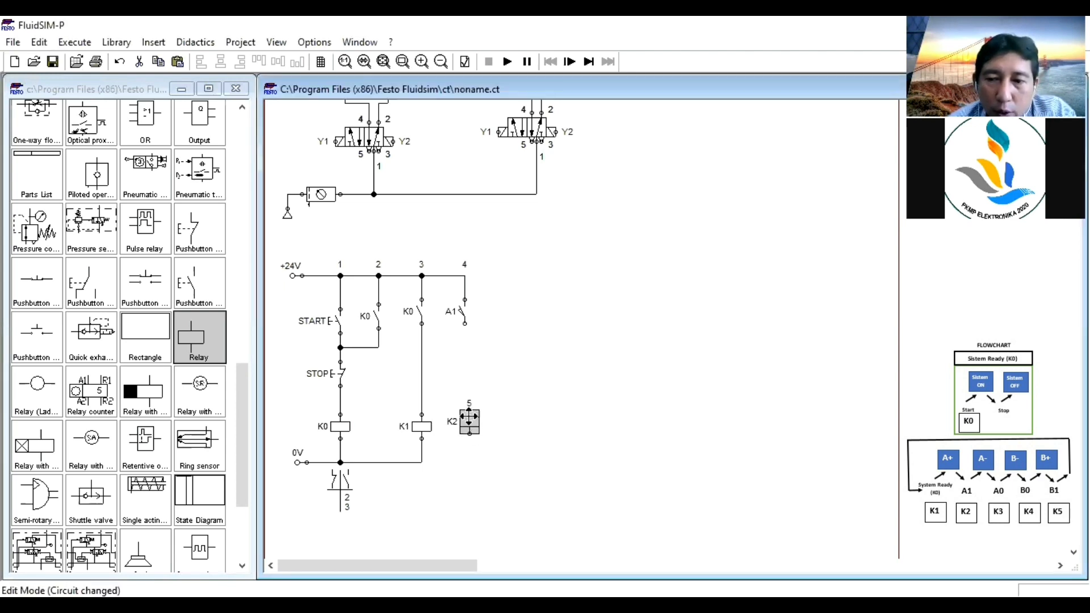
pyautogui.moveTo(465, 422); pyautogui.dragTo(460, 418)
pyautogui.click(549, 431)
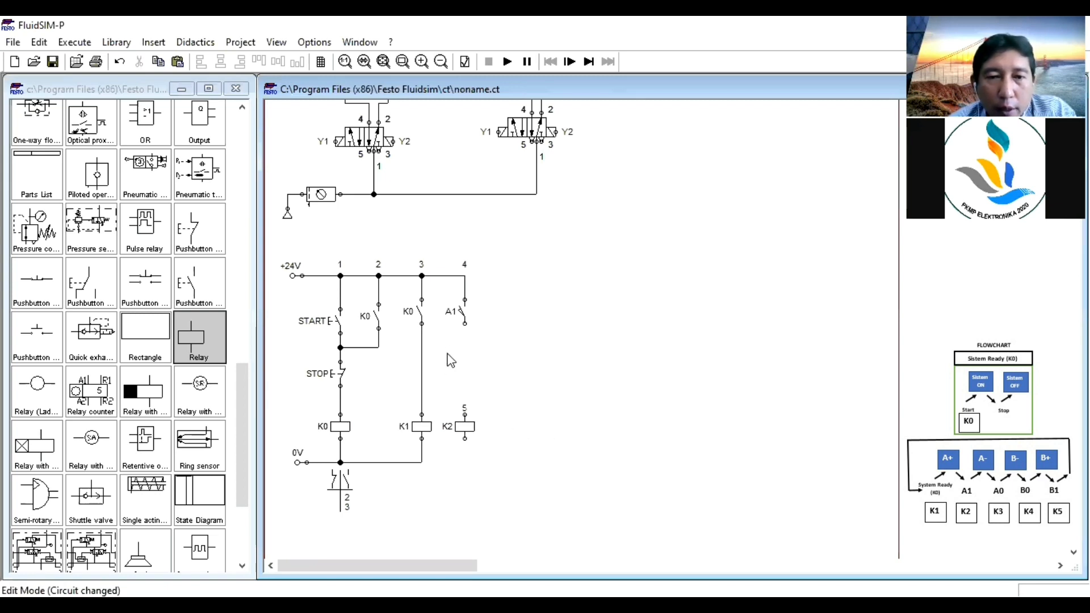
# Duplicate the third branch's K0 make switch and place the copy between the A1 switch and relay K2
pyautogui.click(421, 313)
pyautogui.hotkey('ctrl', 'c')
pyautogui.hotkey('ctrl', 'v')
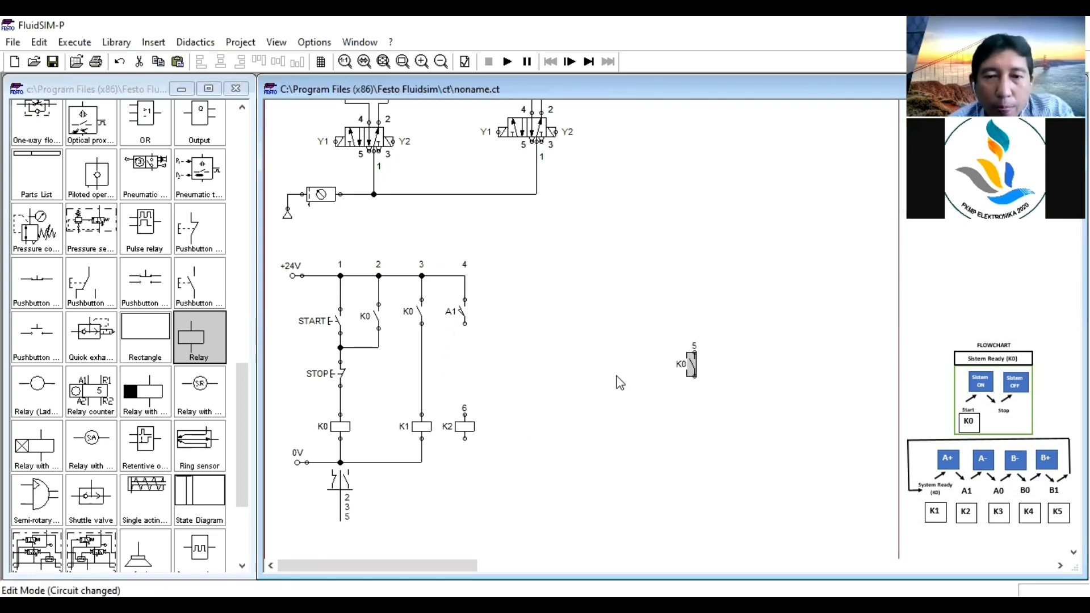
pyautogui.moveTo(694, 370); pyautogui.dragTo(461, 365)
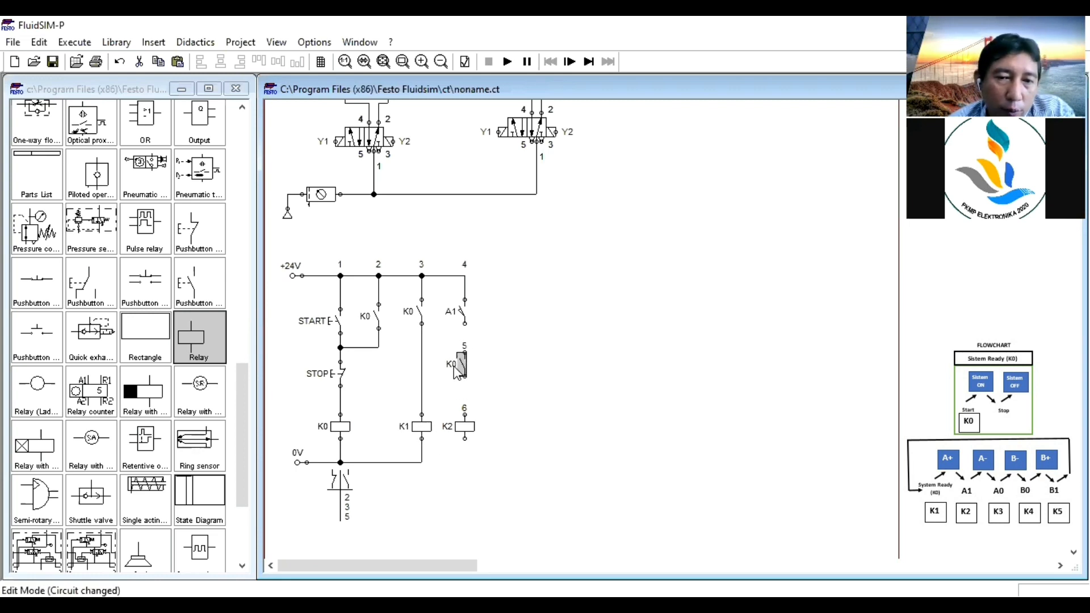
# Label the copied switch "K1" and wire the fourth branch from A1 through K1 and relay K2 to the 0V line
pyautogui.doubleClick(462, 368)
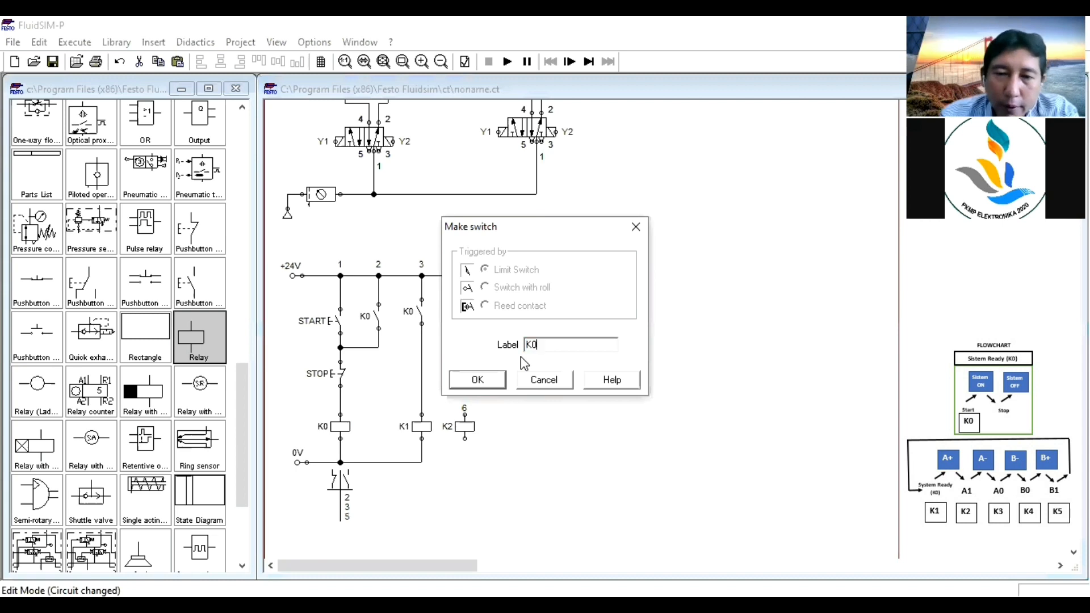
pyautogui.write('K1')
pyautogui.press('Return')
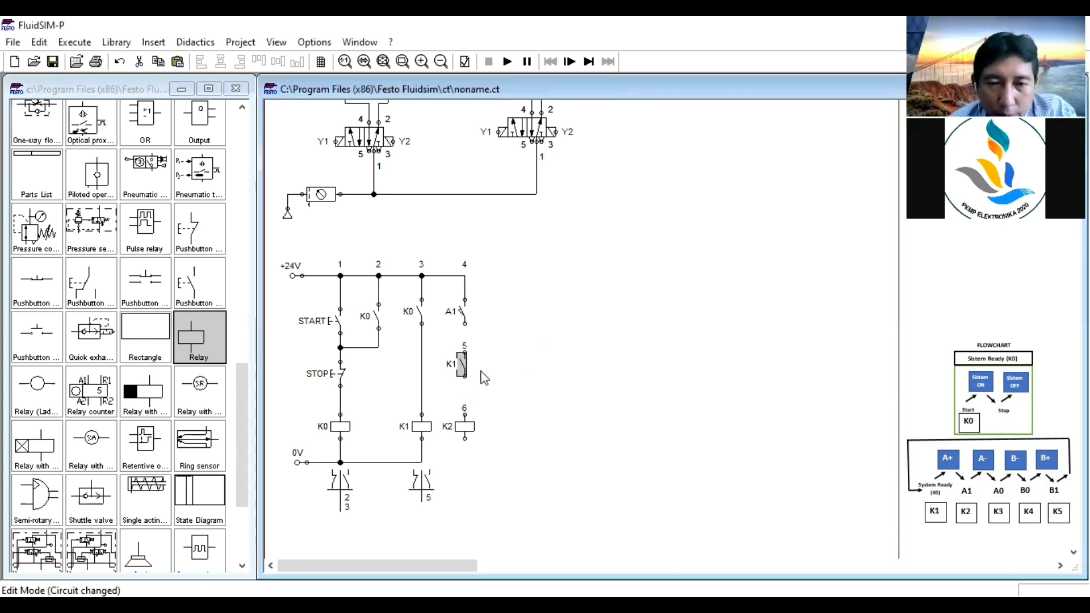
pyautogui.moveTo(463, 376); pyautogui.dragTo(420, 461)
pyautogui.moveTo(465, 352); pyautogui.dragTo(464, 323)
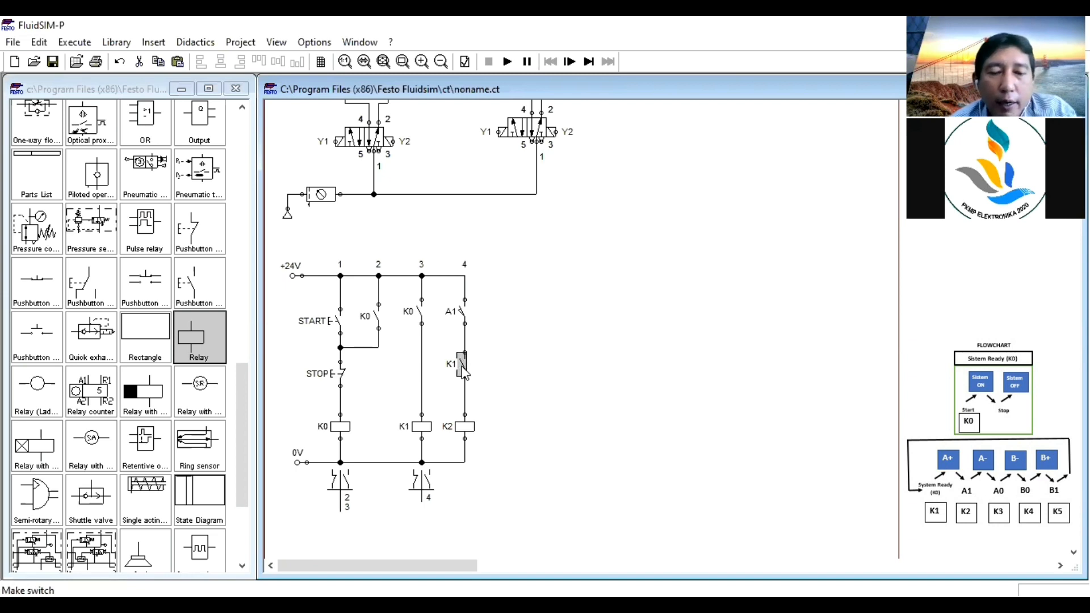
# Duplicate the fourth-branch K1 contact, place the copy beside the A1 switch as a fifth branch and label it "K2"
pyautogui.moveTo(465, 371); pyautogui.dragTo(496, 319)
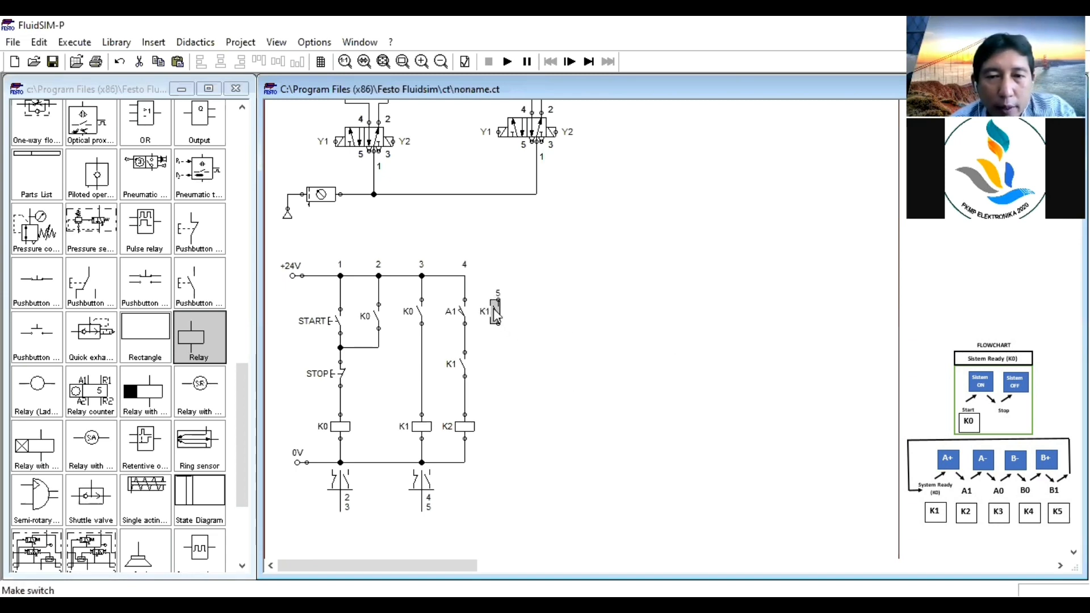
pyautogui.doubleClick(497, 317)
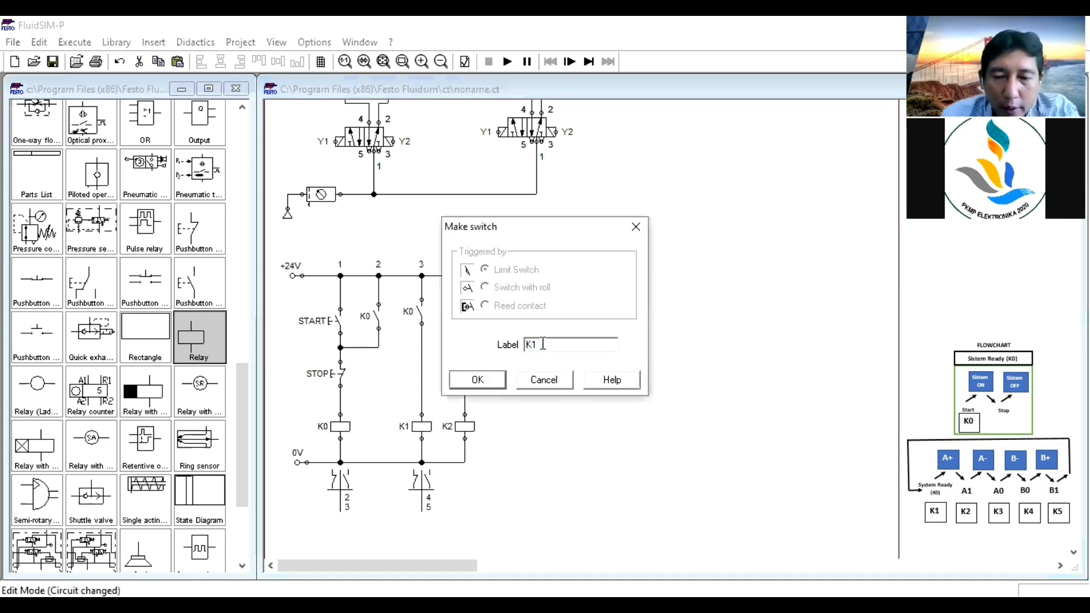
pyautogui.press('BackSpace')
pyautogui.press('Return')
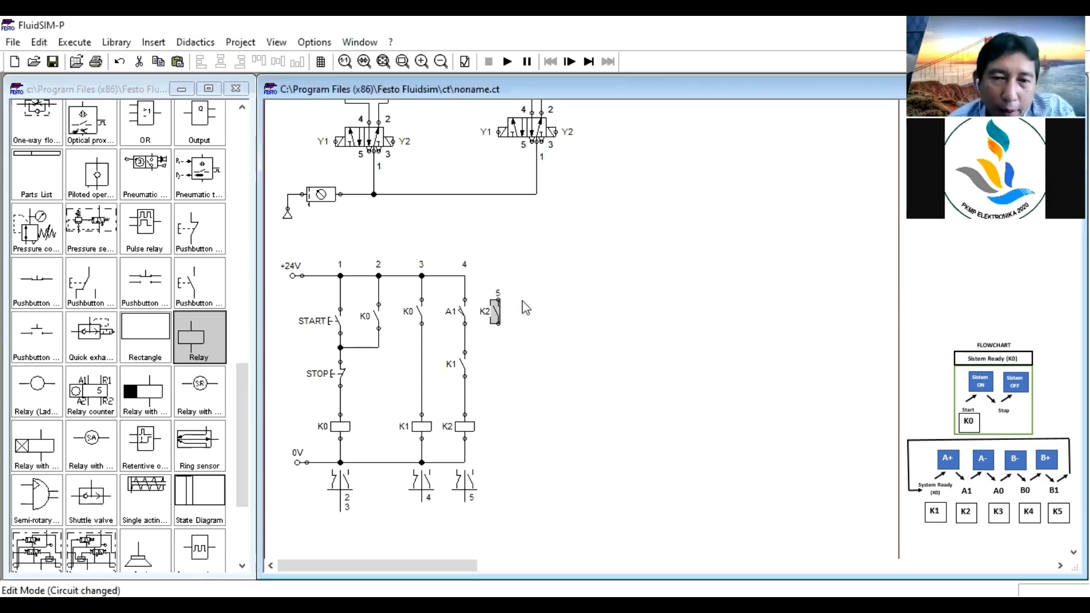
# Wire the K2 contact in parallel with A1, joining the +24V line above and the A1–K1 connection below
pyautogui.moveTo(498, 297); pyautogui.dragTo(464, 281)
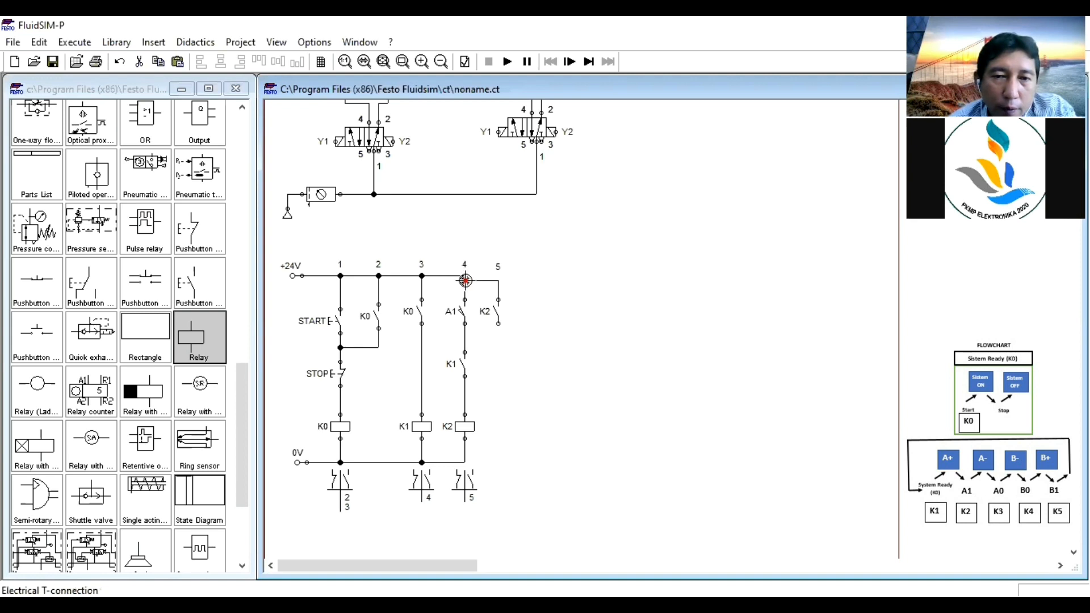
pyautogui.moveTo(465, 279); pyautogui.dragTo(466, 272)
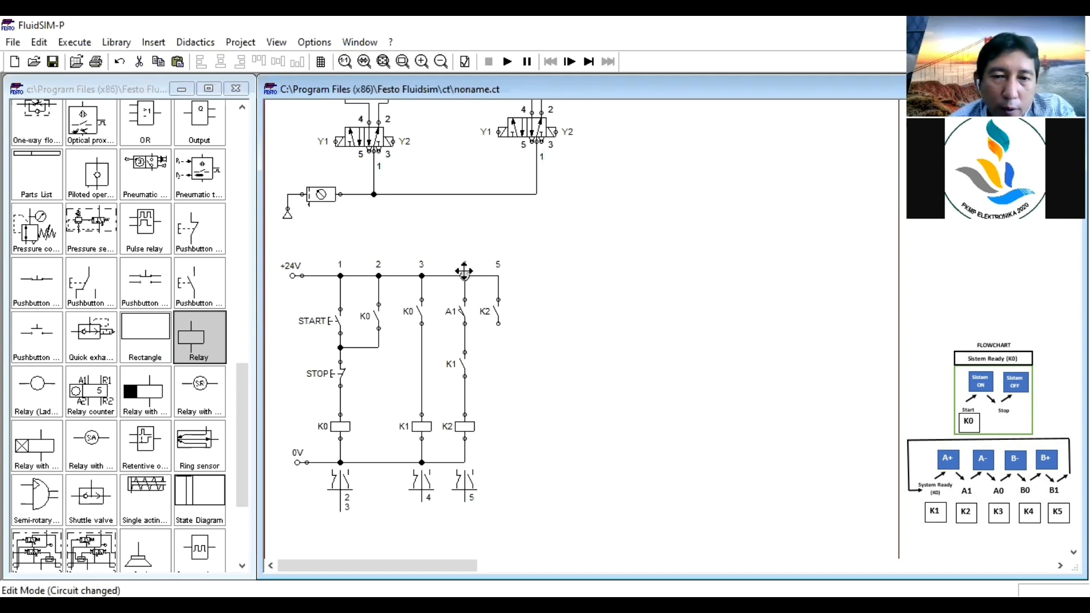
pyautogui.moveTo(498, 323); pyautogui.dragTo(464, 338)
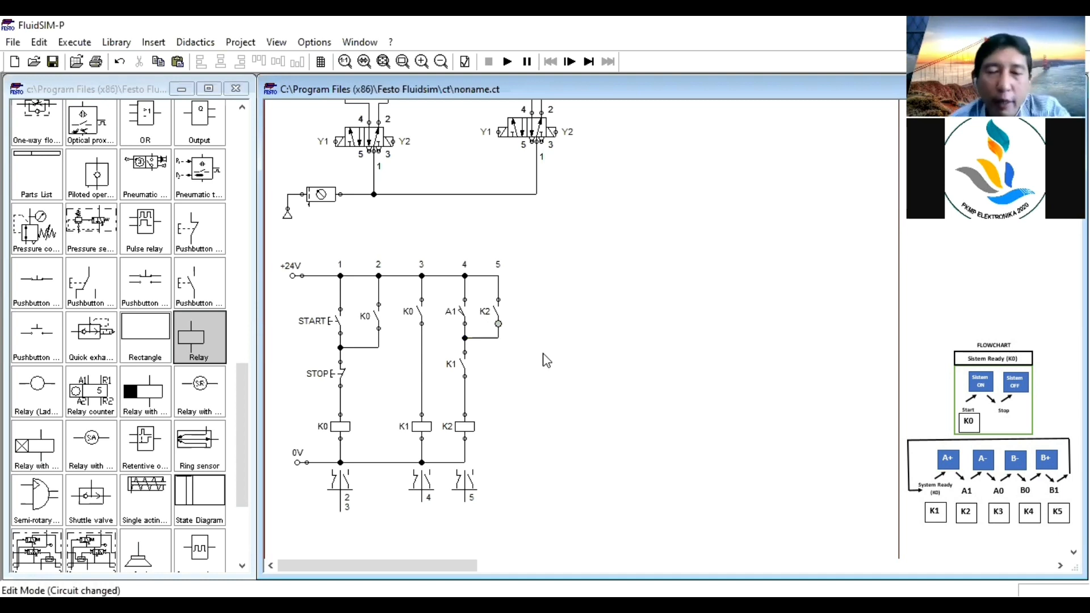
# Move the fourth-branch K1 contact slightly down, level with the STOP pushbutton
pyautogui.click(463, 368)
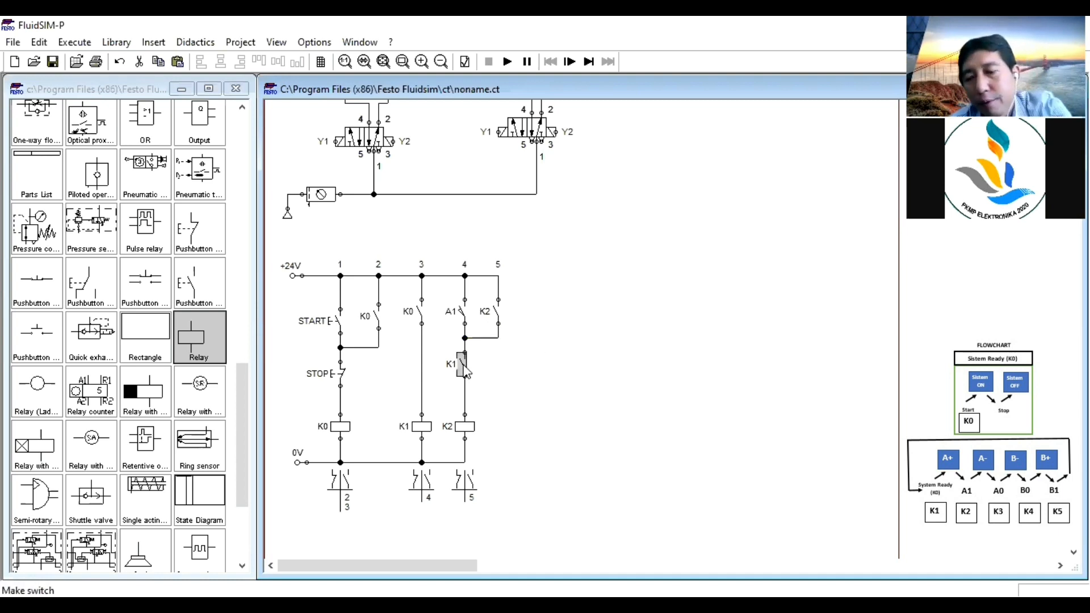
pyautogui.moveTo(464, 369); pyautogui.dragTo(464, 374)
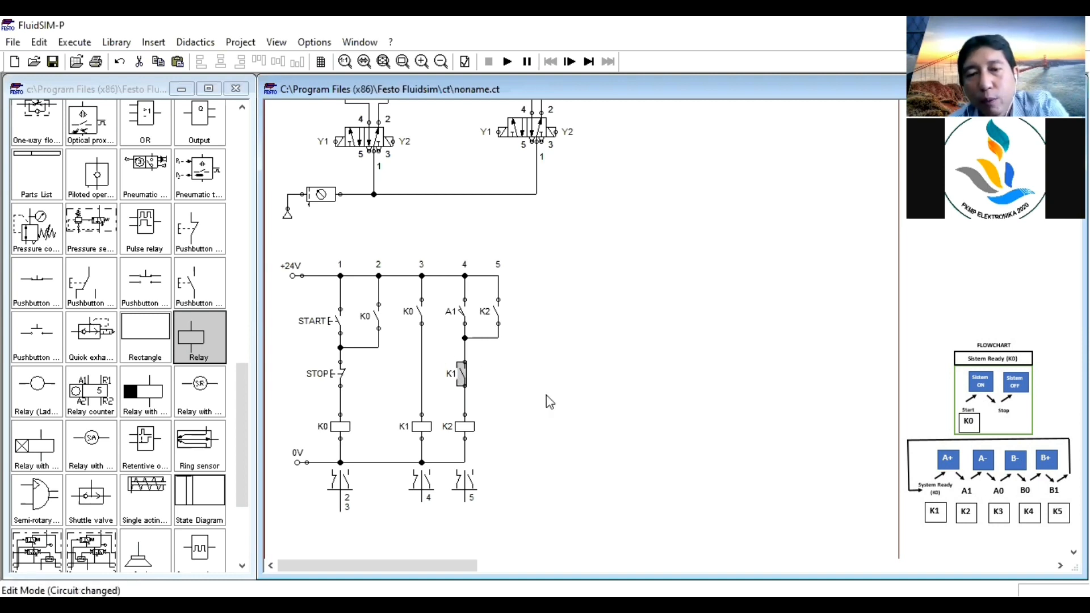
pyautogui.click(549, 401)
# Duplicate the fourth and fifth branches, including relay K2, and place the copy beside them as level sixth and seventh branches
pyautogui.moveTo(537, 257); pyautogui.dragTo(453, 482)
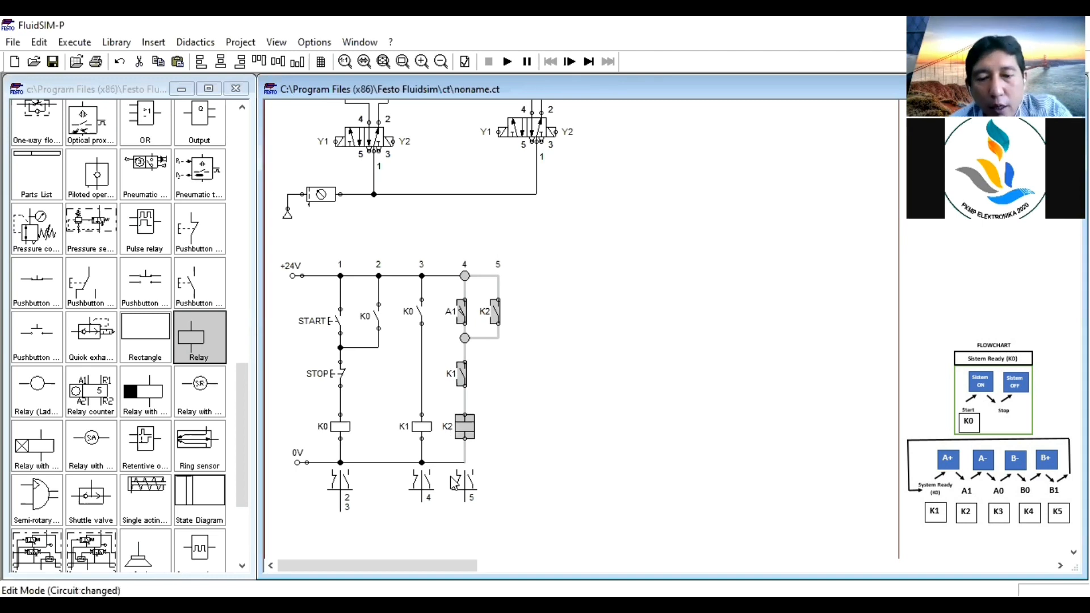
pyautogui.hotkey('ctrl', 'c')
pyautogui.hotkey('ctrl', 'v')
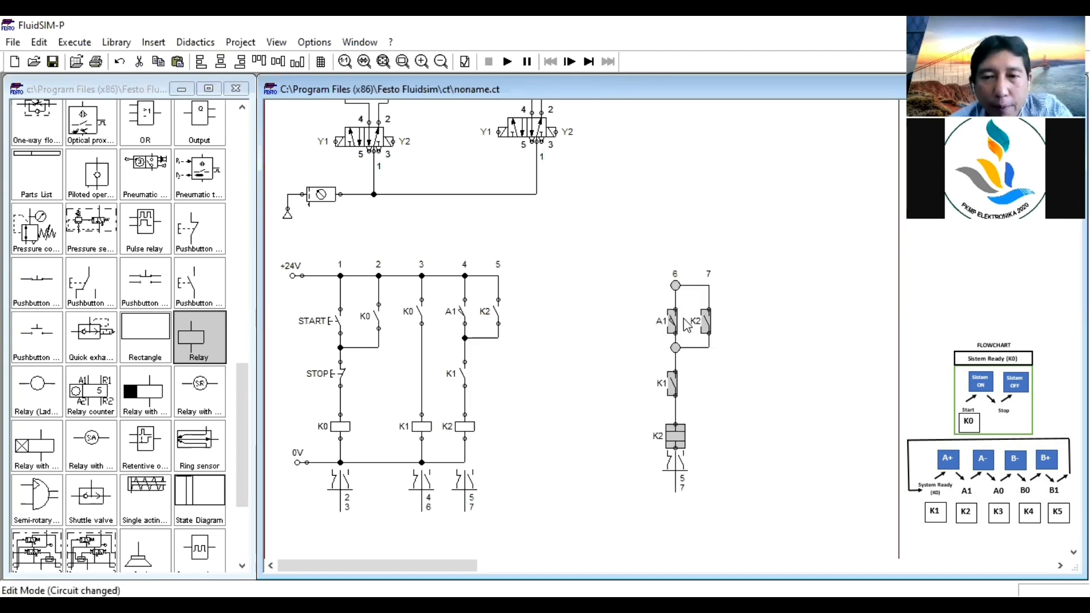
pyautogui.moveTo(667, 320); pyautogui.dragTo(533, 311)
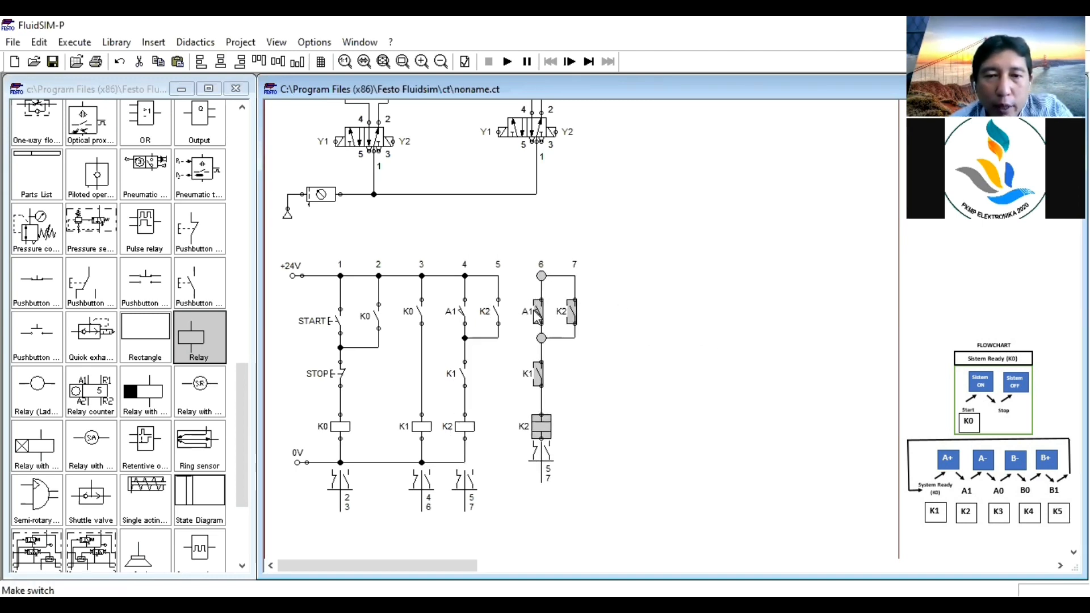
# Relabel the sixth branch's upper limit switch contact as "A0"
pyautogui.scroll(5, 803, 370)
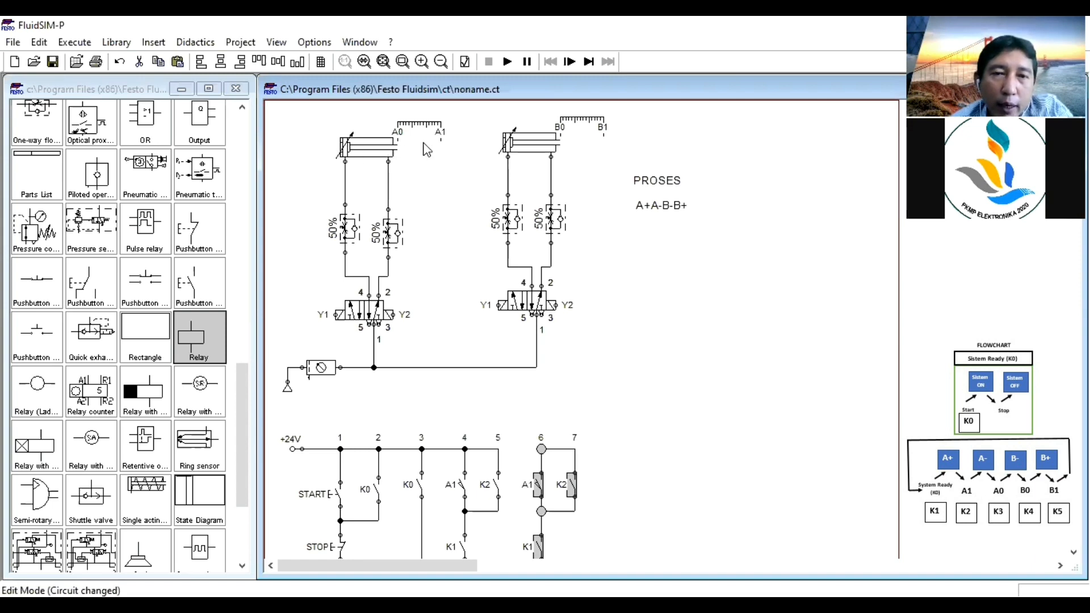
pyautogui.click(538, 493)
pyautogui.doubleClick(538, 494)
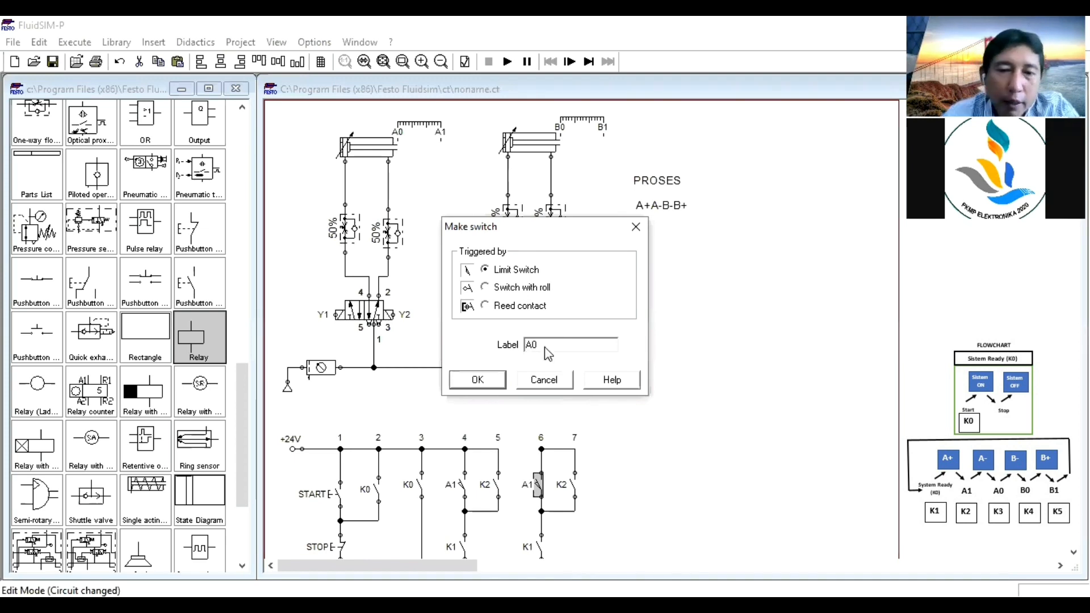
pyautogui.press('Return')
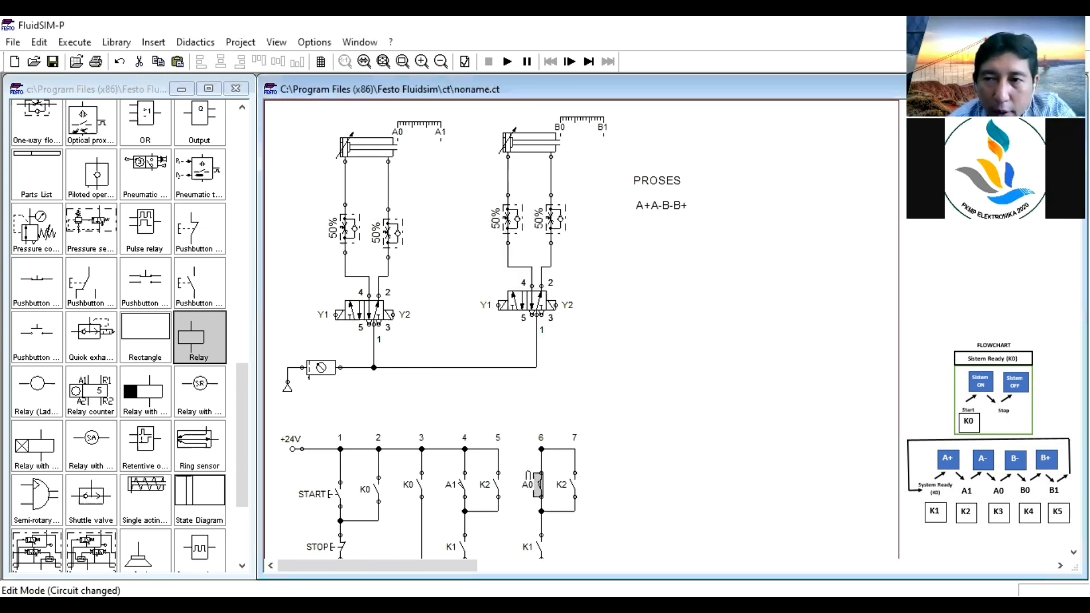
# Relabel the sixth branch's lower K1 contact as "K2"
pyautogui.scroll(-5, 581, 326)
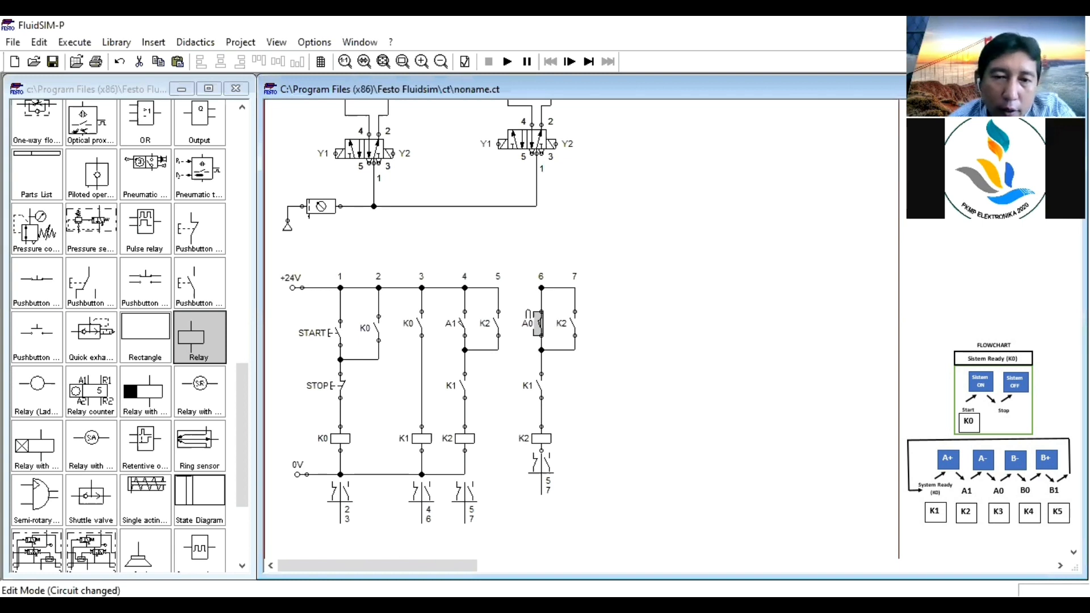
pyautogui.click(538, 388)
pyautogui.doubleClick(538, 388)
pyautogui.click(550, 346)
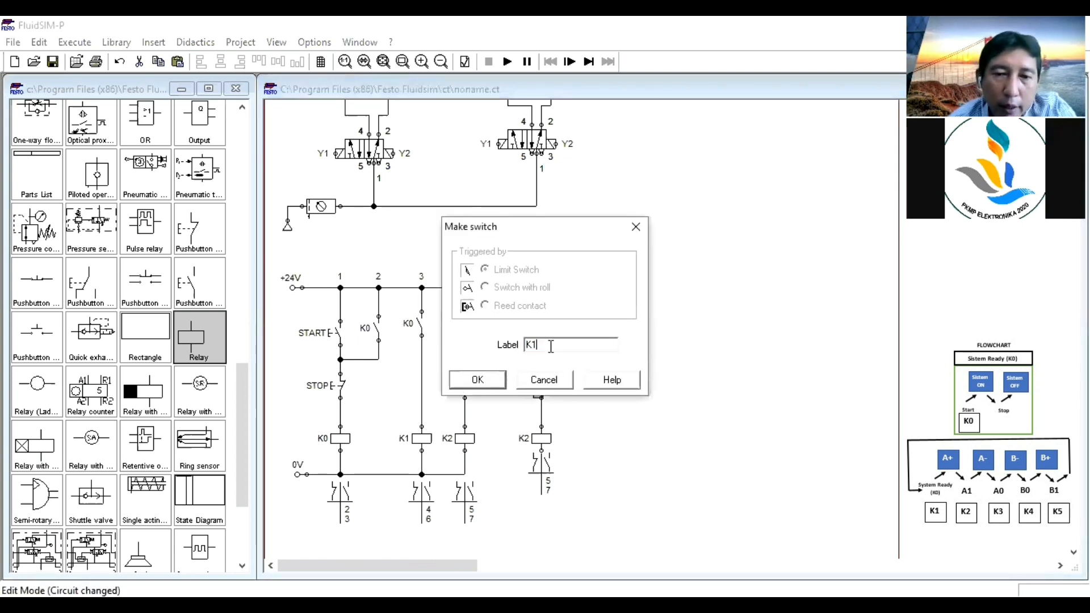
pyautogui.press('Return')
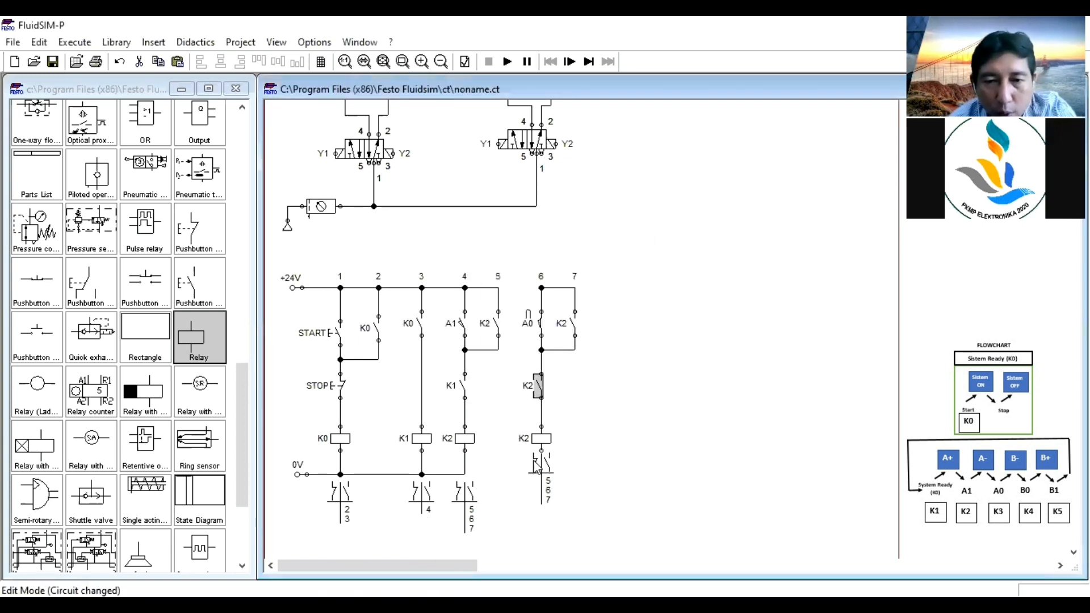
# Relabel the sixth branch's relay and the seventh branch's parallel holding contact as "K3"
pyautogui.click(543, 445)
pyautogui.doubleClick(543, 446)
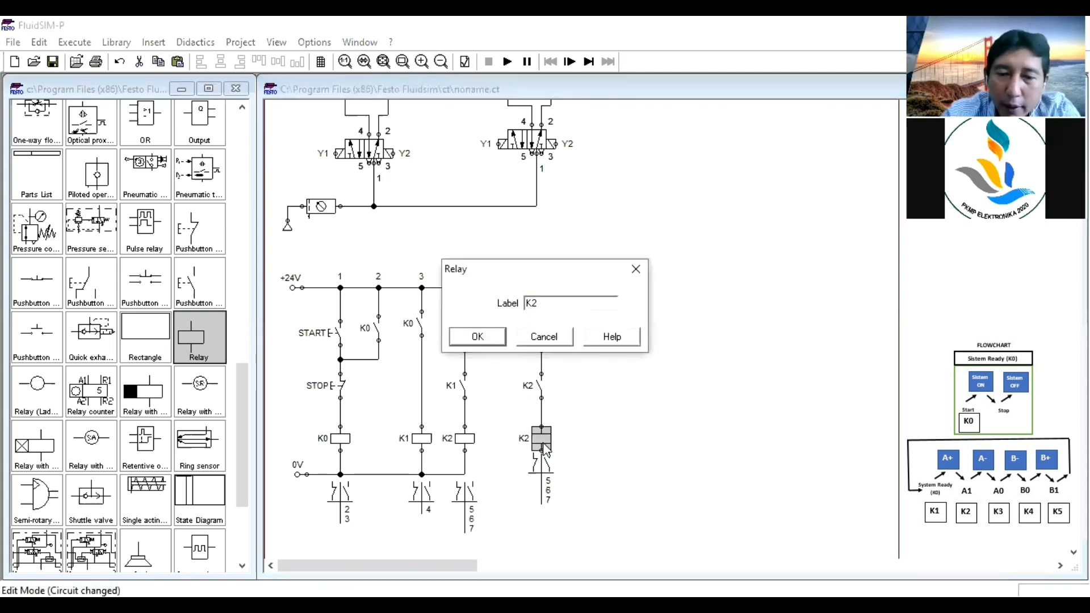
pyautogui.write('K3')
pyautogui.press('Return')
pyautogui.click(570, 324)
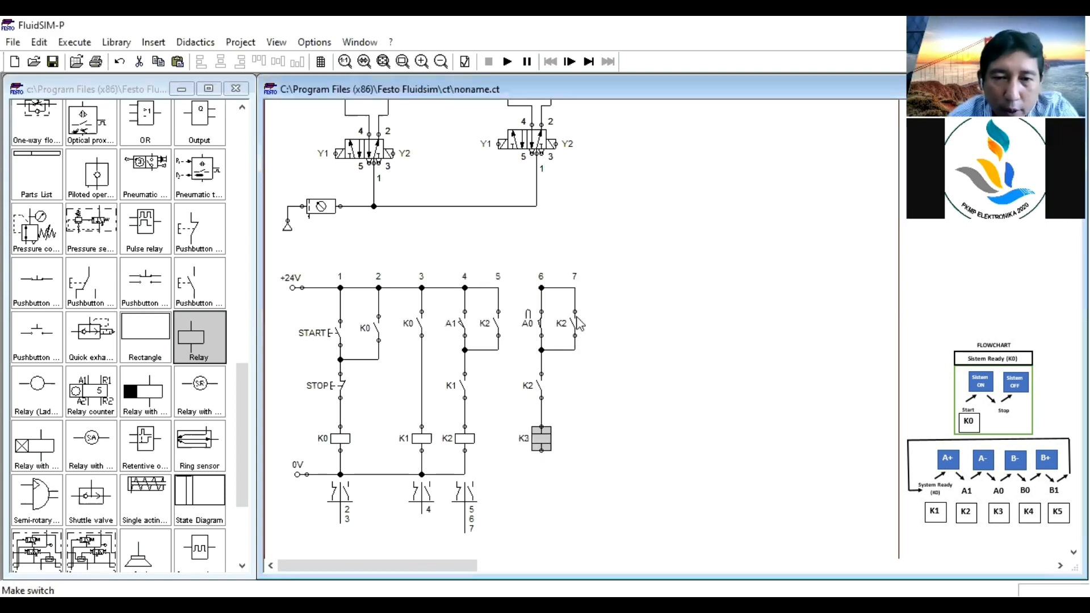
pyautogui.doubleClick(578, 323)
pyautogui.write('K3')
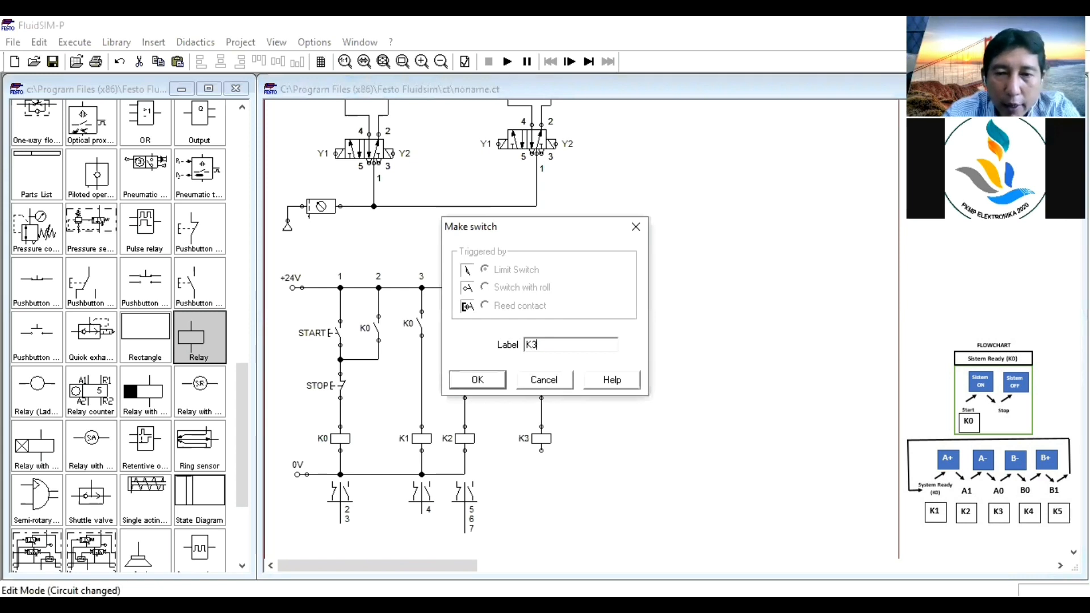
pyautogui.press('Return')
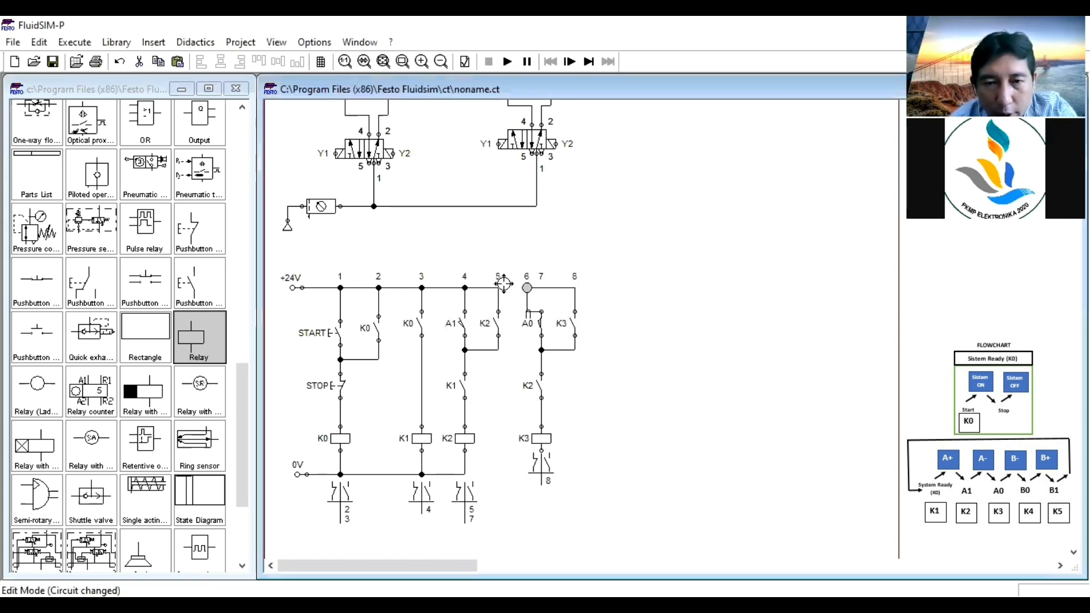
# Wire the sixth and seventh branches to the +24V line and connect relay K3 to the 0V line
pyautogui.moveTo(500, 283); pyautogui.dragTo(541, 288)
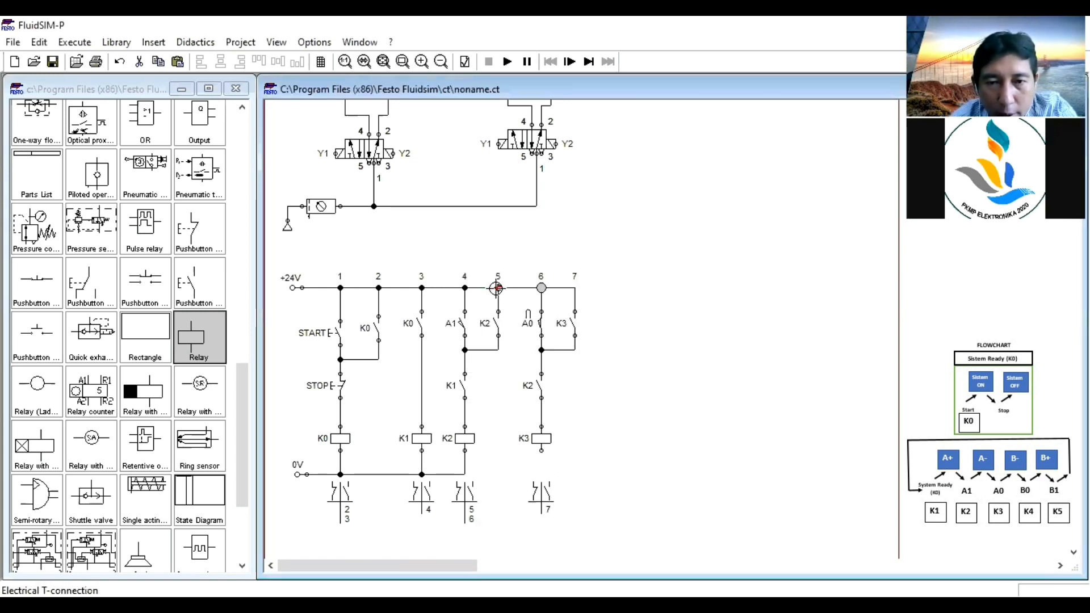
pyautogui.moveTo(541, 450); pyautogui.dragTo(465, 474)
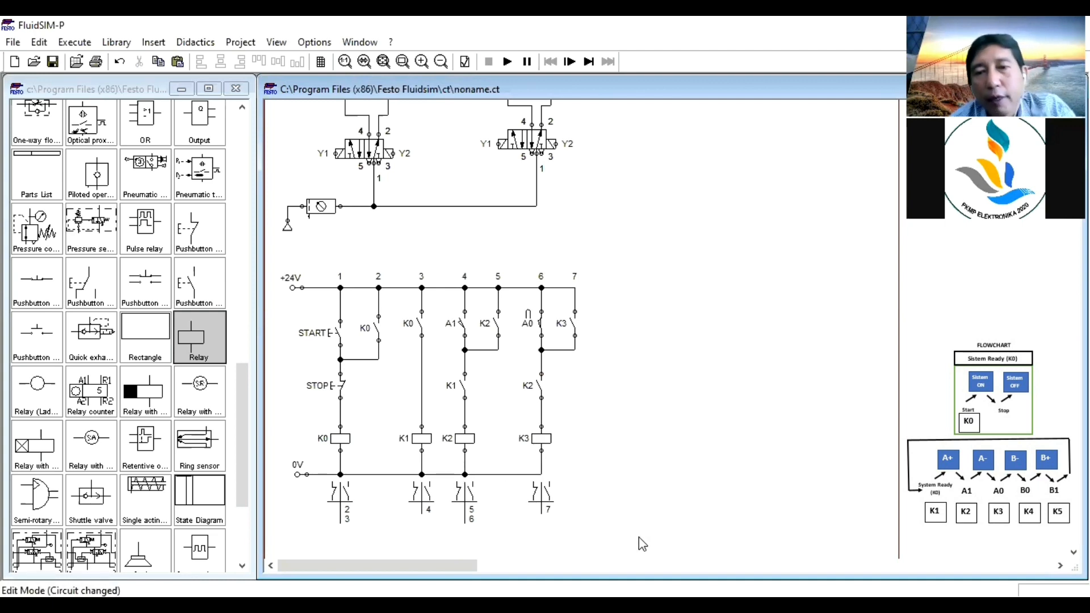
# Duplicate the sixth and seventh branches, including relay K3, and place the copy beside them as level eighth and ninth branches
pyautogui.moveTo(628, 259); pyautogui.dragTo(525, 509)
pyautogui.hotkey('ctrl', 'c')
pyautogui.hotkey('ctrl', 'v')
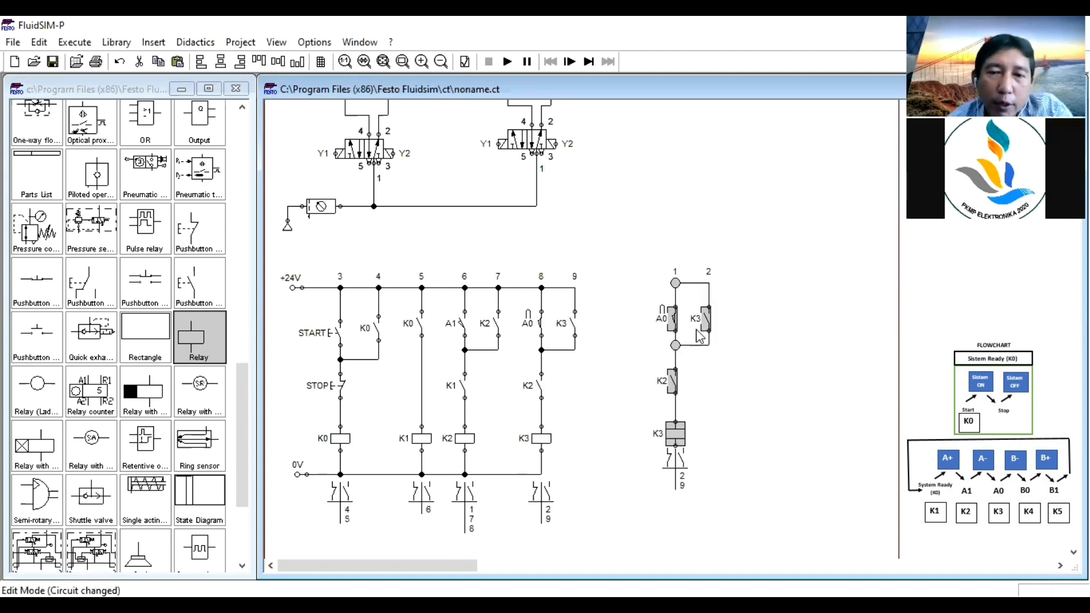
pyautogui.moveTo(661, 320); pyautogui.dragTo(610, 318)
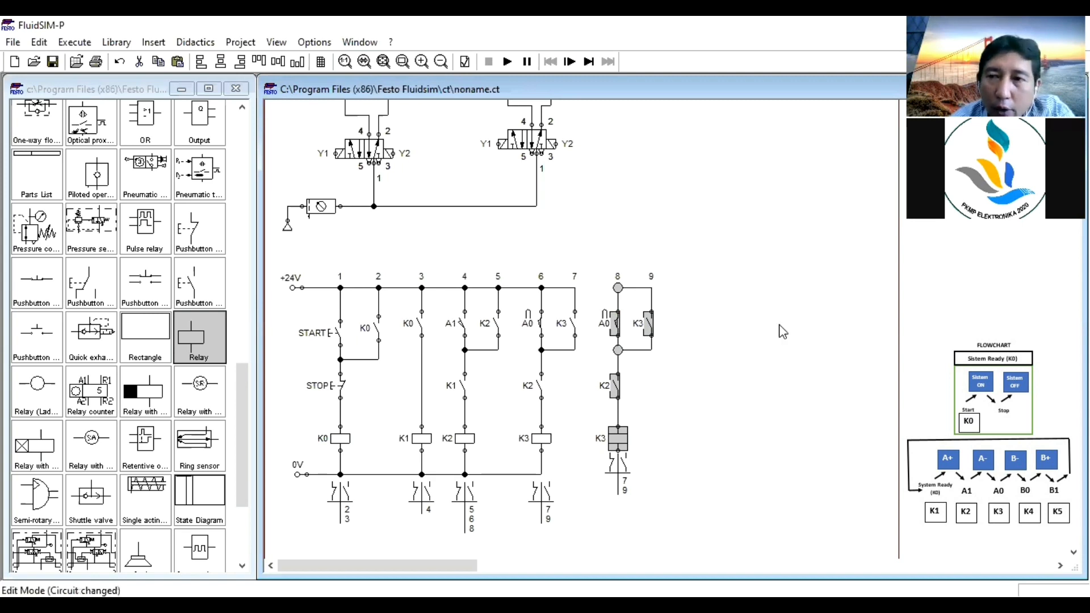
# Relabel the eighth branch's limit switch contact as "B0" and its relay as "K4"
pyautogui.doubleClick(617, 326)
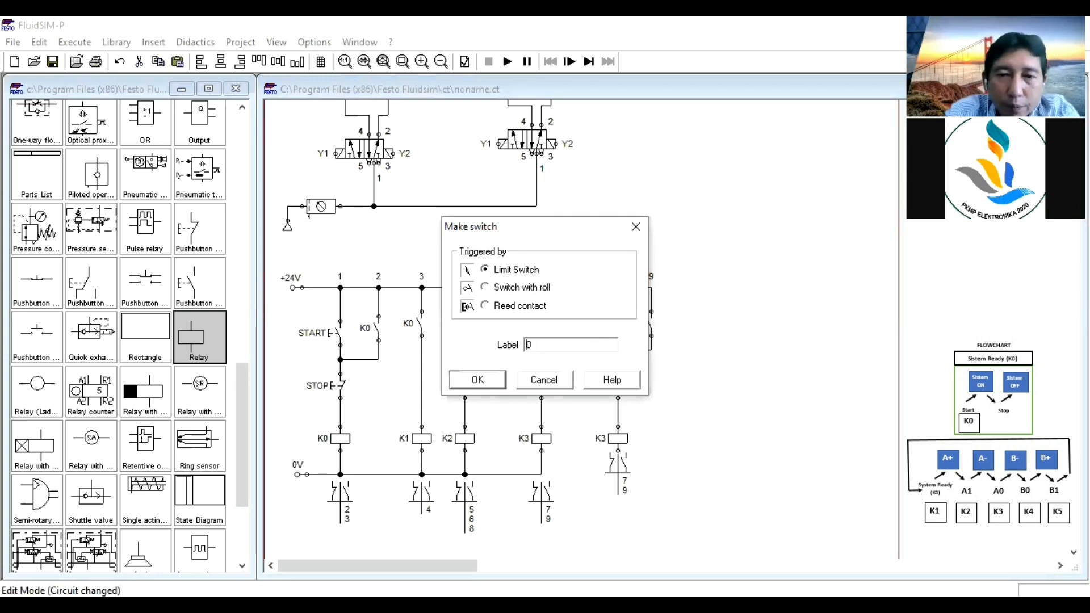
pyautogui.write('B')
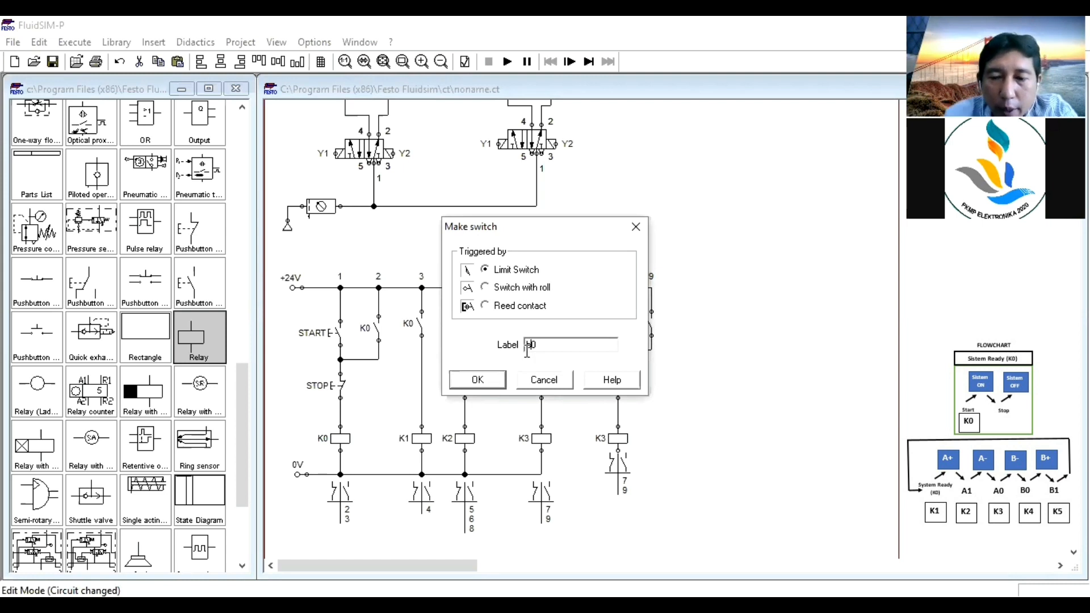
pyautogui.click(486, 380)
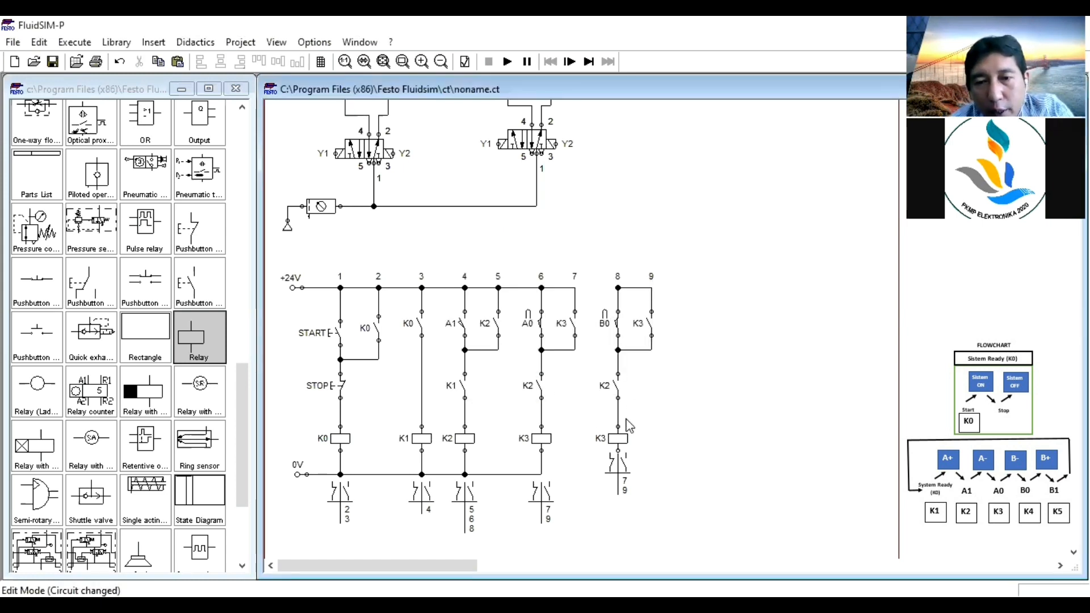
pyautogui.doubleClick(612, 439)
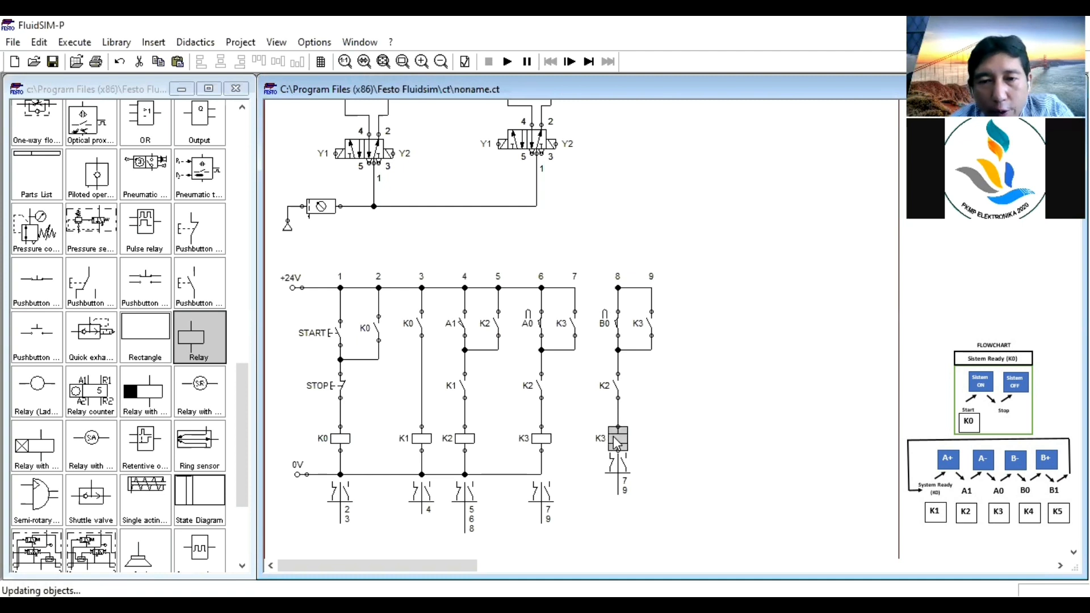
pyautogui.write('K4')
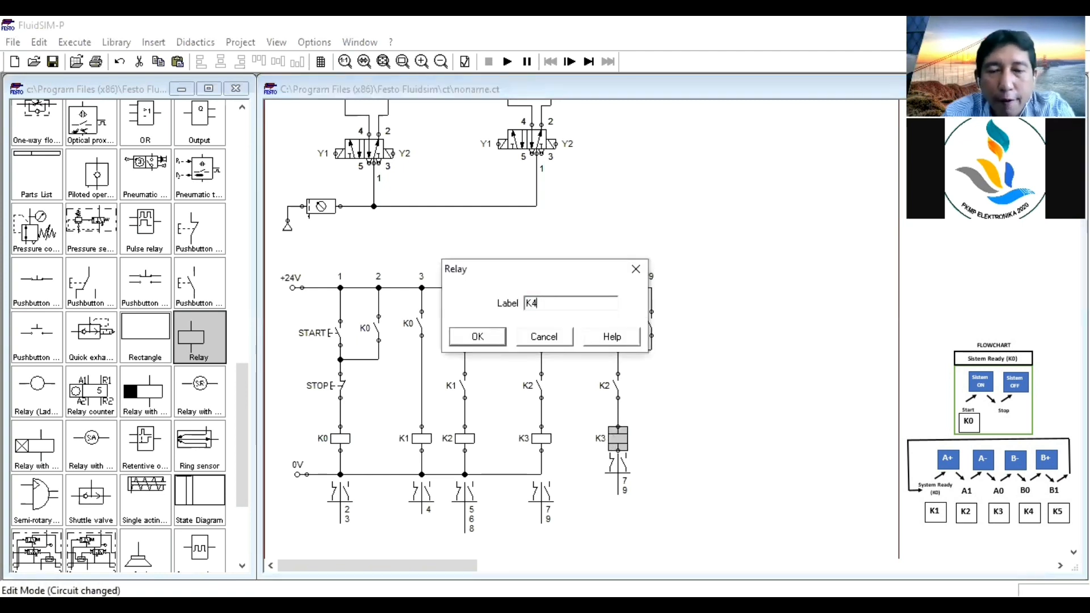
pyautogui.press('Return')
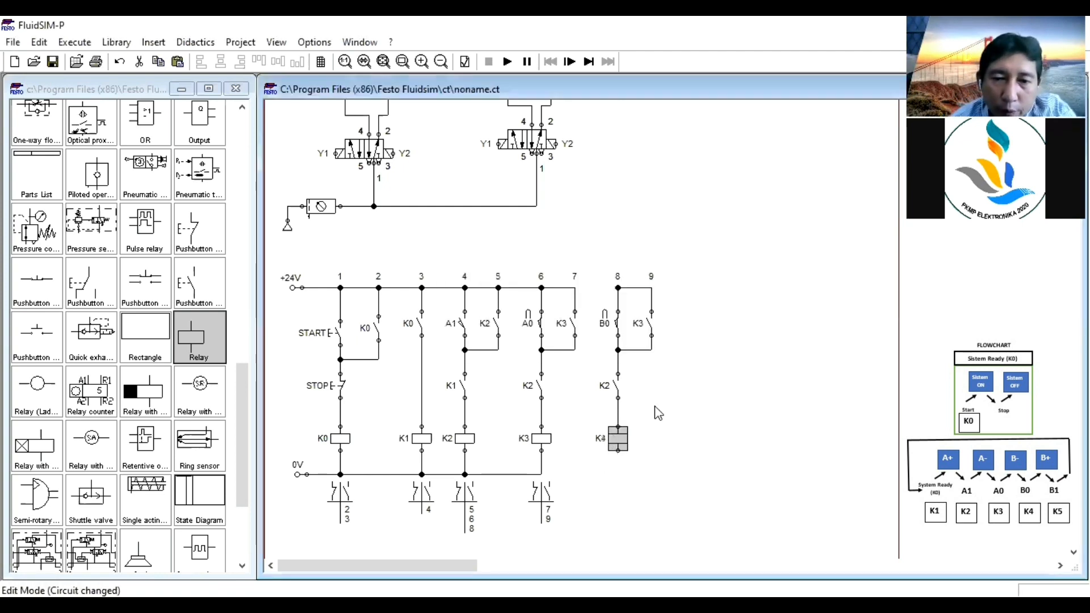
# Relabel the eighth branch's lower contact as "K3" and the ninth branch's holding contact as "K4"
pyautogui.click(621, 391)
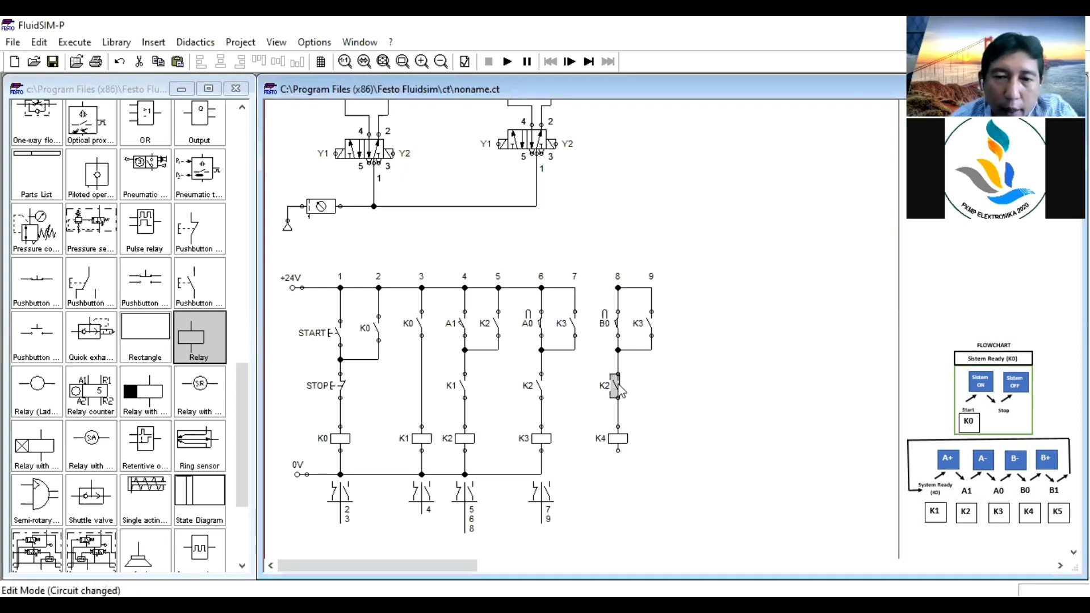
pyautogui.doubleClick(621, 391)
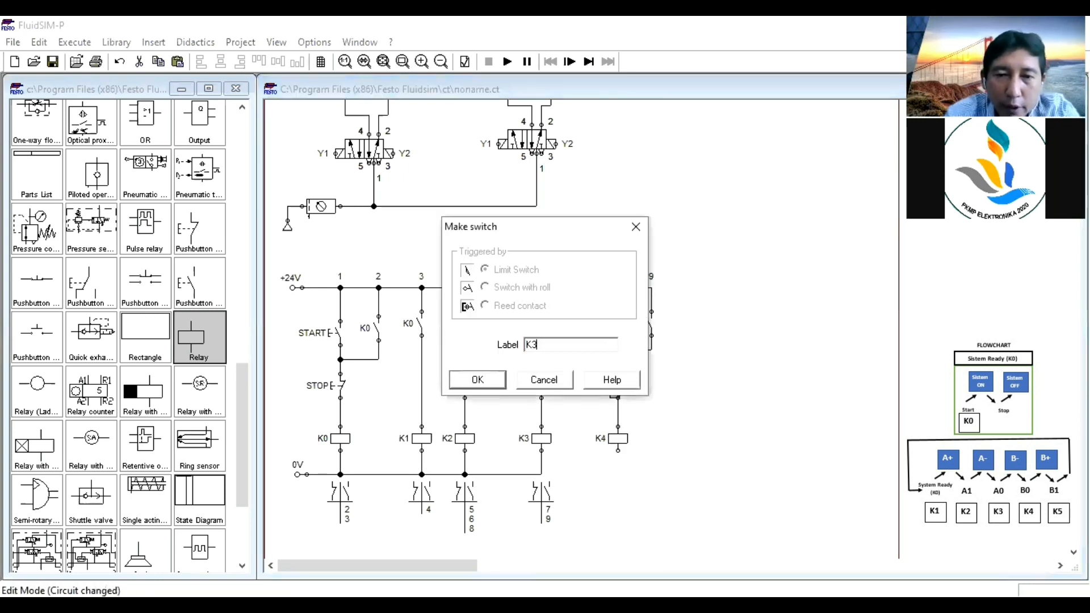
pyautogui.press('Return')
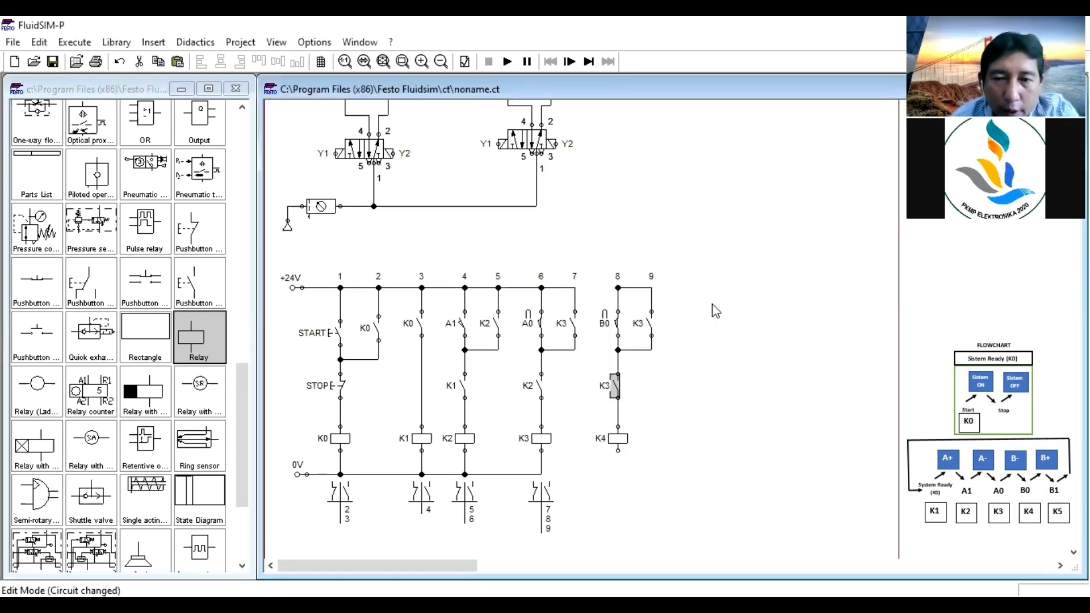
pyautogui.click(650, 324)
pyautogui.doubleClick(651, 325)
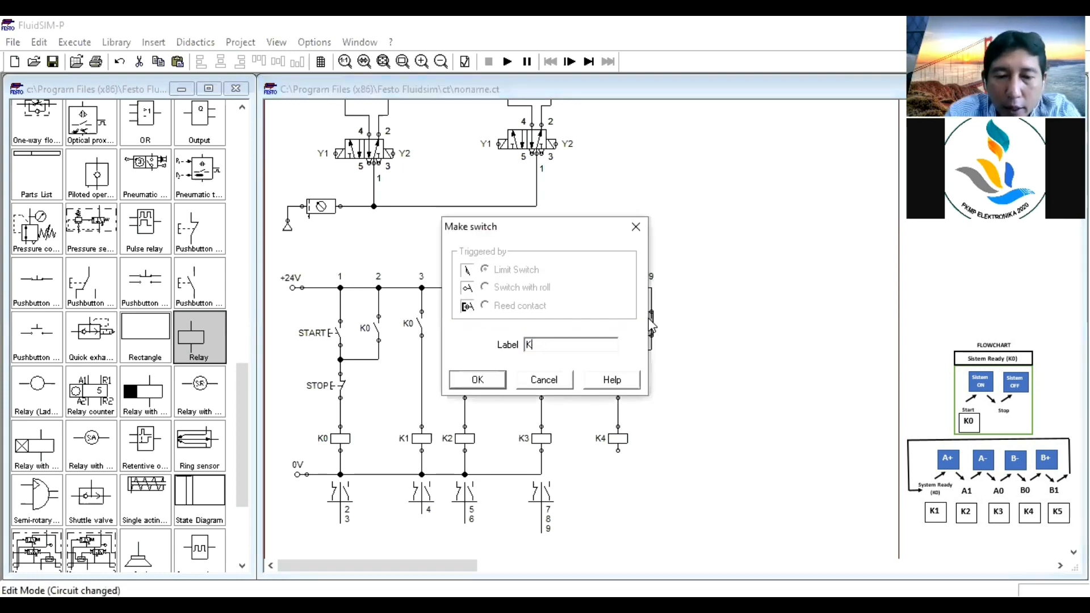
pyautogui.press('Return')
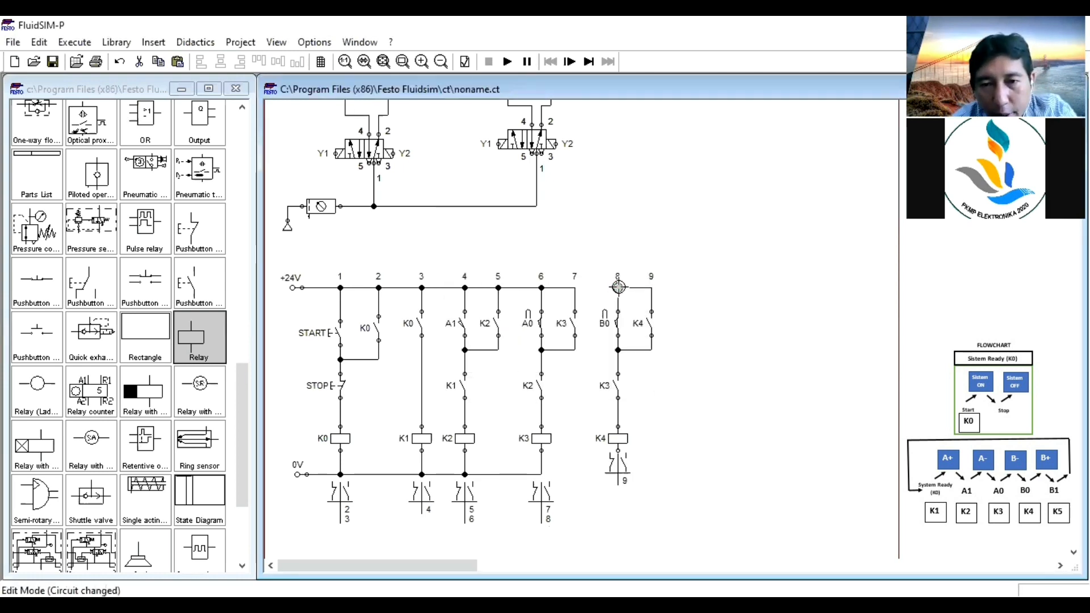
# Wire the eighth and ninth branches to the +24V line and connect relay K4 to the 0V line
pyautogui.moveTo(586, 284); pyautogui.dragTo(575, 287)
pyautogui.hotkey('ctrl', 'z')
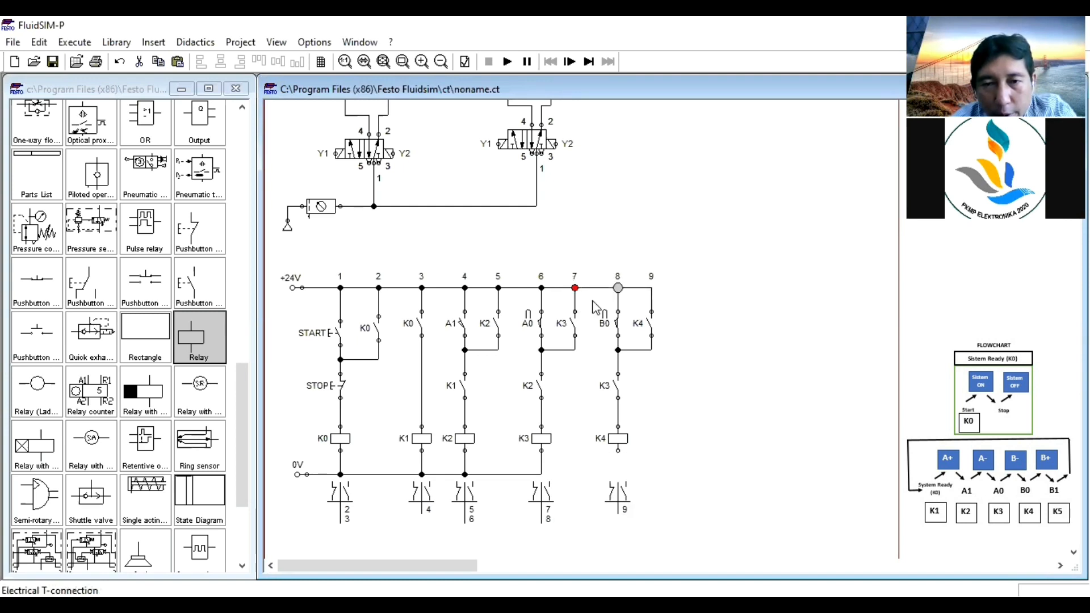
pyautogui.moveTo(618, 450); pyautogui.dragTo(541, 474)
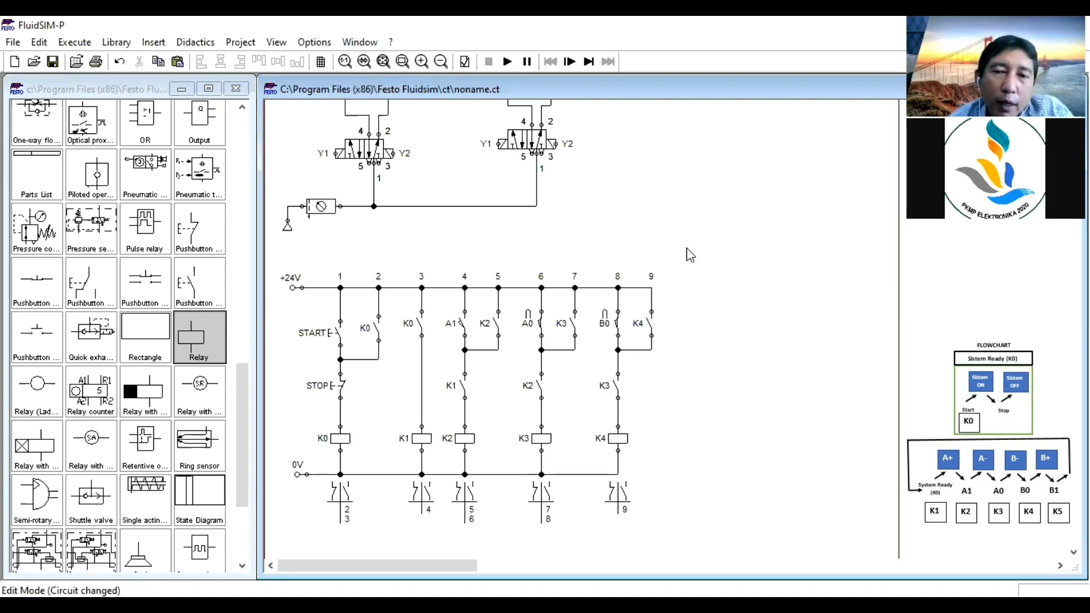
# Duplicate the eighth and ninth branches, including relay K4, and place the copy beside them as level tenth and eleventh branches
pyautogui.moveTo(693, 242); pyautogui.dragTo(590, 509)
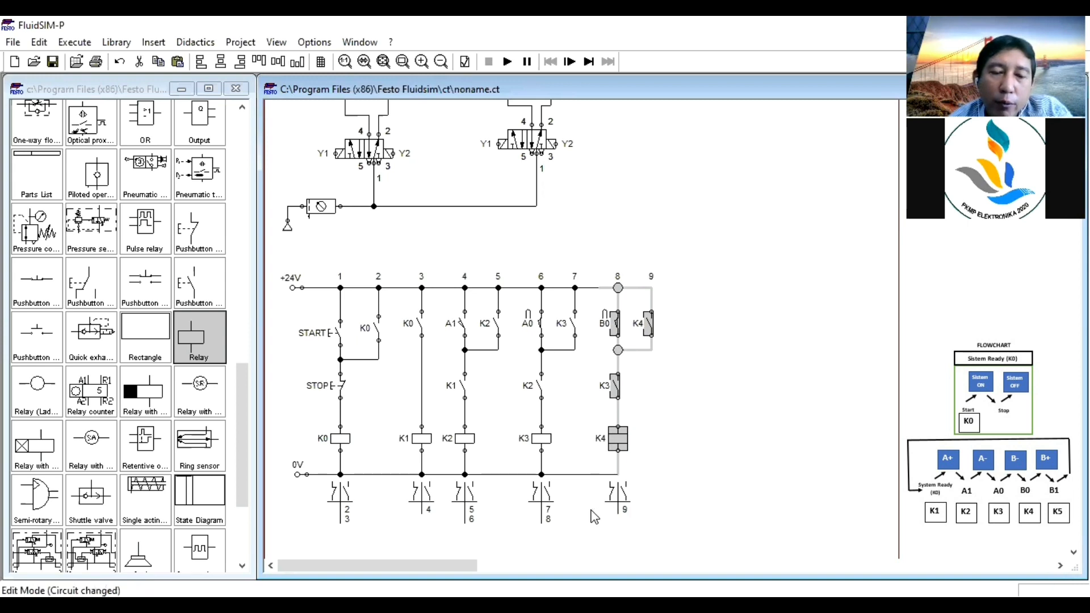
pyautogui.hotkey('ctrl', 'c')
pyautogui.hotkey('ctrl', 'v')
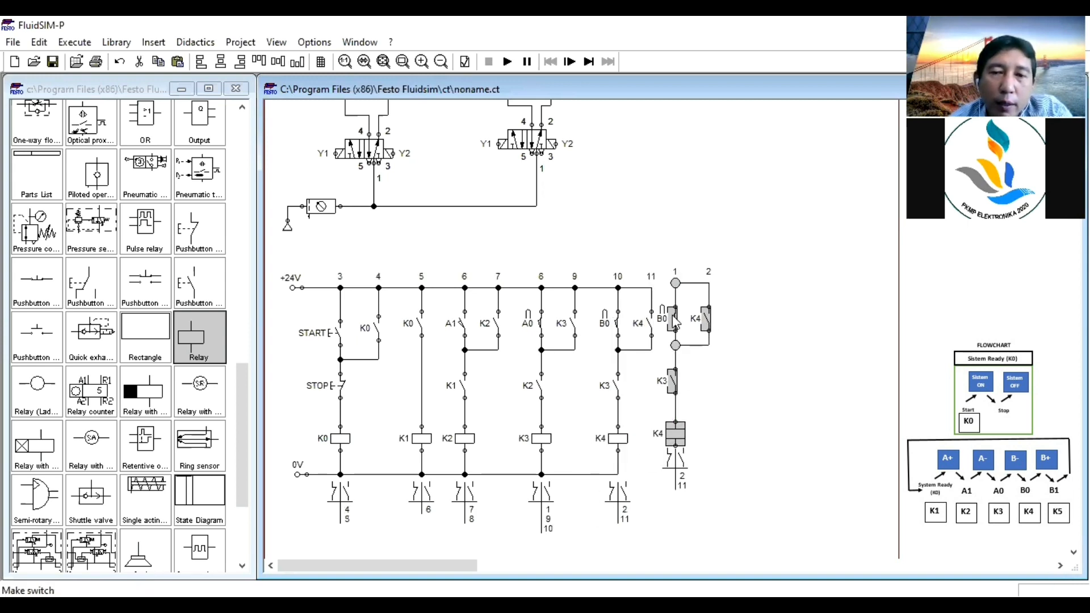
pyautogui.moveTo(672, 314); pyautogui.dragTo(692, 319)
pyautogui.click(754, 377)
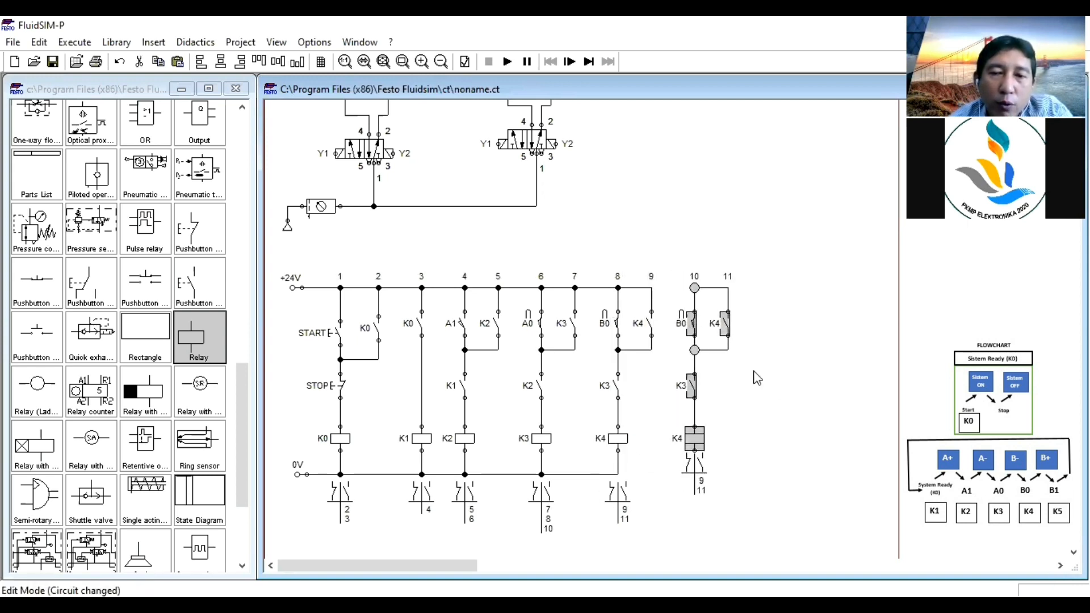
# Relabel the tenth branch's upper limit switch contact as "B1"
pyautogui.click(696, 331)
pyautogui.doubleClick(696, 329)
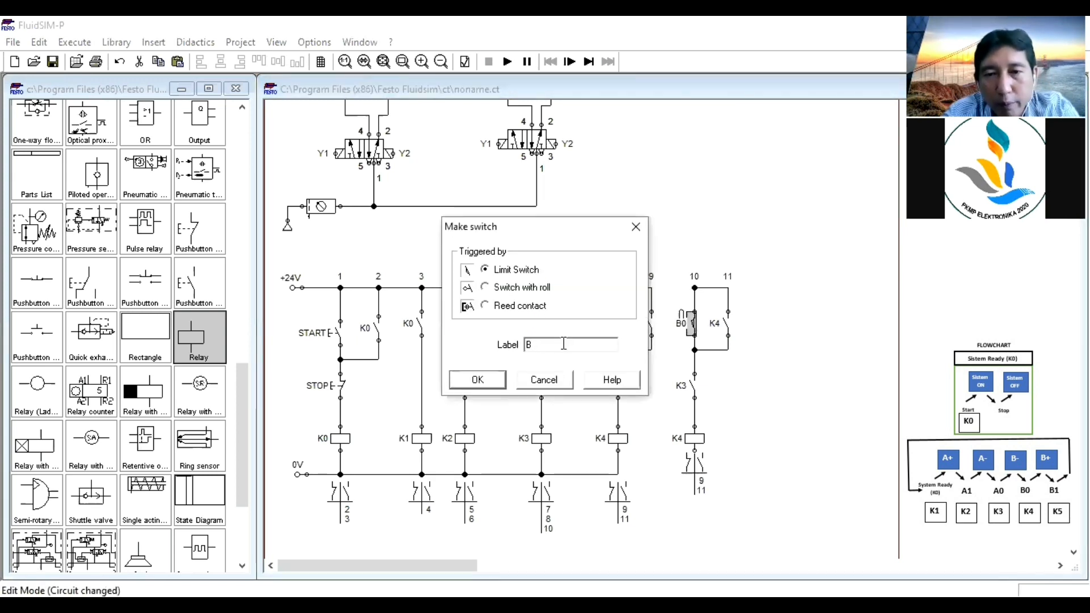
pyautogui.write('1')
pyautogui.press('Return')
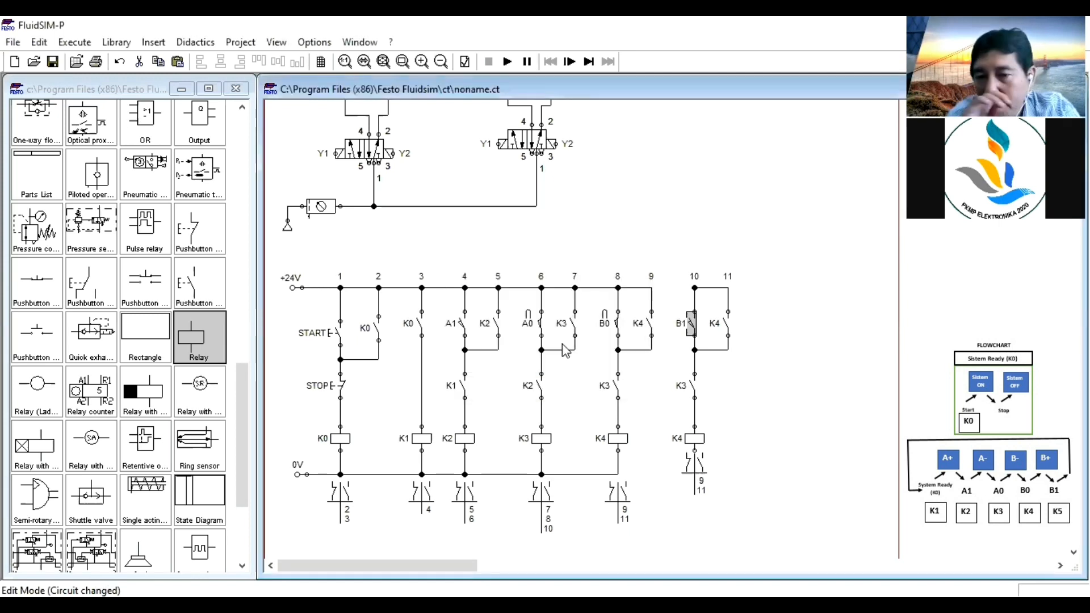
# Wire the tenth and eleventh branches to the +24V line and connect the tenth branch's relay to the 0V line
pyautogui.click(694, 288)
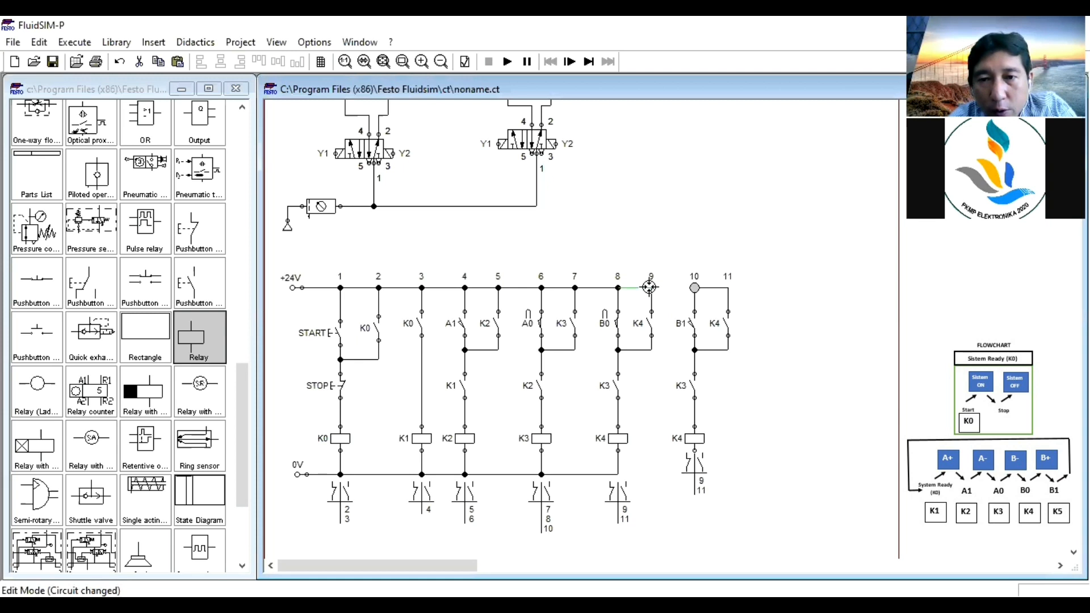
pyautogui.moveTo(648, 287); pyautogui.dragTo(694, 288)
pyautogui.click(694, 450)
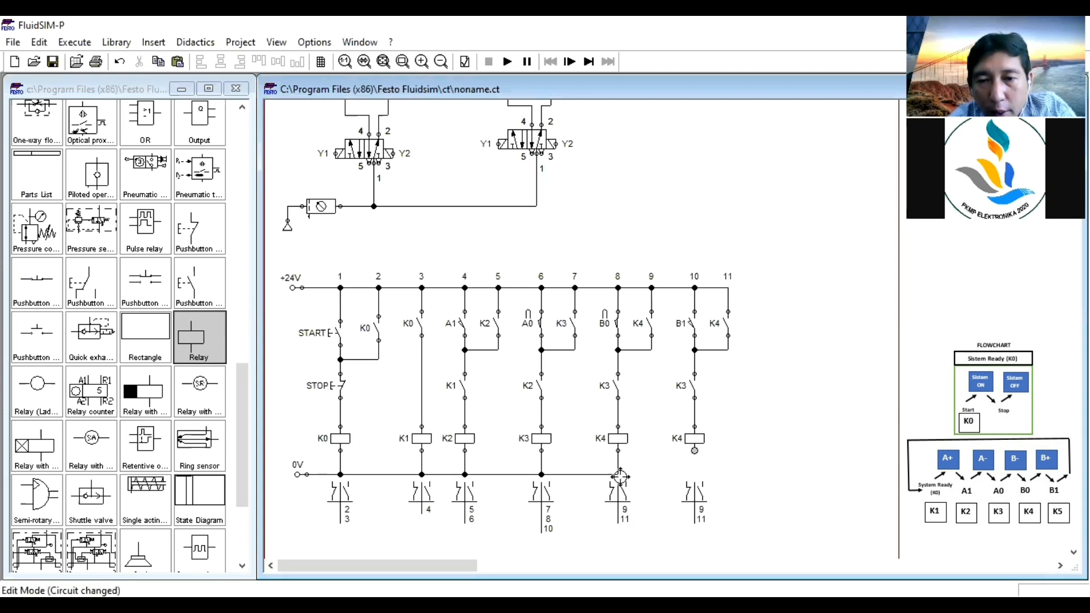
pyautogui.moveTo(619, 475); pyautogui.dragTo(693, 450)
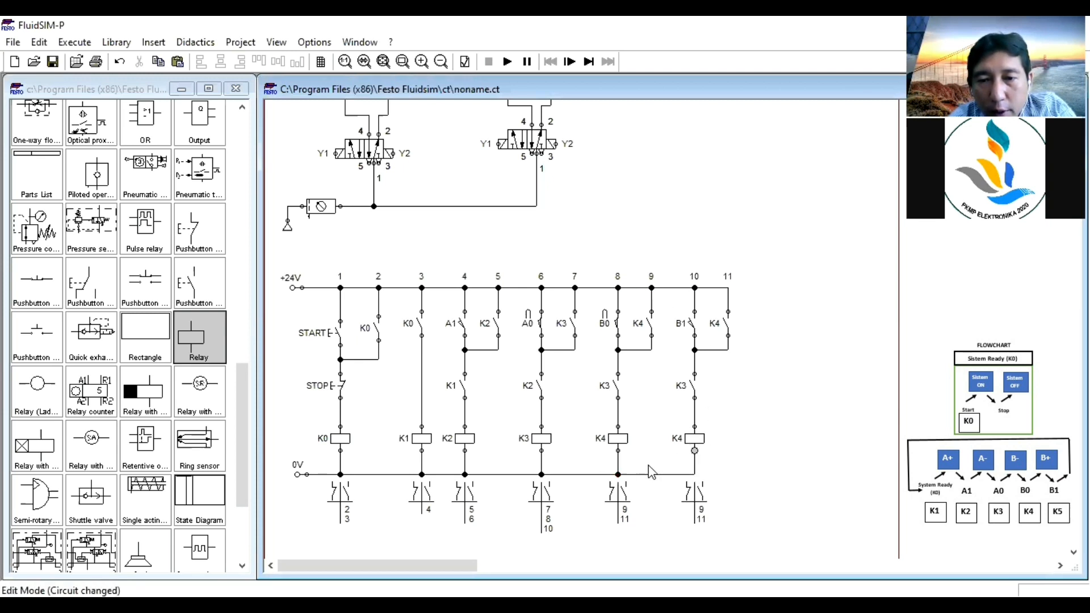
# Relabel the tenth branch's relay as "K5" and its lower contact as "K4"
pyautogui.doubleClick(691, 443)
pyautogui.press('BackSpace')
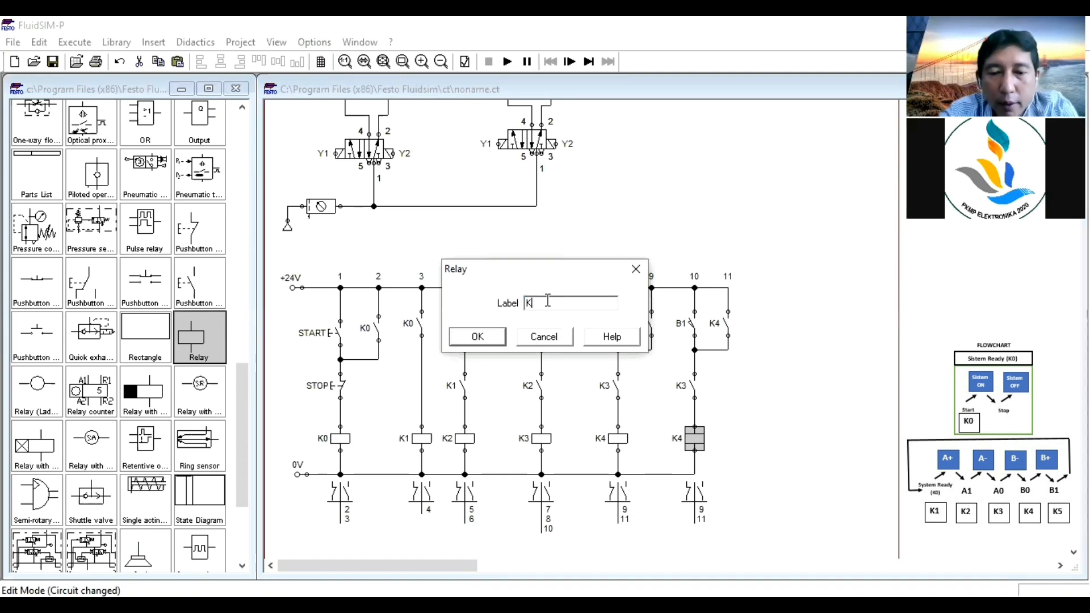
pyautogui.press('Return')
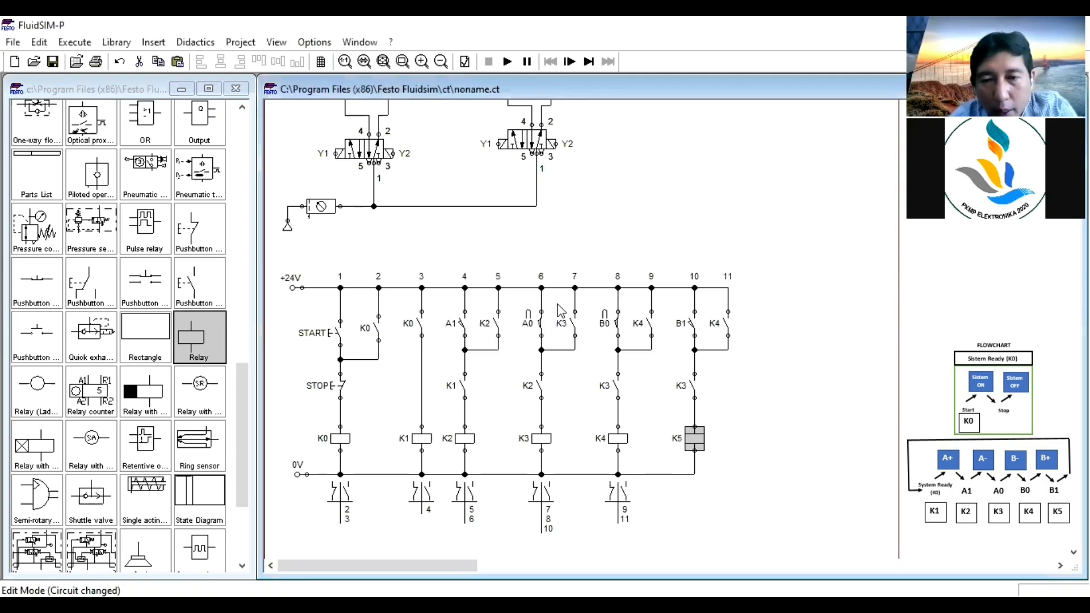
pyautogui.click(689, 386)
pyautogui.doubleClick(689, 389)
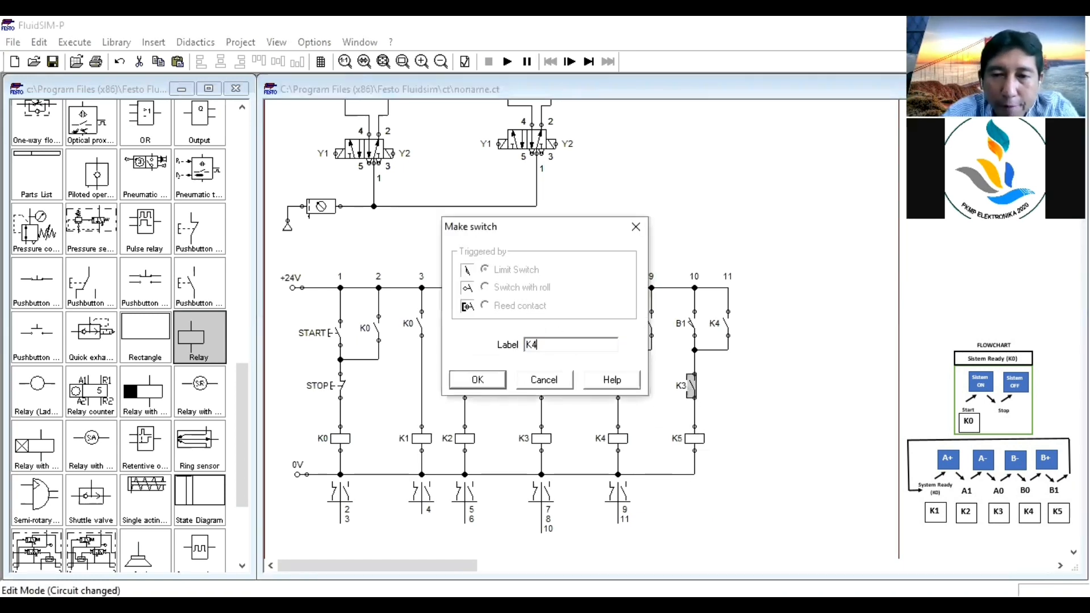
pyautogui.write('K4')
pyautogui.press('Return')
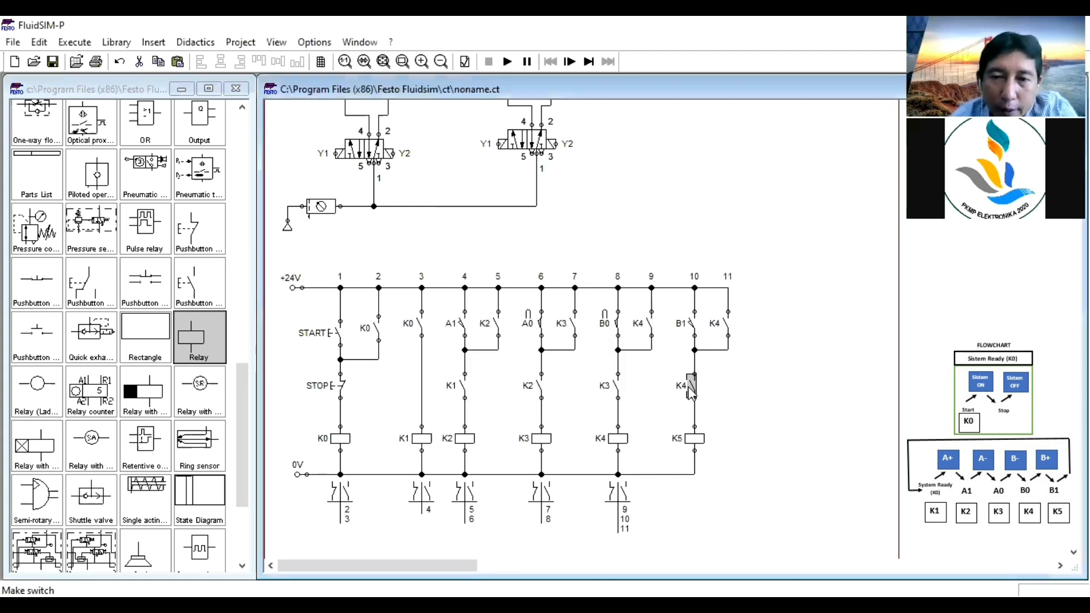
# Relabel the eleventh branch's holding contact as "K5"
pyautogui.doubleClick(727, 323)
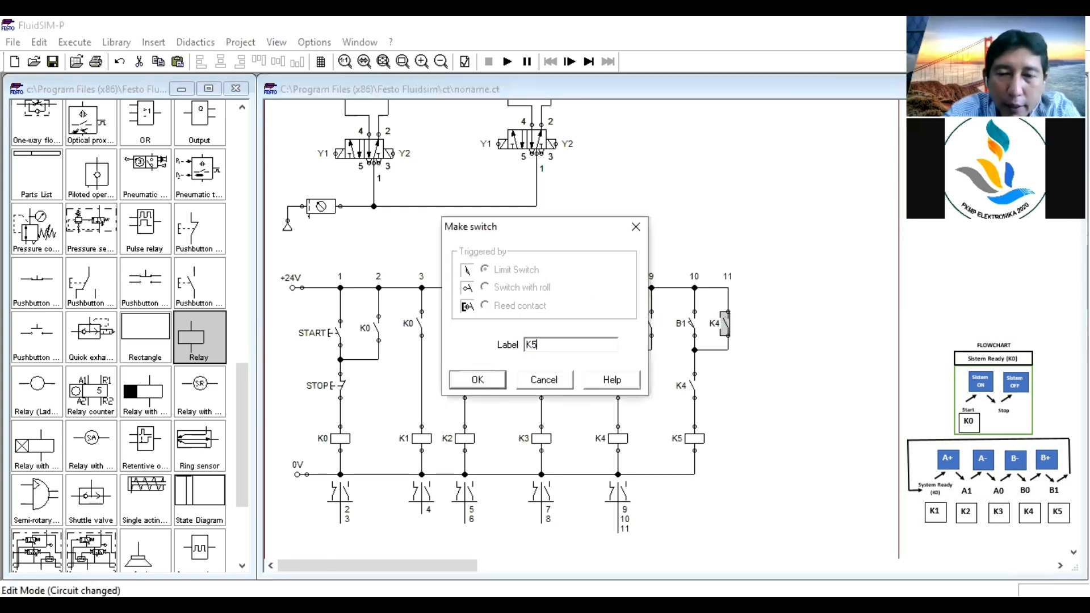
pyautogui.write('K5')
pyautogui.press('Return')
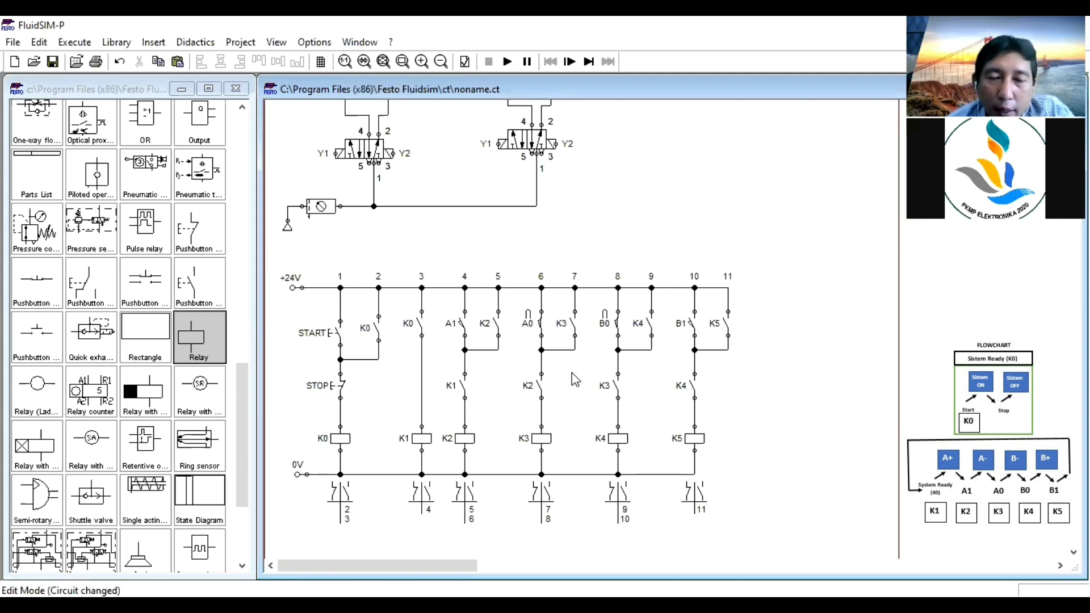
# Copy the third branch with its K0 contact and K1 relay and place the copy as the twelfth branch
pyautogui.moveTo(410, 267); pyautogui.dragTo(443, 513)
pyautogui.hotkey('ctrl', 'c')
pyautogui.hotkey('ctrl', 'v')
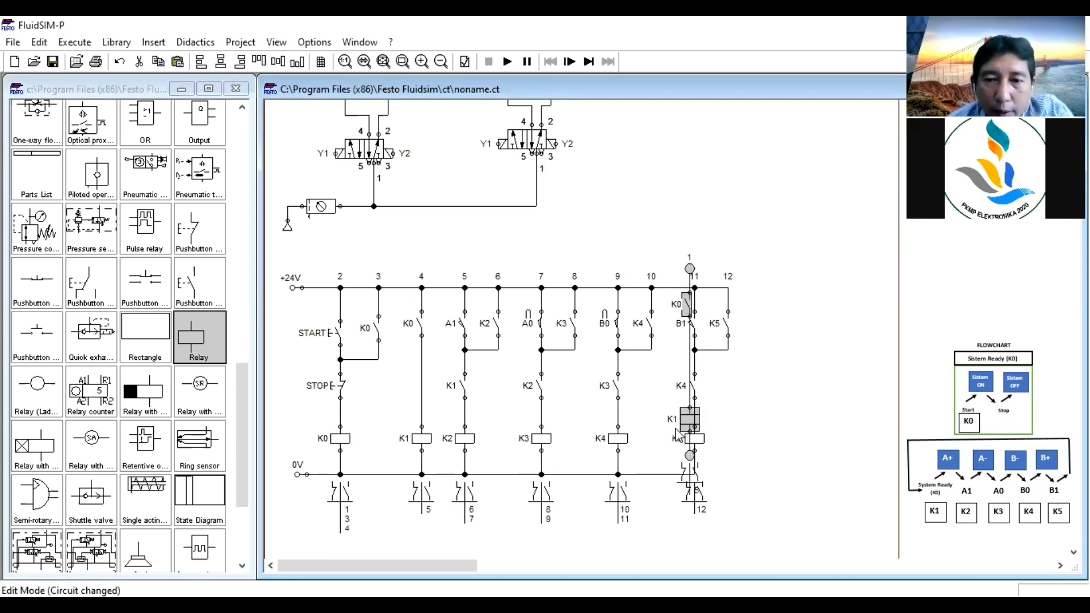
pyautogui.moveTo(693, 427); pyautogui.dragTo(764, 435)
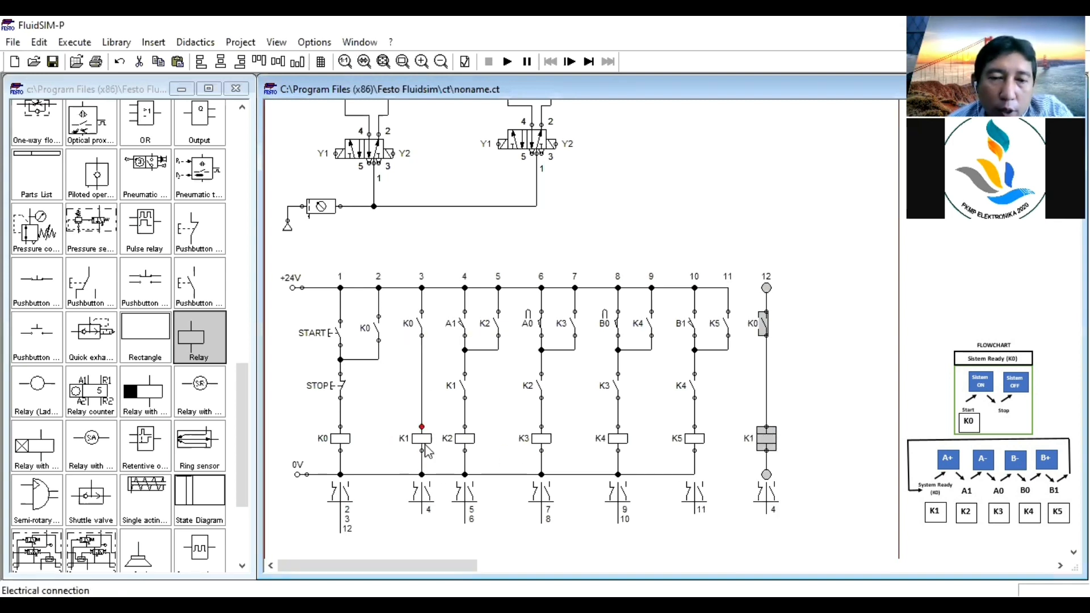
# Relabel the twelfth branch's upper contact as "K1"
pyautogui.click(764, 326)
pyautogui.doubleClick(764, 327)
pyautogui.click(565, 346)
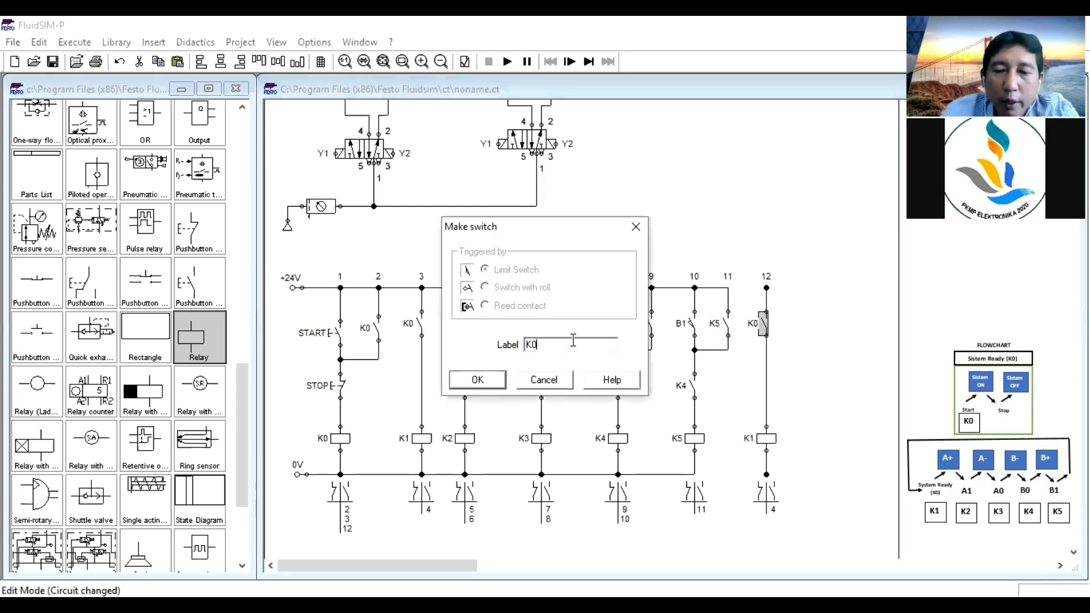
pyautogui.click(477, 379)
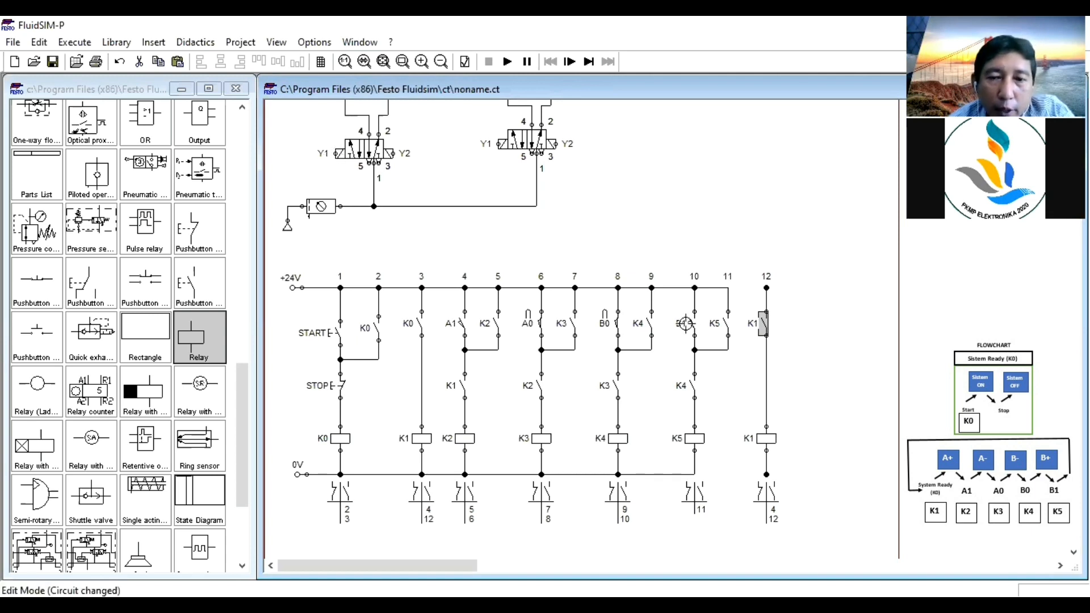
# Set the label of the twelfth branch's relay to "K1"
pyautogui.click(765, 442)
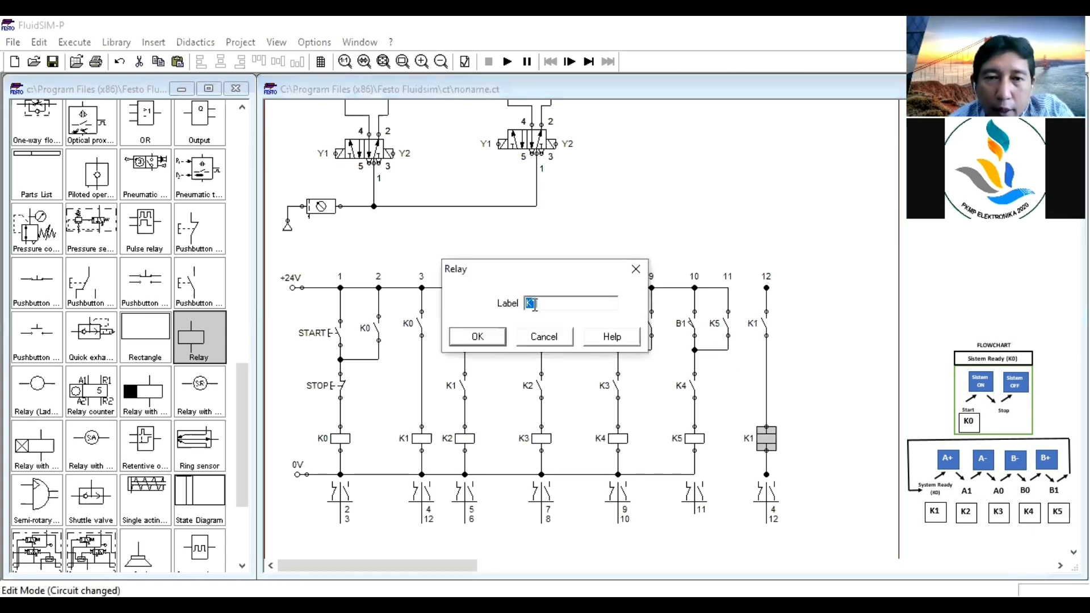
pyautogui.click(551, 305)
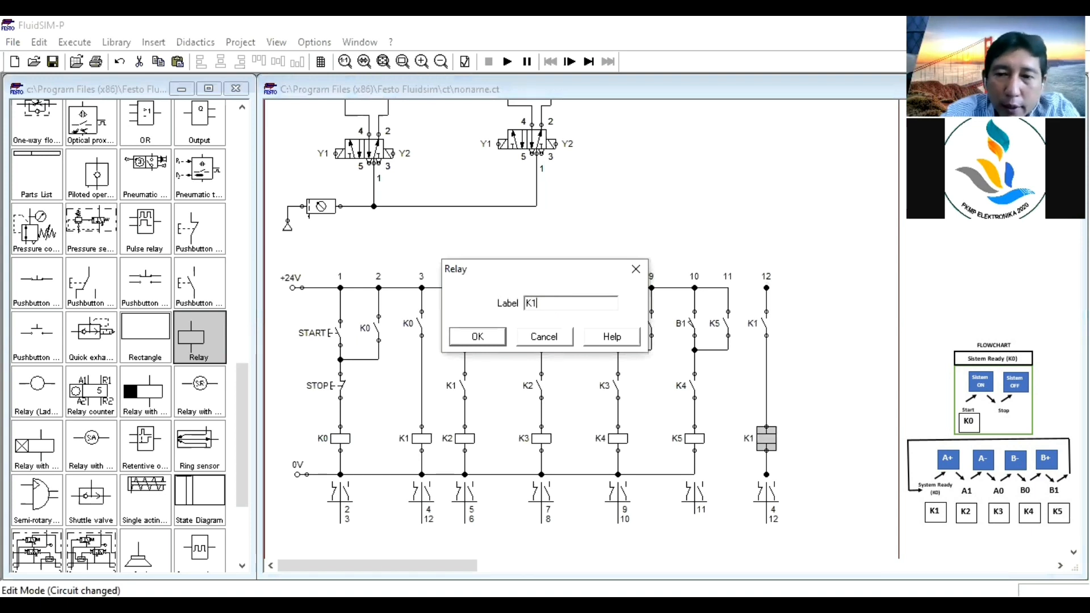
pyautogui.press('Return')
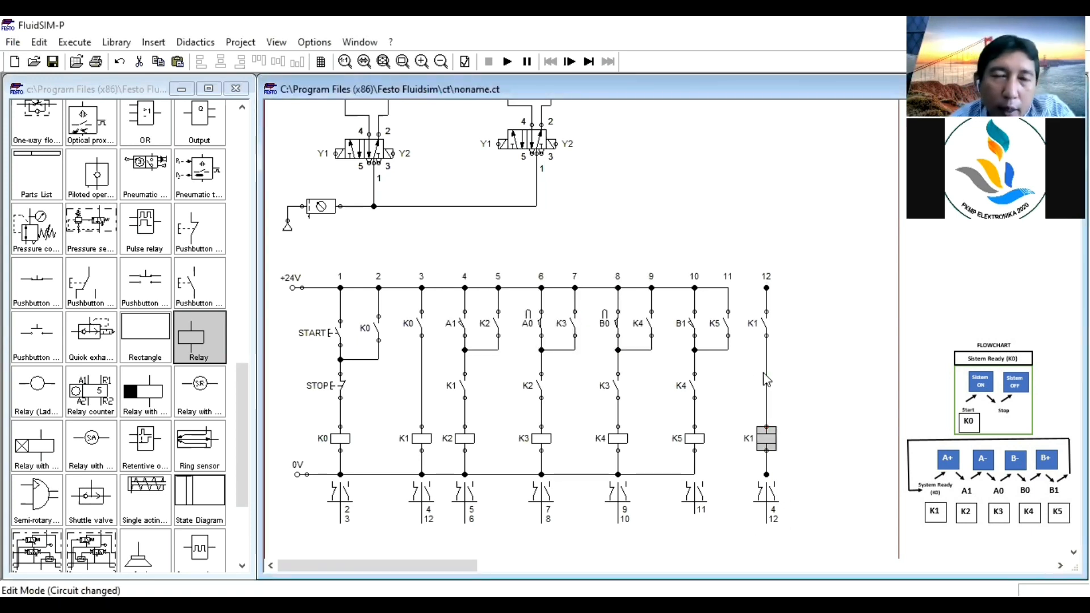
# Delete the wire between the contact and the relay in the twelfth branch
pyautogui.scroll(3, 825, 390)
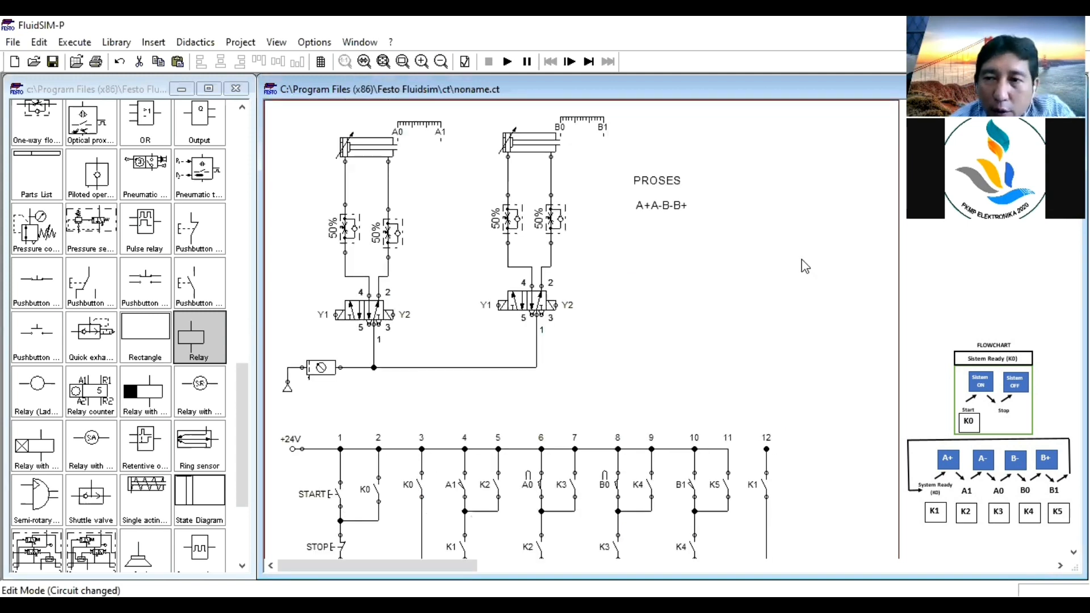
pyautogui.scroll(-3, 825, 390)
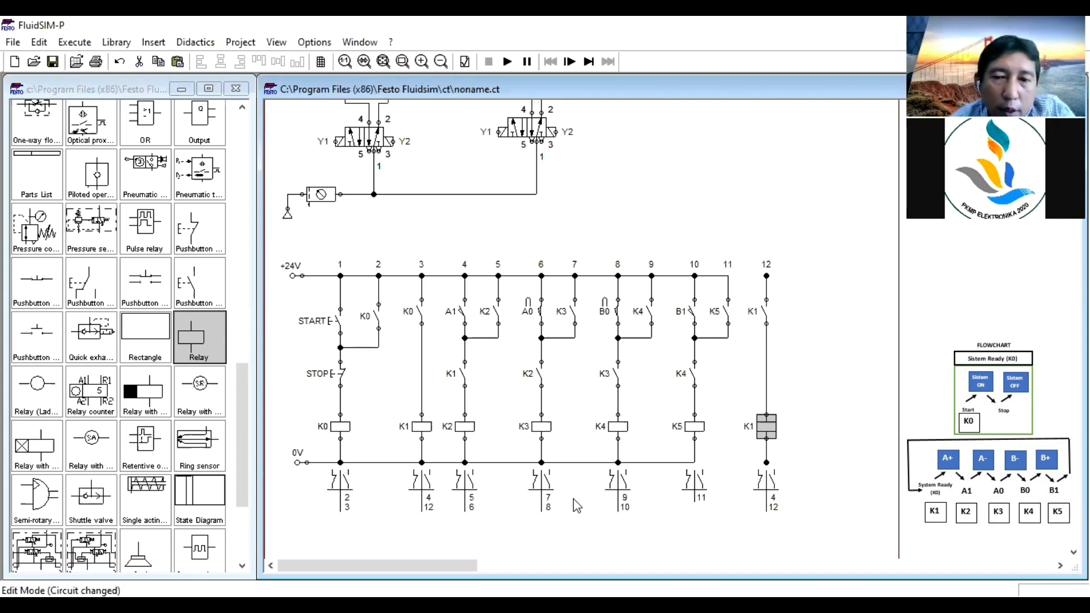
pyautogui.click(765, 346)
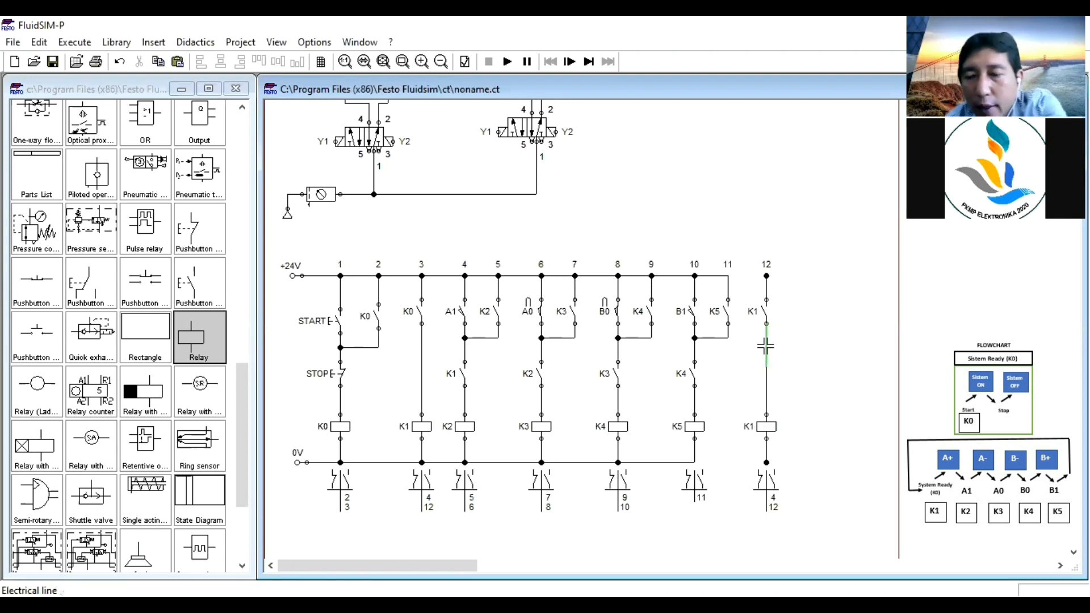
pyautogui.press('Delete')
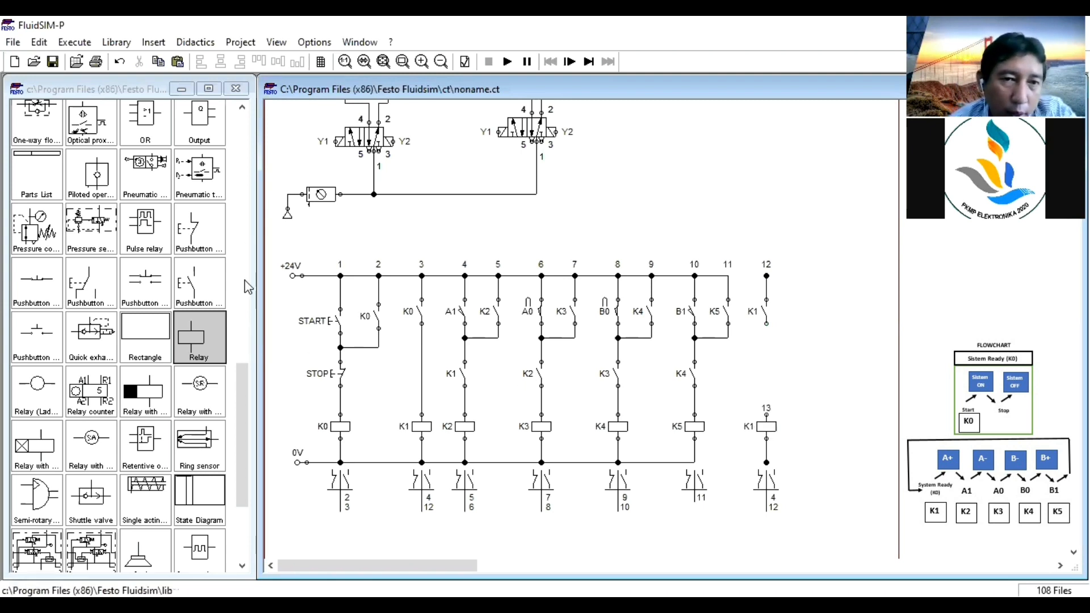
# Add a break switch to the twelfth branch and wire it between the K1 contact and the relay below
pyautogui.moveTo(249, 377); pyautogui.dragTo(272, 177)
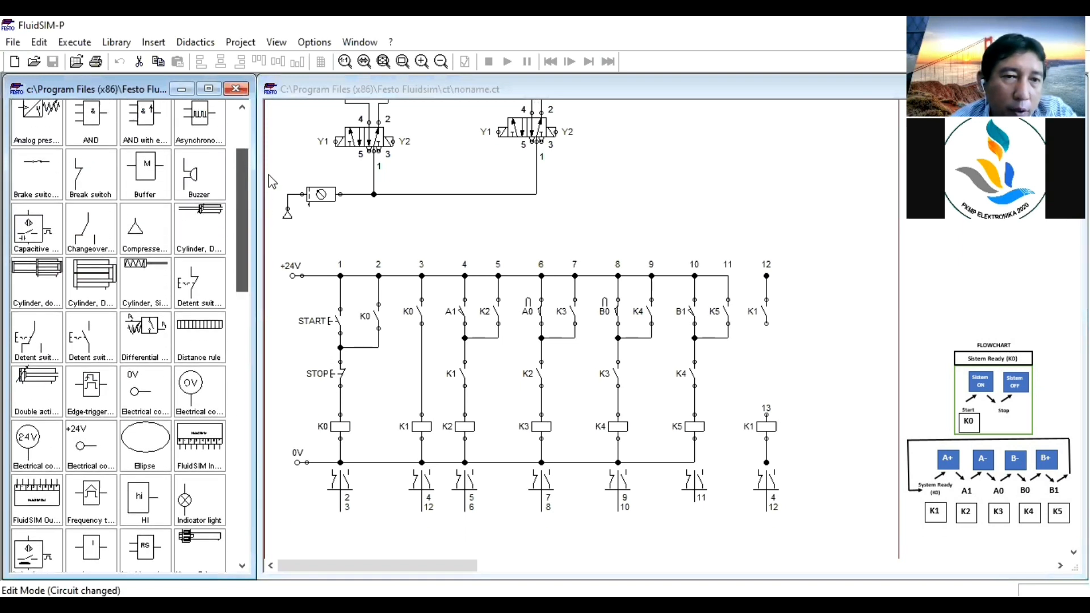
pyautogui.moveTo(99, 185); pyautogui.dragTo(765, 371)
pyautogui.click(791, 376)
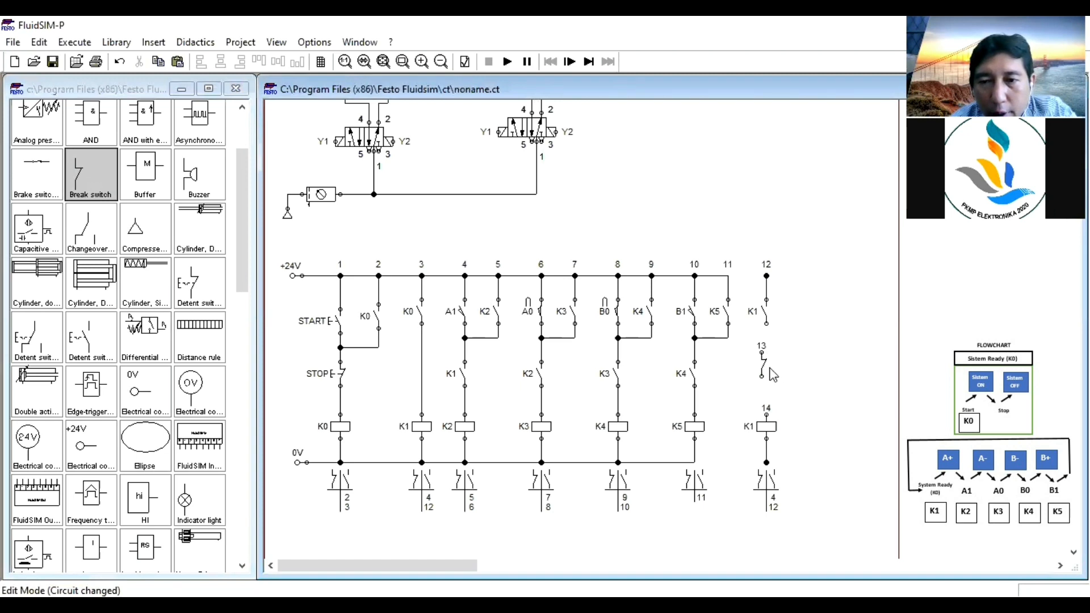
pyautogui.moveTo(761, 365); pyautogui.dragTo(766, 324)
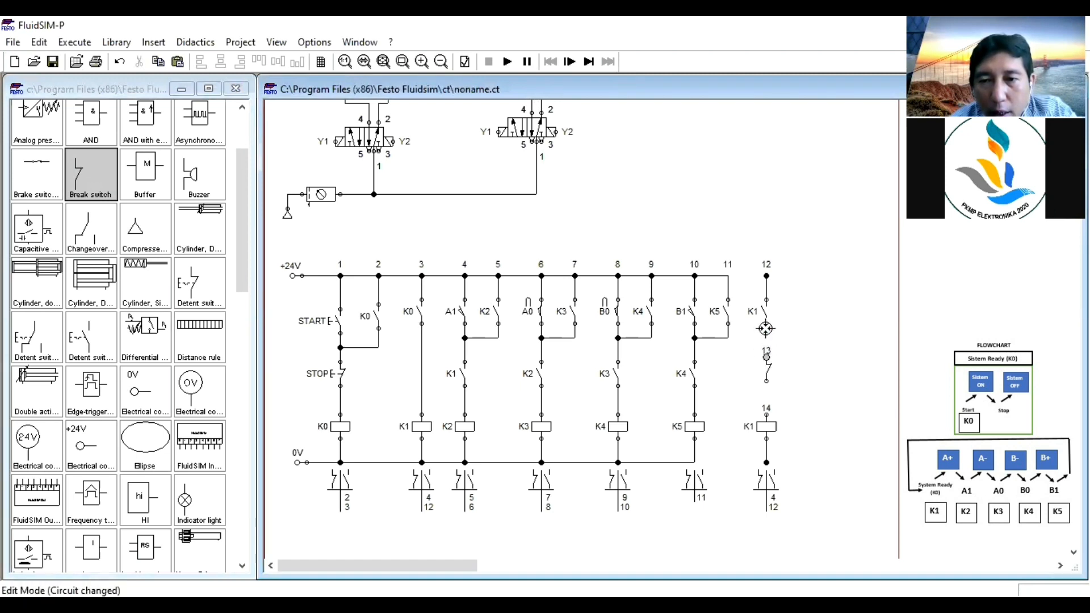
pyautogui.moveTo(765, 410); pyautogui.dragTo(766, 381)
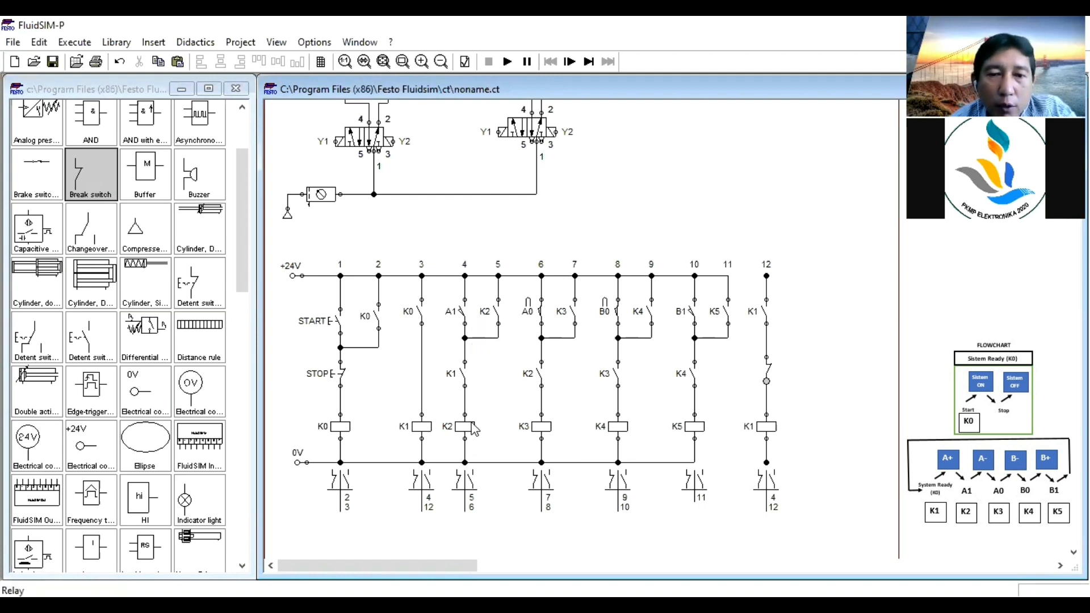
# Label the twelfth branch's break switch "K2"
pyautogui.doubleClick(766, 369)
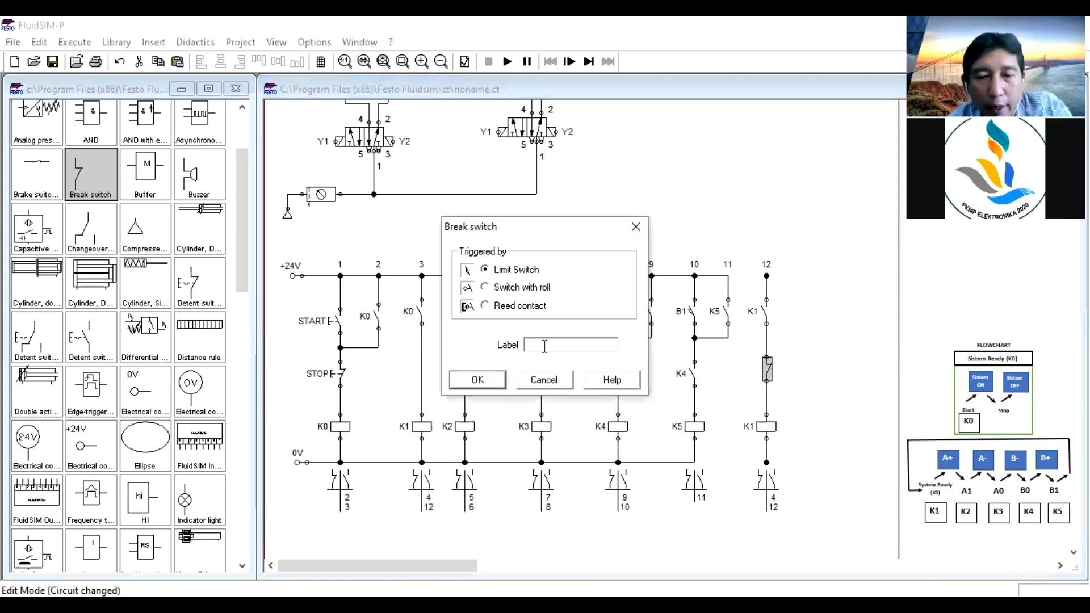
pyautogui.write('K2')
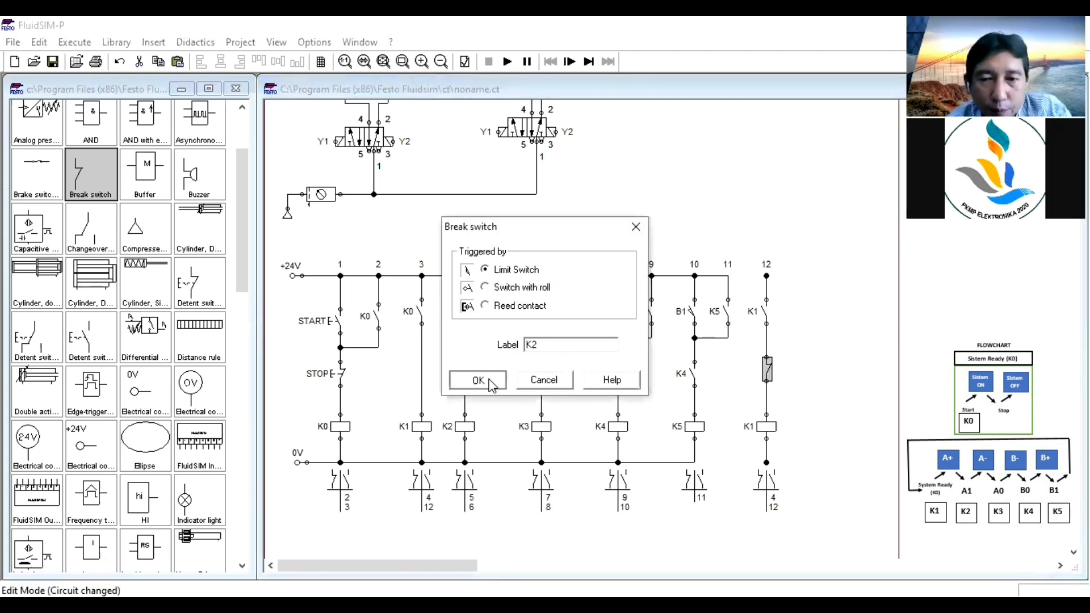
pyautogui.click(503, 383)
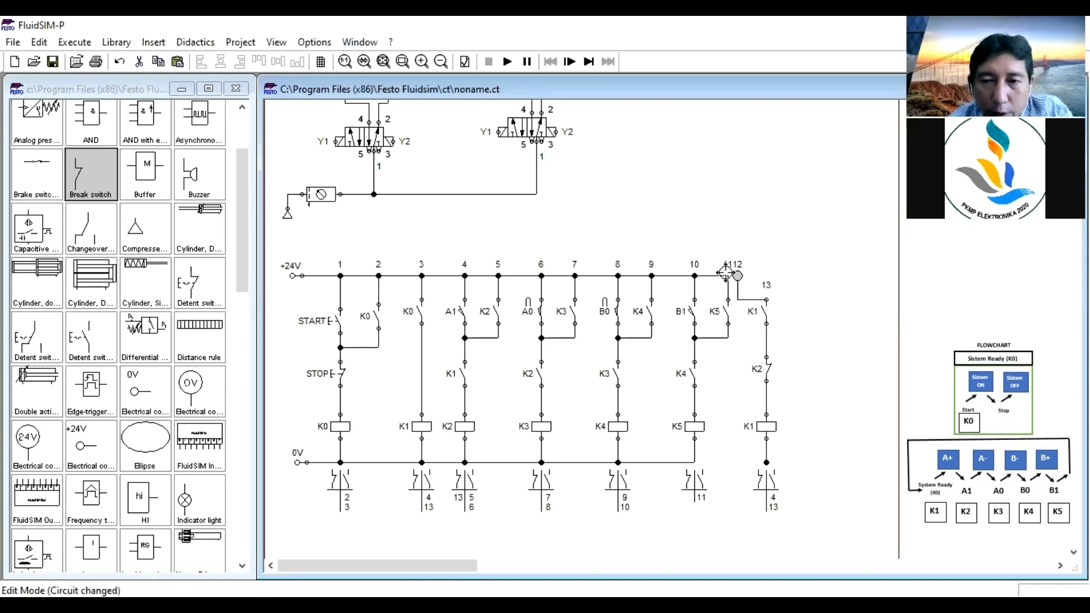
# Wire the twelfth branch to the +24V and 0V lines, extending both from the neighbouring branches
pyautogui.moveTo(727, 276); pyautogui.dragTo(727, 275)
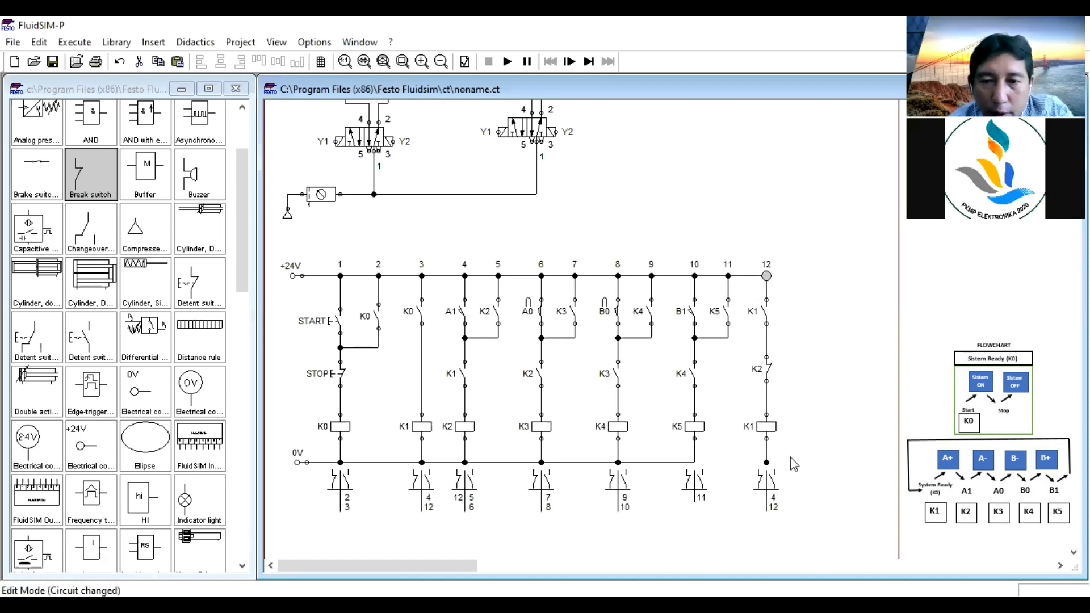
pyautogui.moveTo(766, 463); pyautogui.dragTo(690, 459)
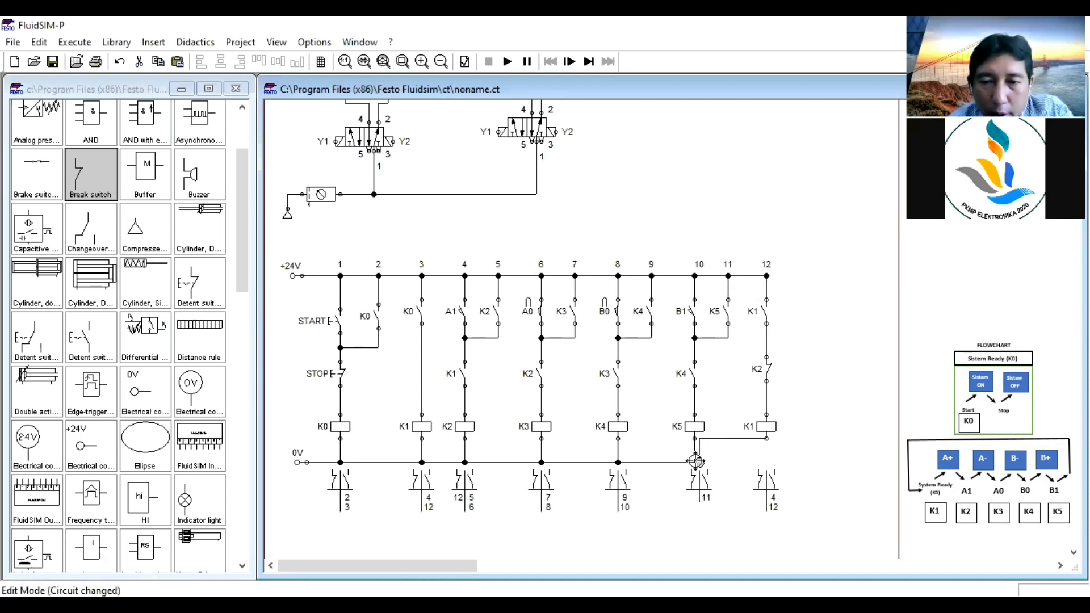
pyautogui.hotkey('ctrl', 'z')
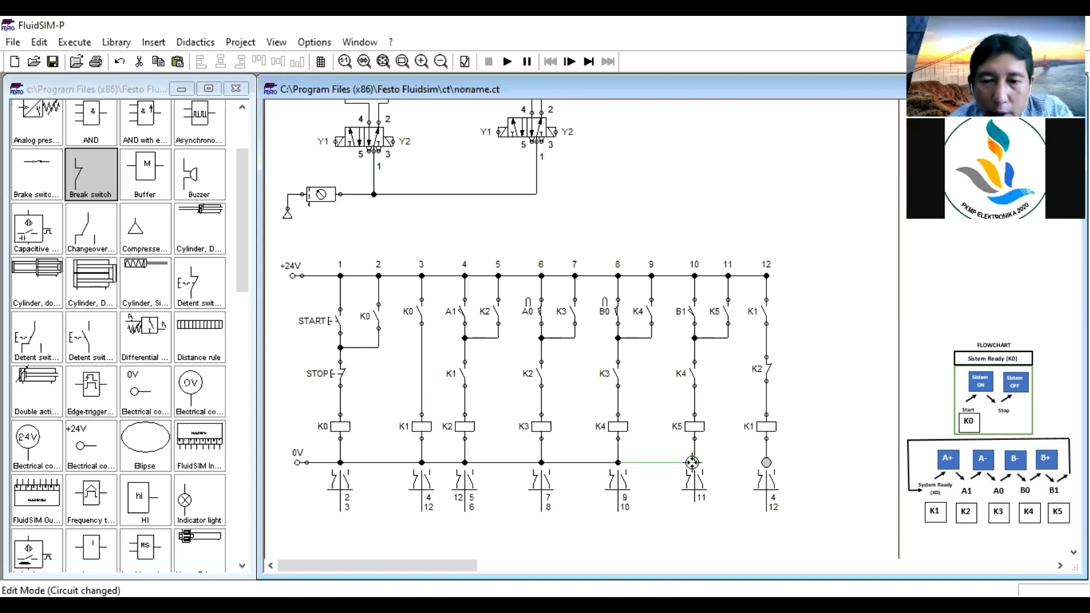
pyautogui.moveTo(692, 462); pyautogui.dragTo(692, 462)
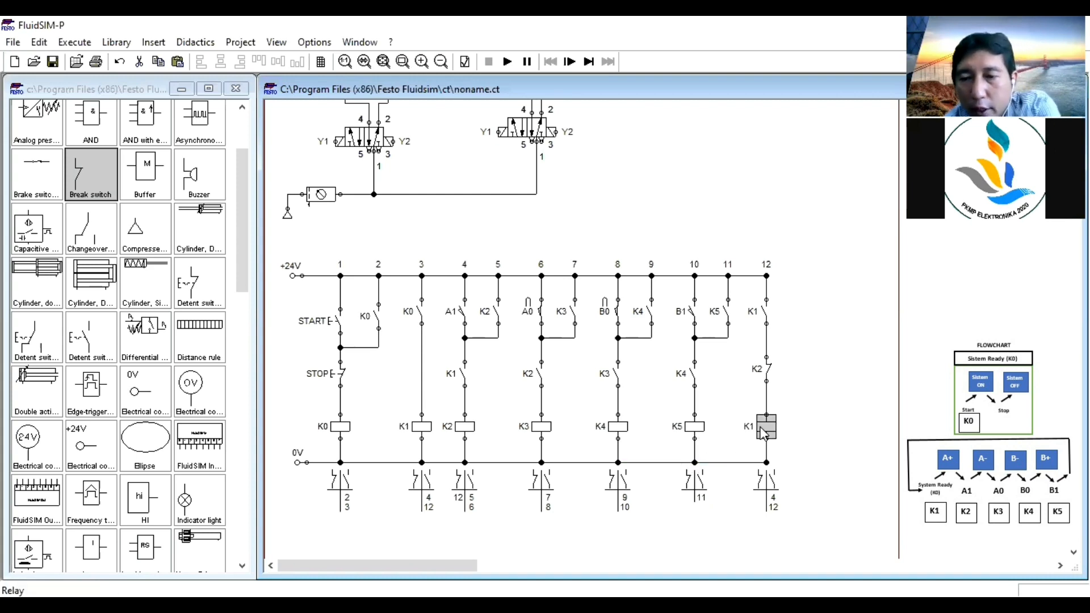
# Replace the twelfth branch's relay with a valve solenoid, wired between the K2 break switch and the 0V line
pyautogui.press('Delete')
pyautogui.moveTo(239, 274); pyautogui.dragTo(250, 548)
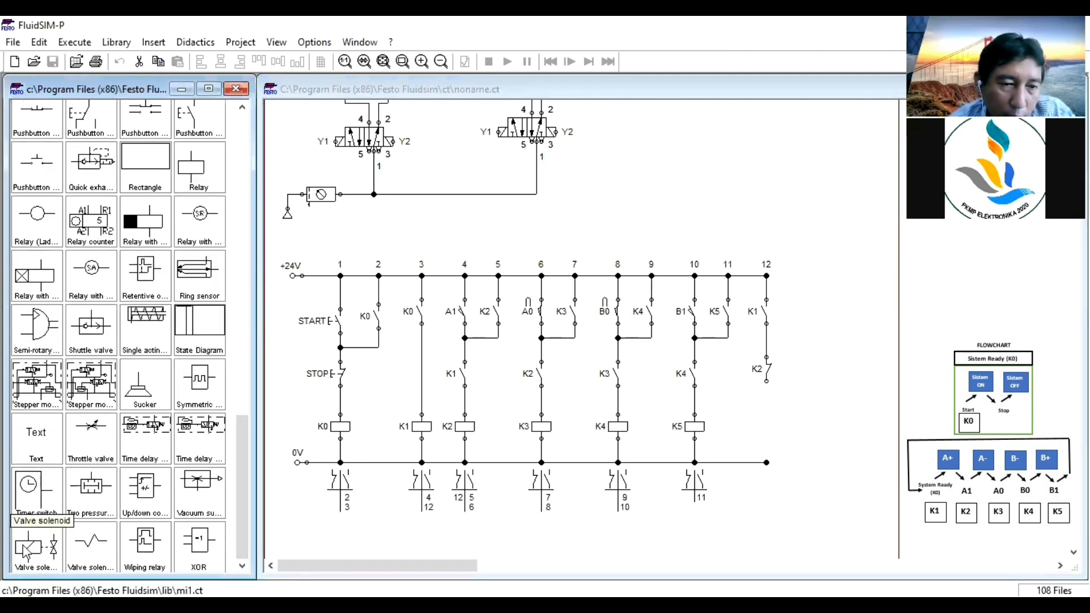
pyautogui.moveTo(25, 553); pyautogui.dragTo(765, 424)
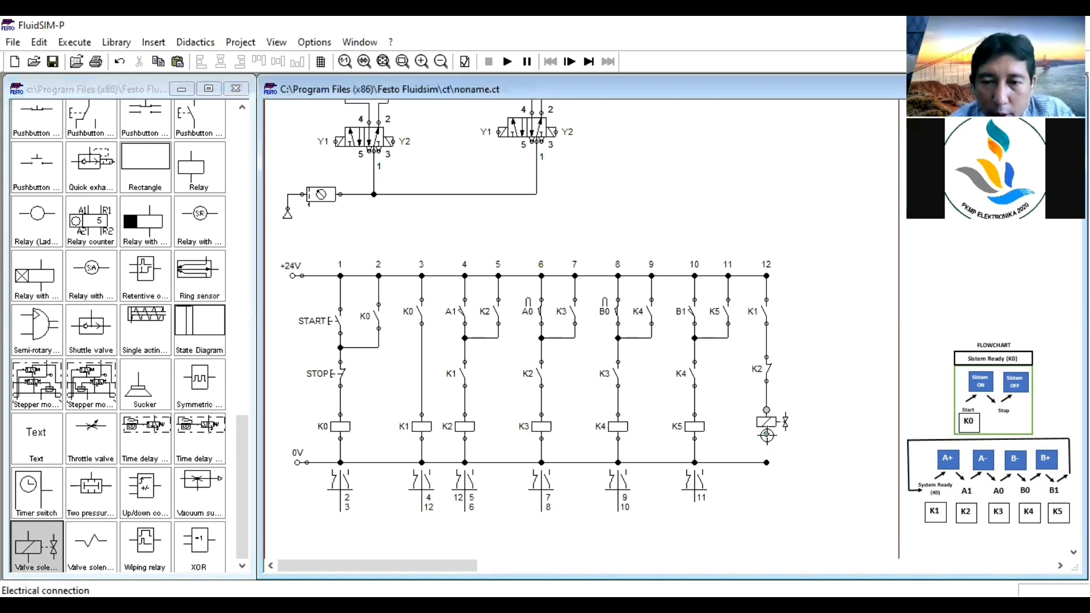
pyautogui.moveTo(766, 435); pyautogui.dragTo(766, 463)
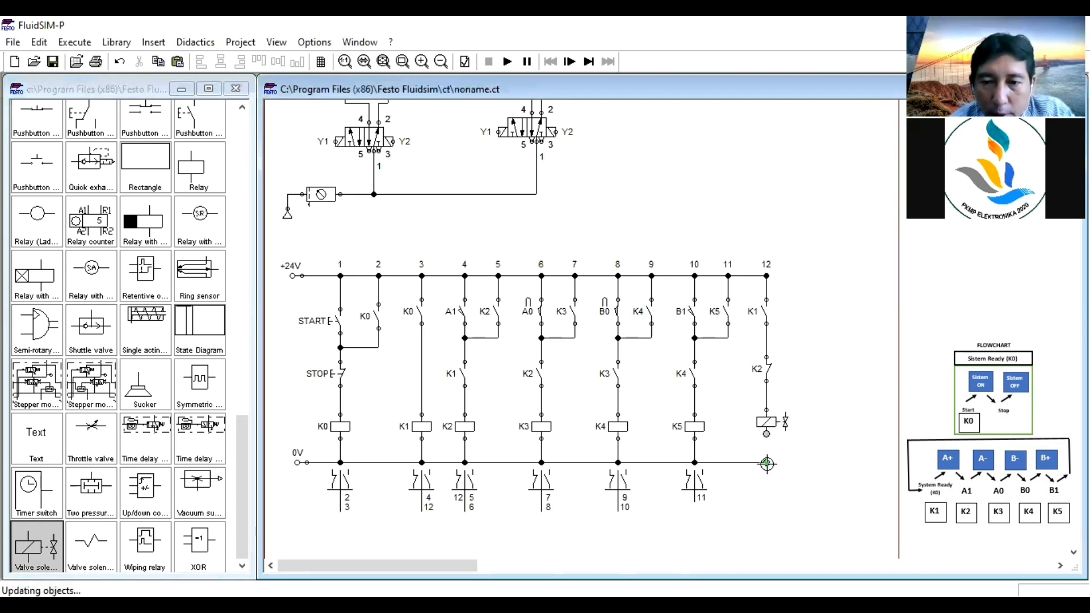
# Label the twelfth branch's valve solenoid "Y1"
pyautogui.doubleClick(770, 425)
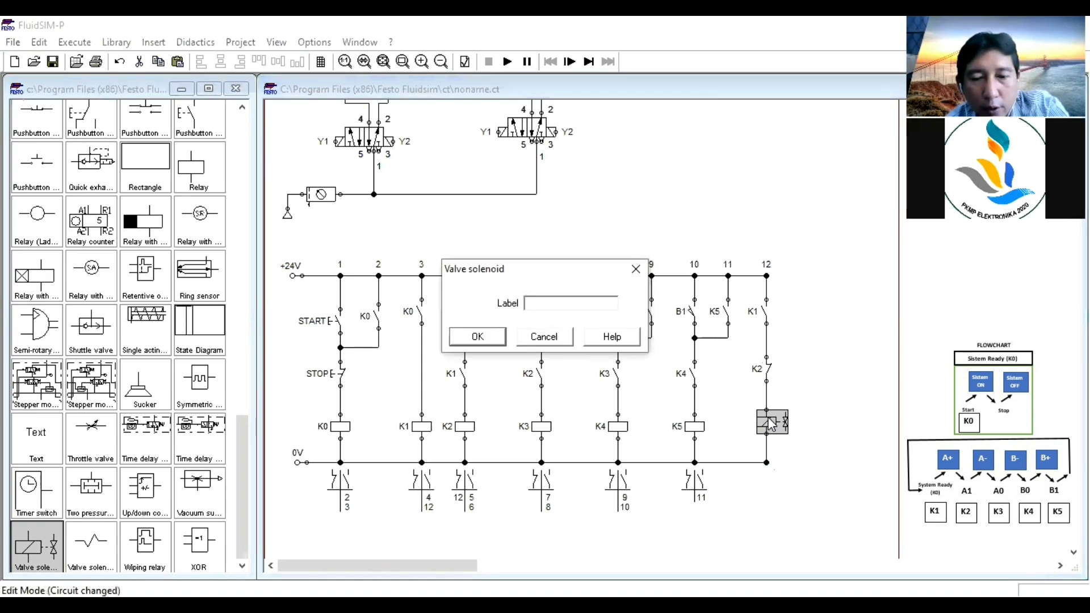
pyautogui.write('Y1')
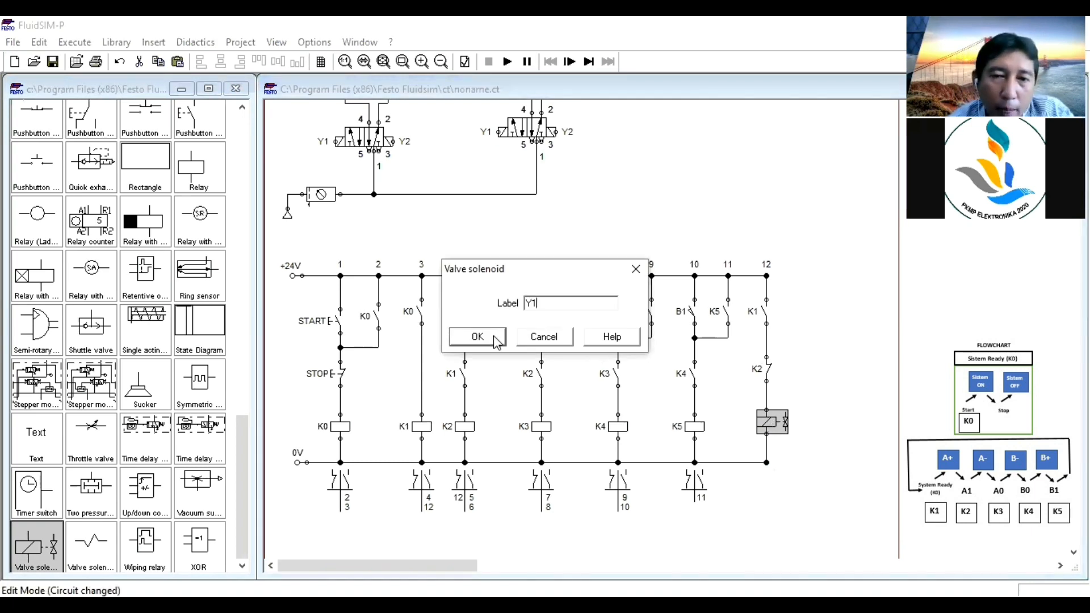
pyautogui.press('Return')
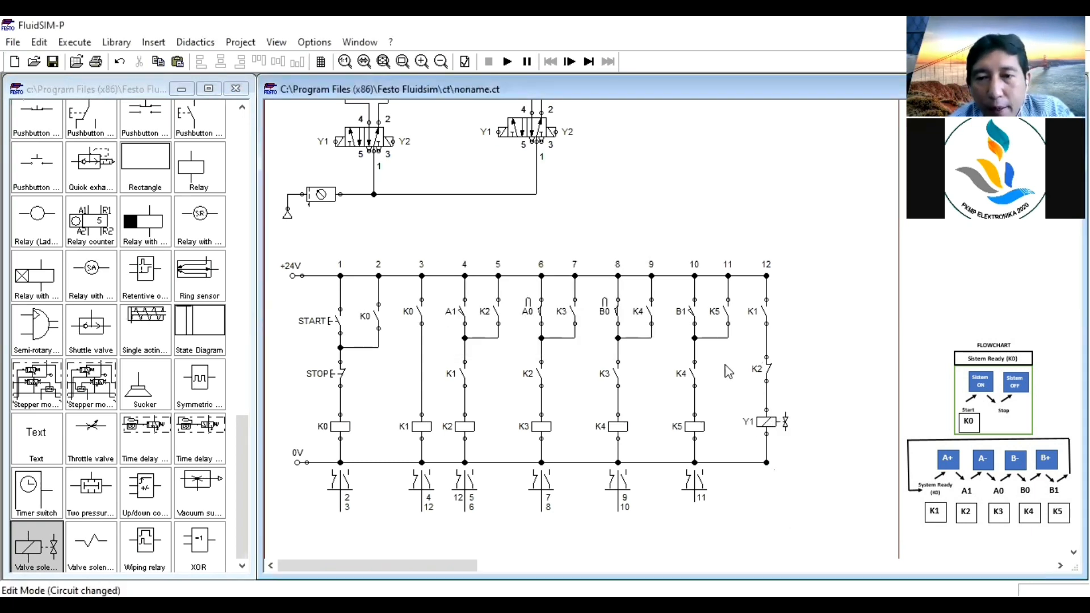
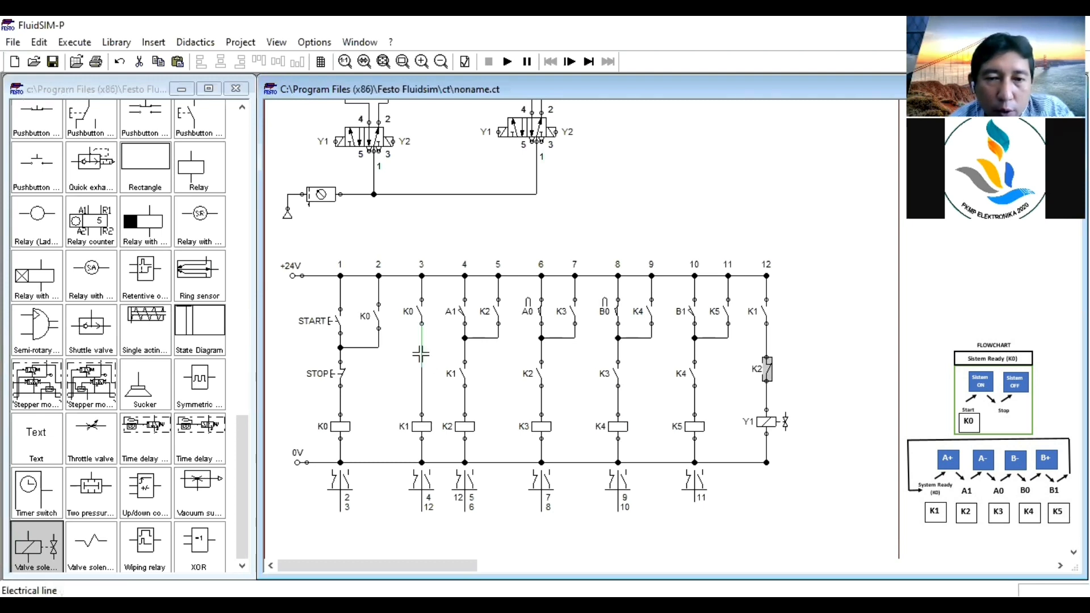
# Replace the wire between the K0 contact and K1 relay in the third branch with a copy of the K2 break switch
pyautogui.click(420, 354)
pyautogui.press('Delete')
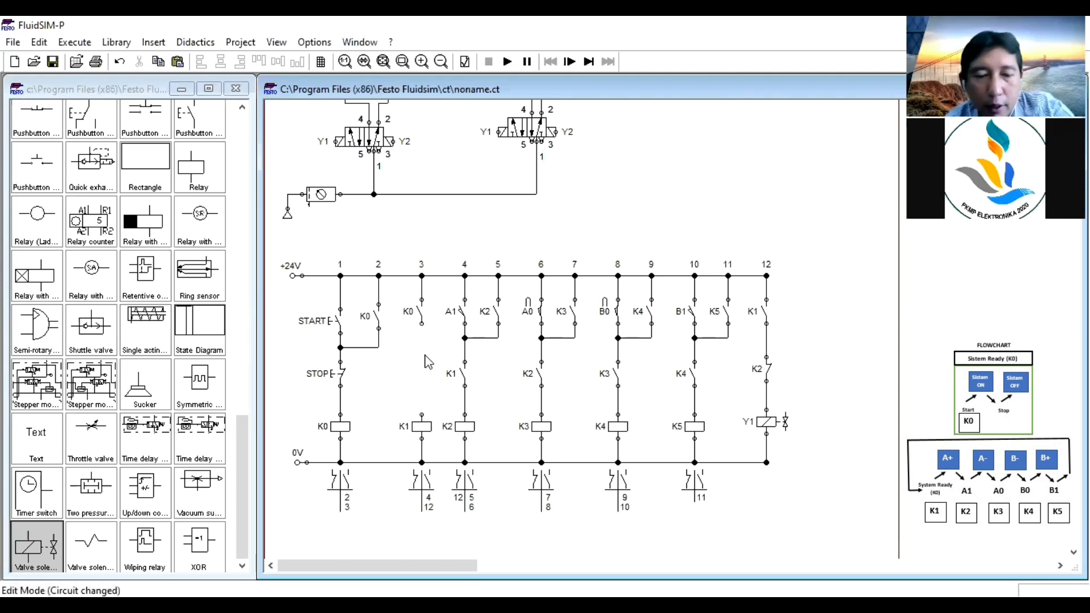
pyautogui.hotkey('ctrl', 'v')
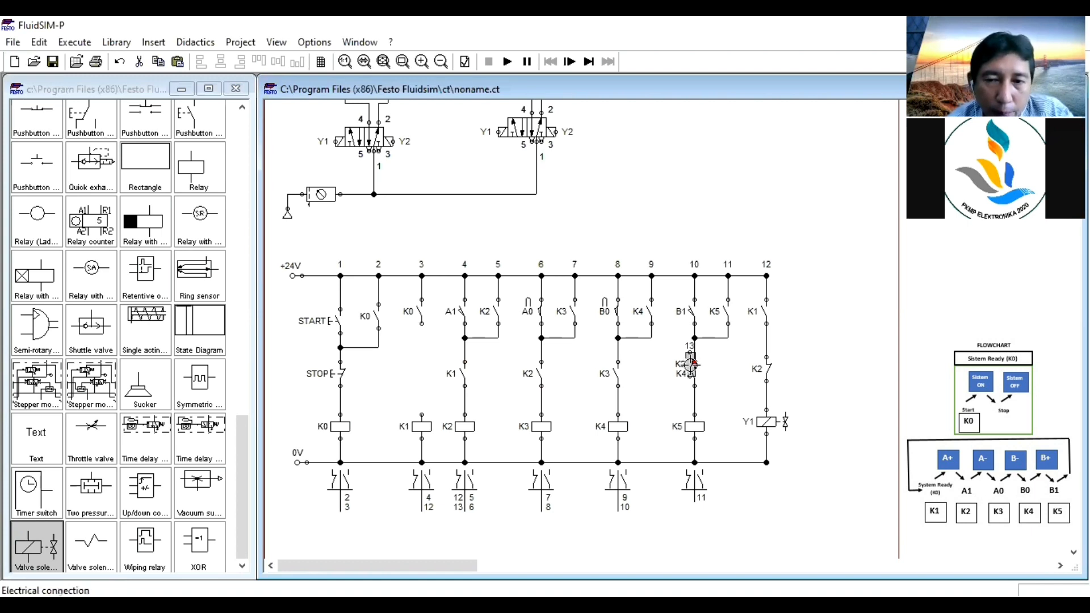
pyautogui.moveTo(689, 364); pyautogui.dragTo(415, 375)
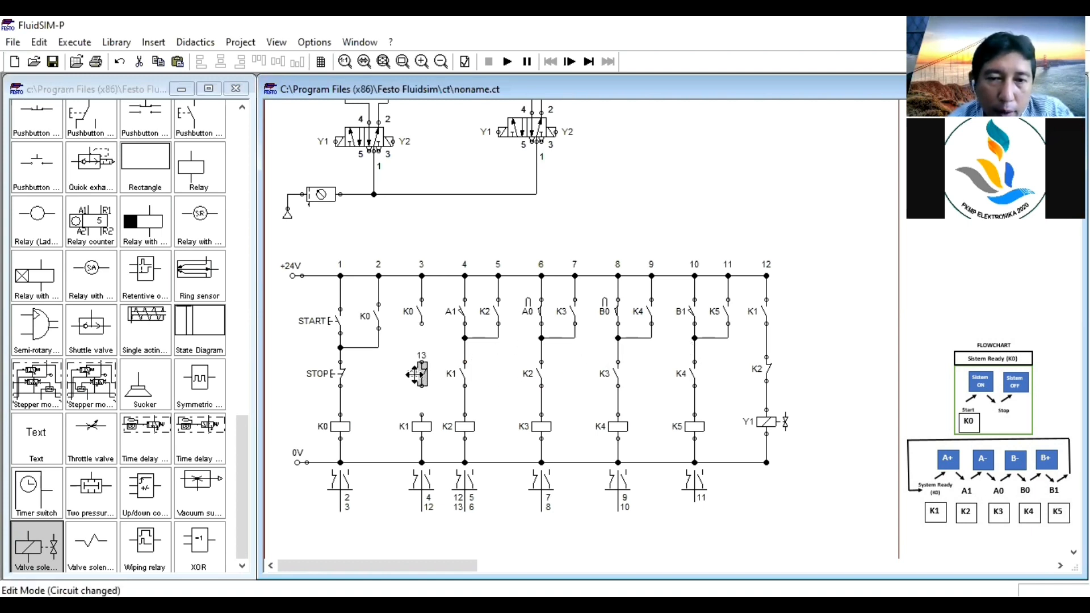
# Relabel the third branch's break switch as "K5"
pyautogui.doubleClick(422, 375)
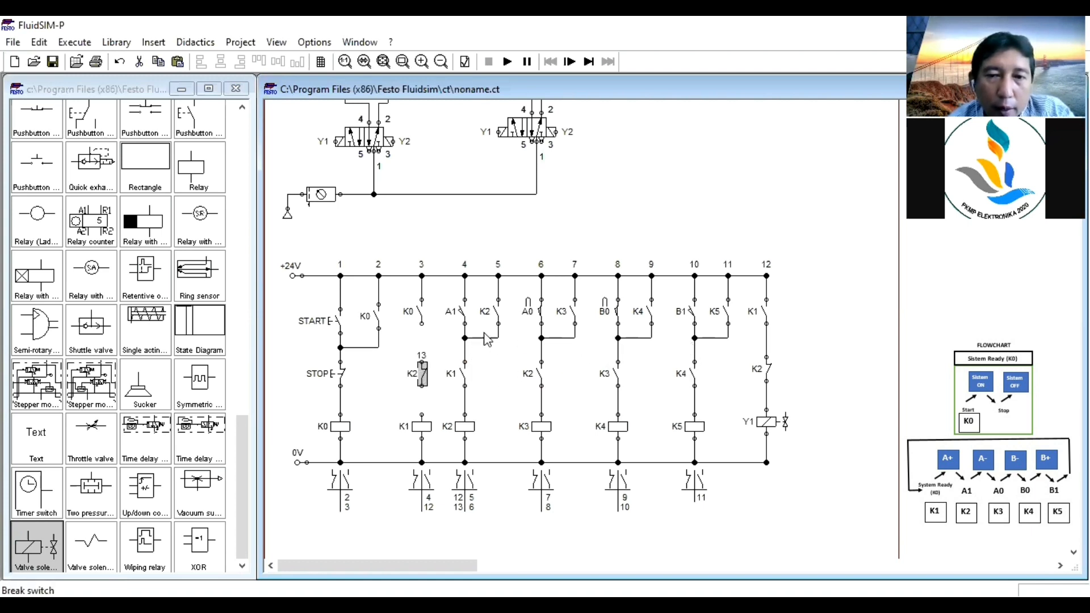
pyautogui.click(543, 345)
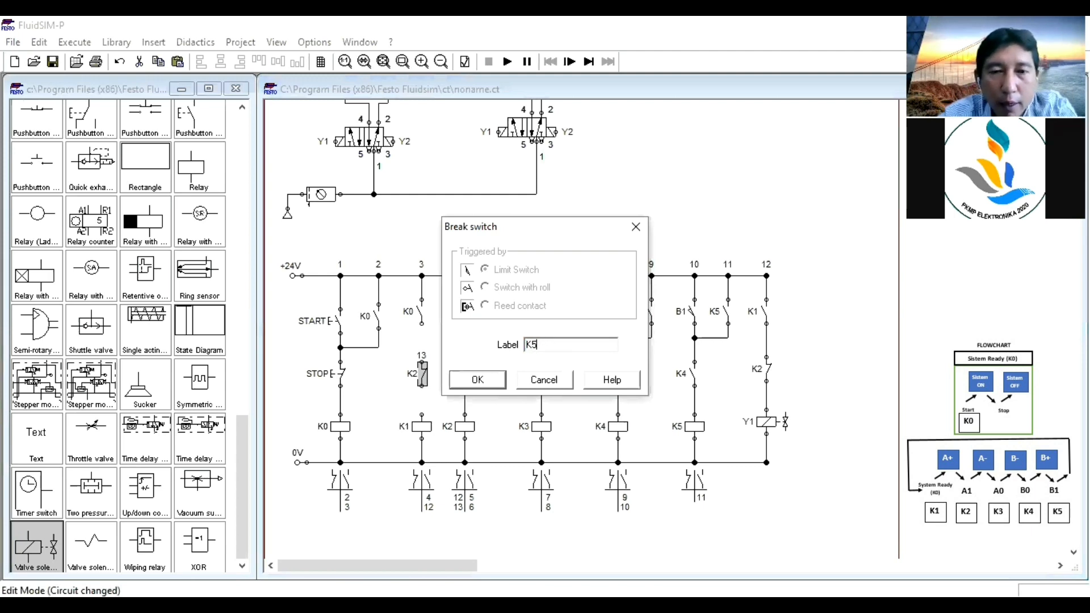
pyautogui.press('Return')
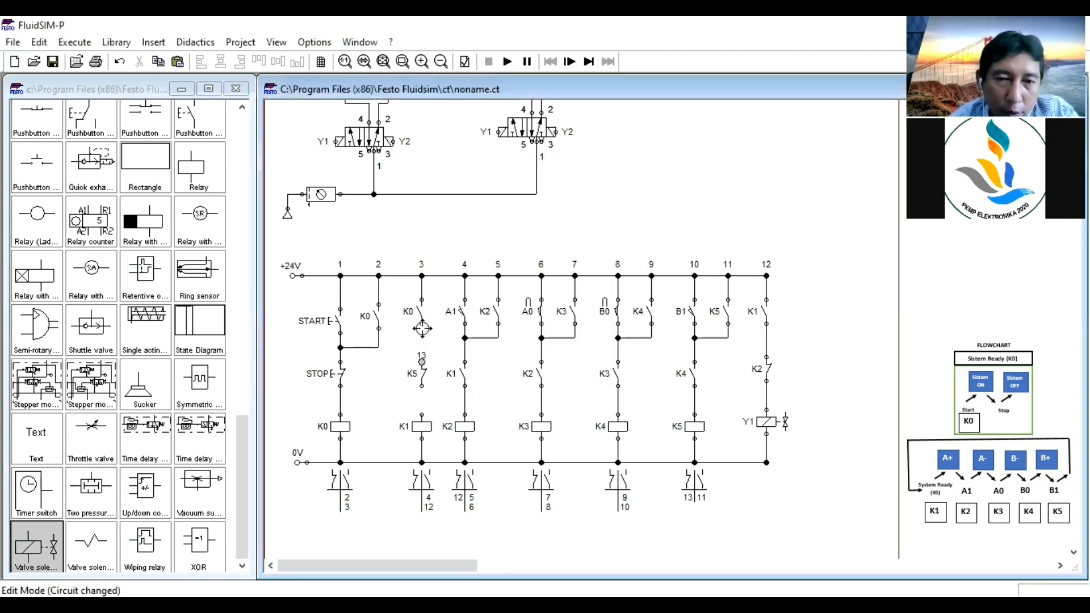
# Wire the third branch's K5 break switch to the K0 contact above it and the K1 relay below it
pyautogui.moveTo(422, 328); pyautogui.dragTo(422, 324)
pyautogui.moveTo(421, 385); pyautogui.dragTo(421, 414)
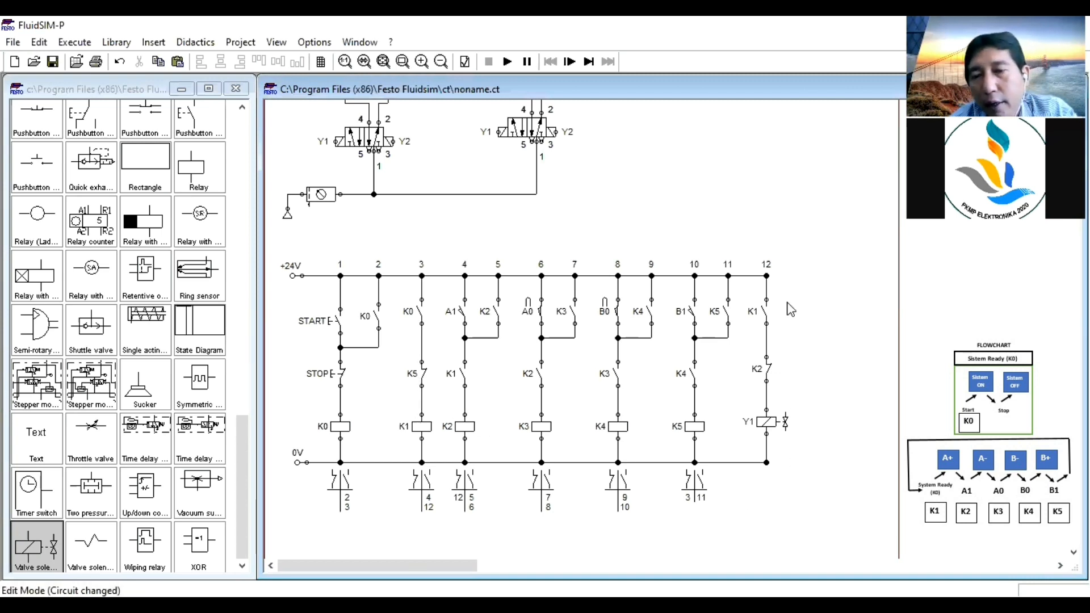
# Duplicate the complete twelfth branch and place the copy beside it as a thirteenth branch, aligned with the +24V and 0V lines
pyautogui.moveTo(788, 247); pyautogui.dragTo(751, 494)
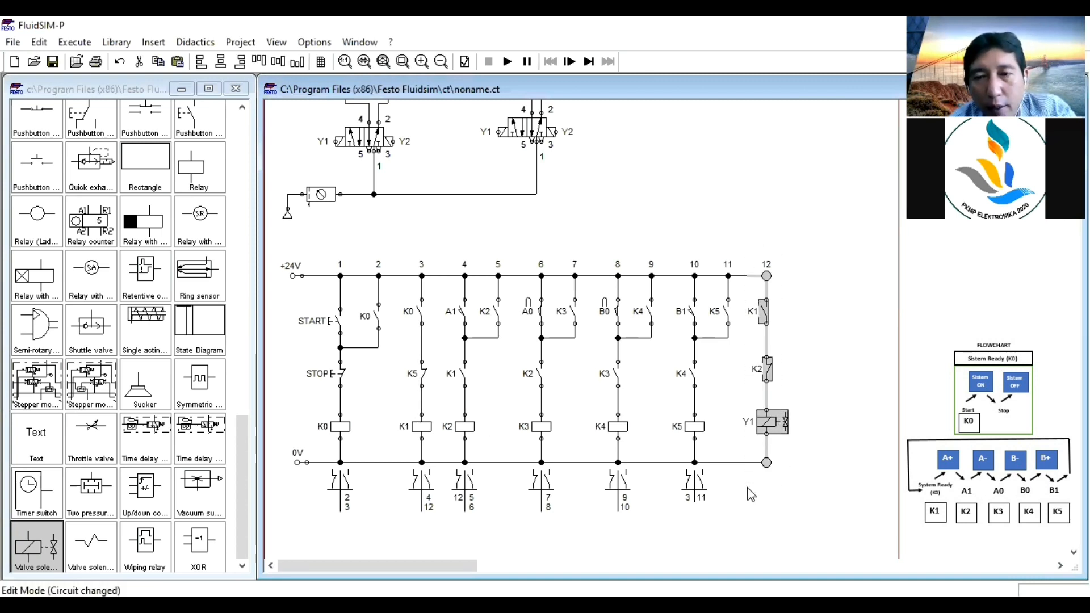
pyautogui.hotkey('ctrl', 'c')
pyautogui.hotkey('ctrl', 'v')
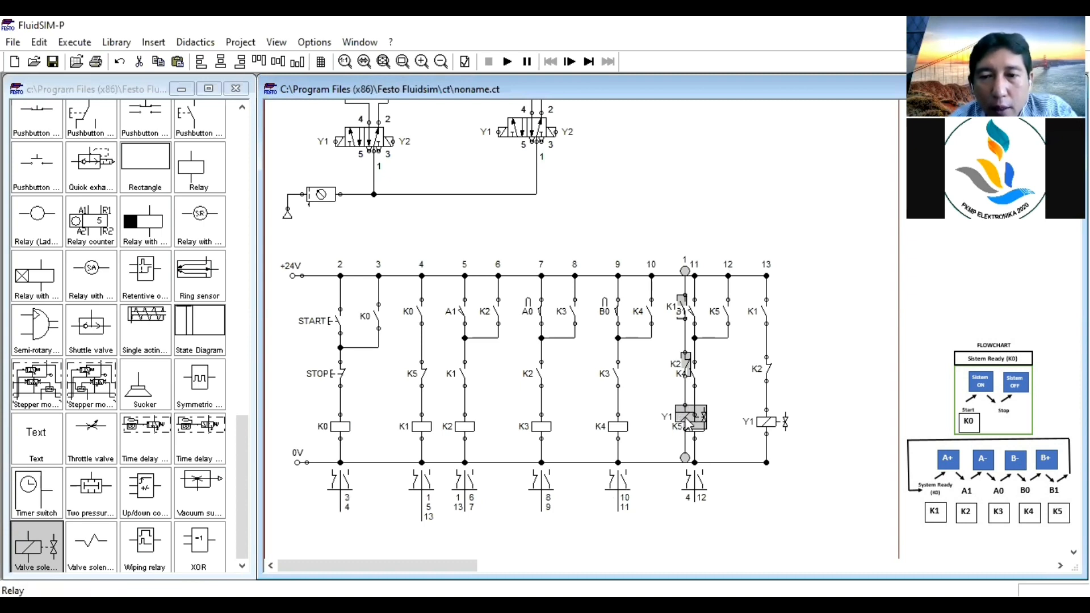
pyautogui.moveTo(687, 422); pyautogui.dragTo(817, 416)
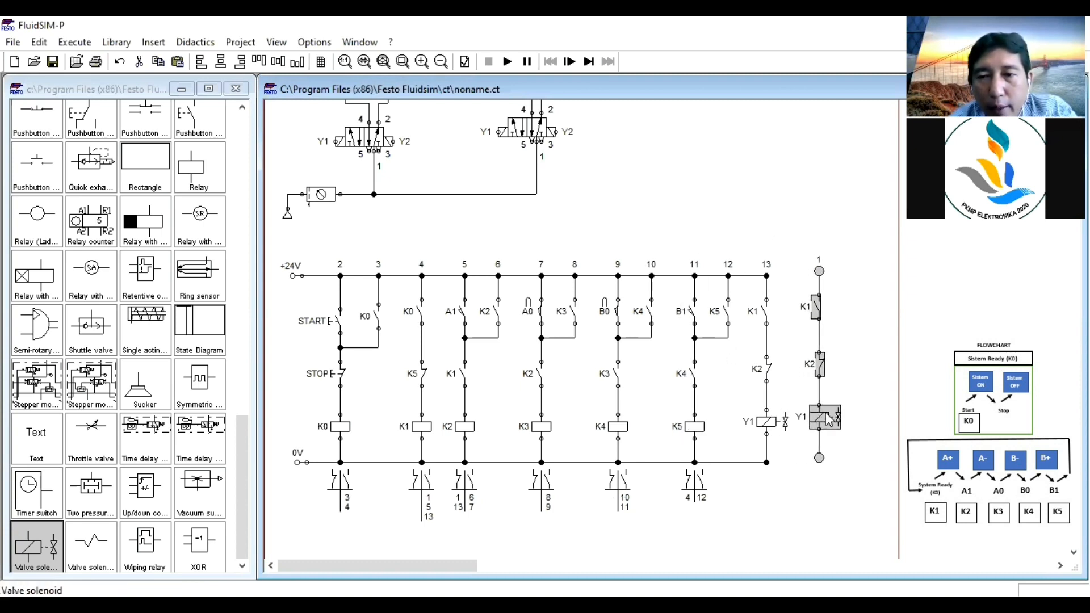
pyautogui.click(1058, 566)
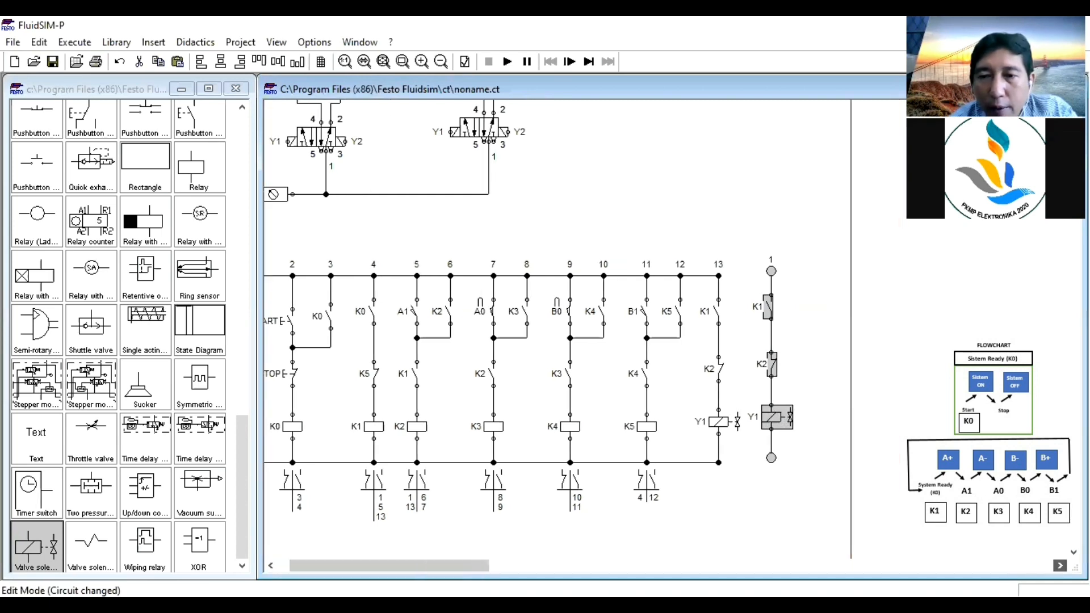
pyautogui.moveTo(768, 308); pyautogui.dragTo(768, 314)
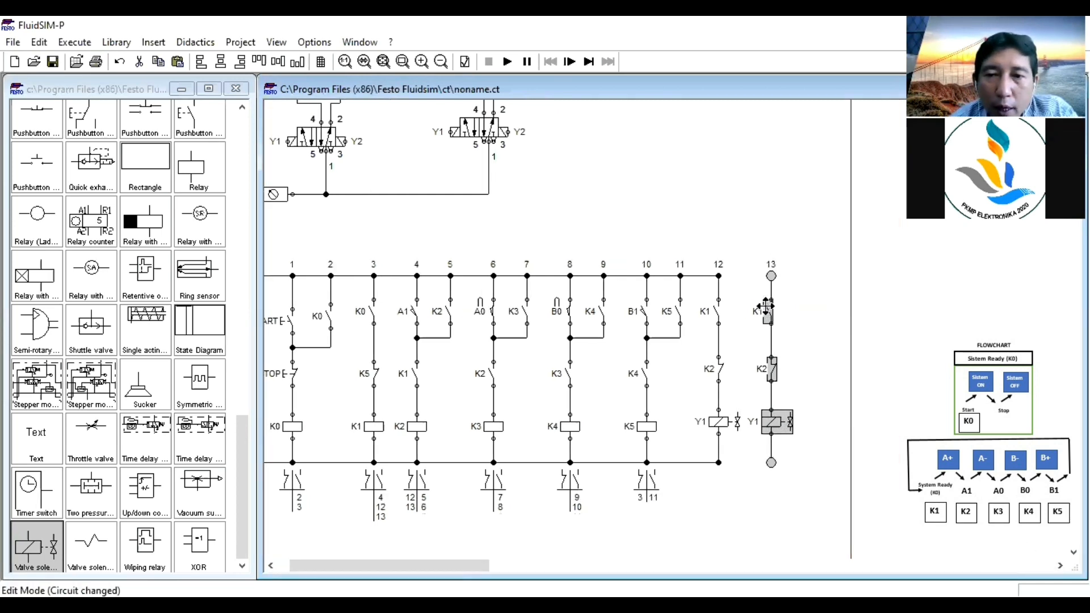
# Relabel the make switch in the thirteenth branch as "K2"
pyautogui.click(768, 315)
pyautogui.doubleClick(768, 315)
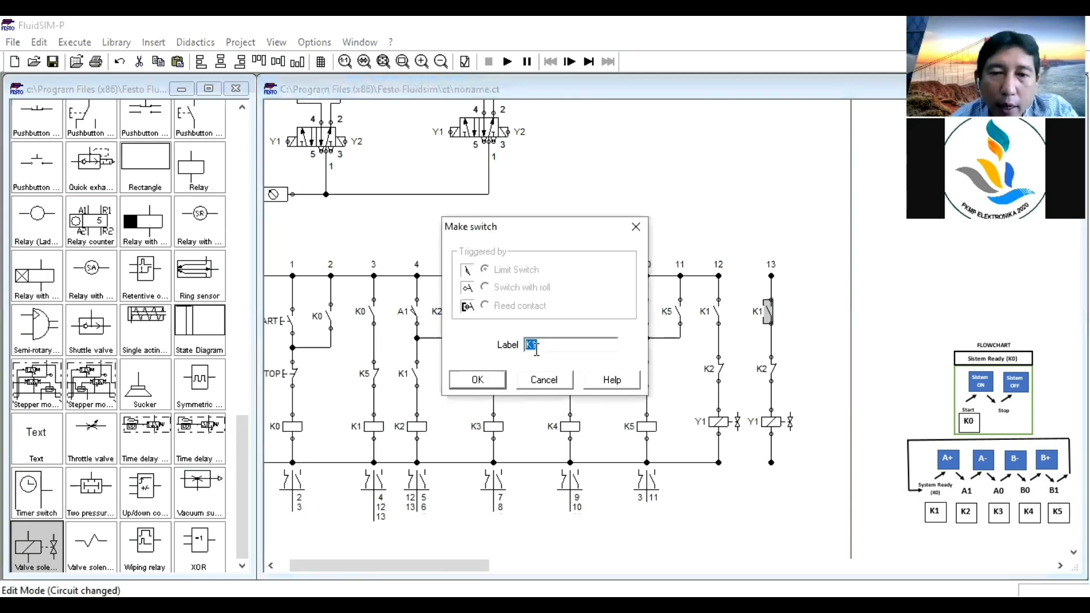
pyautogui.click(549, 347)
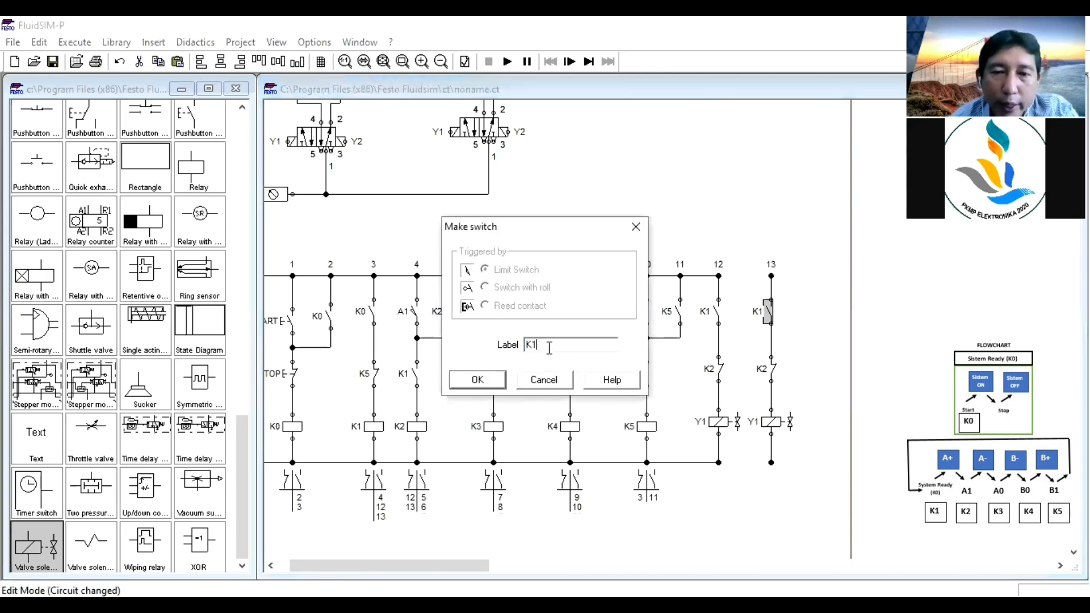
pyautogui.click(487, 382)
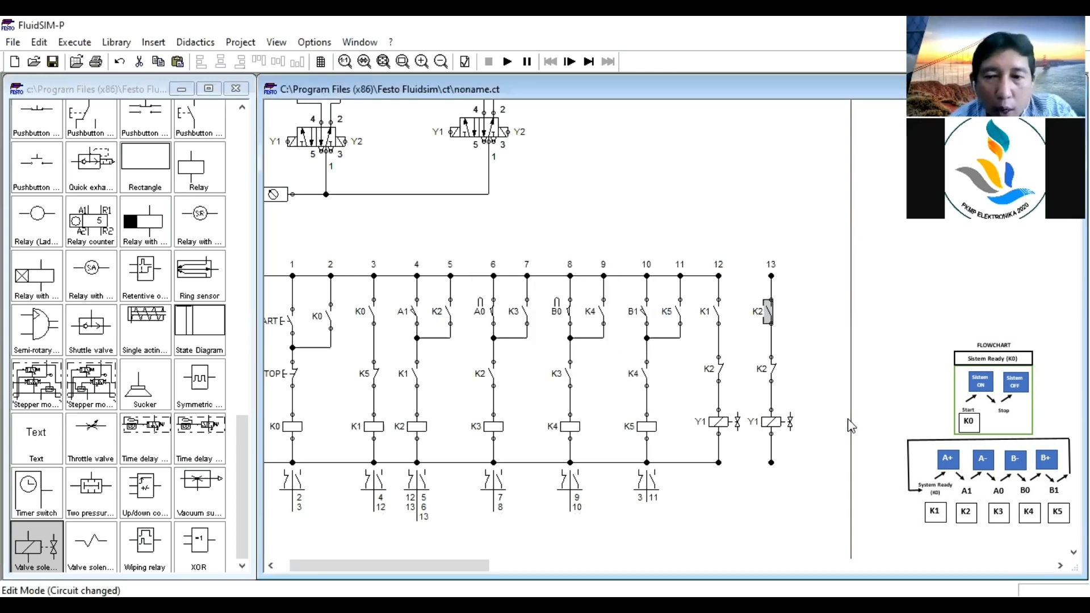
# Relabel the thirteenth branch's valve solenoid as "Y2" and connect the branch's lower end to the 0V line
pyautogui.click(771, 425)
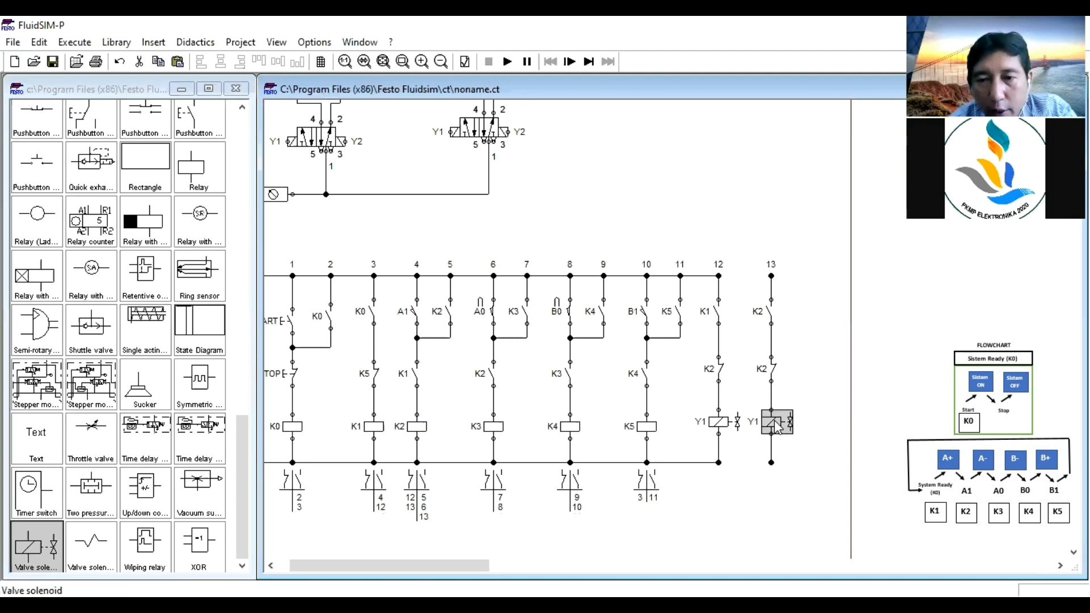
pyautogui.doubleClick(775, 427)
pyautogui.write('Y2')
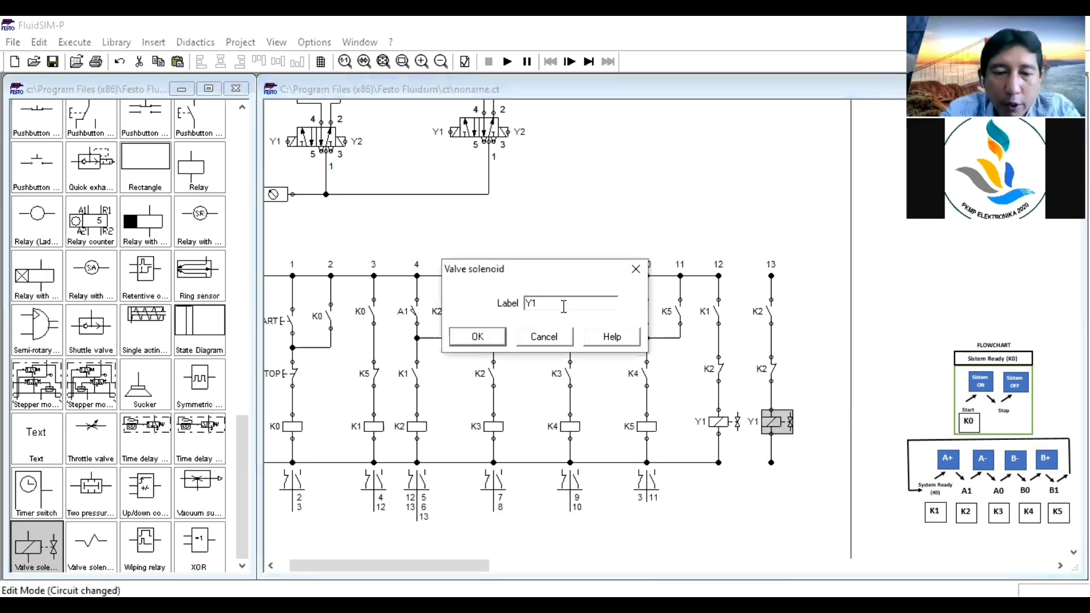
pyautogui.press('Return')
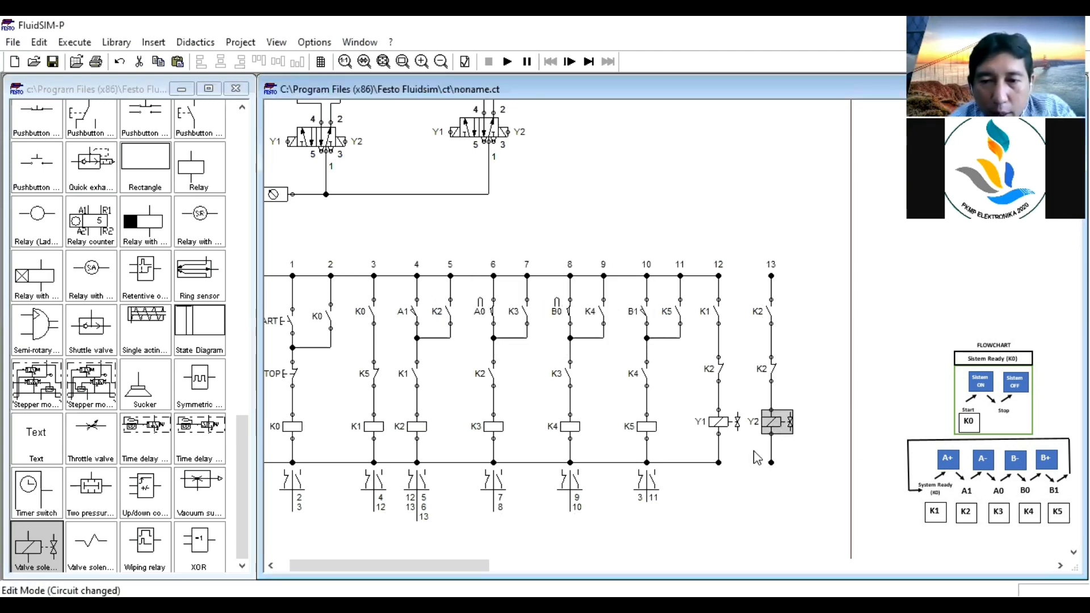
pyautogui.moveTo(773, 463); pyautogui.dragTo(719, 462)
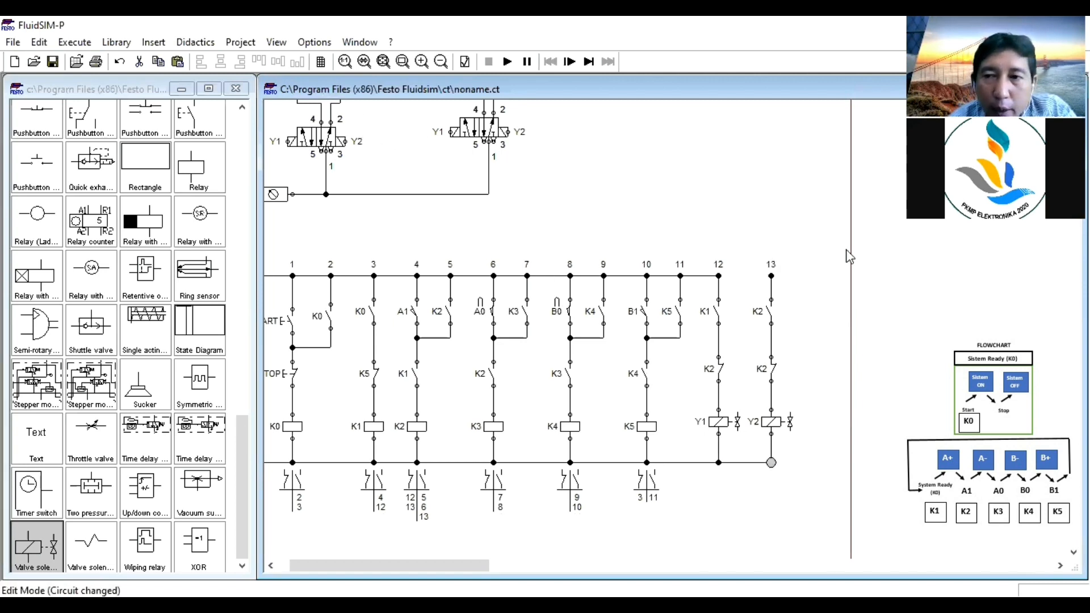
# Relabel the break switch in the thirteenth branch as "K3"
pyautogui.scroll(5, 557, 329)
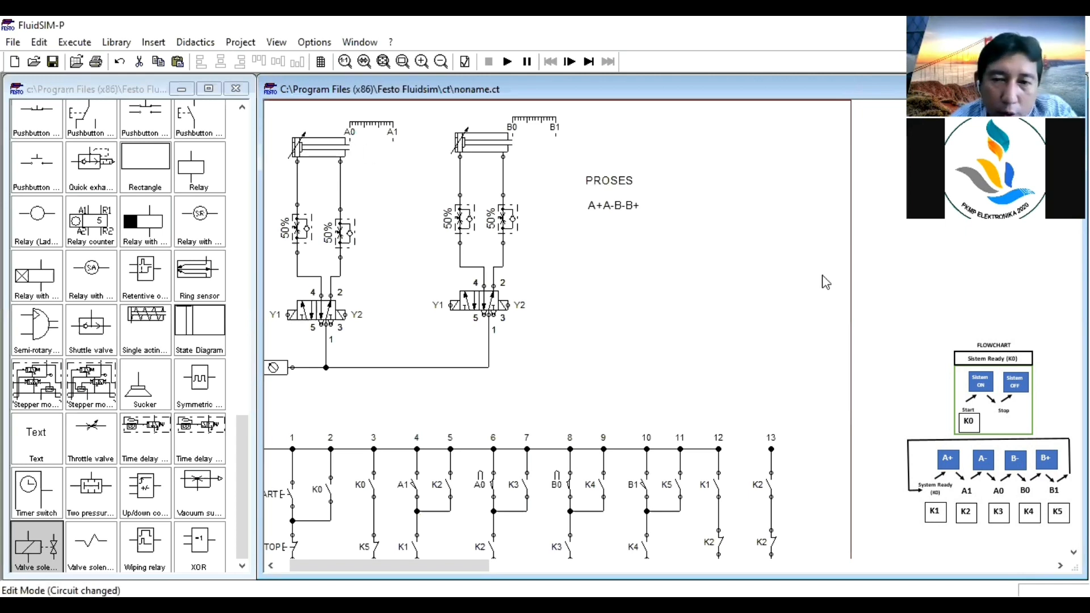
pyautogui.scroll(-5, 826, 282)
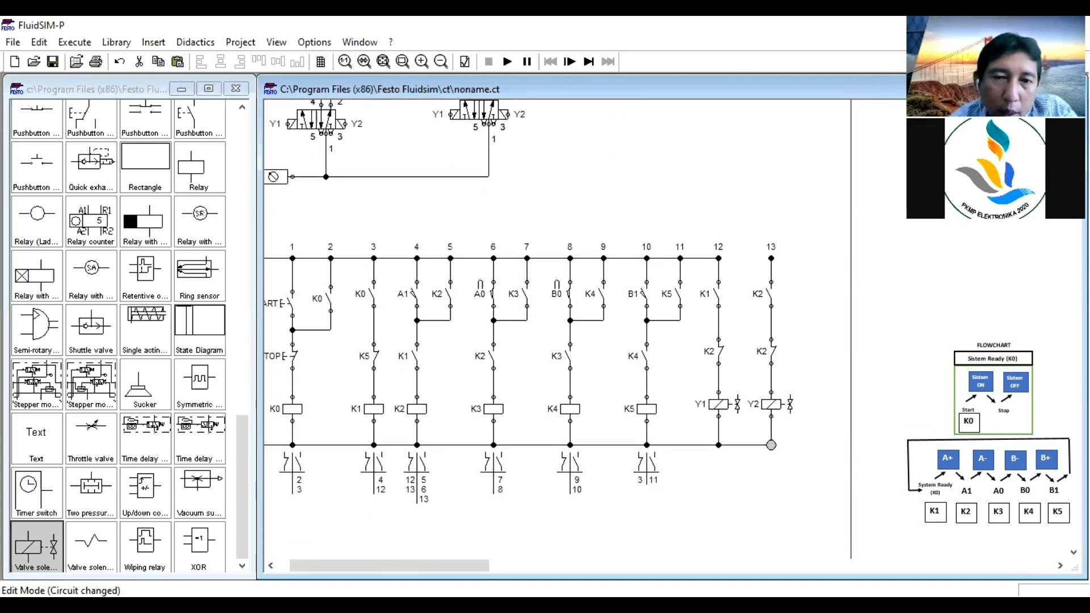
pyautogui.doubleClick(771, 352)
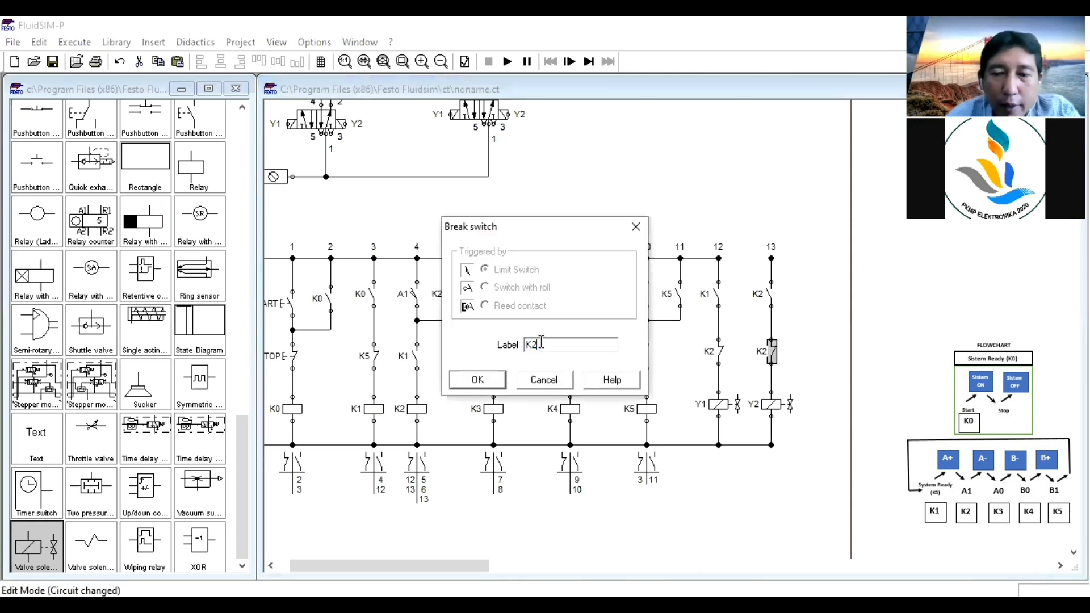
pyautogui.press('Return')
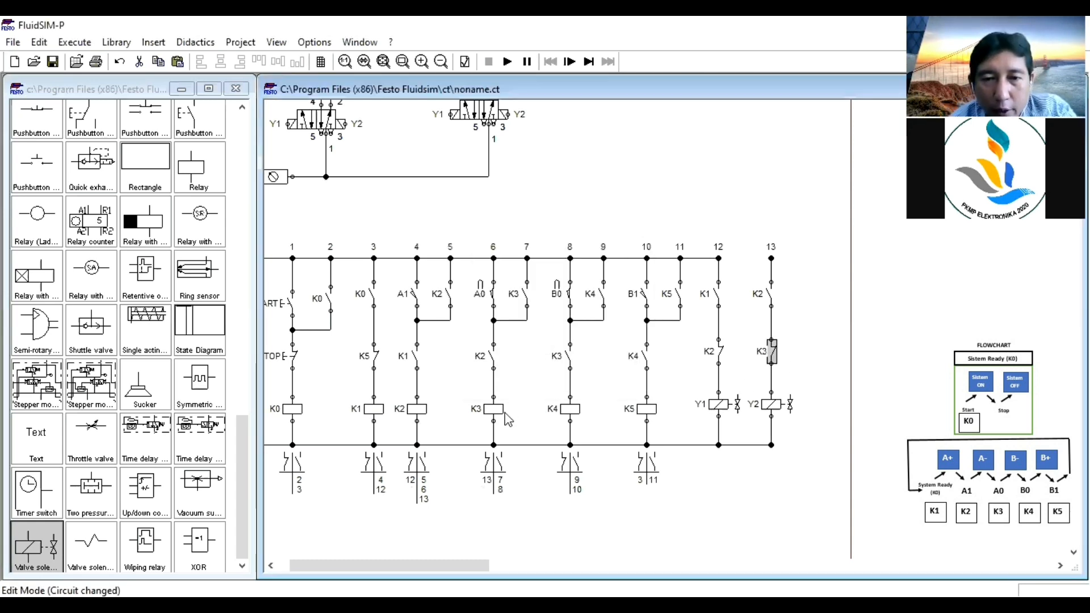
pyautogui.click(771, 258)
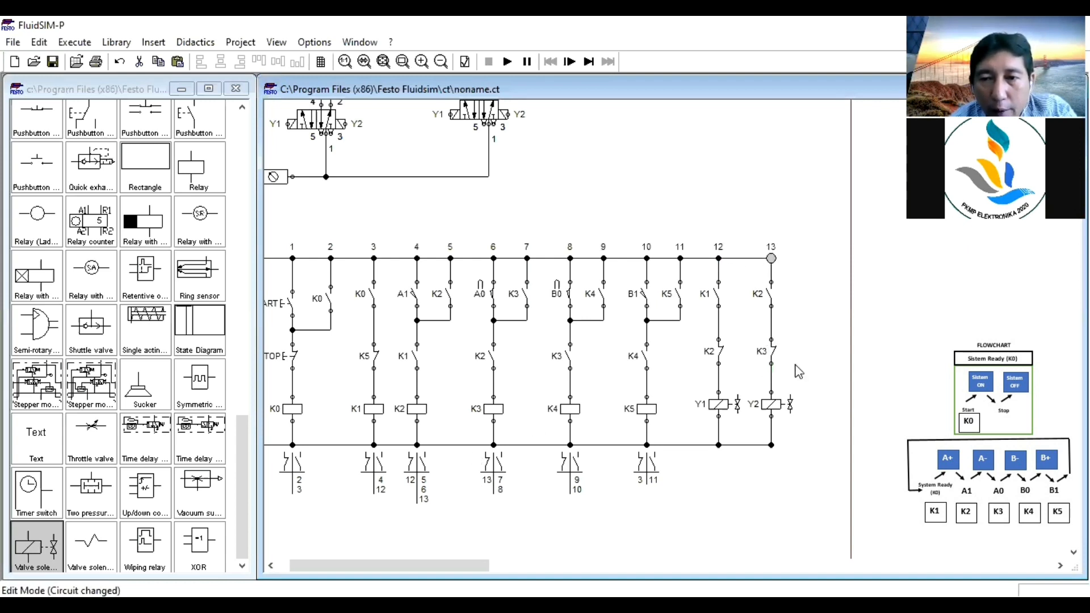
pyautogui.click(805, 352)
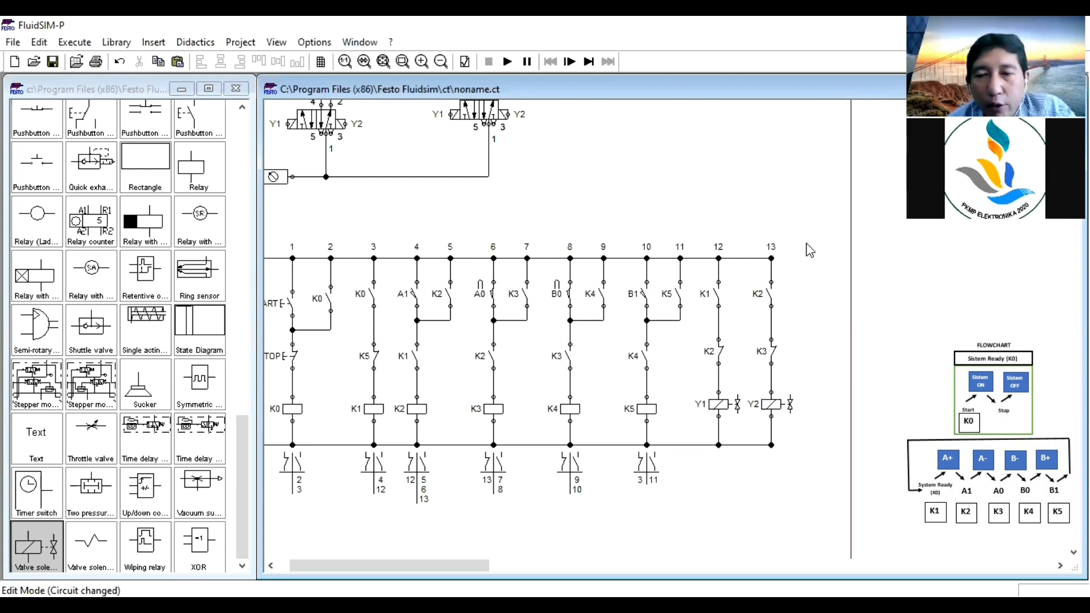
# Duplicate the complete thirteenth branch and place the copy beside it as a fourteenth branch, aligned with the supply lines
pyautogui.moveTo(806, 245); pyautogui.dragTo(758, 471)
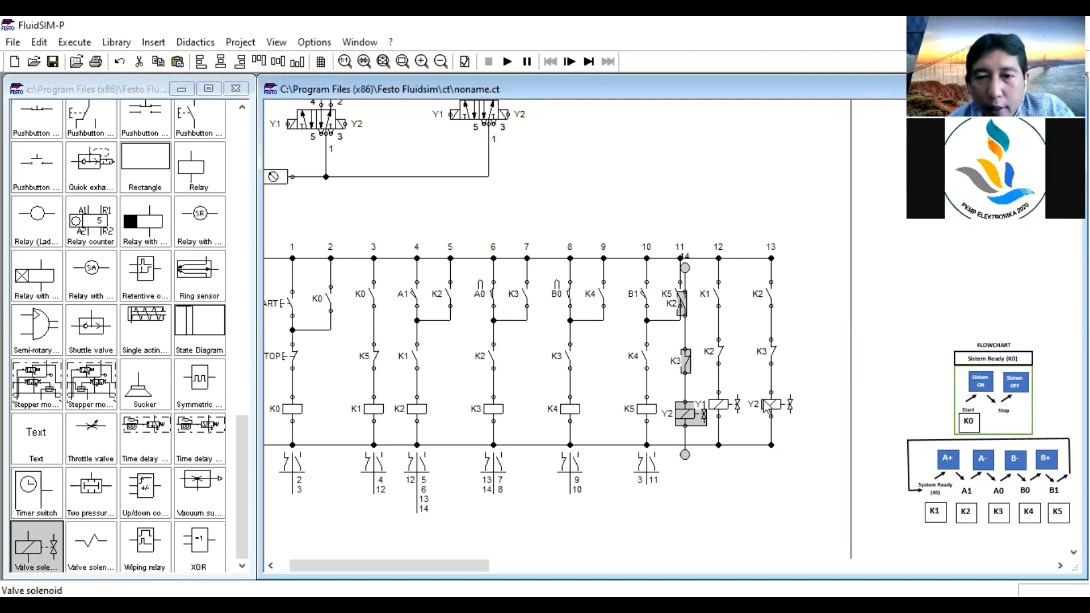
pyautogui.moveTo(768, 399); pyautogui.dragTo(819, 400)
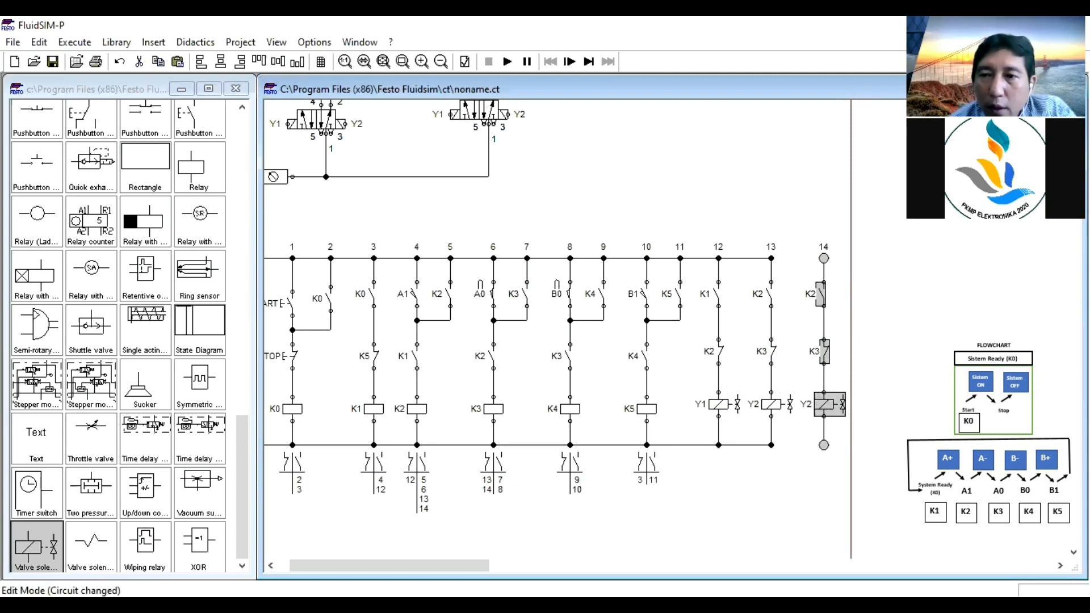
# Shift branches 10 to 13 closer to the ninth branch, and move the fourteenth branch slightly inward from the page border
pyautogui.scroll(-3, 556, 283)
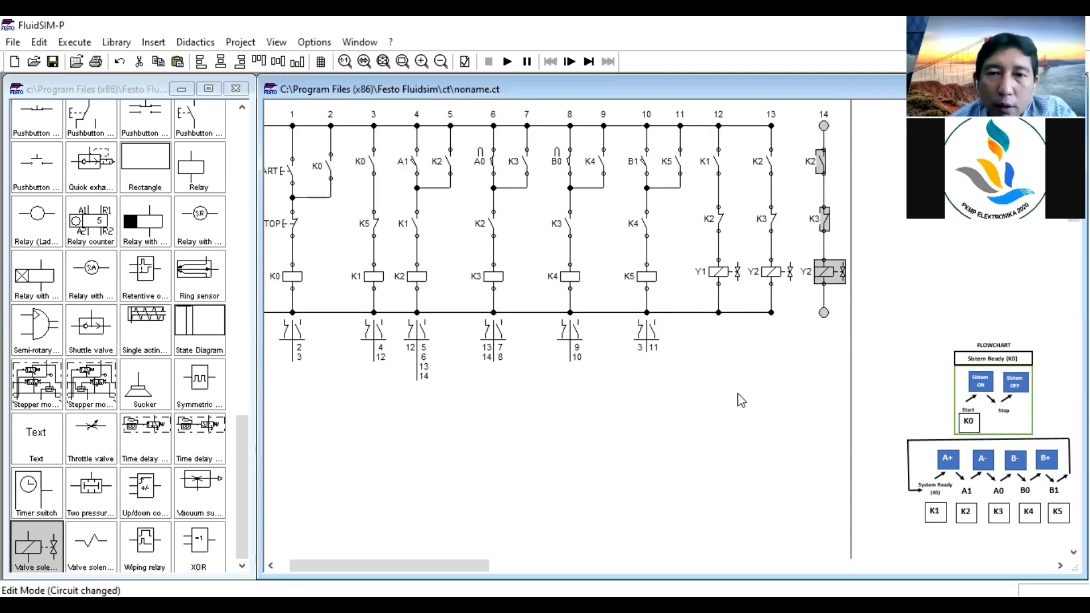
pyautogui.moveTo(628, 118); pyautogui.dragTo(804, 370)
pyautogui.press('Left')
pyautogui.press('Left')
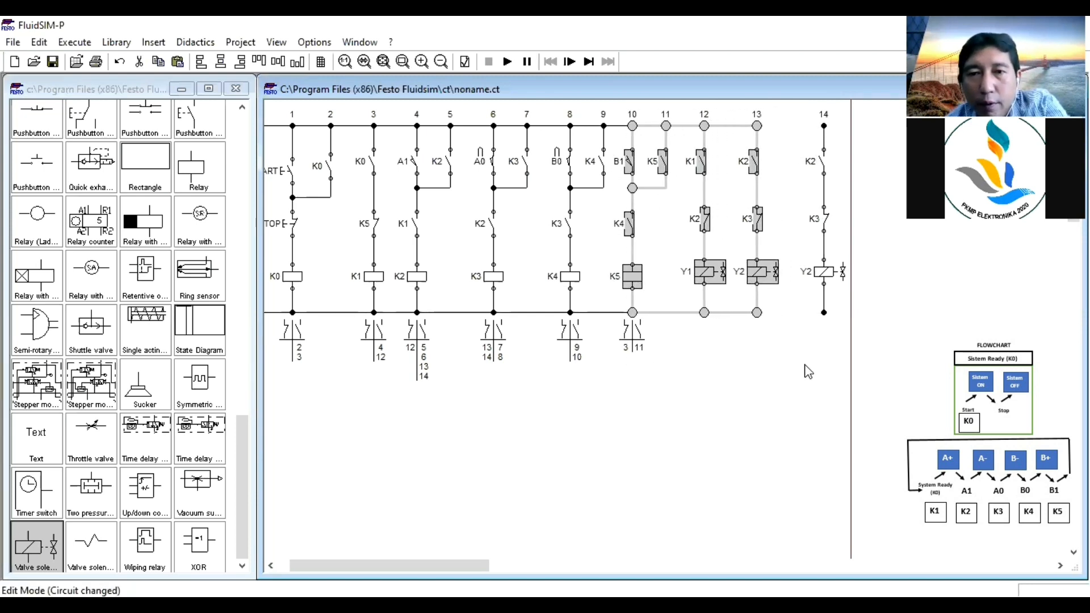
pyautogui.click(784, 385)
pyautogui.moveTo(798, 106); pyautogui.dragTo(849, 339)
pyautogui.press('Left')
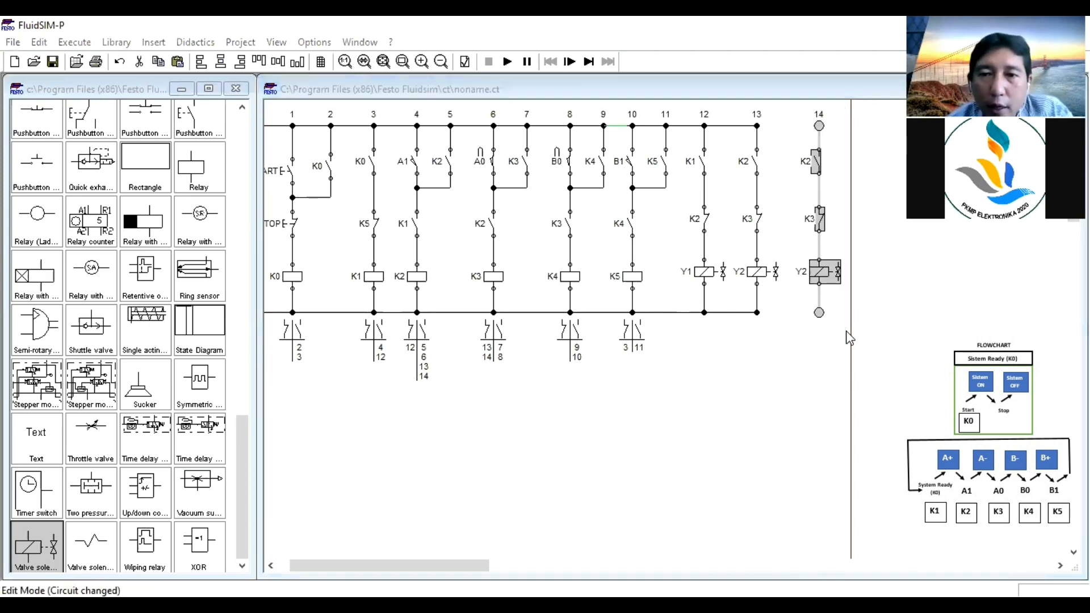
pyautogui.doubleClick(818, 273)
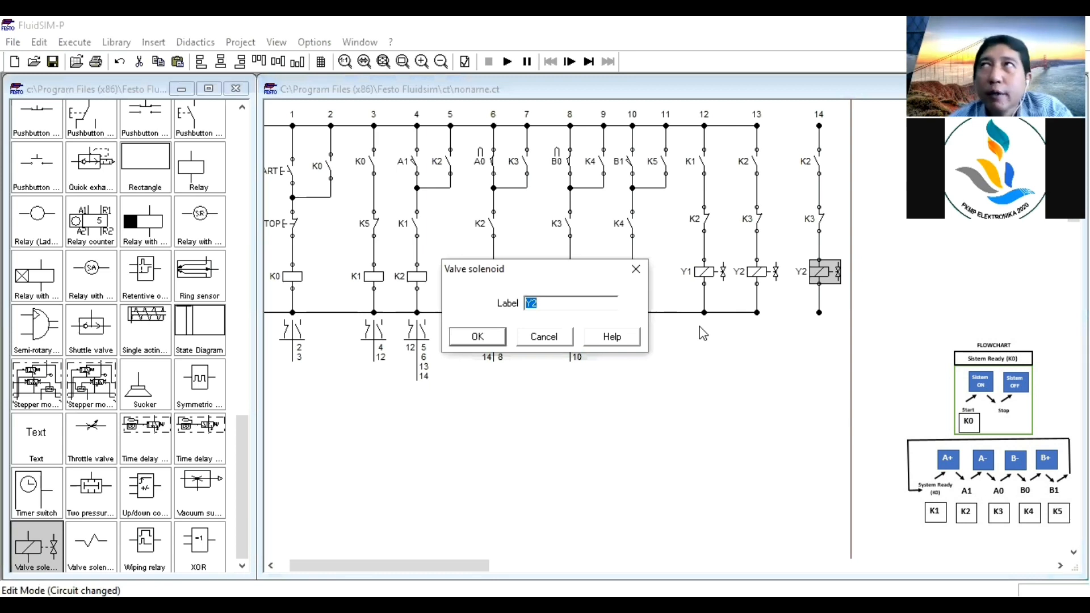
pyautogui.click(560, 338)
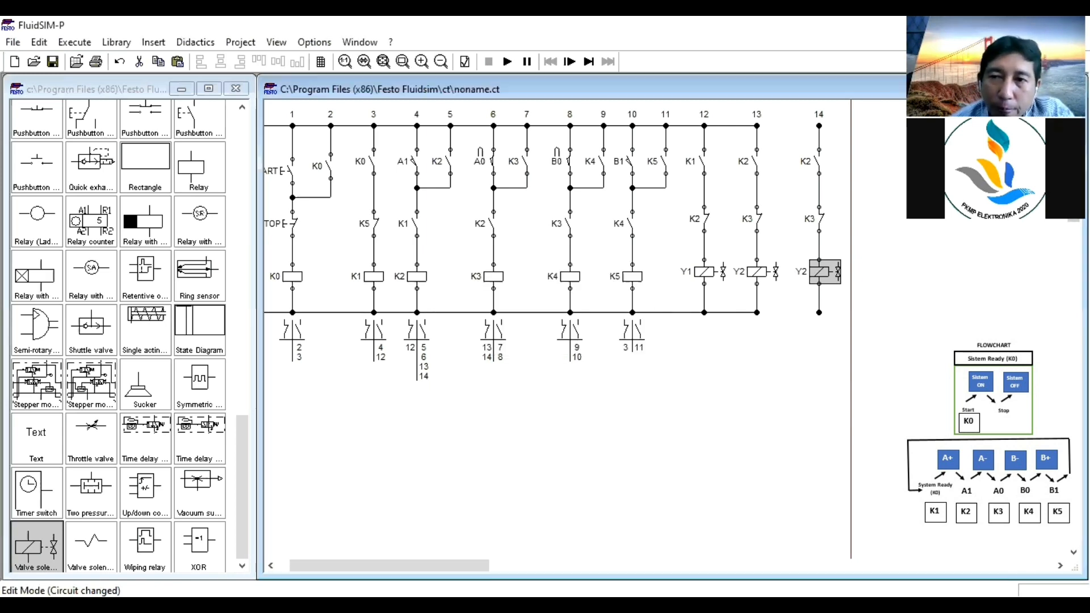
pyautogui.scroll(3, 556, 317)
pyautogui.scroll(3, 556, 329)
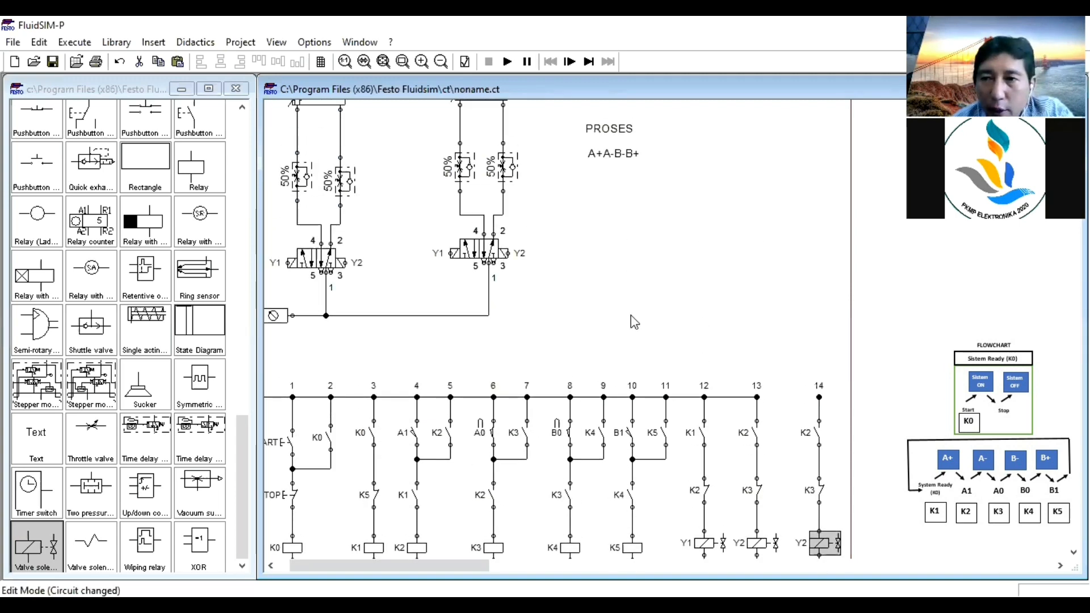
pyautogui.scroll(-1, 631, 315)
pyautogui.scroll(-2, 631, 315)
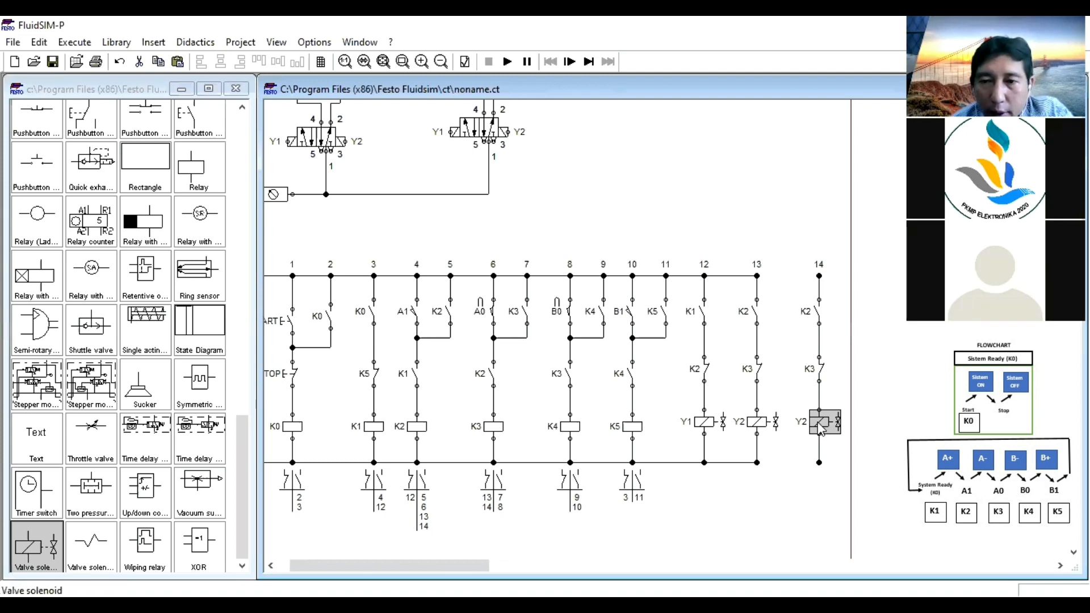
# Relabel the make switch in the fourteenth branch as "K3"
pyautogui.doubleClick(816, 311)
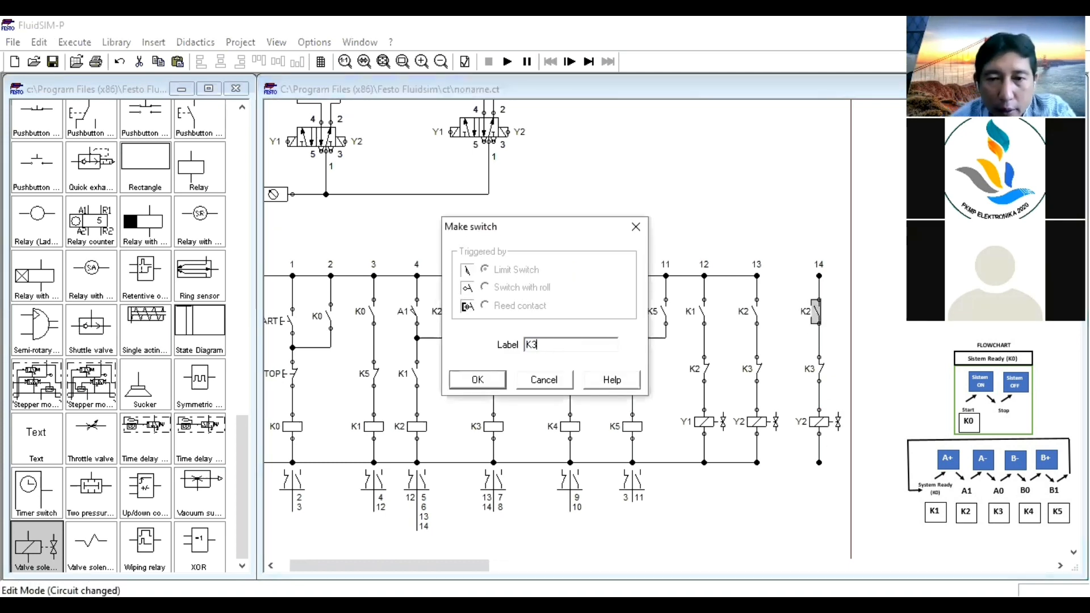
pyautogui.write('K3')
pyautogui.click(485, 379)
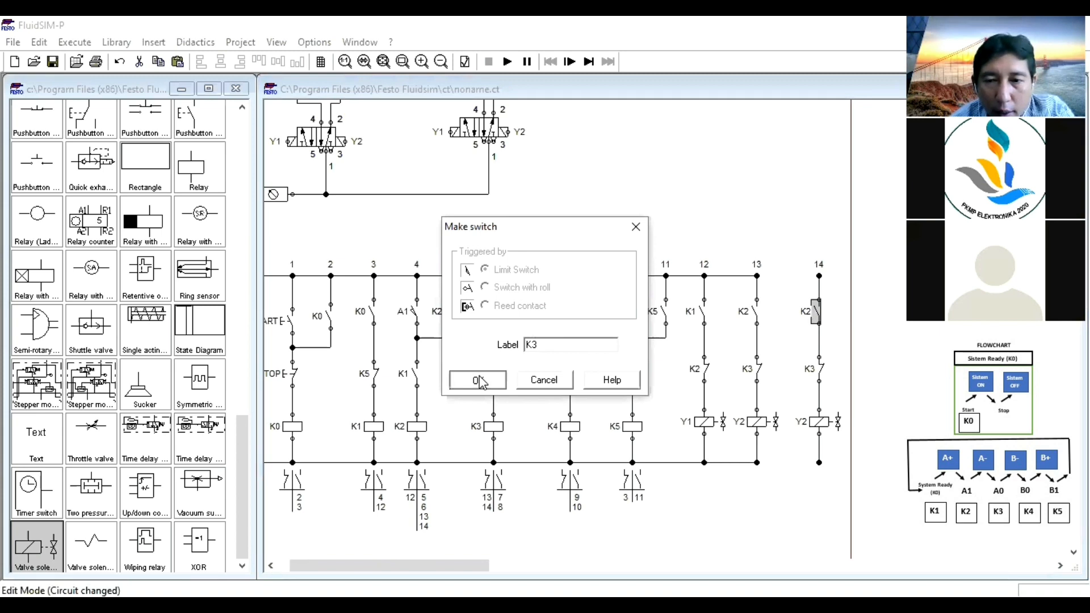
pyautogui.doubleClick(817, 428)
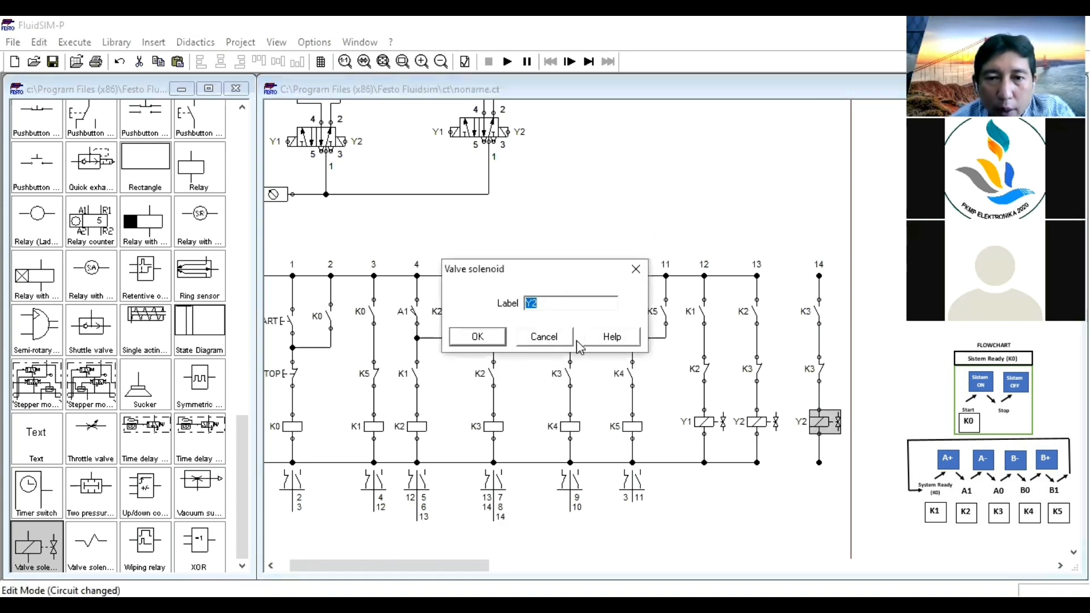
pyautogui.click(480, 337)
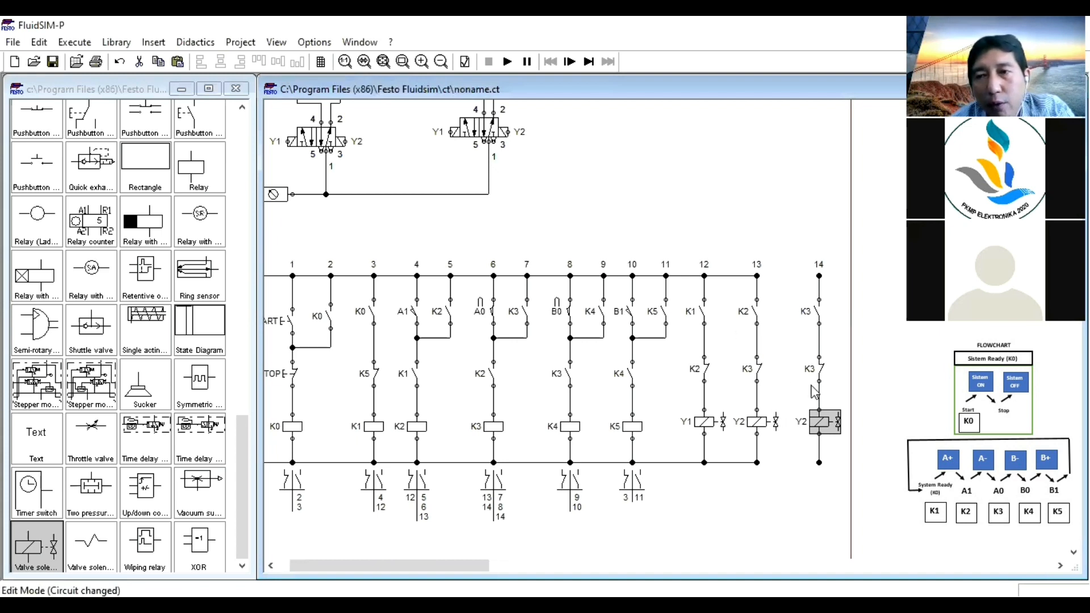
# Relabel the fourteenth branch's break switch as "K4" and connect the branch to both supply lines
pyautogui.scroll(3, 813, 392)
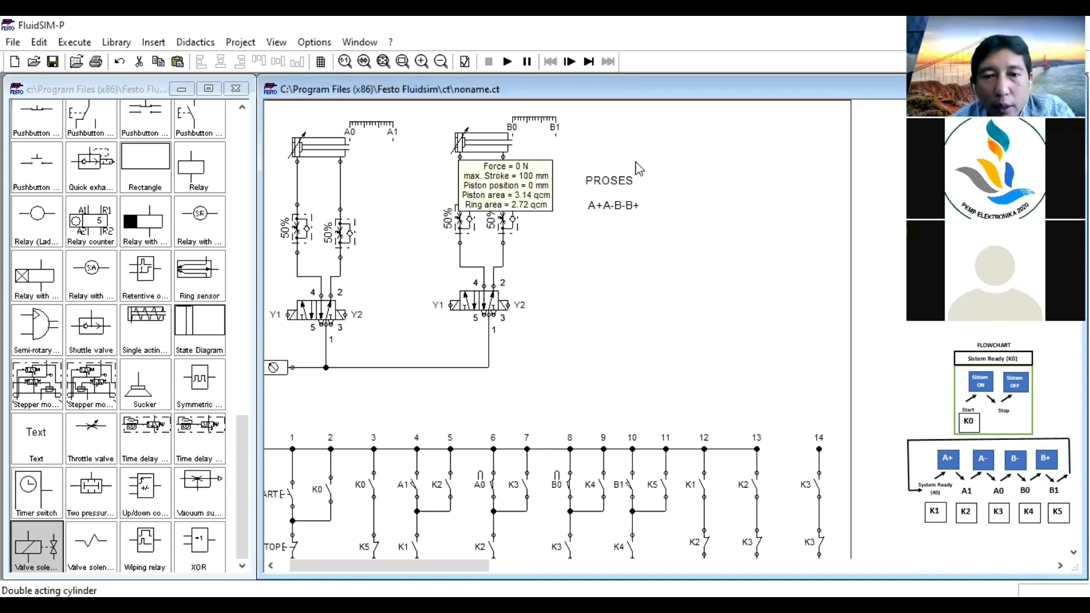
pyautogui.scroll(-4, 638, 167)
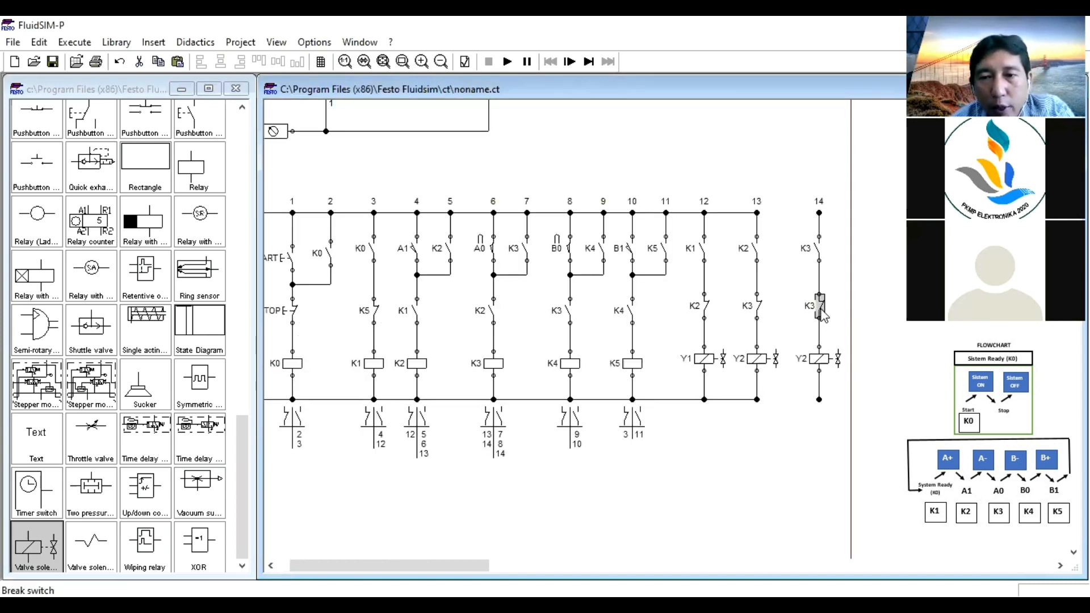
pyautogui.doubleClick(819, 305)
pyautogui.click(554, 345)
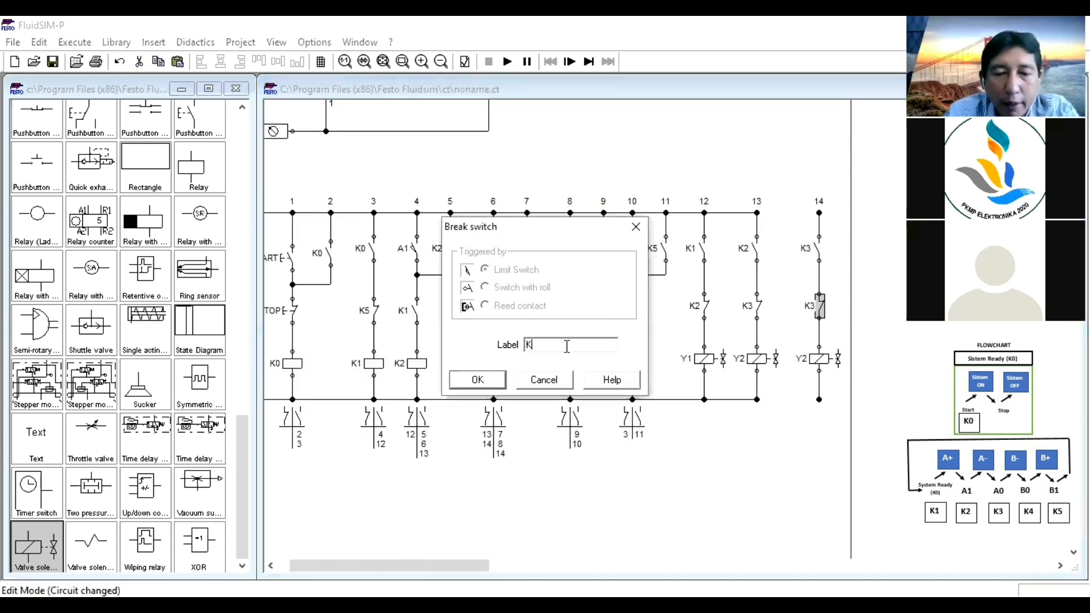
pyautogui.write('4')
pyautogui.press('Return')
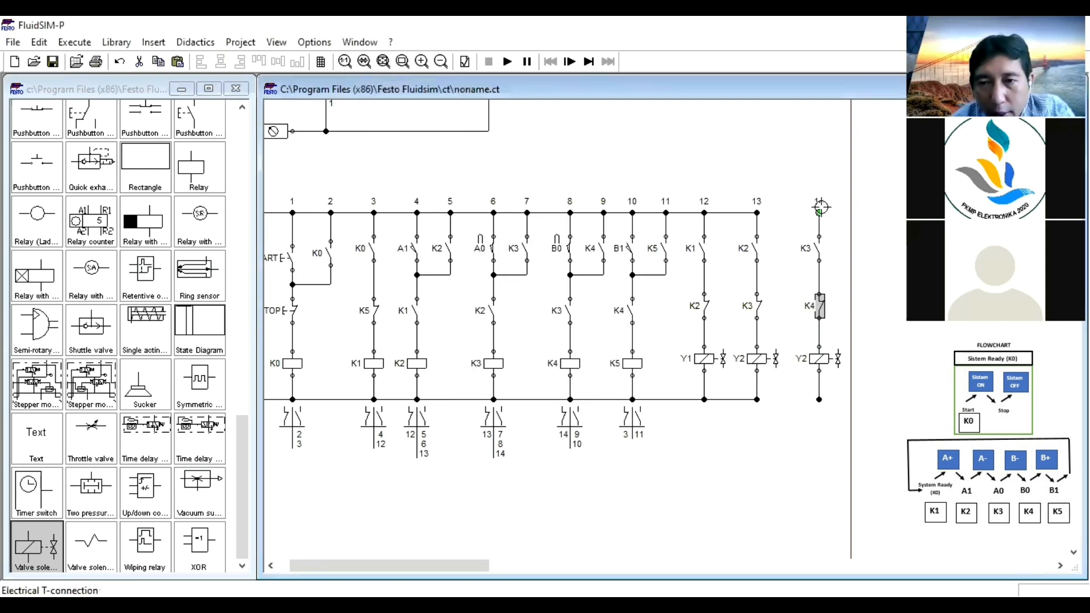
pyautogui.moveTo(793, 207); pyautogui.dragTo(757, 212)
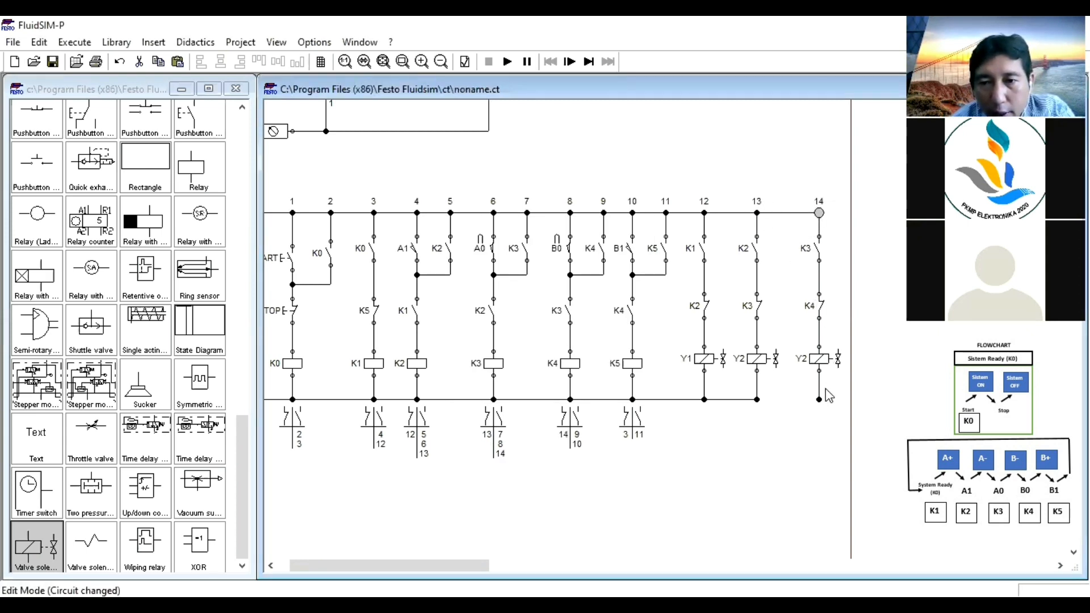
pyautogui.moveTo(816, 401); pyautogui.dragTo(757, 399)
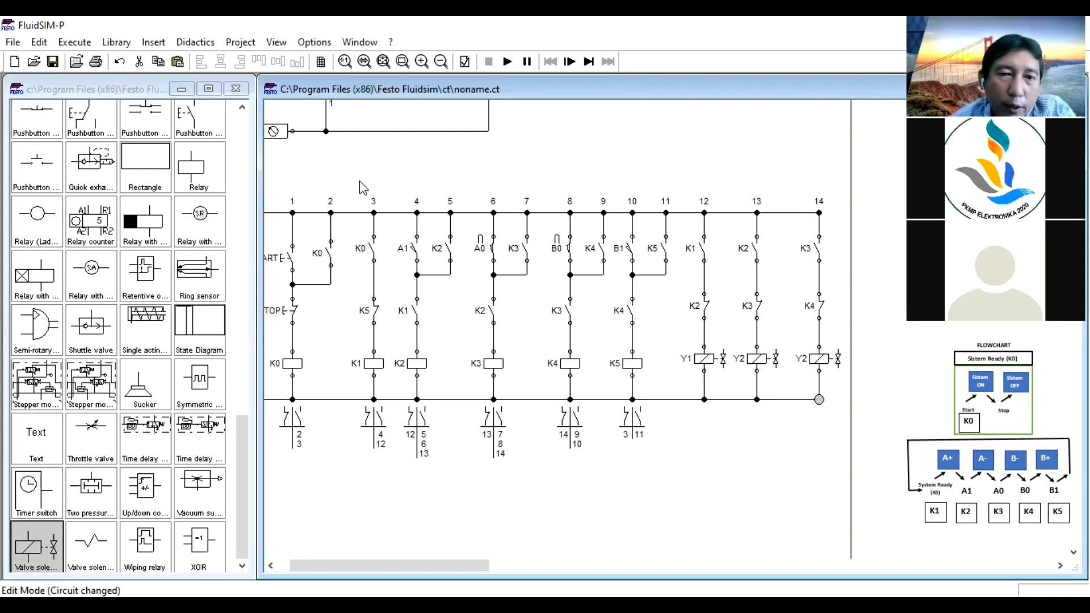
# Shift branches 3 to 14 closer to the second branch, and move the fourteenth branch closer to the thirteenth
pyautogui.moveTo(363, 187); pyautogui.dragTo(849, 445)
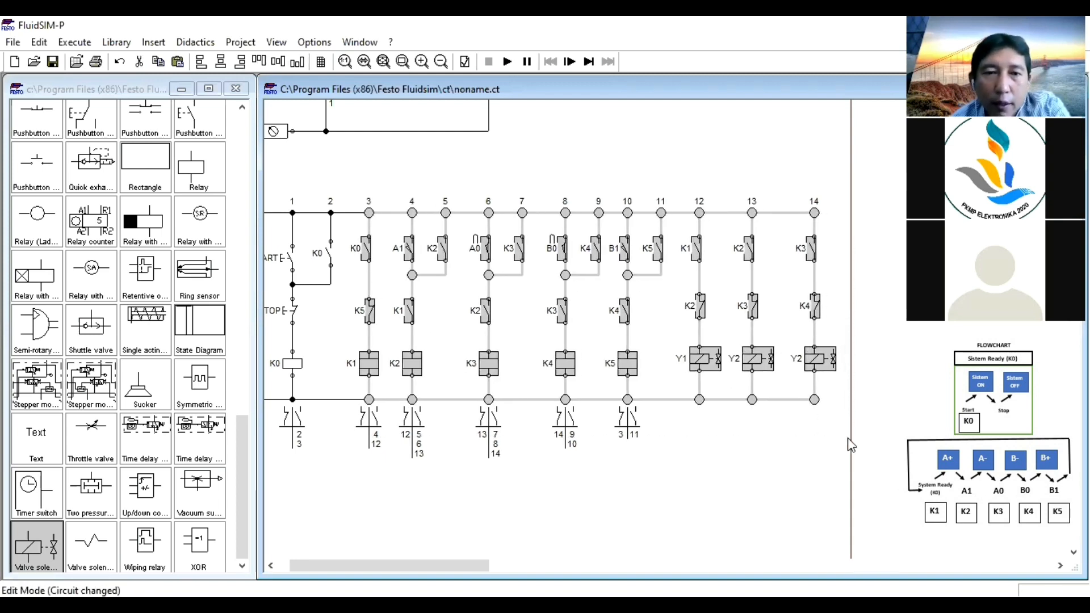
pyautogui.press('Left')
pyautogui.press('Left')
pyautogui.click(768, 167)
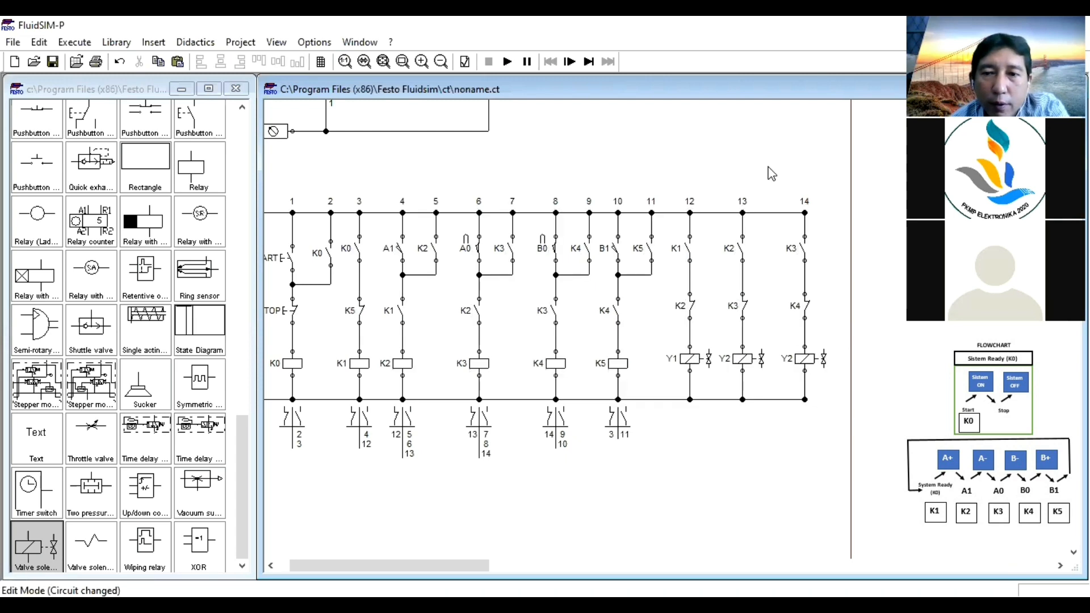
pyautogui.moveTo(784, 185); pyautogui.dragTo(832, 423)
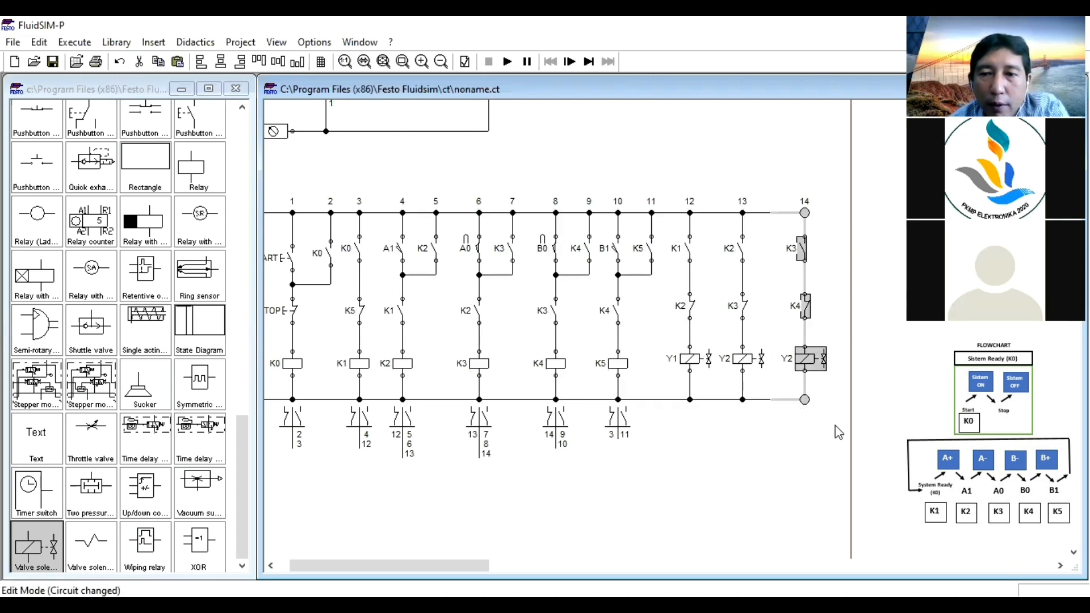
pyautogui.press('Left')
pyautogui.press('Left')
pyautogui.press('Left')
pyautogui.click(815, 445)
# Duplicate the complete fourteenth branch and place the copy beside it as a fifteenth branch, aligned with the supply lines
pyautogui.moveTo(763, 174); pyautogui.dragTo(815, 449)
pyautogui.hotkey('ctrl', 'c')
pyautogui.hotkey('ctrl', 'v')
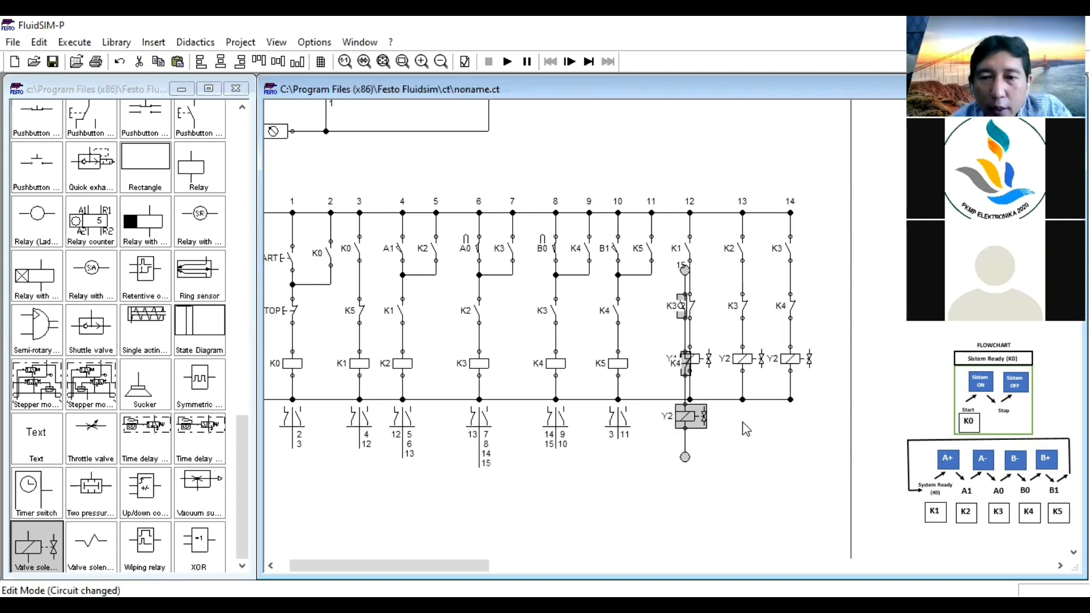
pyautogui.moveTo(691, 414); pyautogui.dragTo(835, 359)
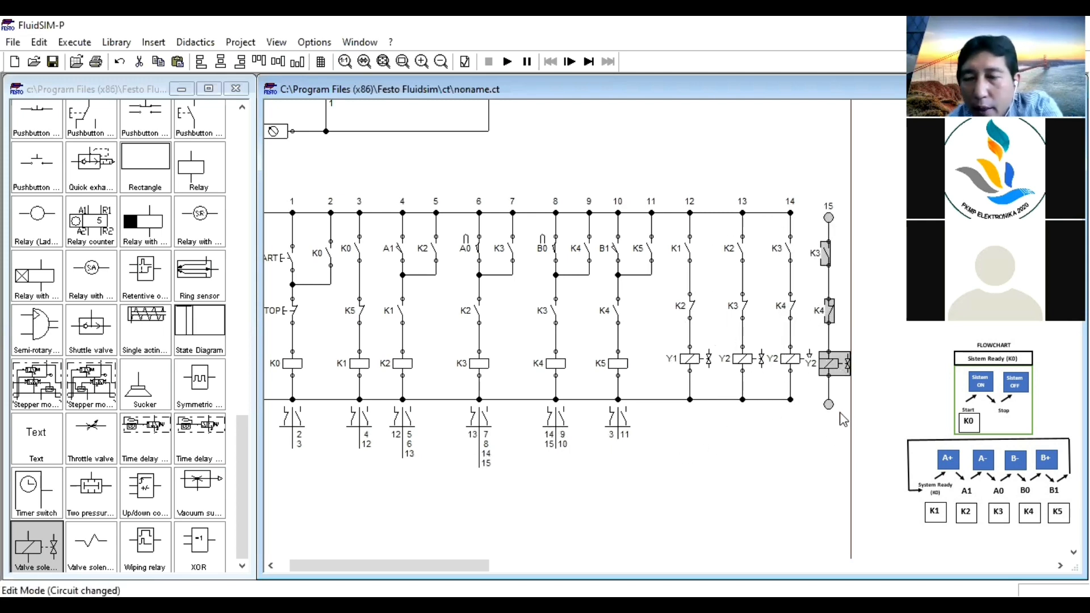
pyautogui.press('Up')
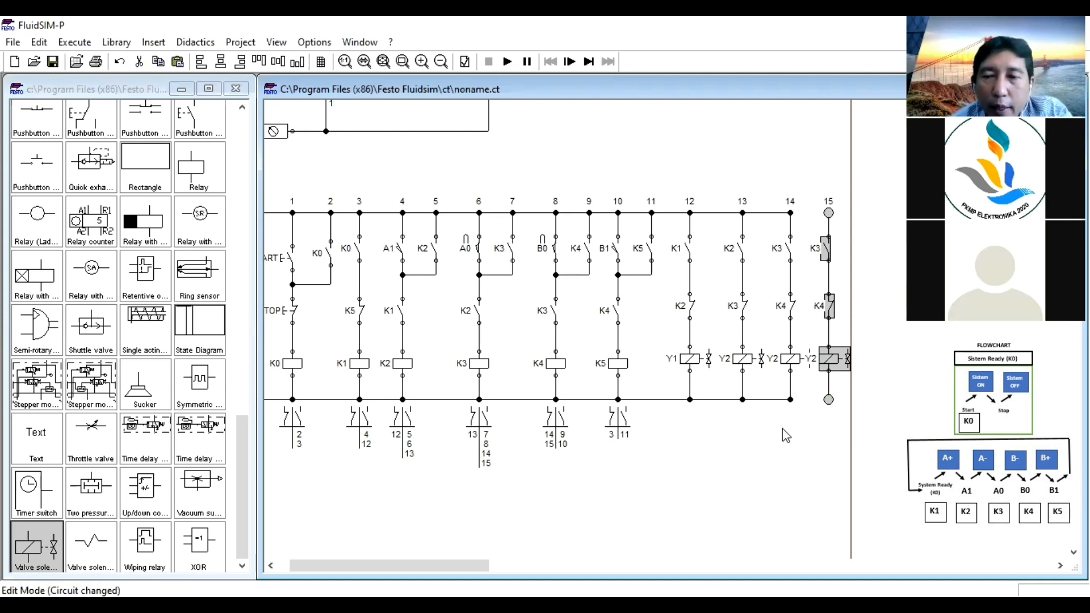
# Relabel the fifteenth branch's make switch as "K4" and its valve solenoid as "Y1"
pyautogui.doubleClick(826, 238)
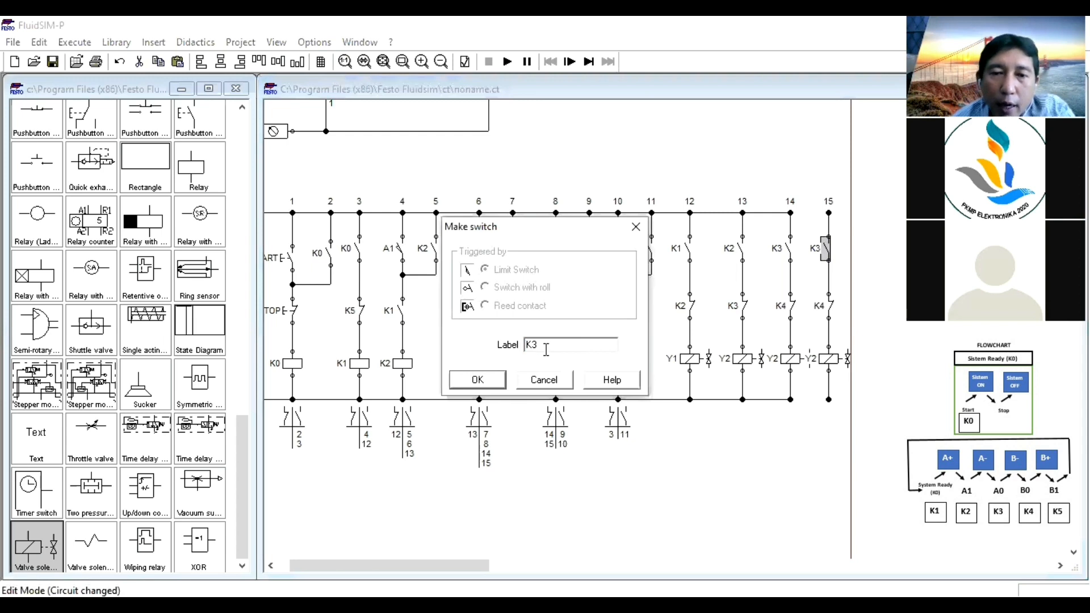
pyautogui.press('Return')
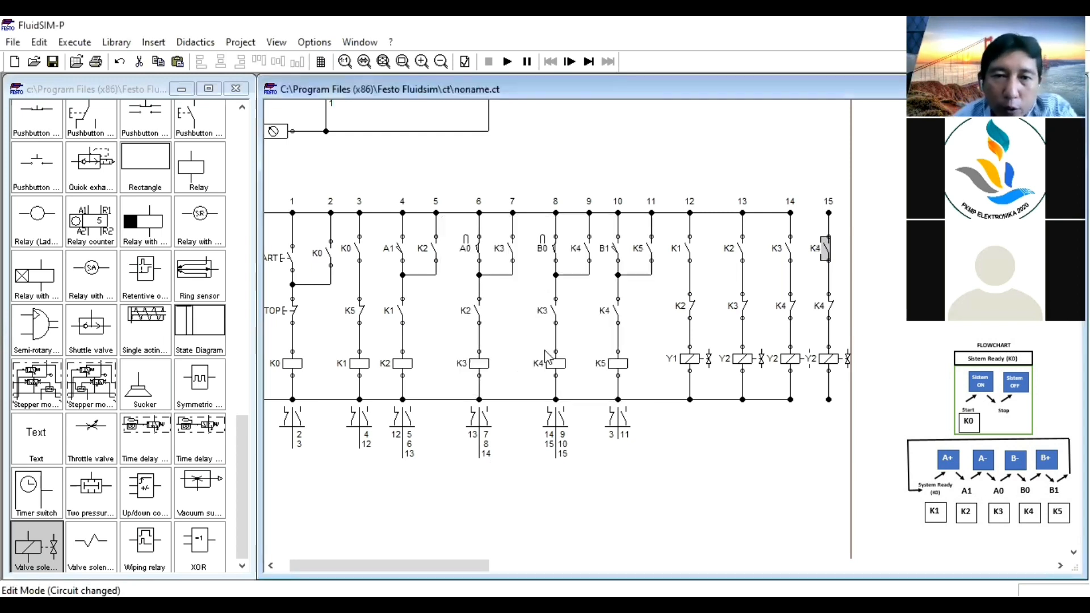
pyautogui.scroll(4, 843, 271)
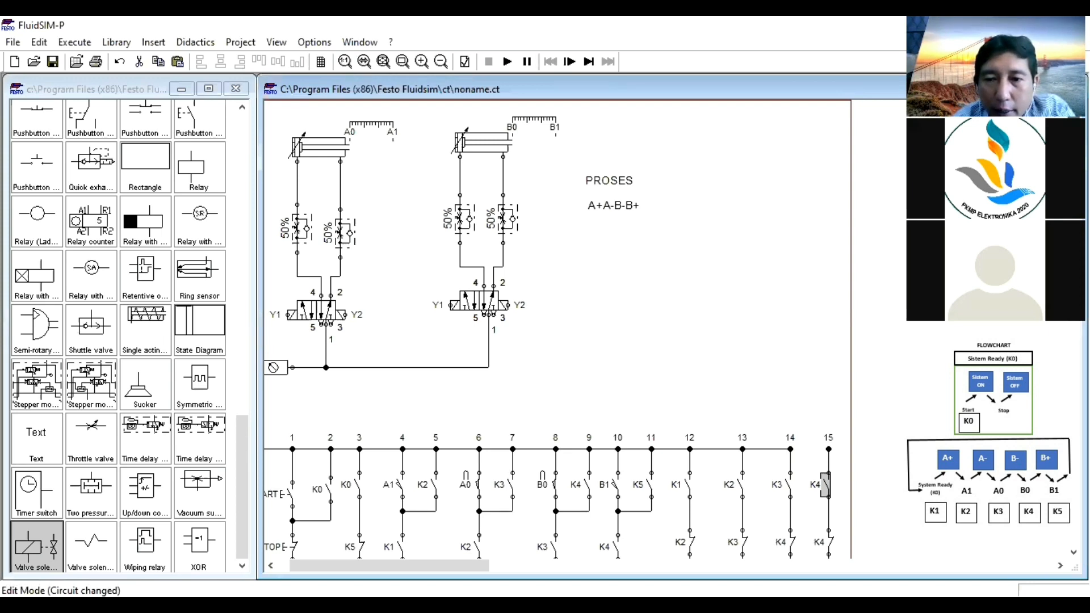
pyautogui.scroll(-4, 557, 329)
pyautogui.doubleClick(825, 356)
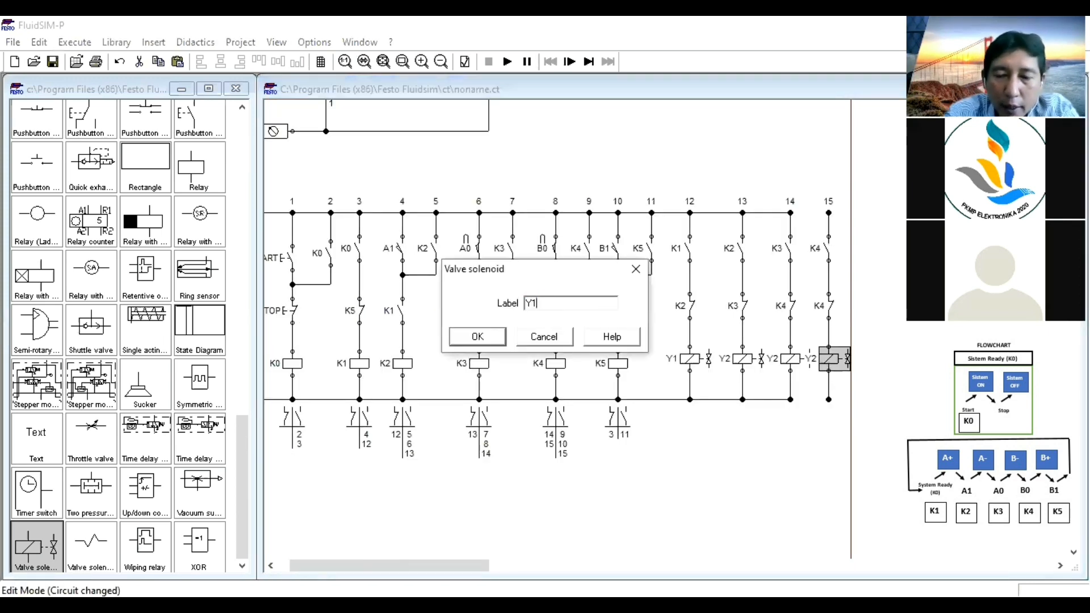
pyautogui.press('Return')
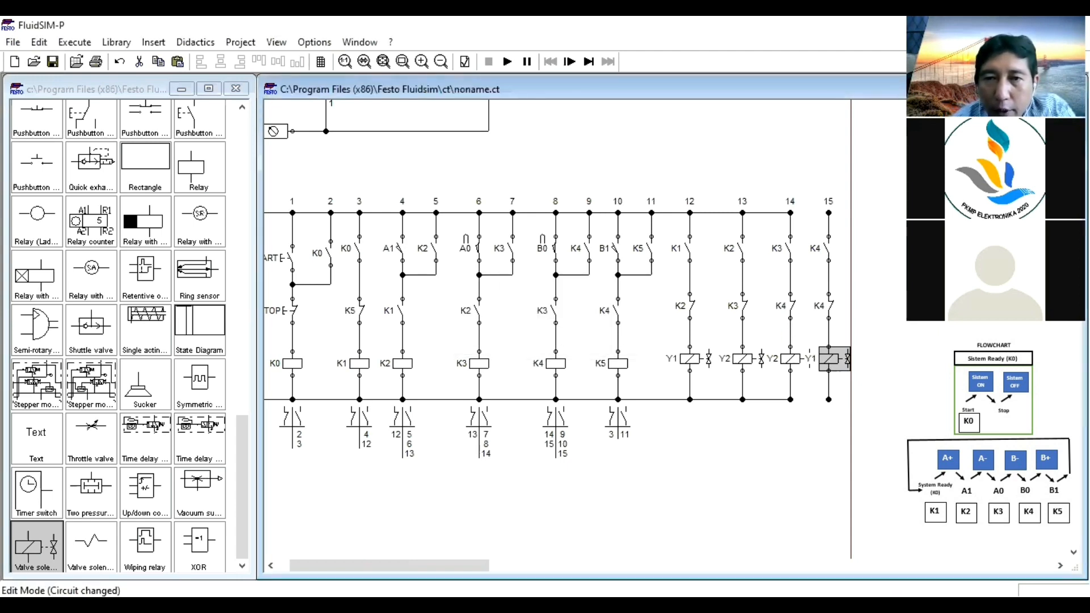
# Relabel the fifteenth branch's break switch as "K5" and connect the branch to both supply lines
pyautogui.scroll(3, 556, 329)
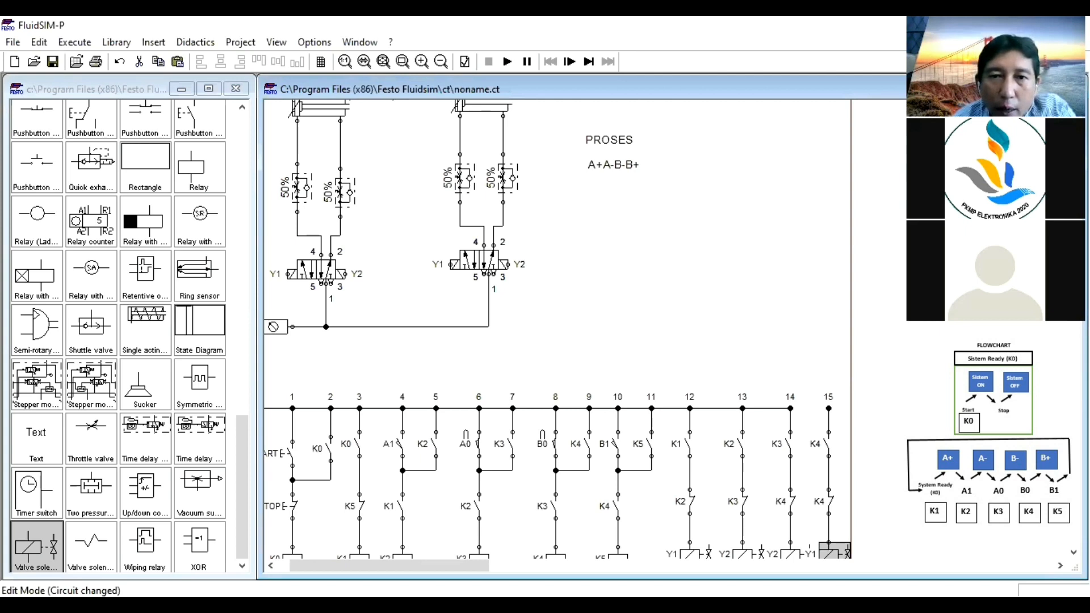
pyautogui.scroll(-3, 556, 329)
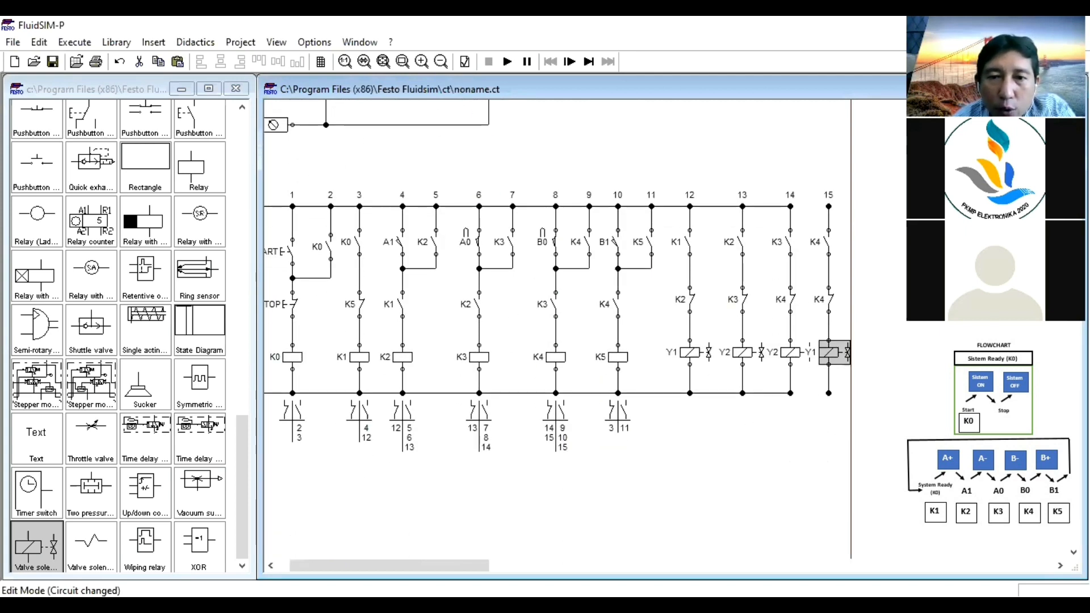
pyautogui.click(825, 300)
pyautogui.doubleClick(825, 300)
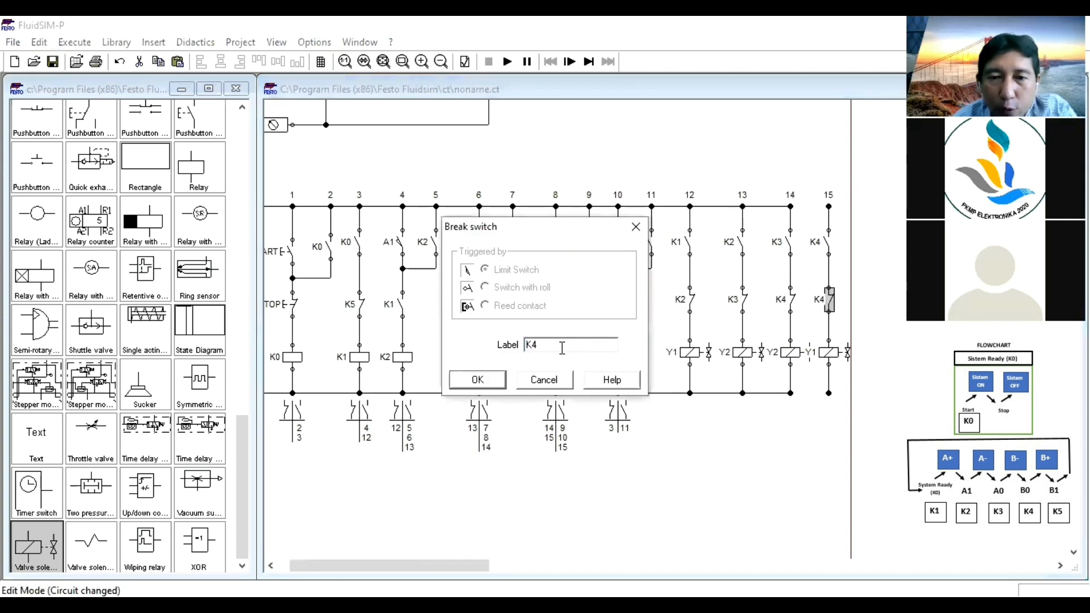
pyautogui.write('K5')
pyautogui.press('Return')
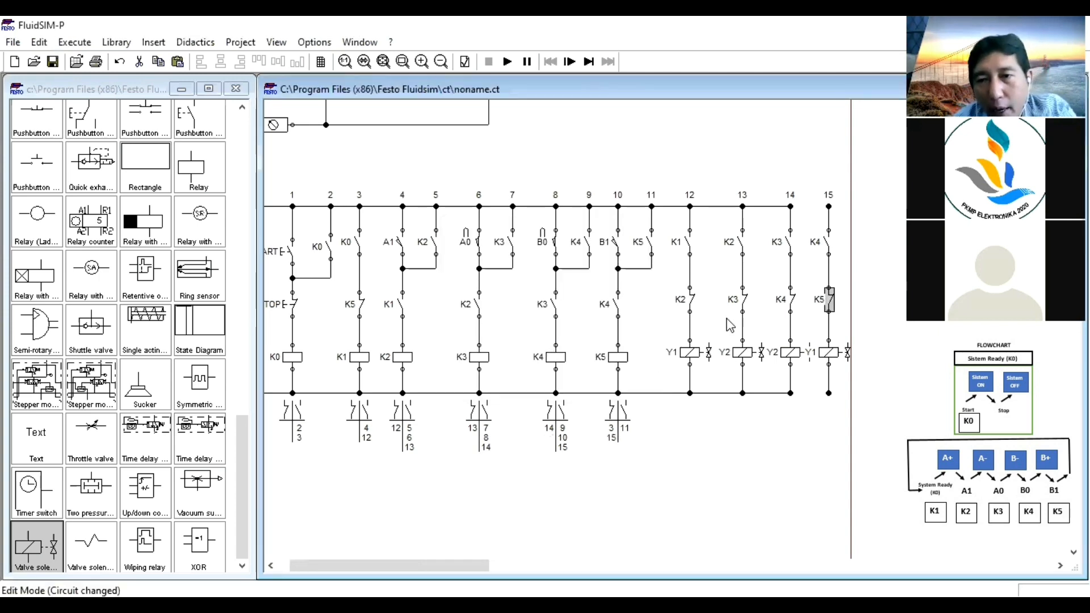
pyautogui.moveTo(828, 206); pyautogui.dragTo(789, 204)
pyautogui.moveTo(828, 393); pyautogui.dragTo(790, 392)
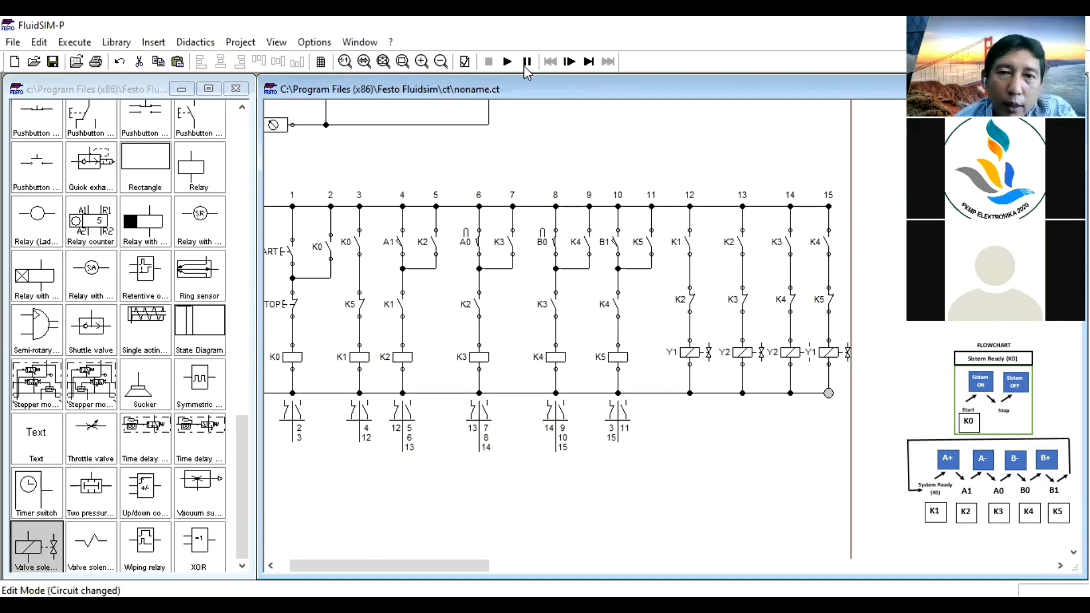
# Try to start the simulation and examine the valve solenoids in branches 12 to 15
pyautogui.click(507, 62)
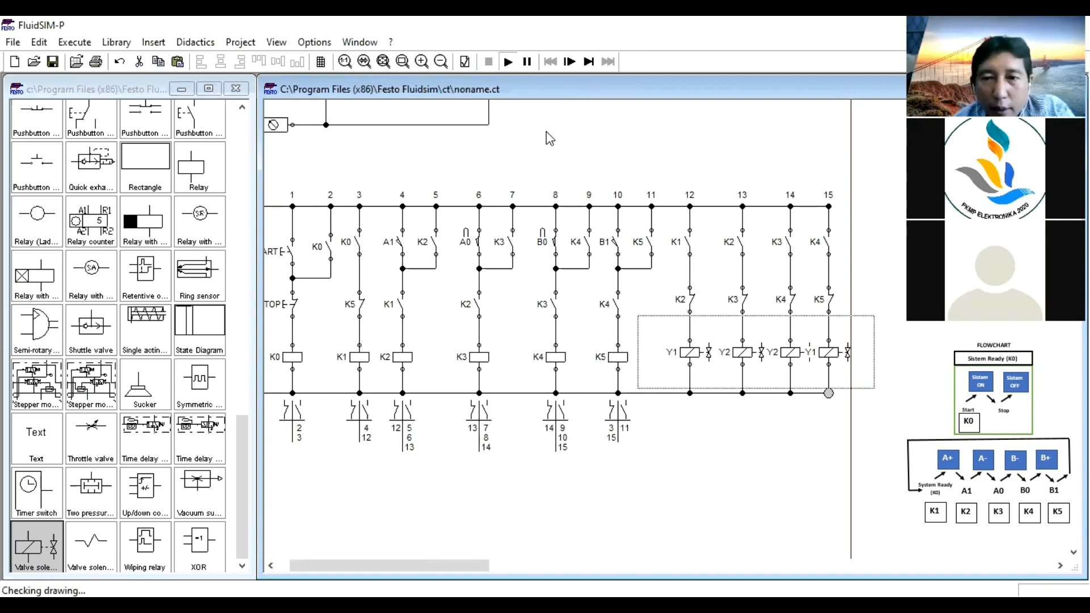
pyautogui.click(542, 338)
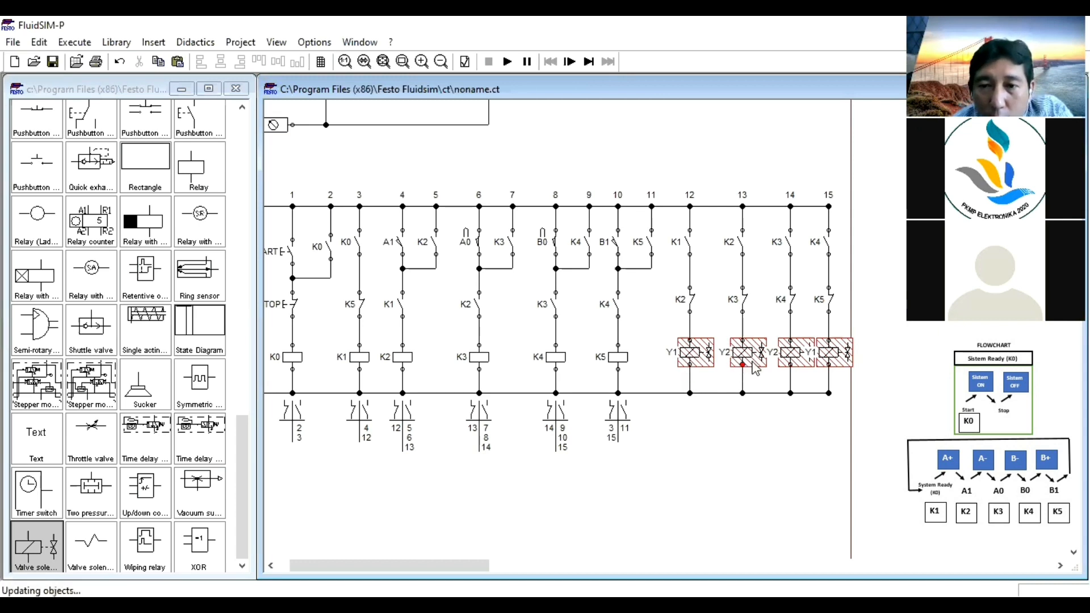
pyautogui.click(790, 353)
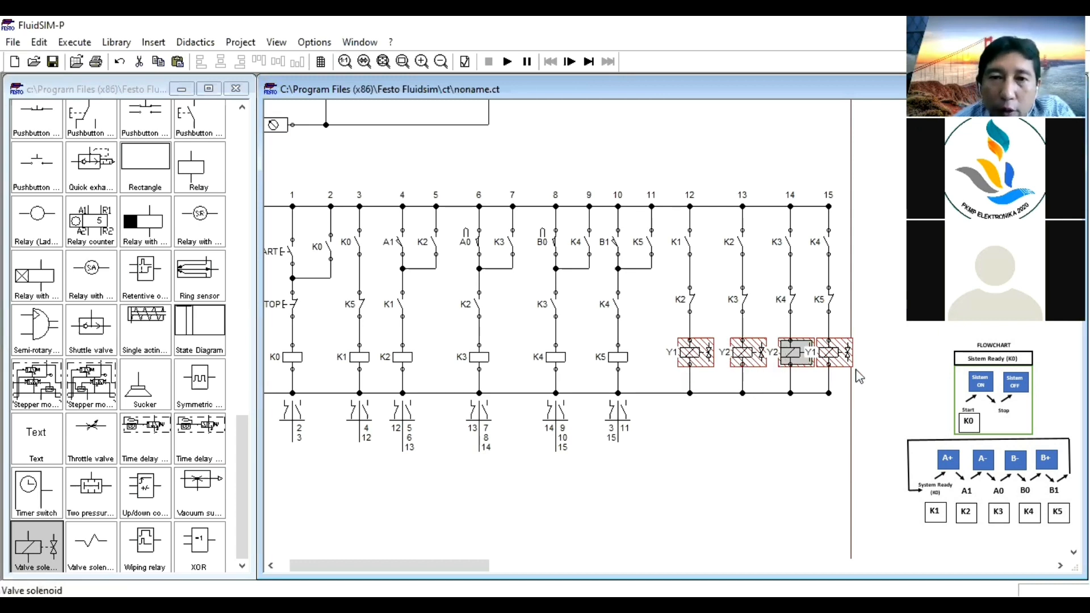
# Relabel the solenoid connections of the second cylinder's valve as "Y3" on the port 4 side and "Y4" on the port 2 side
pyautogui.scroll(5, 859, 376)
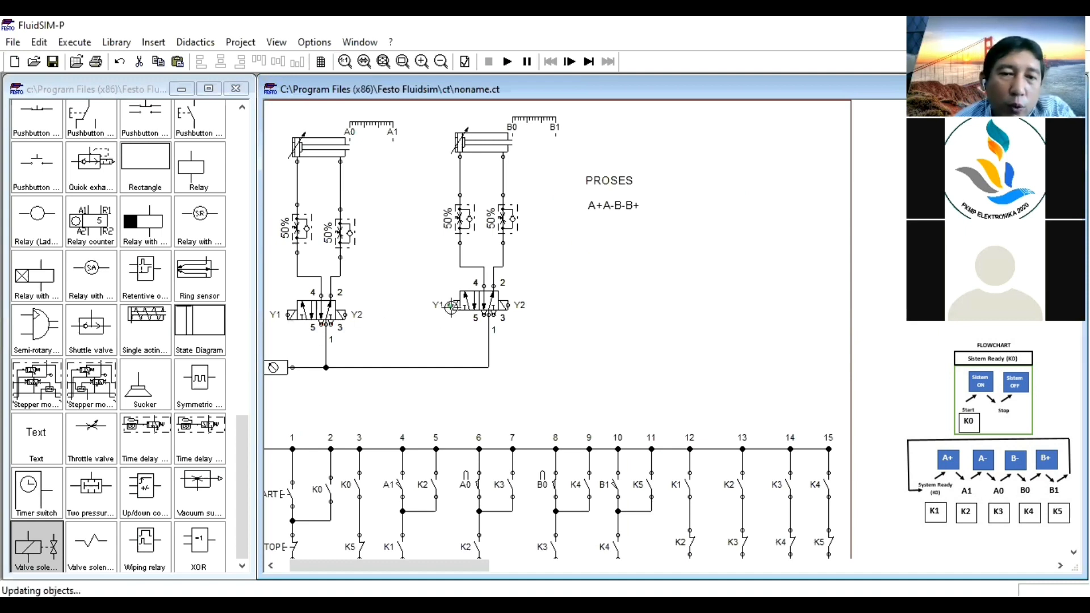
pyautogui.doubleClick(451, 307)
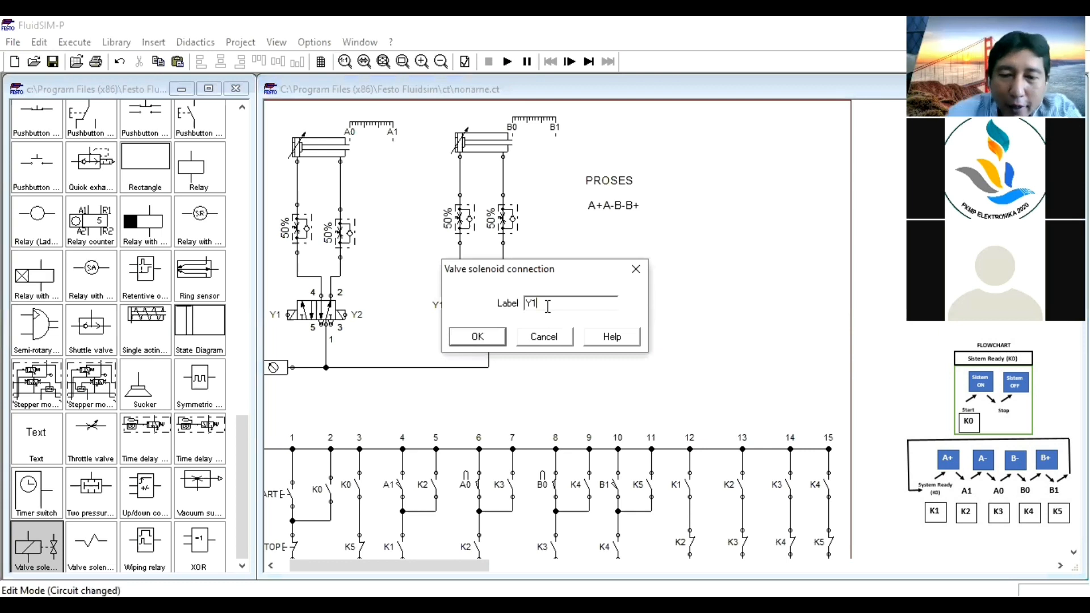
pyautogui.press('Return')
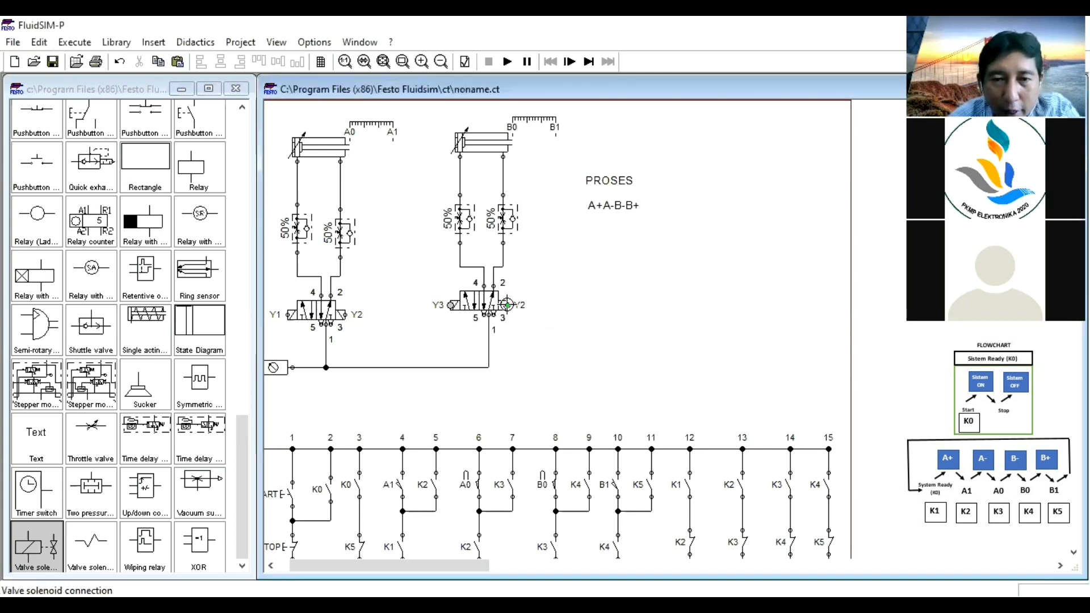
pyautogui.doubleClick(506, 314)
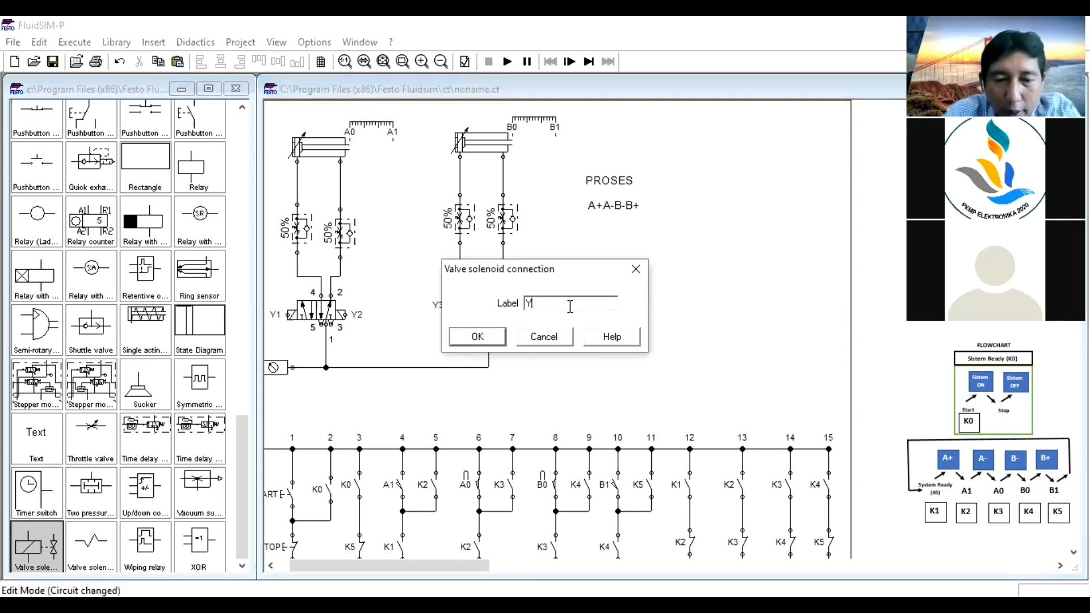
pyautogui.press('Return')
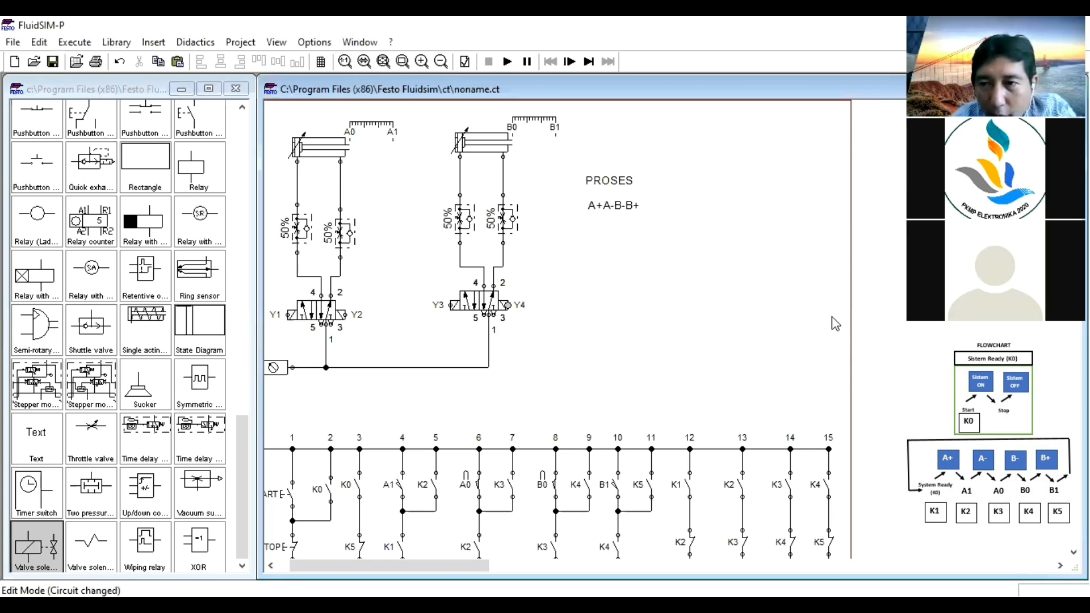
# Relabel the valve solenoid in the fourteenth branch as "Y4" and the one in the fifteenth branch as "Y3"
pyautogui.scroll(-3, 557, 329)
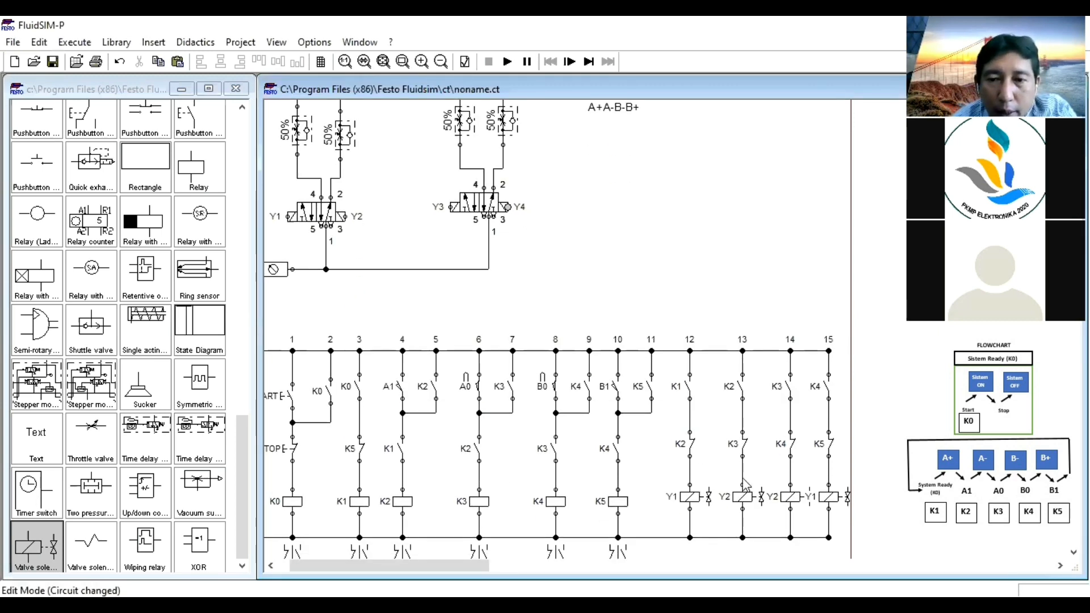
pyautogui.doubleClick(794, 499)
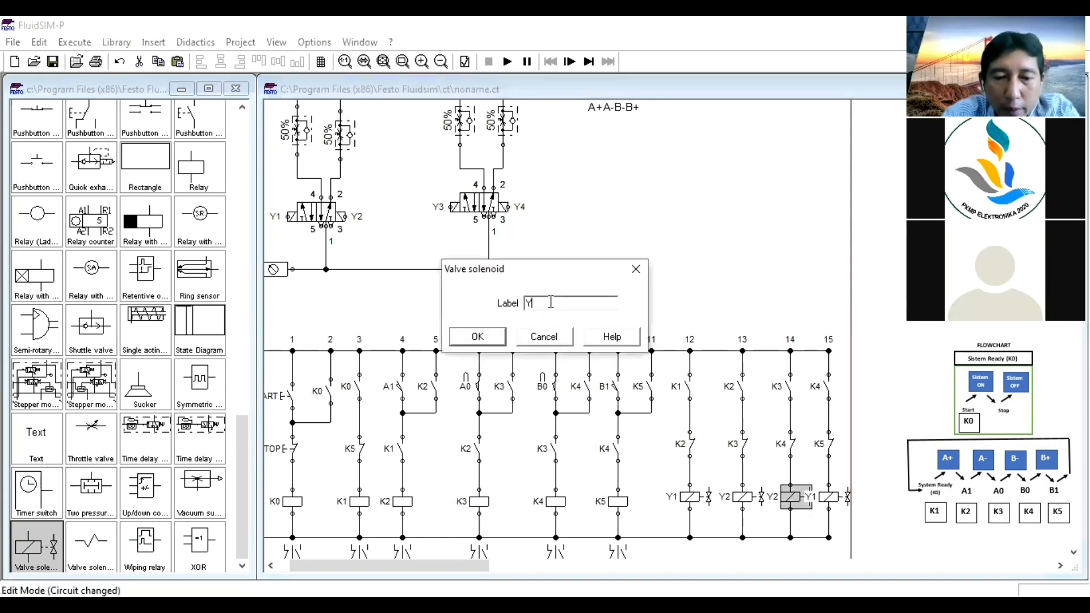
pyautogui.press('Return')
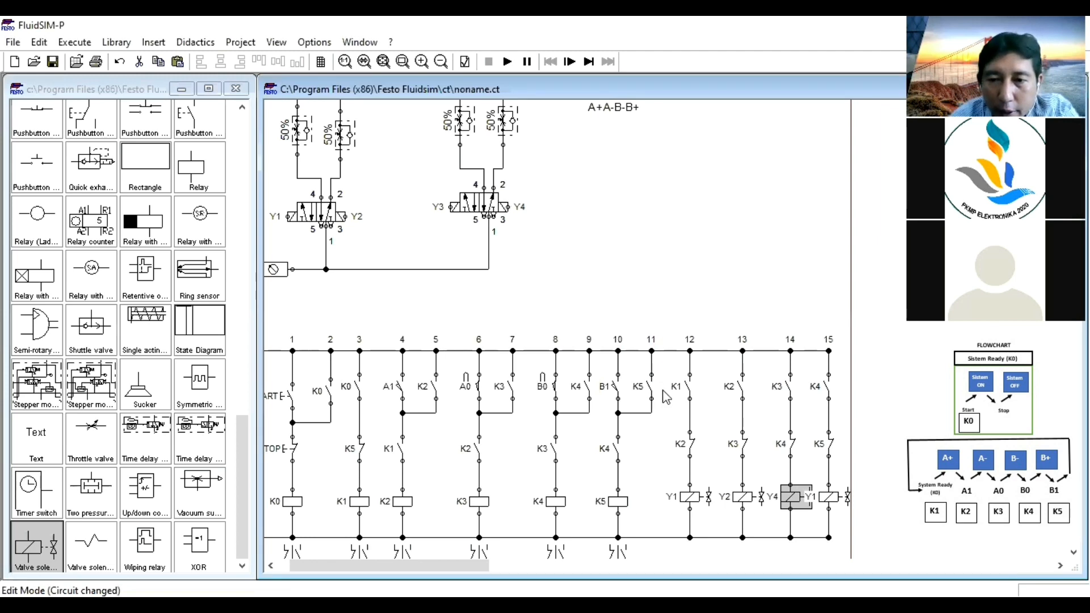
pyautogui.doubleClick(829, 498)
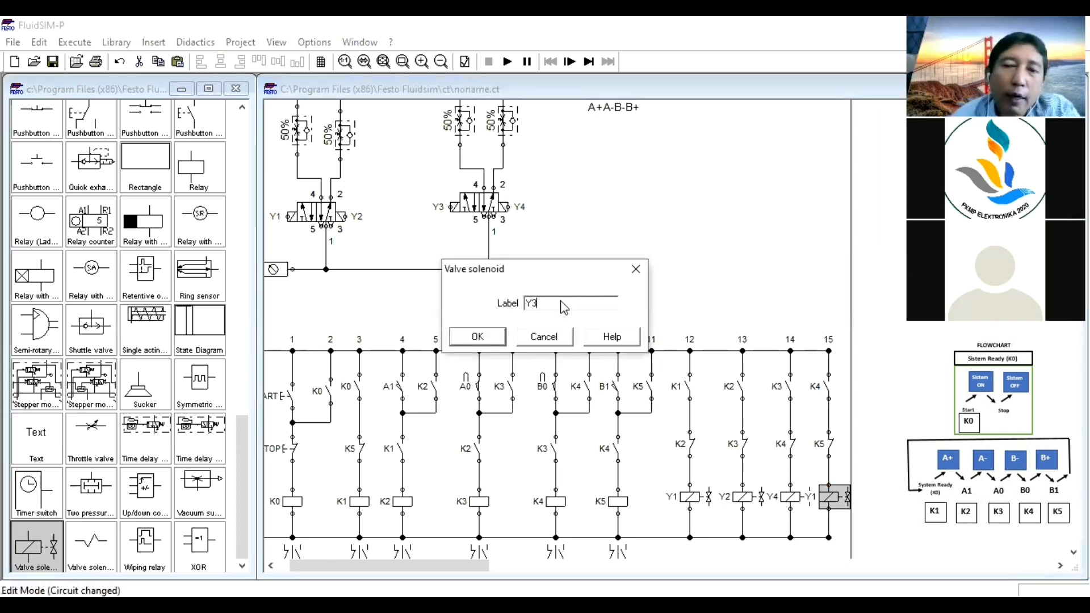
pyautogui.press('Return')
# Start the simulation of the circuit
pyautogui.press('F9')
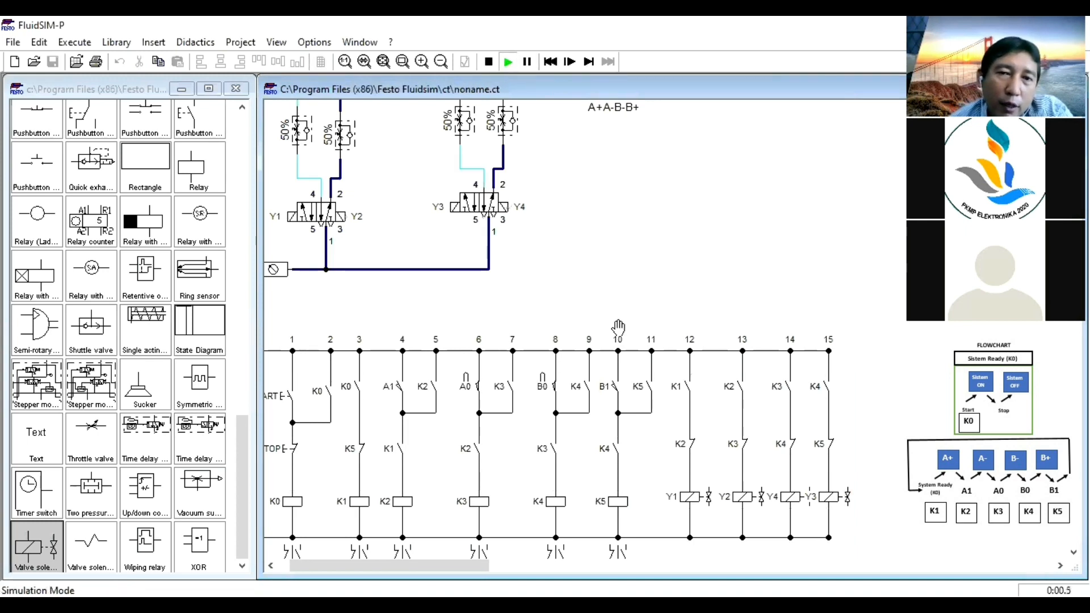
# Actuate the START pushbutton in the first branch to run the A+ A- B- B+ cylinder sequence
pyautogui.moveTo(466, 565); pyautogui.dragTo(451, 564)
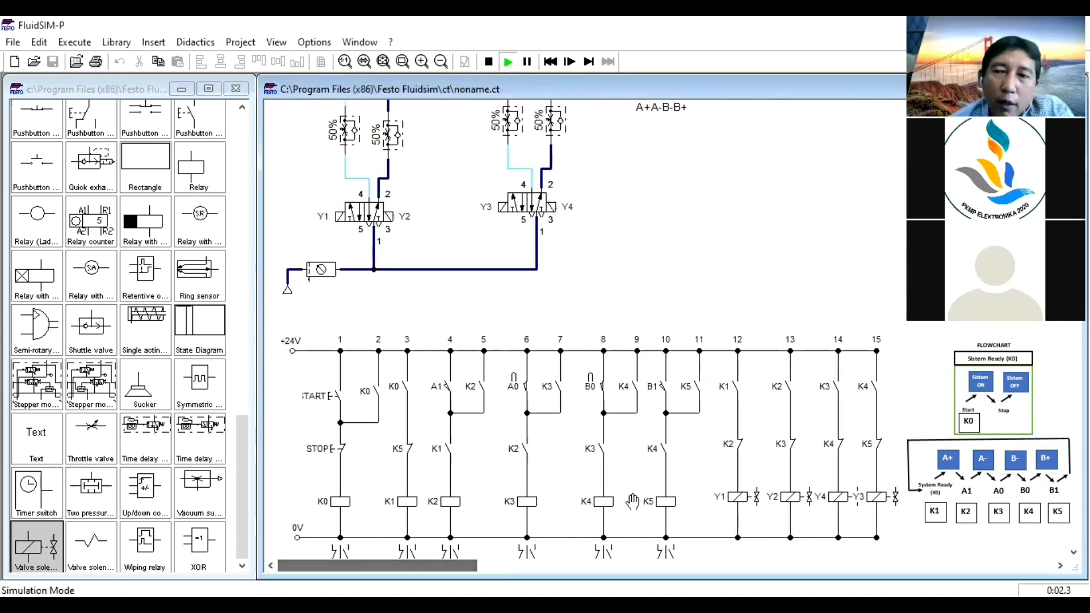
pyautogui.moveTo(1072, 176); pyautogui.dragTo(1072, 152)
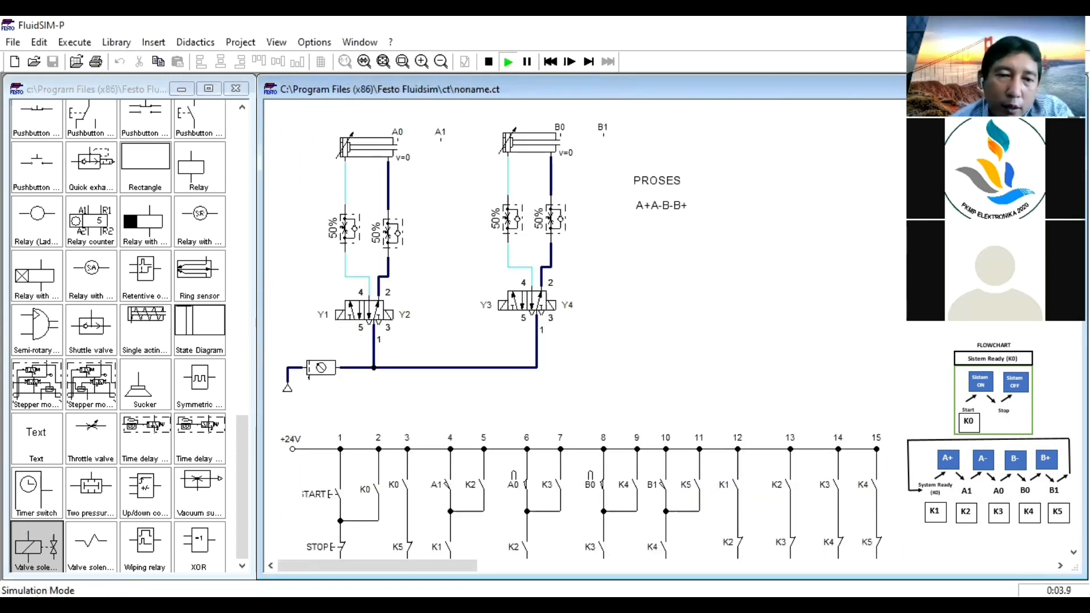
pyautogui.click(343, 485)
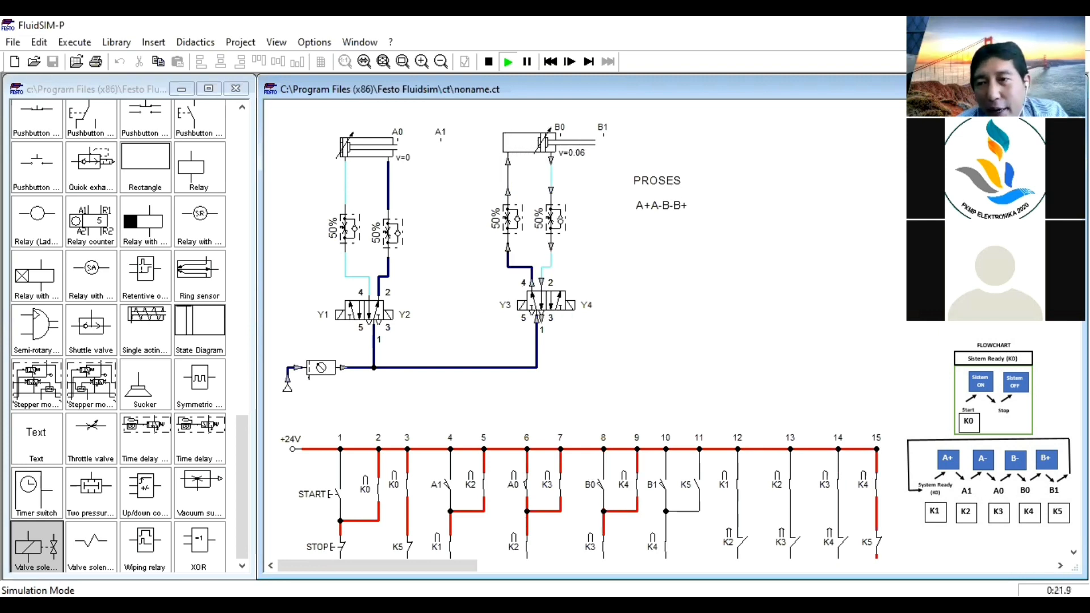
# Examine relays K0 to K5, solenoids Y1 to Y4 and both cylinders' valves as the simulated sequence cycles
pyautogui.scroll(-5, 584, 329)
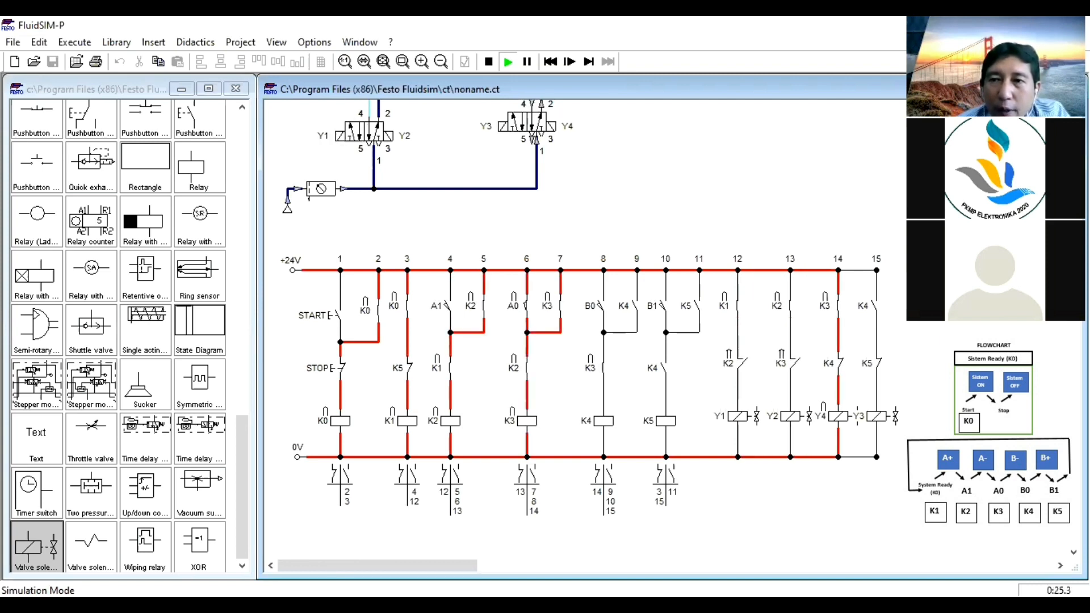
pyautogui.scroll(3, 584, 329)
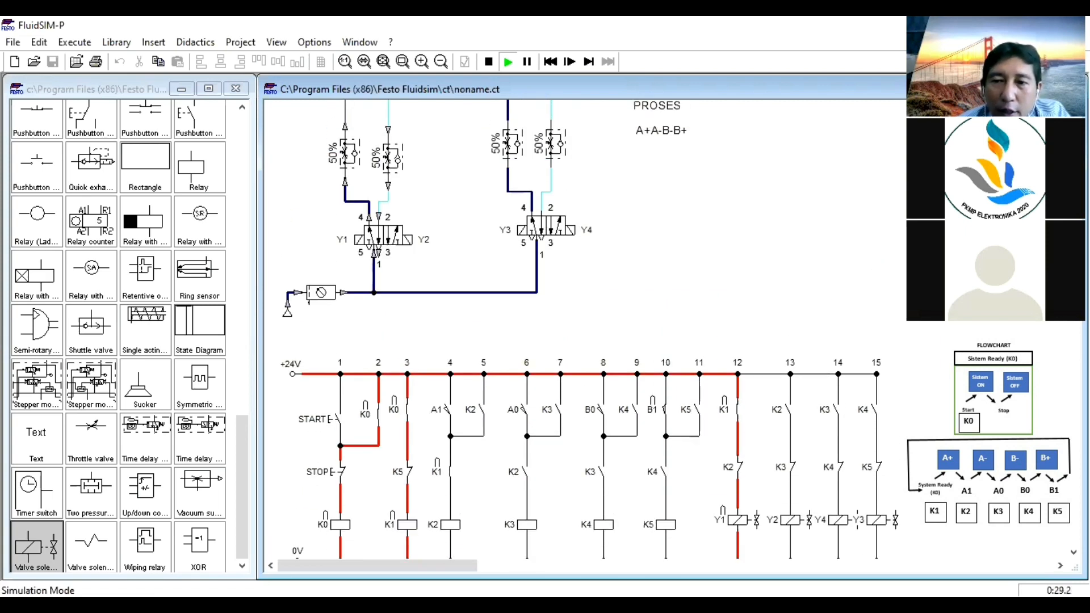
pyautogui.scroll(2, 584, 330)
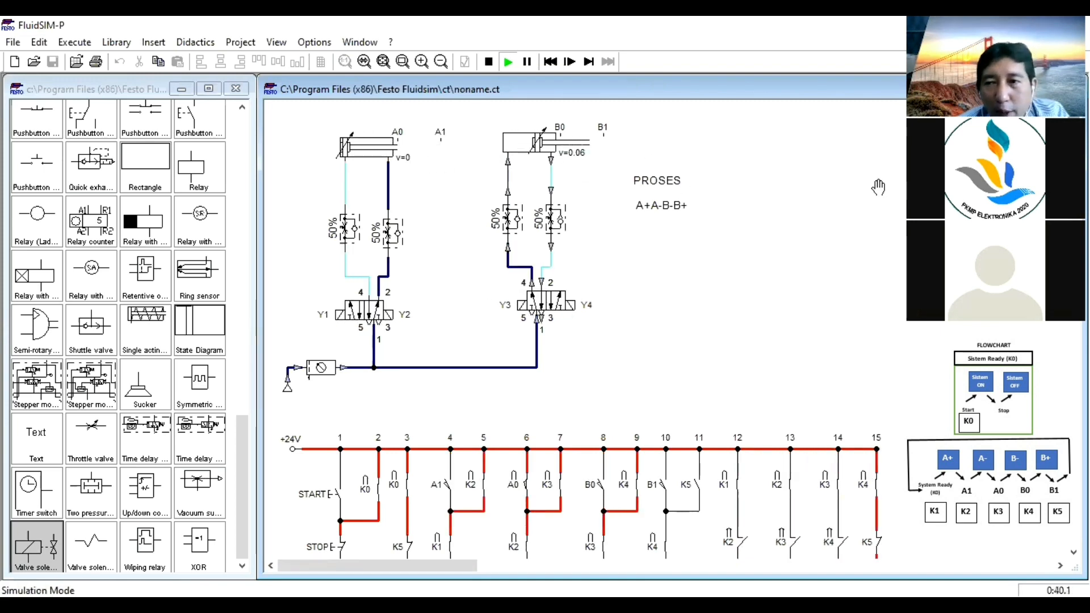
pyautogui.scroll(-3, 584, 329)
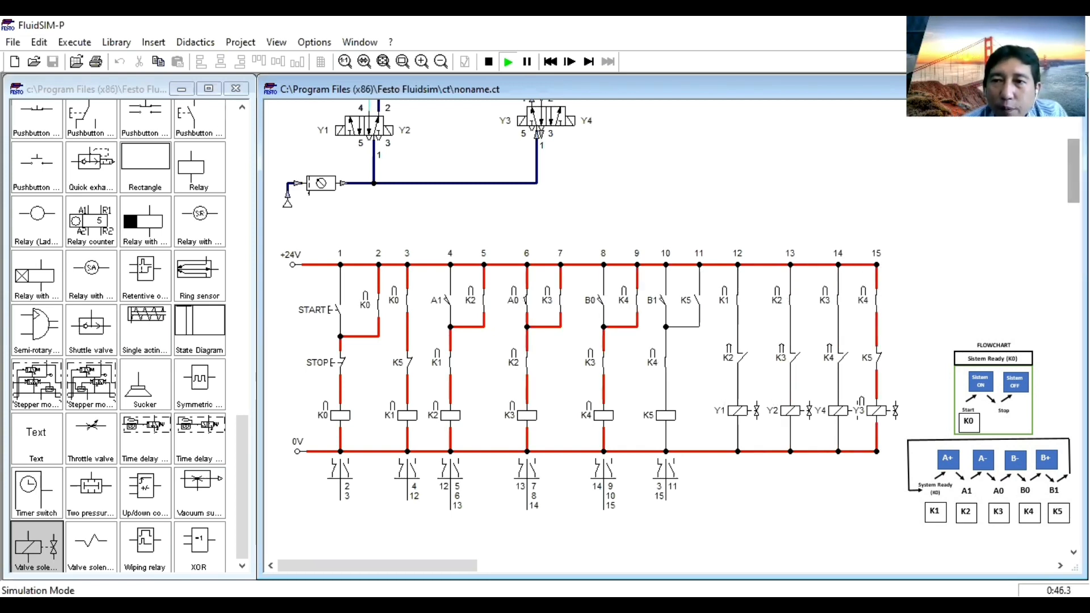
pyautogui.scroll(3, 1059, 142)
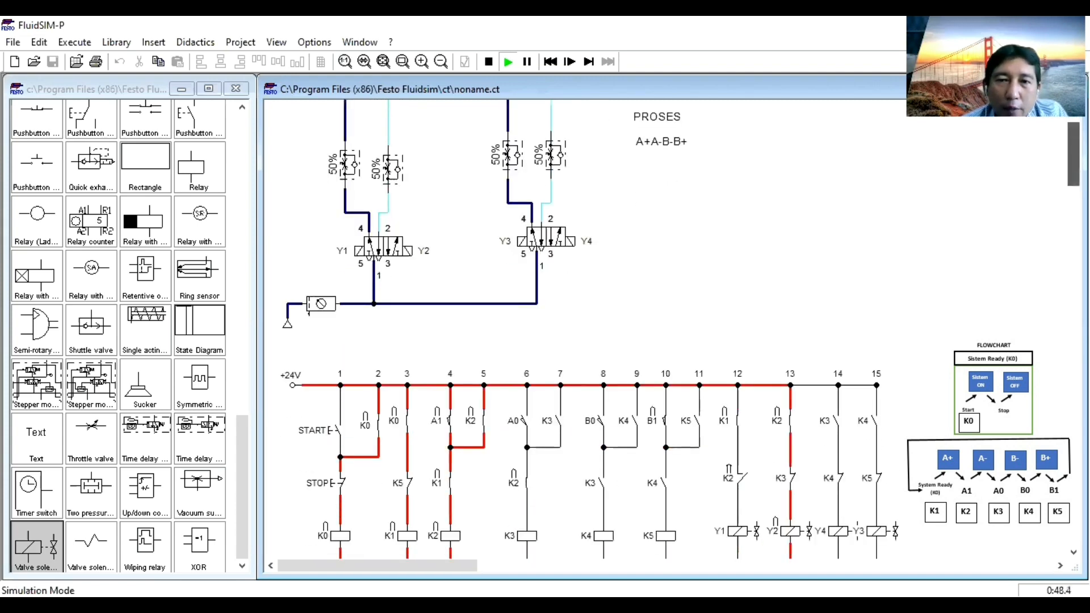